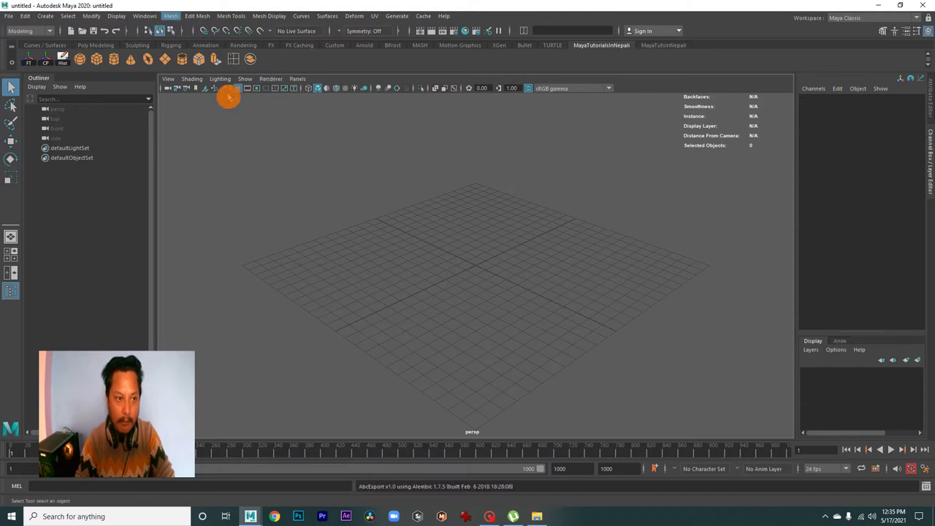
- Open the Project1_door01.ma scene and discard the unsaved untitled scene
click(9, 16)
click(32, 38)
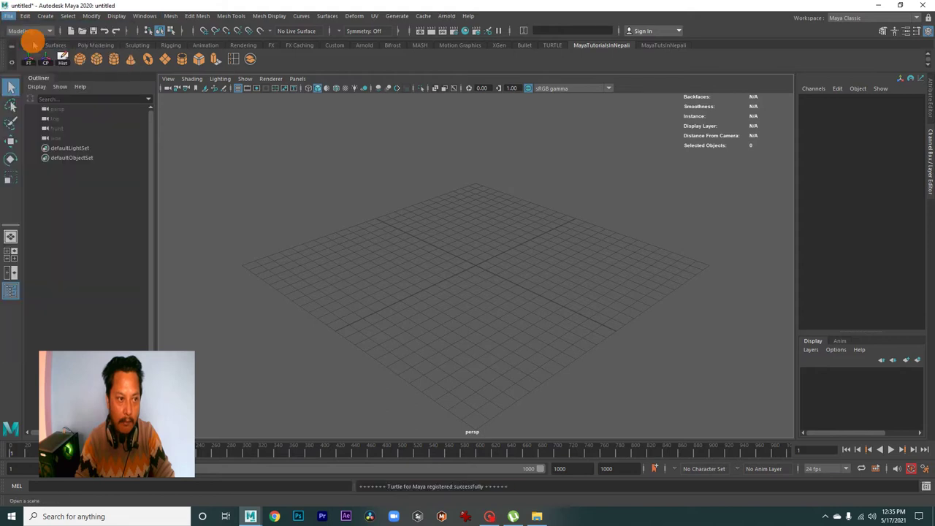
click(278, 316)
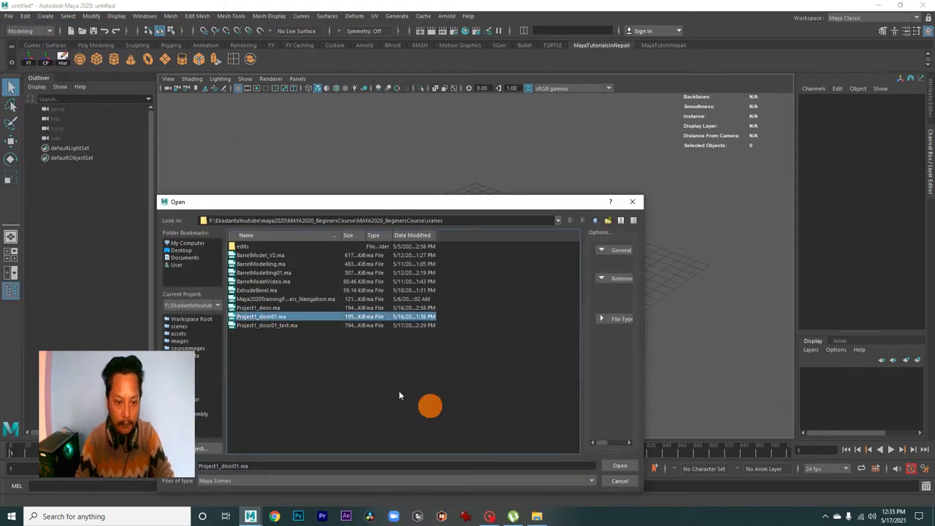
click(621, 466)
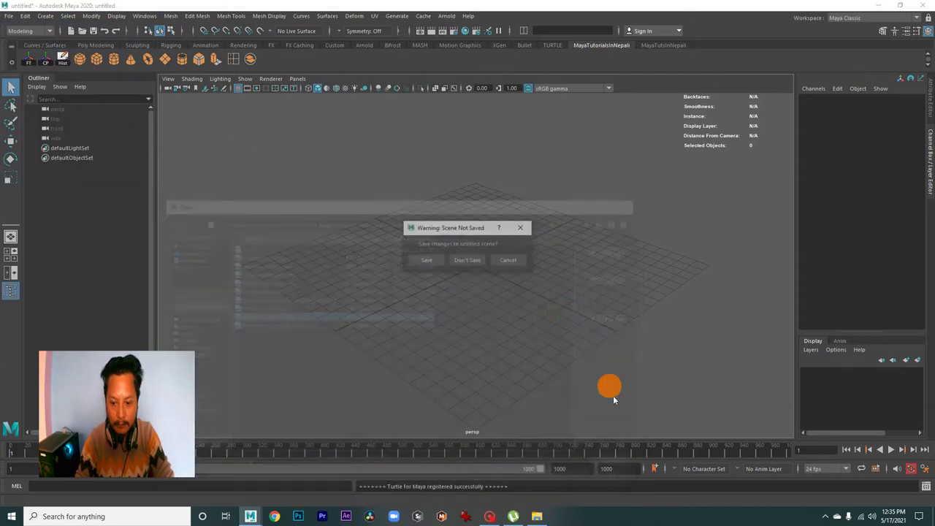
click(474, 261)
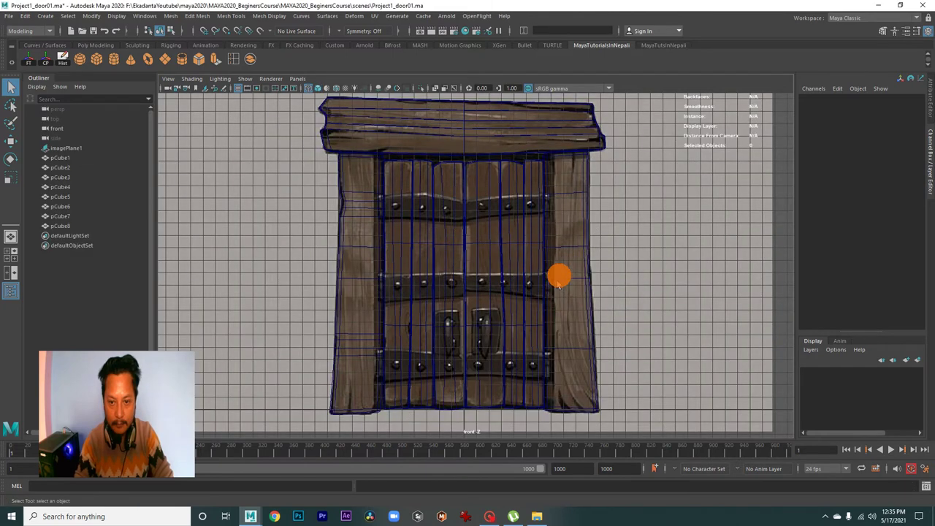
key(space)
key(space)
mouse_move(560, 215)
alt+mouse_down()
mouse_move(422, 252)
mouse_move(505, 288)
mouse_move(392, 255)
mouse_move(328, 269)
mouse_move(467, 301)
mouse_move(459, 296)
mouse_move(474, 286)
mouse_move(610, 319)
mouse_move(545, 284)
mouse_move(472, 299)
mouse_move(509, 319)
mouse_move(392, 315)
mouse_move(500, 300)
mouse_move(528, 317)
alt+mouse_up()
scroll(534, 292, up, 2)
scroll(494, 285, up, 2)
key(space)
key(space)
mouse_move(444, 325)
alt+right_down()
mouse_move(365, 297)
mouse_move(497, 324)
mouse_move(415, 284)
mouse_move(443, 299)
mouse_move(432, 246)
mouse_move(470, 202)
mouse_move(468, 230)
mouse_move(492, 230)
mouse_move(477, 197)
alt+right_up()
mouse_move(462, 329)
alt+right_down()
mouse_move(428, 265)
mouse_move(480, 280)
alt+right_up()
alt+middle_drag(480, 280, 430, 297)
alt+right_drag(430, 297, 533, 344)
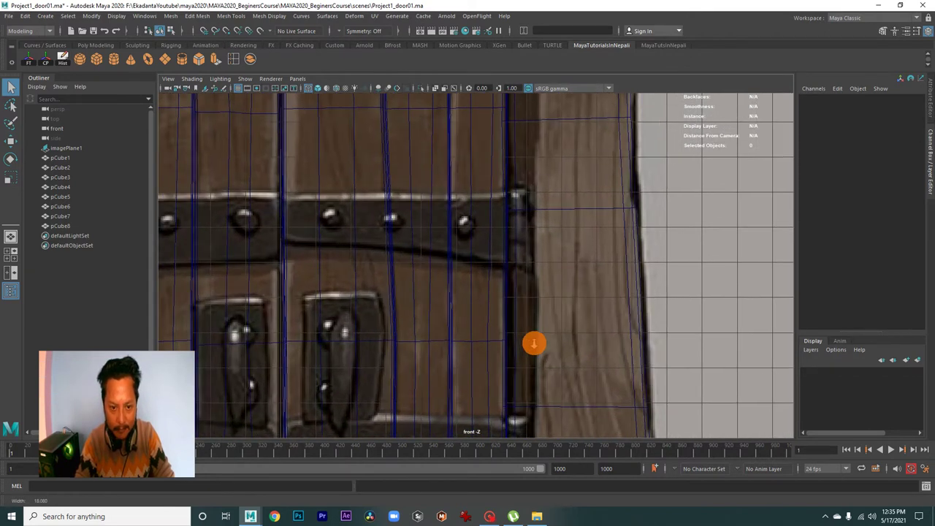
mouse_move(468, 235)
alt+right_down()
mouse_move(453, 238)
mouse_move(463, 286)
alt+right_up()
alt+middle_drag(463, 286, 420, 265)
alt+right_drag(419, 265, 492, 313)
alt+middle_drag(492, 313, 483, 288)
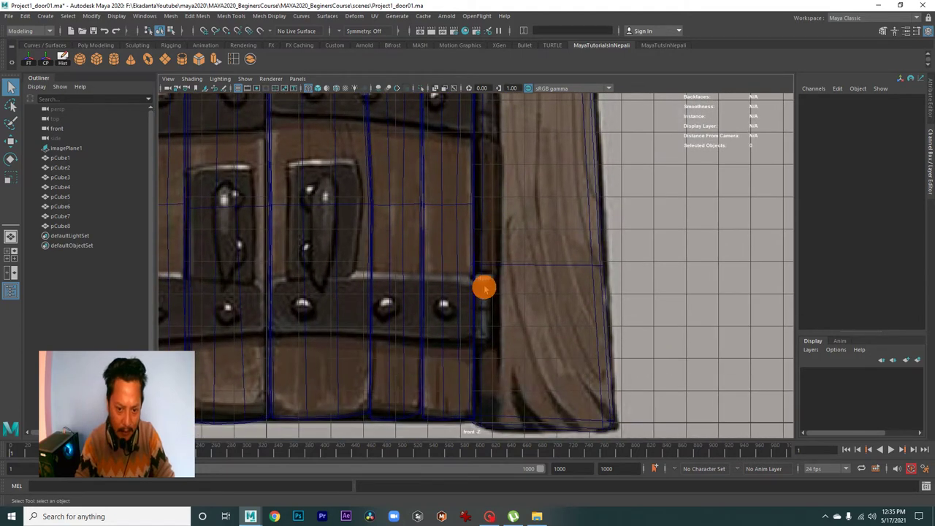
mouse_move(546, 309)
alt+right_down()
mouse_move(387, 215)
mouse_move(453, 297)
mouse_move(518, 294)
alt+right_up()
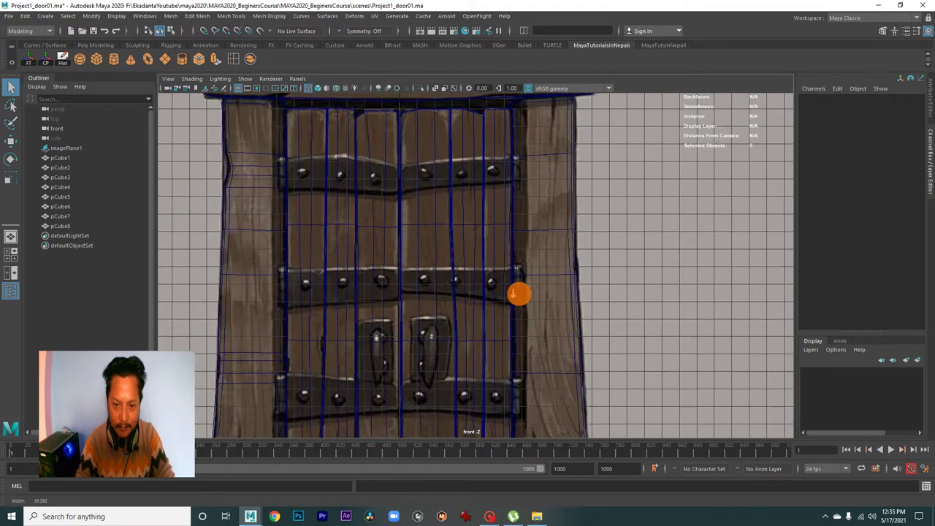
mouse_move(650, 296)
alt+right_down()
mouse_move(526, 267)
mouse_move(554, 315)
alt+right_up()
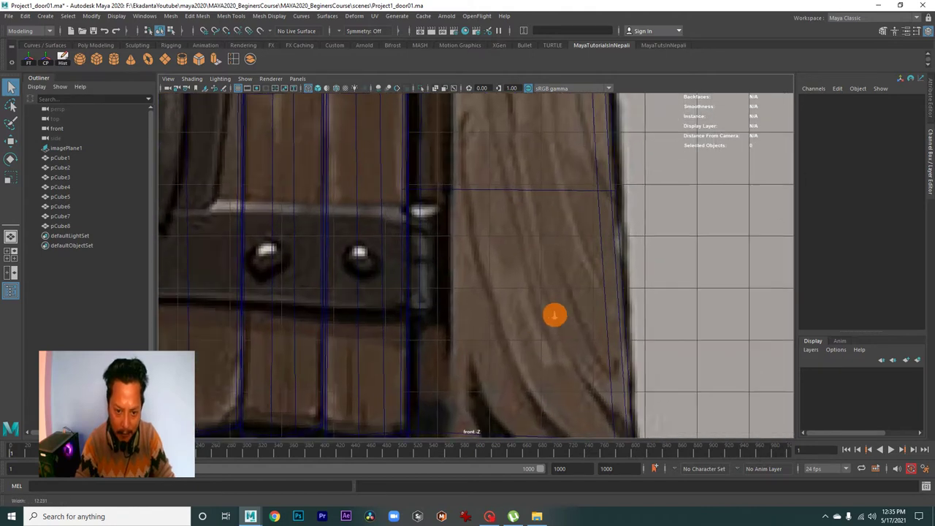
mouse_move(537, 274)
alt+right_down()
mouse_move(526, 257)
mouse_move(538, 271)
mouse_move(487, 246)
mouse_move(421, 236)
mouse_move(549, 293)
mouse_move(502, 239)
alt+right_up()
- Create a polygon cylinder and move it to the door's right edge beside the middle strap
click(113, 58)
mouse_move(471, 267)
alt+right_down()
mouse_move(388, 248)
mouse_move(480, 317)
mouse_move(463, 382)
alt+right_up()
key(w)
mouse_move(387, 347)
mouse_down()
mouse_move(597, 357)
mouse_move(552, 369)
mouse_up()
alt+right_drag(552, 369, 584, 355)
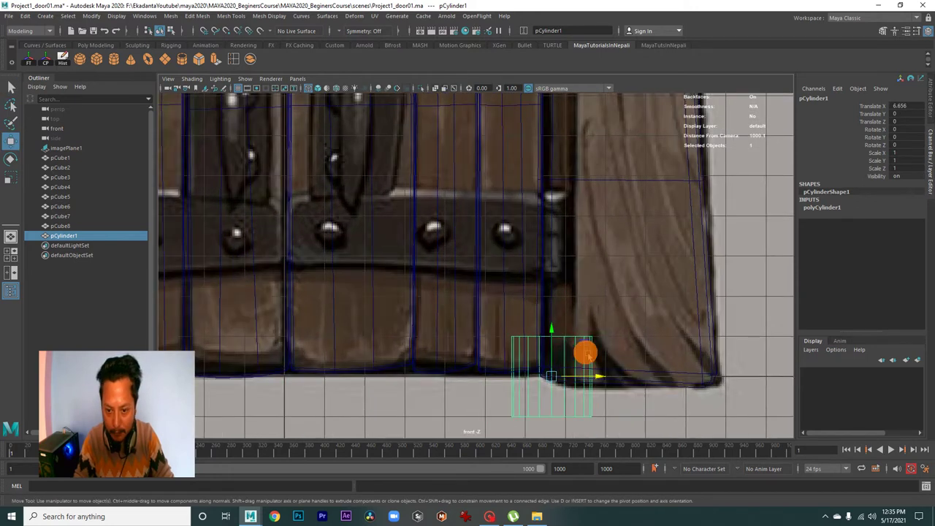
drag(558, 318, 558, 195)
mouse_move(558, 194)
alt+right_down()
mouse_move(580, 251)
mouse_move(445, 330)
mouse_move(499, 336)
alt+right_up()
mouse_move(499, 336)
mouse_down()
mouse_move(521, 336)
mouse_move(497, 333)
mouse_up()
drag(449, 287, 456, 276)
drag(493, 320, 499, 319)
mouse_move(499, 319)
alt+right_down()
mouse_move(431, 313)
mouse_move(457, 323)
alt+right_up()
- Set the cylinder's Subdivisions Axis to 8 in the Channel Box
click(819, 217)
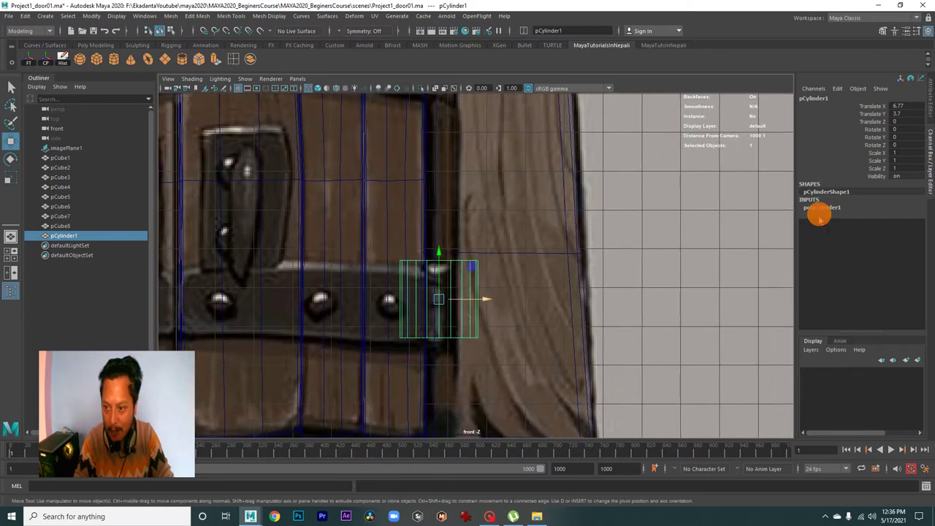
click(824, 209)
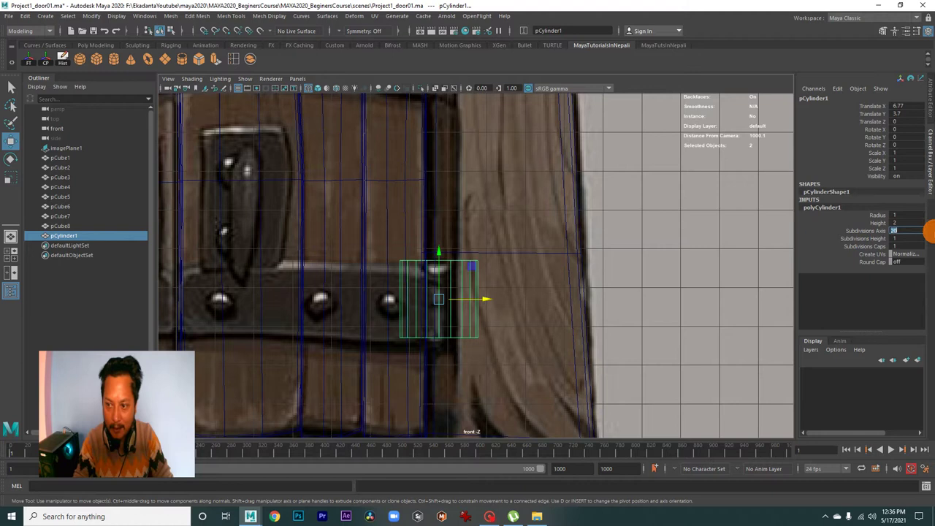
text(8)
key(Return)
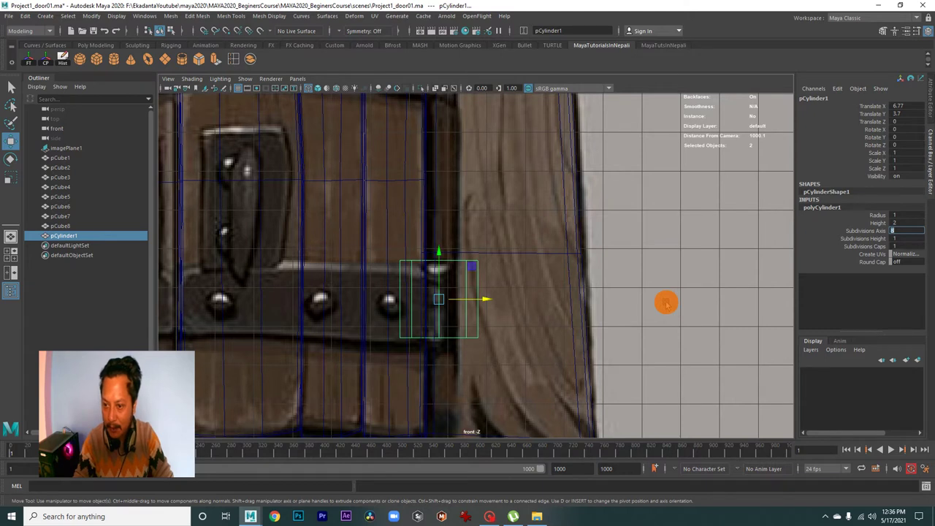
scroll(486, 299, up, 3)
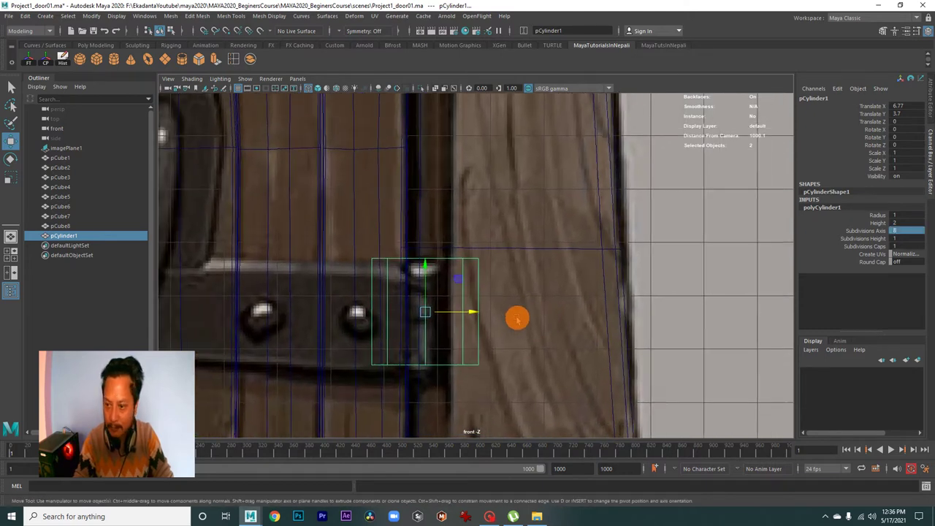
scroll(505, 311, up, 2)
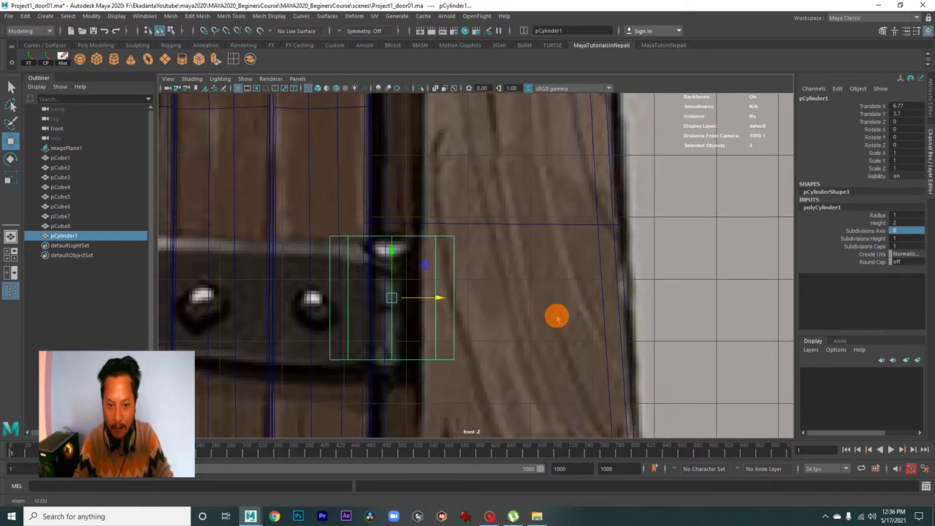
key(space)
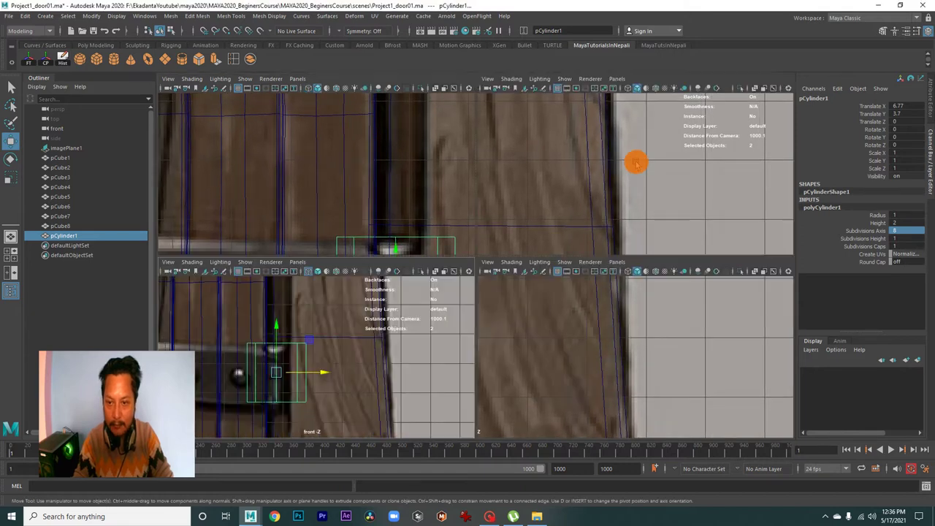
key(space)
mouse_move(578, 209)
alt+mouse_down()
mouse_move(455, 236)
mouse_move(489, 280)
mouse_move(480, 287)
mouse_move(526, 278)
mouse_move(547, 310)
mouse_move(532, 313)
mouse_move(578, 295)
mouse_move(572, 326)
mouse_move(531, 285)
mouse_move(578, 344)
mouse_move(601, 338)
mouse_move(563, 353)
mouse_move(532, 328)
mouse_move(597, 358)
mouse_move(555, 341)
mouse_move(565, 336)
mouse_move(538, 313)
mouse_move(560, 317)
mouse_move(501, 317)
alt+mouse_up()
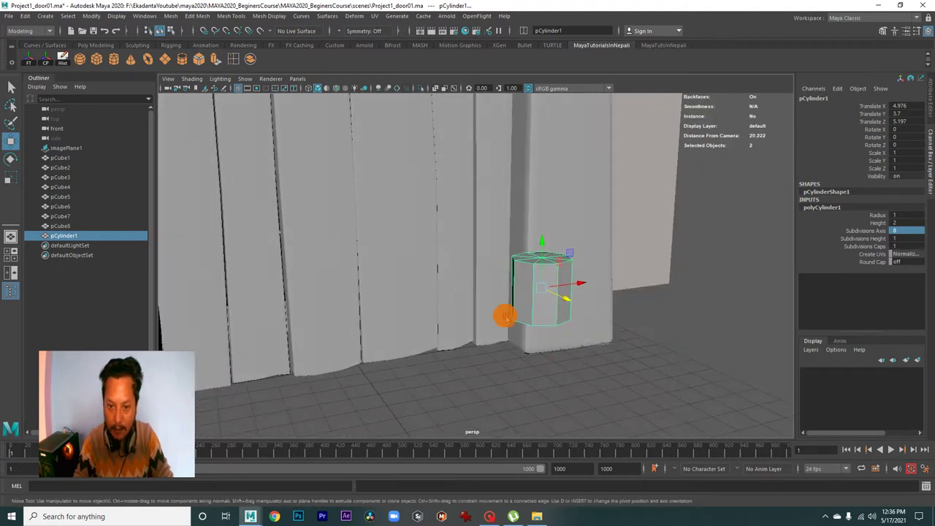
- Inspect the cylinder's divisions, then slide it onto the door edge at X 6.736
alt+right_drag(501, 317, 626, 351)
mouse_move(626, 352)
alt+middle_down()
mouse_move(539, 334)
mouse_move(549, 329)
alt+middle_up()
text(3)
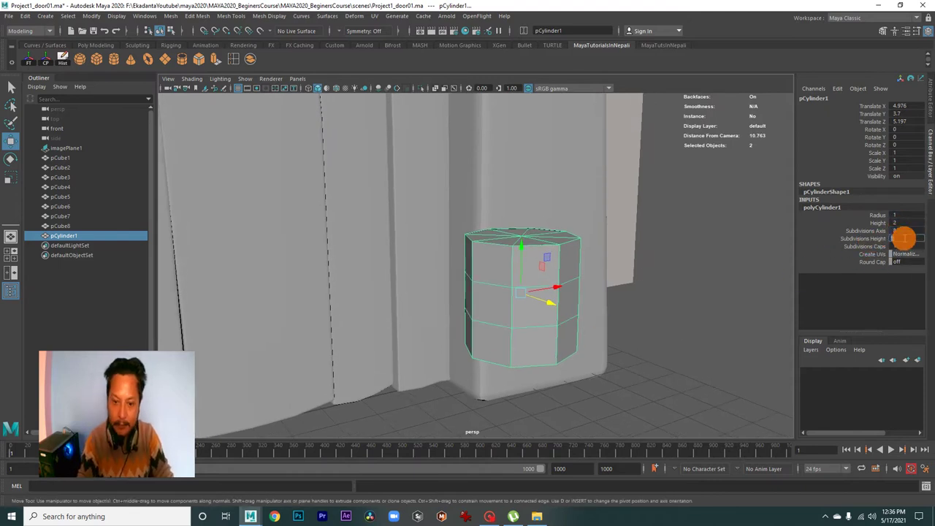
alt+right_drag(689, 324, 603, 311)
mouse_move(603, 311)
alt+mouse_down()
mouse_move(662, 328)
mouse_move(628, 300)
mouse_move(662, 323)
alt+mouse_up()
alt+right_drag(662, 324, 606, 320)
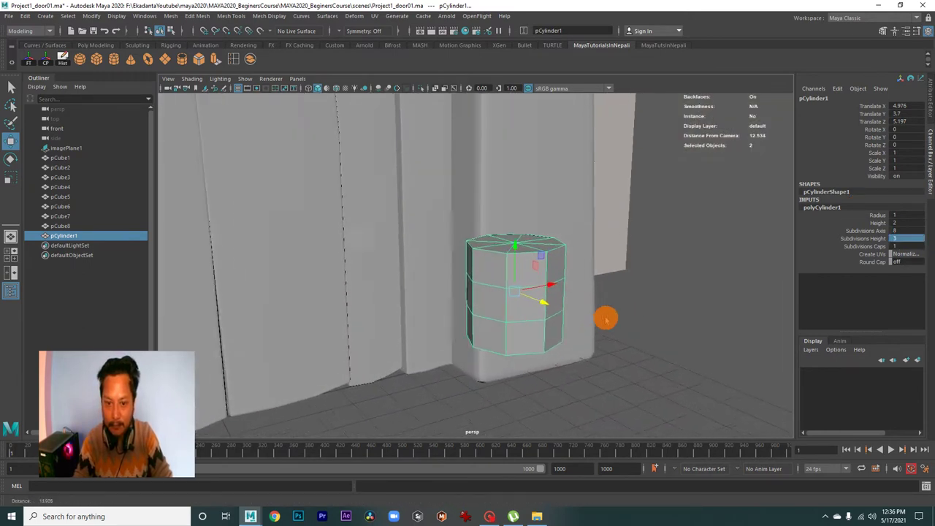
alt+drag(605, 319, 618, 326)
alt+right_drag(618, 326, 633, 329)
mouse_move(633, 329)
alt+mouse_down()
mouse_move(548, 299)
mouse_move(538, 285)
mouse_move(551, 295)
alt+mouse_up()
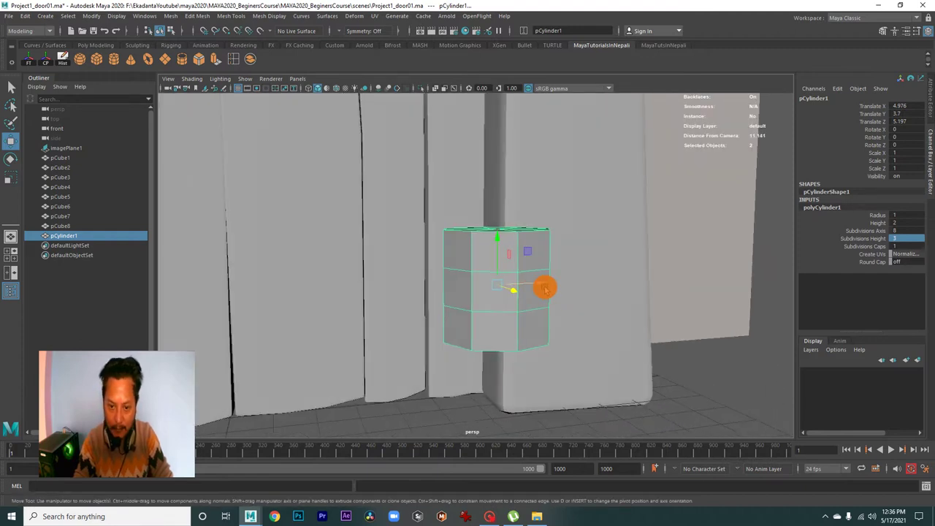
key(space)
key(space)
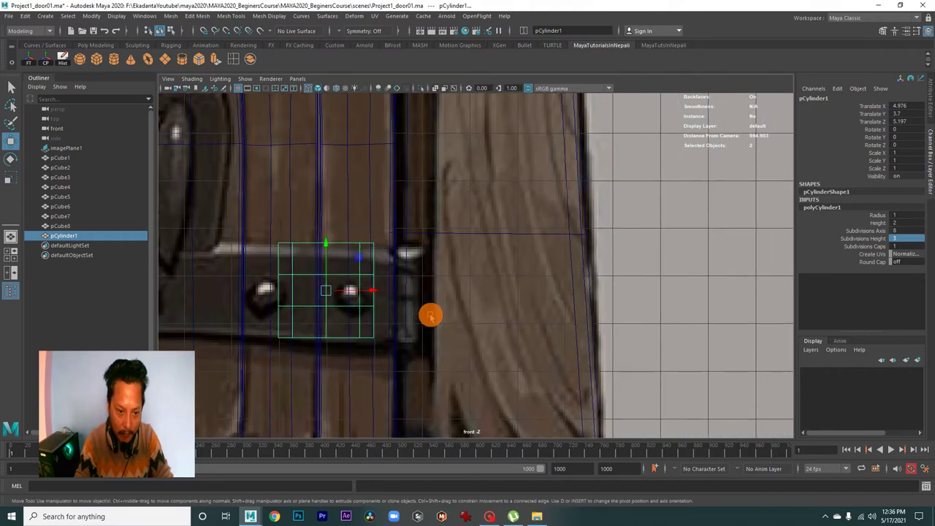
mouse_move(370, 292)
mouse_down()
mouse_move(451, 294)
mouse_move(378, 286)
mouse_move(347, 294)
mouse_up()
- Scale the cylinder into a thin, tall hinge pin of about 0.286, 0.997, 0.286
key(r)
scroll(409, 304, up, 2)
alt+middle_drag(482, 315, 417, 299)
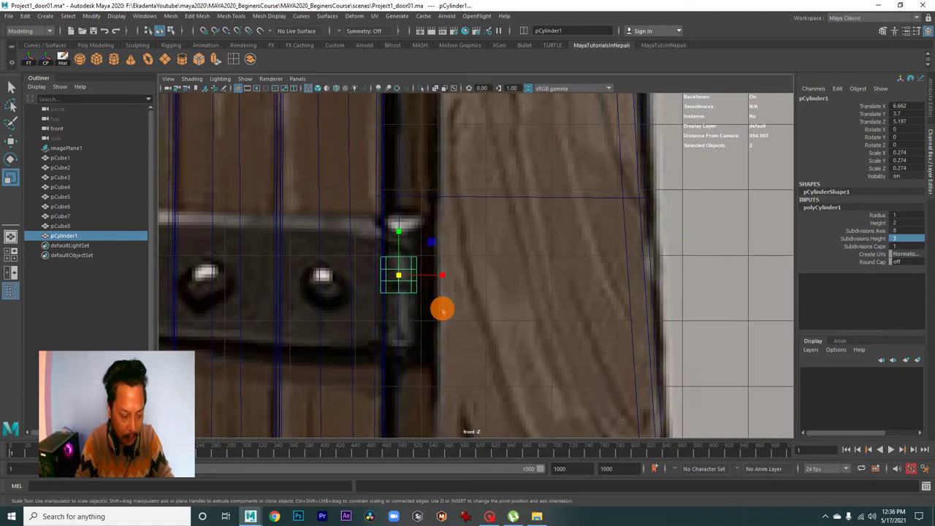
key(w)
drag(442, 276, 447, 278)
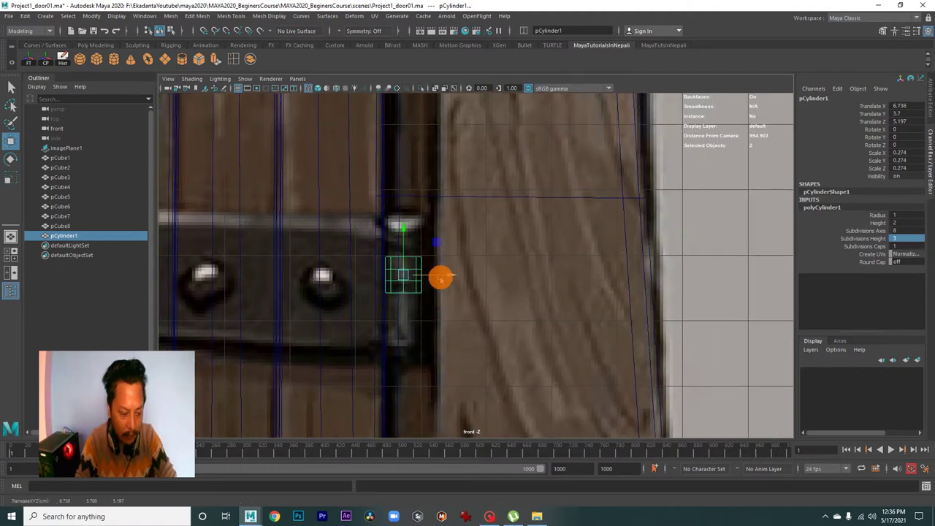
key(r)
drag(406, 240, 400, 207)
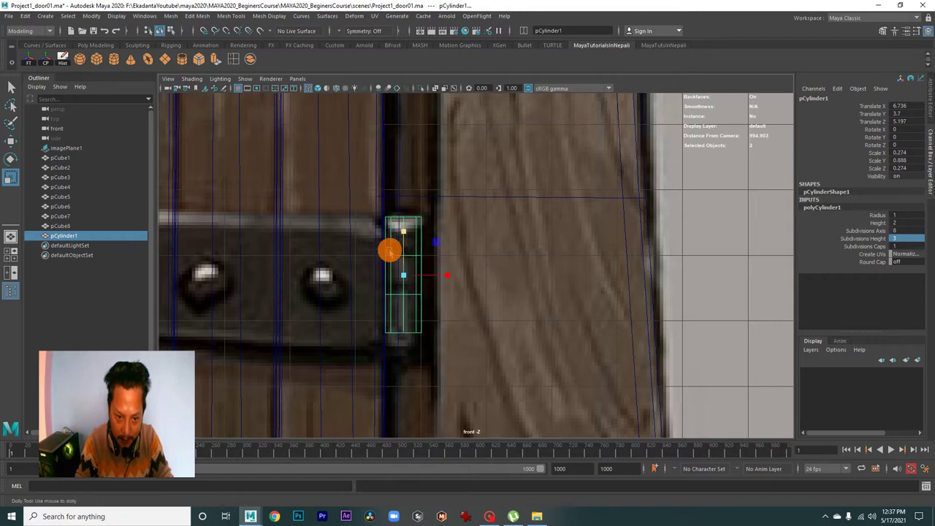
scroll(389, 251, up, 1)
key(r)
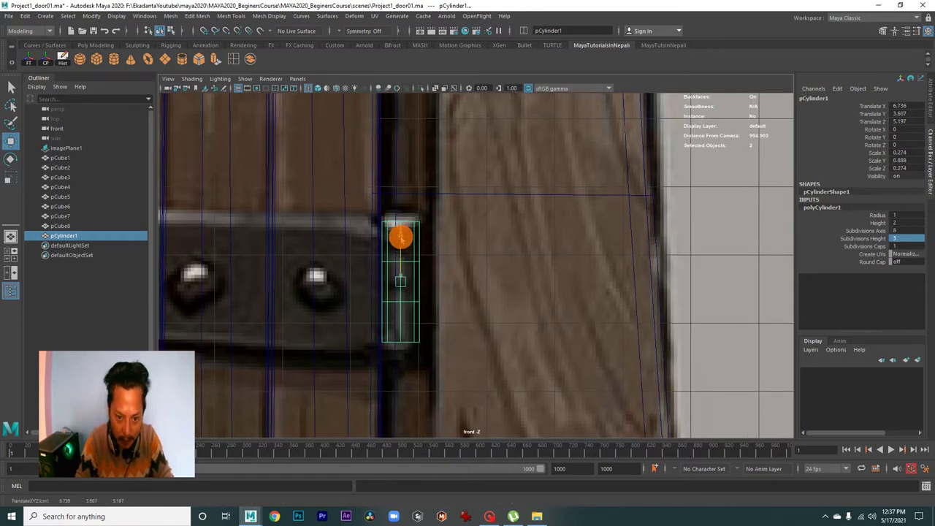
key(r)
drag(398, 238, 400, 232)
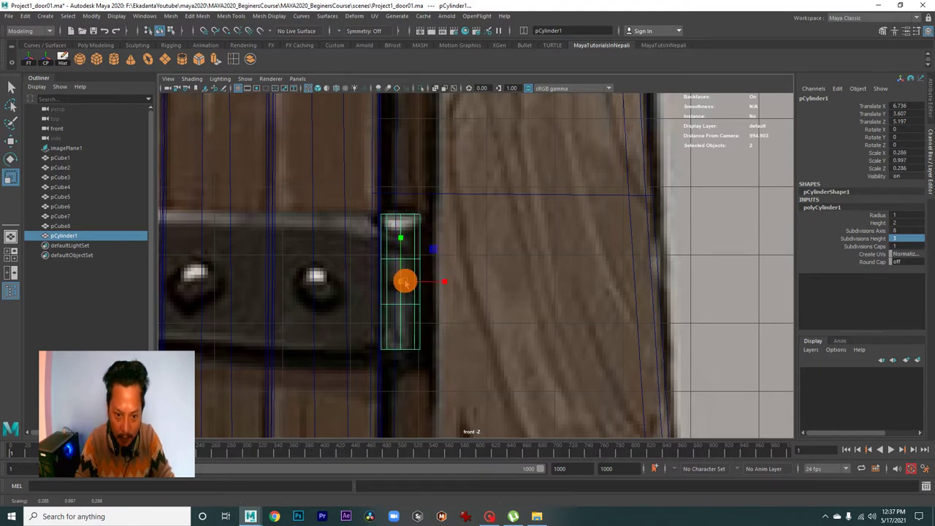
- Orbit the perspective view around the hinge pin and enter face selection
key(space)
key(space)
mouse_move(594, 248)
alt+mouse_down()
mouse_move(633, 309)
mouse_move(559, 307)
mouse_move(570, 334)
alt+mouse_up()
scroll(559, 308, up, 3)
right_drag(546, 243, 544, 276)
- Select the ring of side faces on the cylinder's end sections and extrude them
click(546, 252)
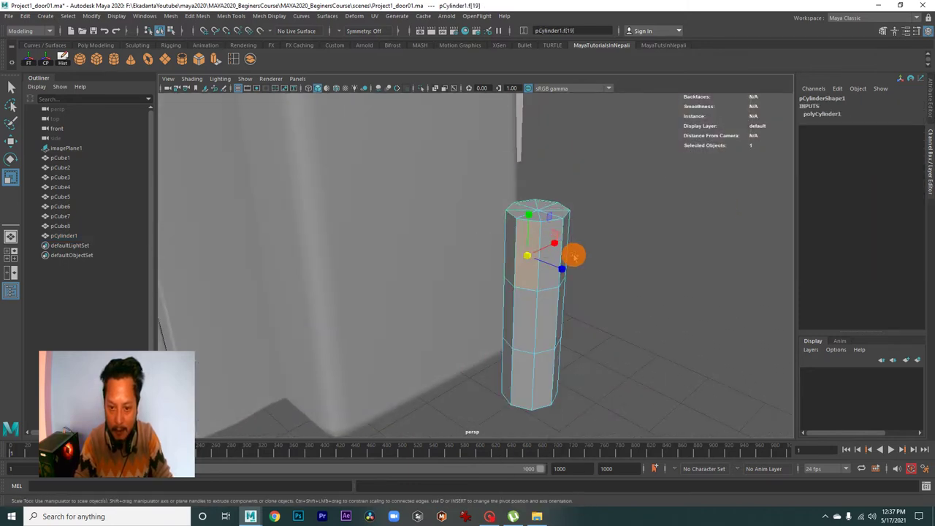
scroll(574, 257, up, 2)
mouse_move(616, 293)
alt+mouse_down()
mouse_move(555, 248)
mouse_move(525, 309)
alt+mouse_up()
double_click(556, 245)
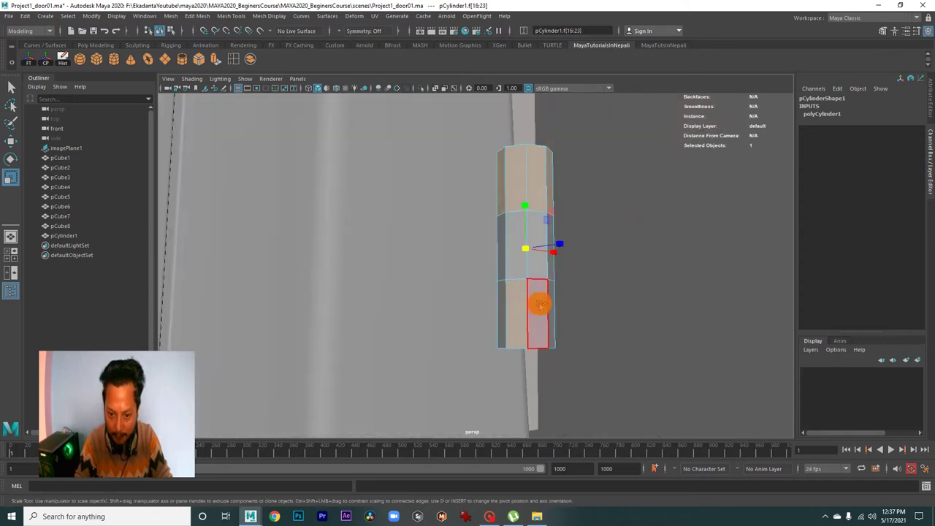
mouse_move(625, 314)
alt+mouse_down()
mouse_move(597, 331)
mouse_move(562, 328)
alt+mouse_up()
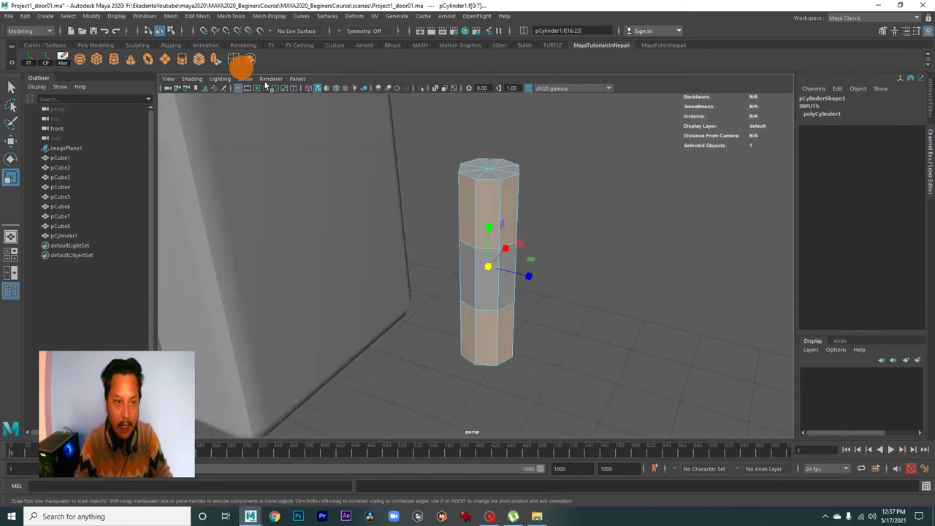
click(215, 59)
- Set the extrusion Offset to 0.07, then return to object mode with the cylinder selected
mouse_move(564, 220)
alt+mouse_down()
mouse_move(442, 294)
mouse_move(476, 328)
mouse_move(493, 280)
mouse_move(508, 314)
mouse_move(513, 308)
mouse_move(501, 251)
alt+mouse_up()
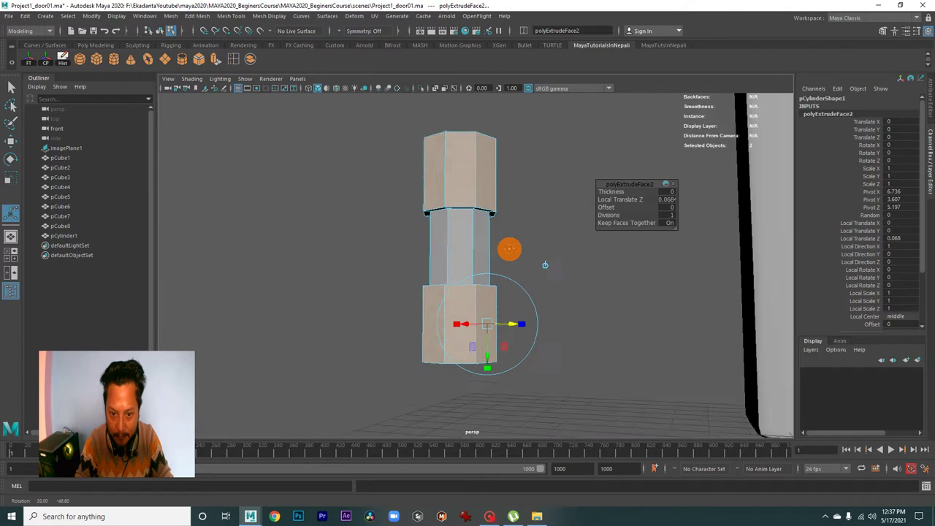
drag(608, 207, 647, 210)
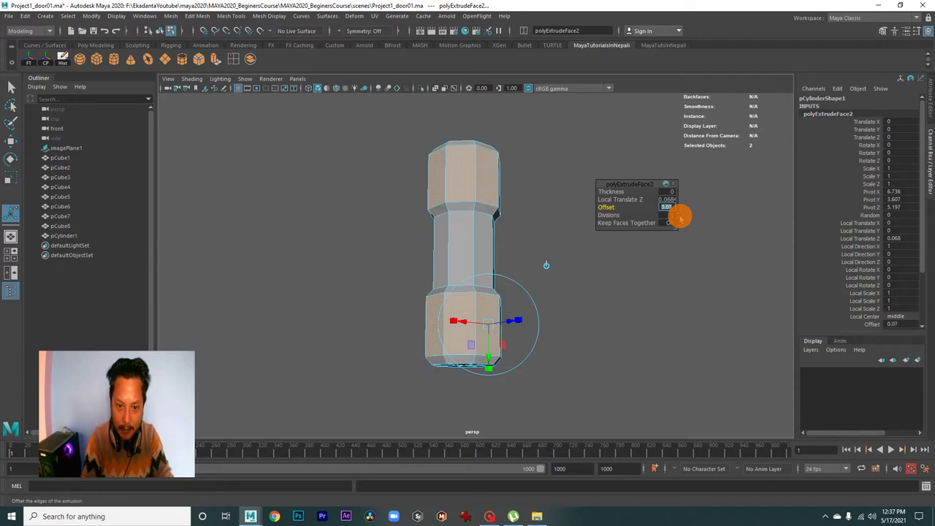
alt+drag(567, 268, 543, 256)
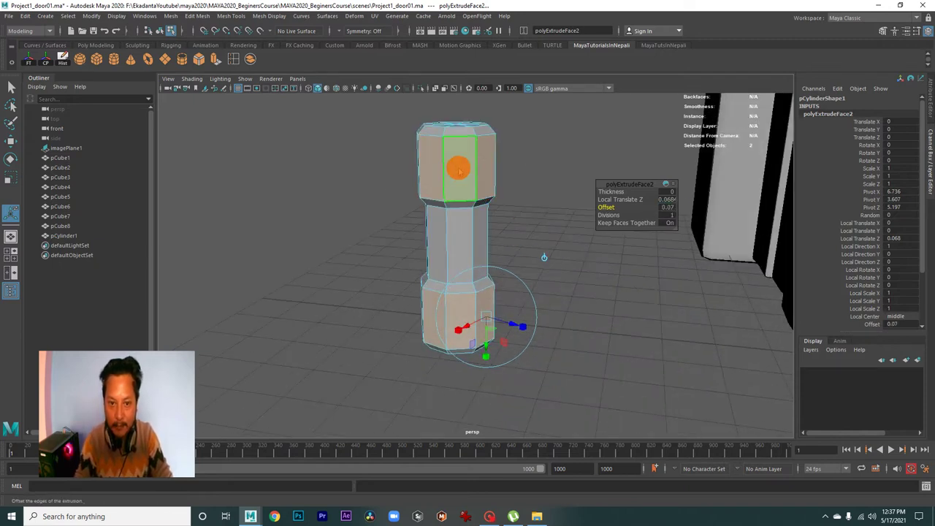
mouse_move(458, 168)
right_down()
mouse_move(495, 157)
mouse_move(439, 223)
right_up()
mouse_move(479, 258)
alt+right_down()
mouse_move(491, 265)
mouse_move(453, 277)
mouse_move(453, 290)
alt+right_up()
mouse_move(453, 290)
alt+mouse_down()
mouse_move(516, 294)
mouse_move(444, 226)
alt+mouse_up()
click(465, 249)
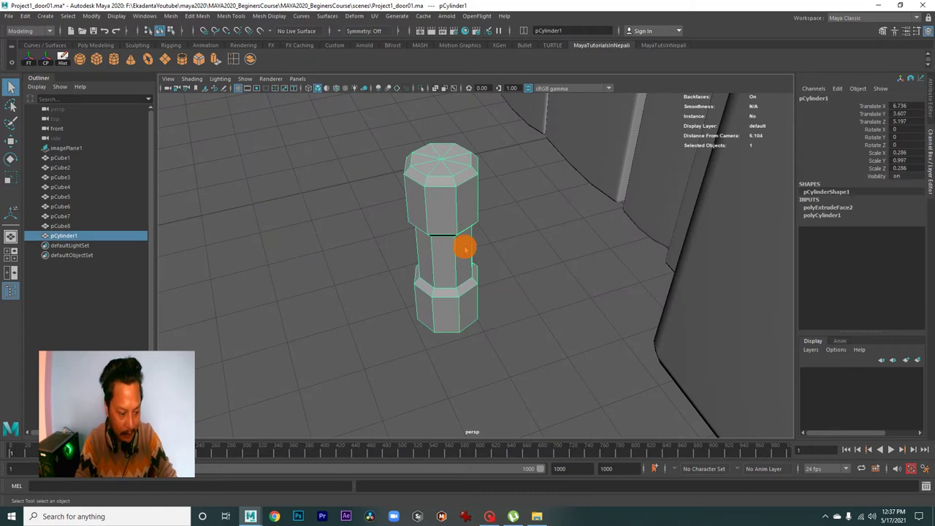
- Preview the hinge cylinder smoothed, then return it to faceted display and reselect it
key(3)
click(507, 268)
mouse_move(507, 267)
alt+mouse_down()
mouse_move(463, 230)
mouse_move(455, 267)
mouse_move(388, 249)
mouse_move(476, 303)
mouse_move(448, 244)
alt+mouse_up()
click(449, 244)
mouse_move(487, 281)
alt+mouse_down()
mouse_move(548, 295)
mouse_move(528, 270)
mouse_move(443, 221)
mouse_move(405, 244)
mouse_move(409, 254)
mouse_move(445, 266)
mouse_move(572, 285)
alt+mouse_up()
click(633, 244)
click(472, 211)
click(572, 285)
click(471, 233)
key(1)
click(557, 268)
click(483, 212)
mouse_move(483, 213)
alt+mouse_down()
mouse_move(521, 250)
mouse_move(534, 247)
mouse_move(522, 274)
mouse_move(512, 266)
alt+mouse_up()
scroll(514, 263, up, 3)
scroll(529, 285, up, 2)
- Bevel the top and bottom cap edge loops with Ctrl+B (offset 0.5, 1 segment)
right_drag(511, 247, 518, 217)
double_click(503, 214)
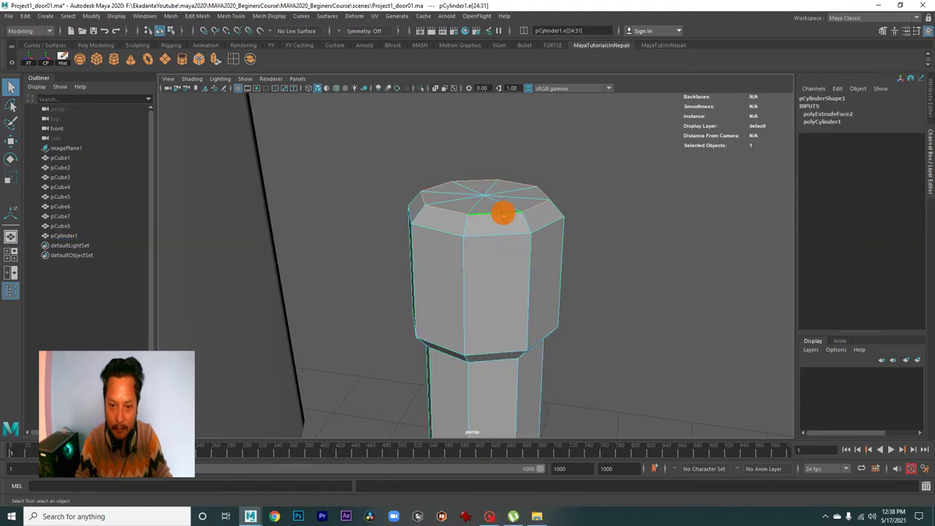
mouse_move(506, 236)
alt+mouse_down()
mouse_move(520, 236)
mouse_move(491, 223)
alt+mouse_up()
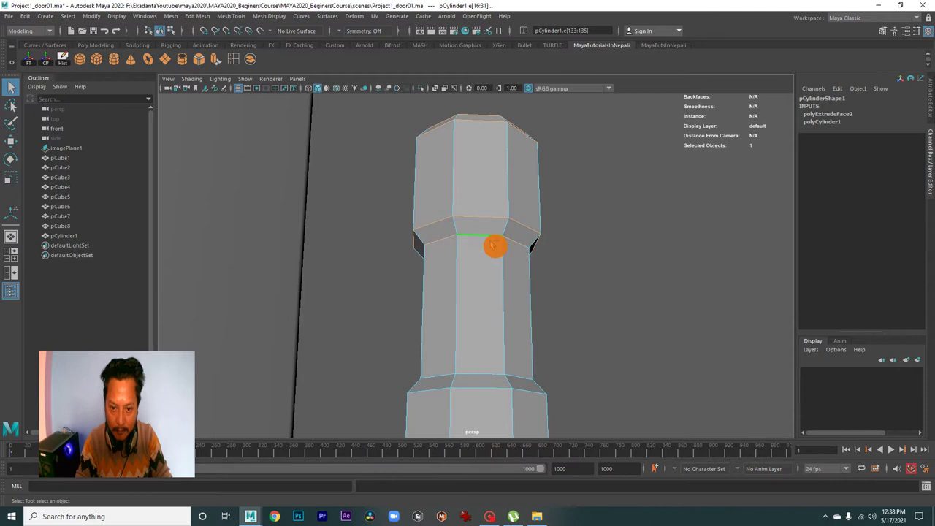
scroll(489, 264, down, 2)
alt+drag(484, 280, 515, 412)
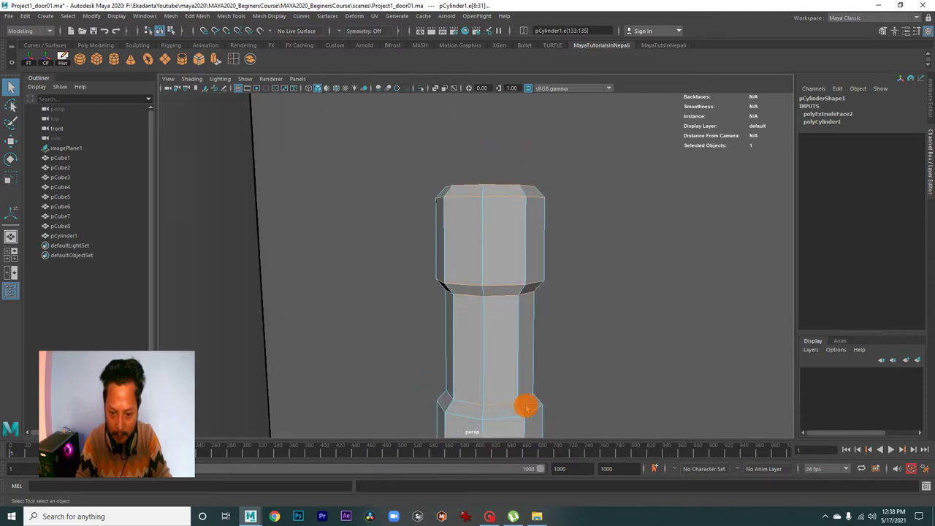
alt+middle_drag(526, 407, 521, 310)
mouse_move(501, 302)
alt+mouse_down()
mouse_move(501, 317)
mouse_move(541, 290)
mouse_move(486, 292)
alt+mouse_up()
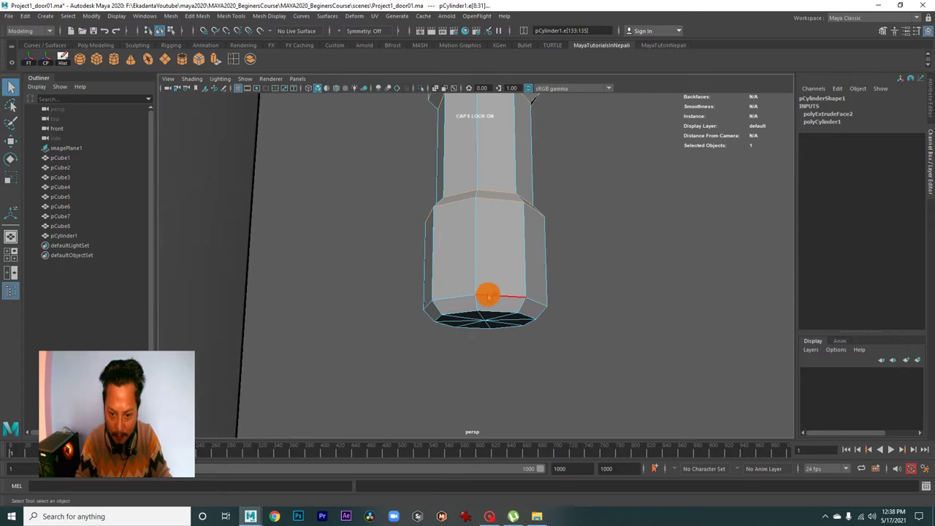
alt+drag(575, 325, 537, 328)
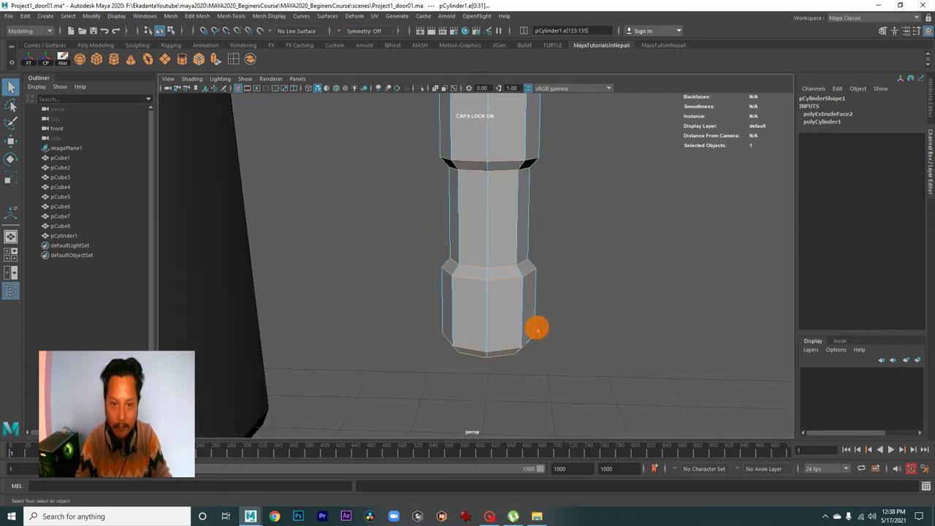
key(ctrl+b)
mouse_move(563, 200)
alt+right_down()
mouse_move(523, 200)
mouse_move(487, 261)
mouse_move(546, 307)
alt+right_up()
alt+drag(546, 308, 751, 191)
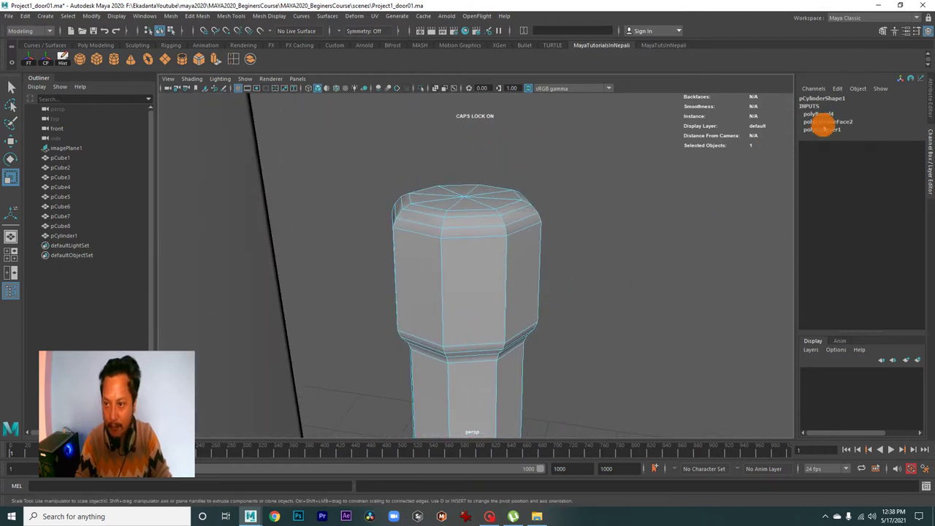
- Set the polyBevel4 Fraction to 0.3 in the in-view editor
click(816, 114)
key(t)
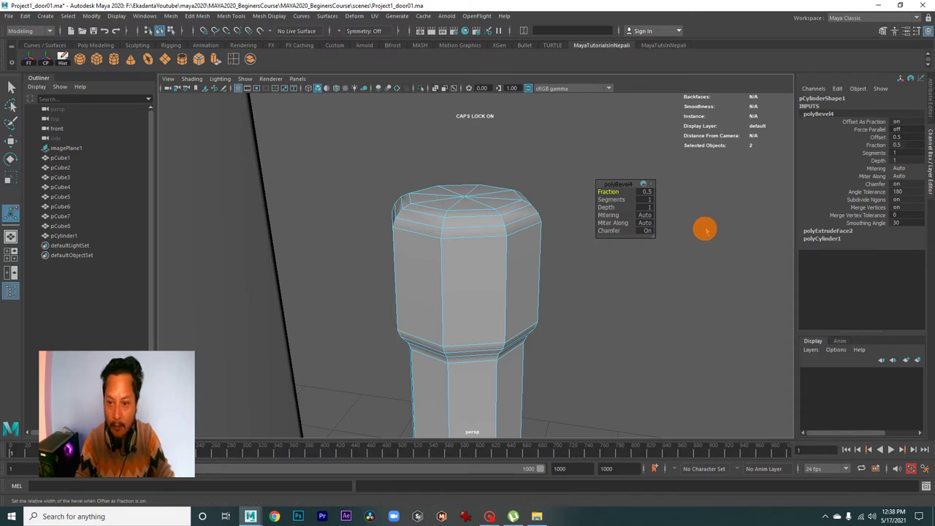
drag(608, 192, 610, 191)
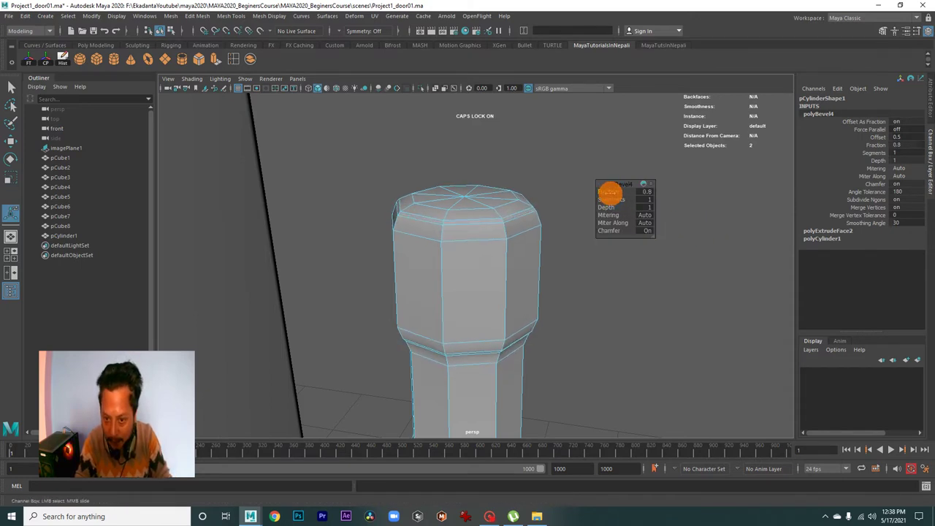
drag(609, 192, 608, 192)
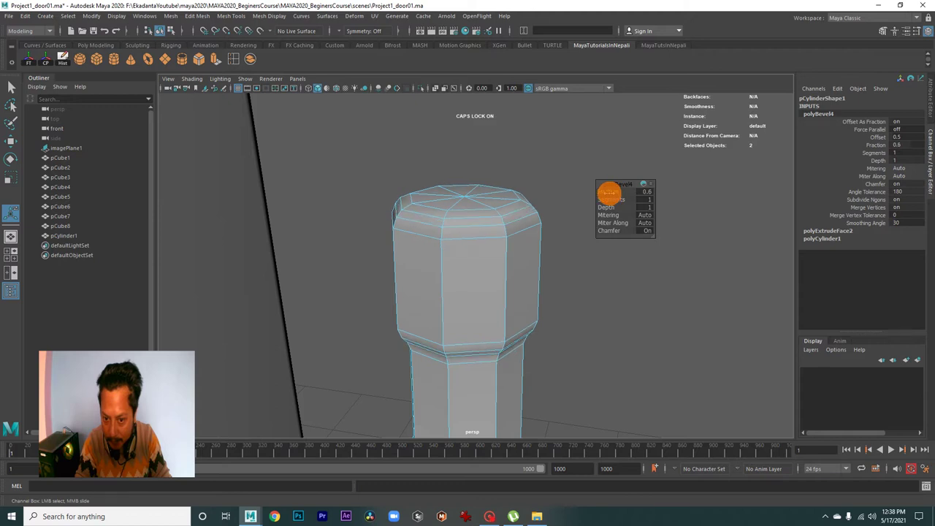
scroll(587, 252, down, 2)
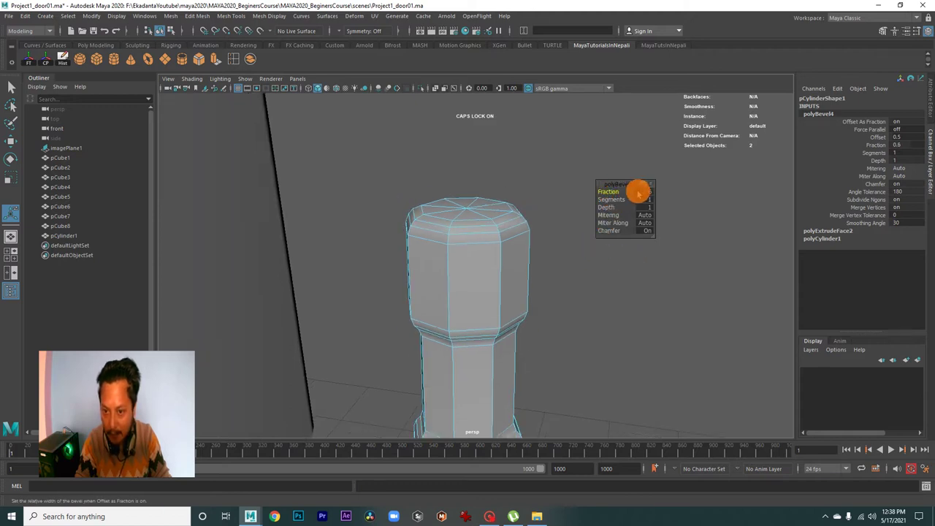
text(3)
key(Return)
- Return to object mode and orbit around the hinge to check the narrower chamfers
right_drag(526, 254, 567, 234)
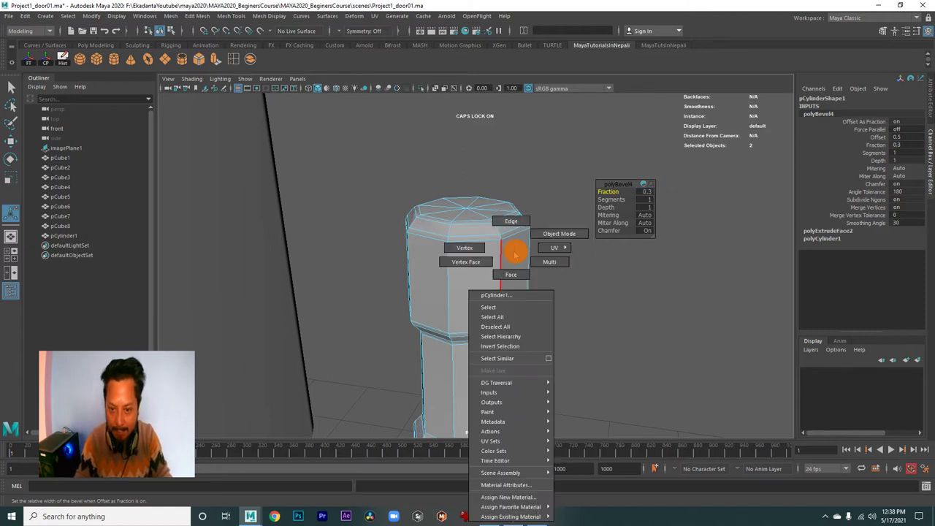
click(580, 255)
mouse_move(581, 255)
alt+mouse_down()
mouse_move(453, 223)
mouse_move(423, 236)
mouse_move(568, 288)
alt+mouse_up()
click(539, 276)
click(588, 276)
alt+right_drag(568, 288, 572, 260)
mouse_move(572, 259)
alt+mouse_down()
mouse_move(574, 307)
mouse_move(589, 334)
alt+mouse_up()
mouse_move(589, 334)
alt+right_down()
mouse_move(560, 282)
mouse_move(519, 298)
alt+right_up()
alt+drag(519, 299, 605, 290)
mouse_move(605, 290)
alt+right_down()
mouse_move(538, 273)
mouse_move(505, 285)
alt+right_up()
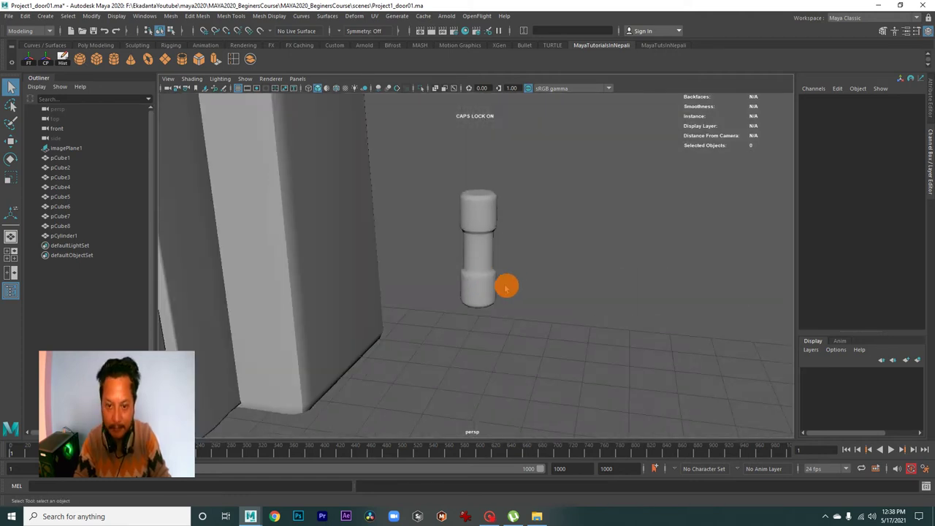
- Switch between front and perspective views and select the whole hinge cylinder for moving
key(space)
key(space)
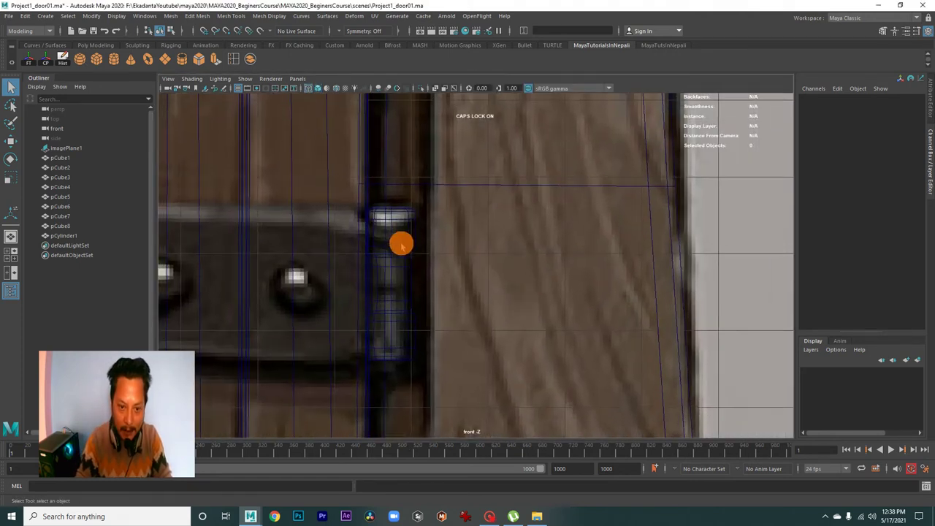
click(392, 249)
alt+right_drag(392, 249, 359, 248)
key(space)
mouse_move(434, 263)
mouse_down()
mouse_move(618, 229)
mouse_move(536, 273)
mouse_move(581, 250)
mouse_move(585, 267)
mouse_up()
key(w)
click(580, 282)
right_drag(548, 227, 584, 246)
mouse_move(620, 268)
alt+mouse_down()
mouse_move(382, 225)
mouse_move(397, 215)
mouse_move(470, 284)
mouse_move(455, 277)
alt+mouse_up()
- Move the hinge onto the door's right edge at Translate 6.09, 3.607, 0.587, checking the front view
mouse_move(505, 258)
mouse_down()
mouse_move(492, 263)
mouse_move(522, 293)
mouse_move(487, 281)
mouse_move(448, 302)
mouse_move(462, 251)
mouse_up()
mouse_move(477, 214)
mouse_down()
mouse_move(510, 292)
mouse_move(519, 250)
mouse_move(559, 295)
mouse_move(517, 314)
mouse_move(508, 284)
mouse_move(497, 286)
mouse_move(543, 285)
mouse_move(504, 303)
mouse_move(526, 304)
mouse_move(480, 312)
mouse_move(490, 340)
mouse_move(496, 292)
mouse_up()
click(502, 275)
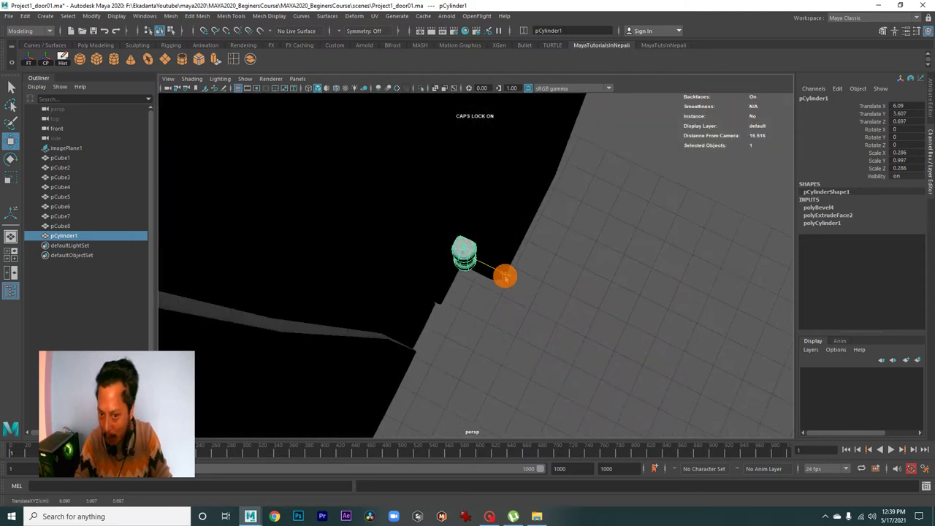
alt+drag(546, 308, 428, 241)
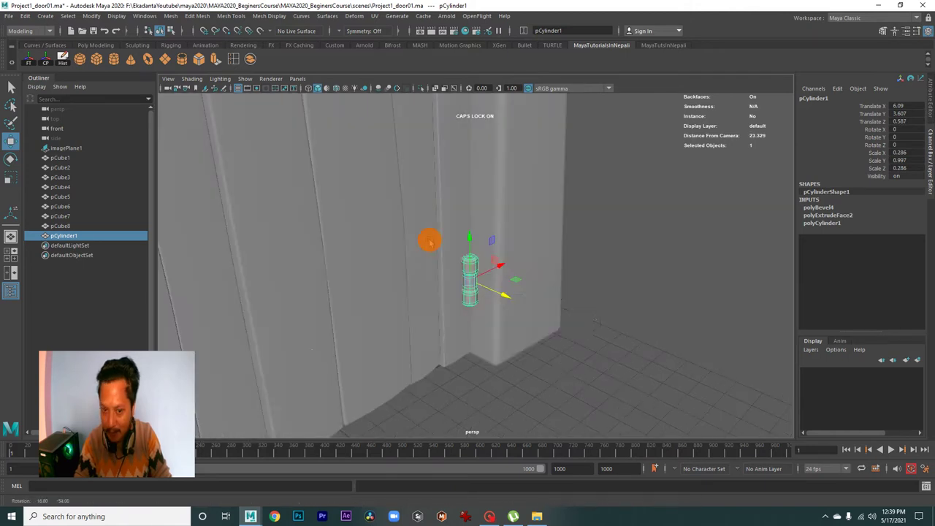
key(space)
key(space)
mouse_move(414, 325)
alt+right_down()
mouse_move(426, 303)
mouse_move(611, 385)
mouse_move(442, 324)
mouse_move(444, 294)
alt+right_up()
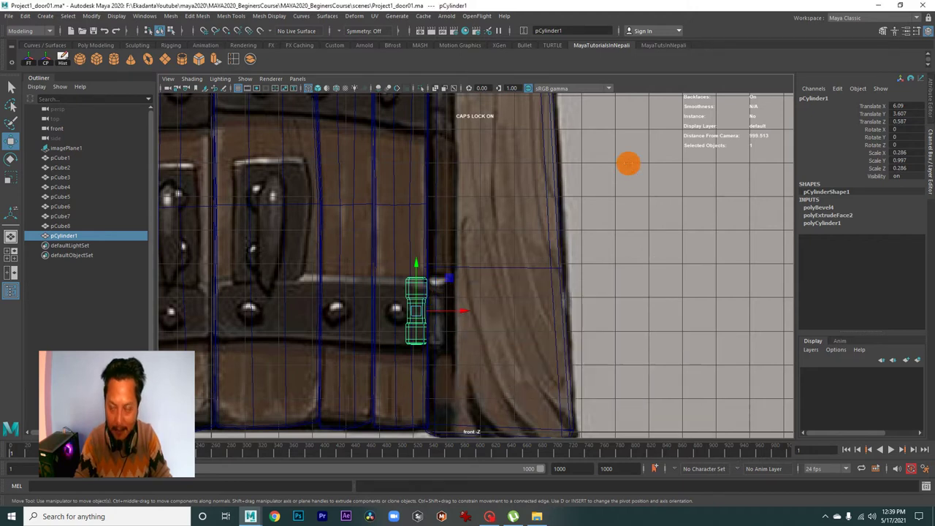
- Duplicate the hinge cylinder, move the copy up the door edge and enlarge it slightly
key(space)
key(space)
mouse_move(489, 300)
alt+mouse_down()
mouse_move(521, 332)
mouse_move(476, 280)
mouse_move(503, 316)
mouse_move(489, 295)
mouse_move(489, 303)
alt+mouse_up()
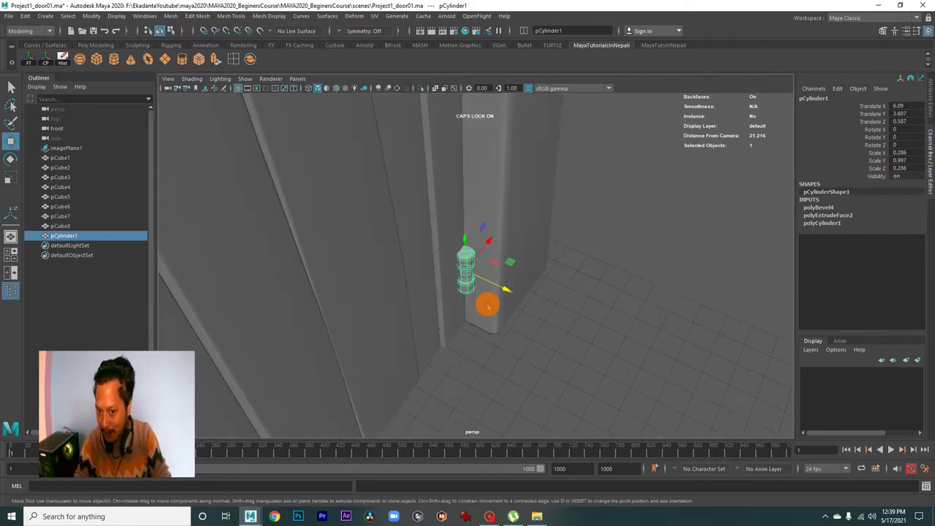
key(space)
key(space)
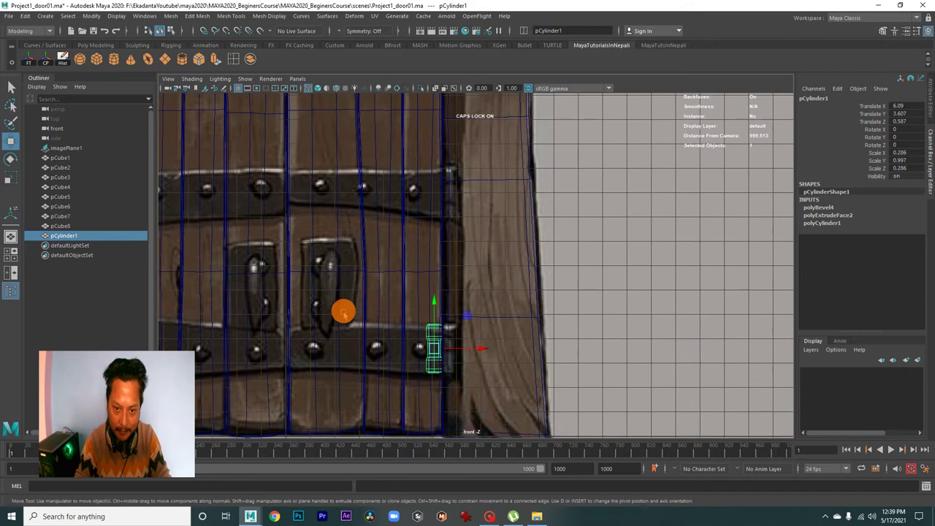
key(ctrl+d)
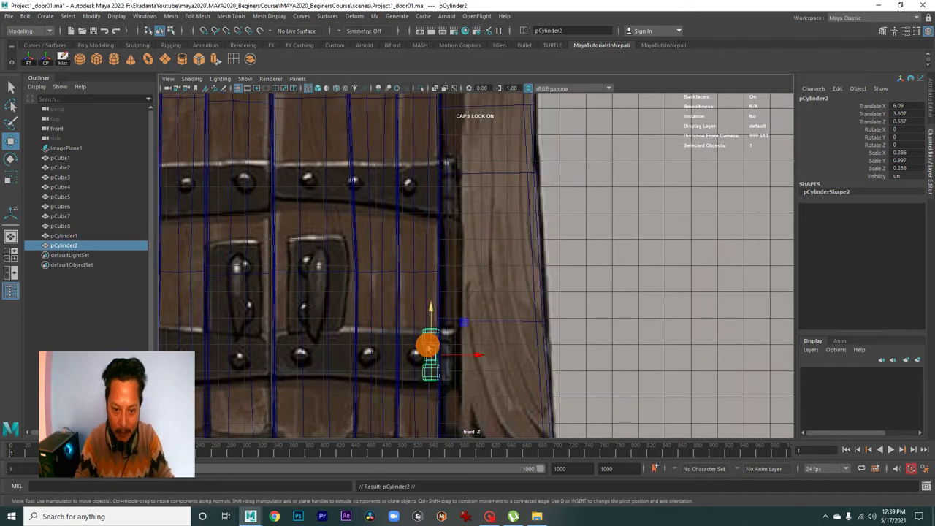
drag(431, 313, 434, 134)
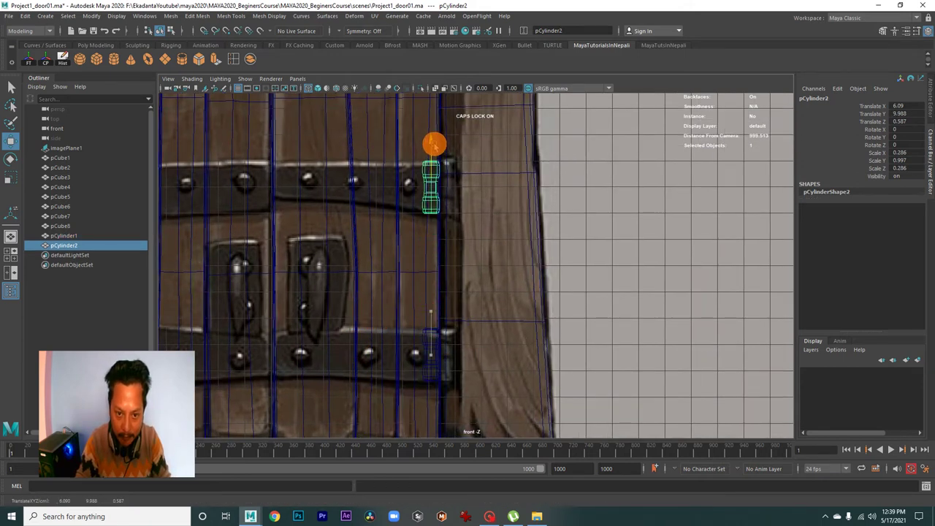
alt+middle_drag(434, 145, 436, 235)
key(r)
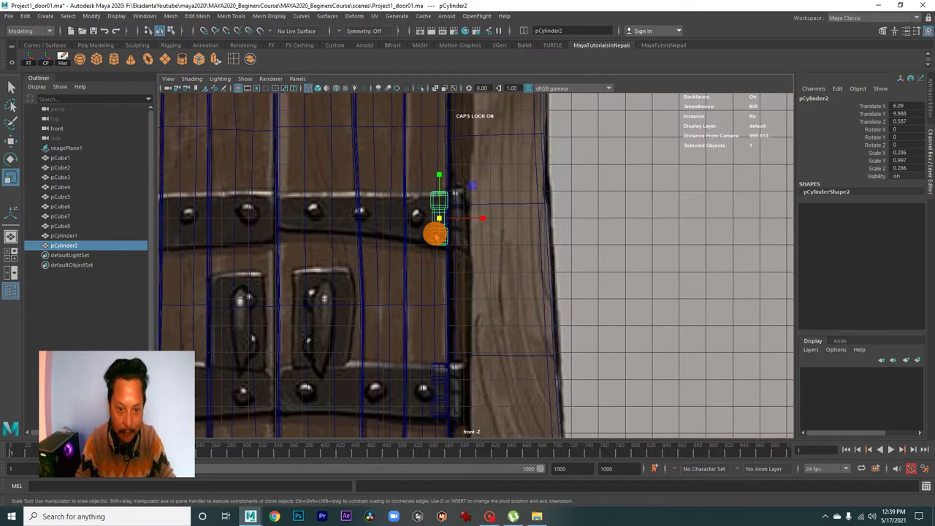
drag(439, 217, 444, 217)
scroll(443, 217, down, 2)
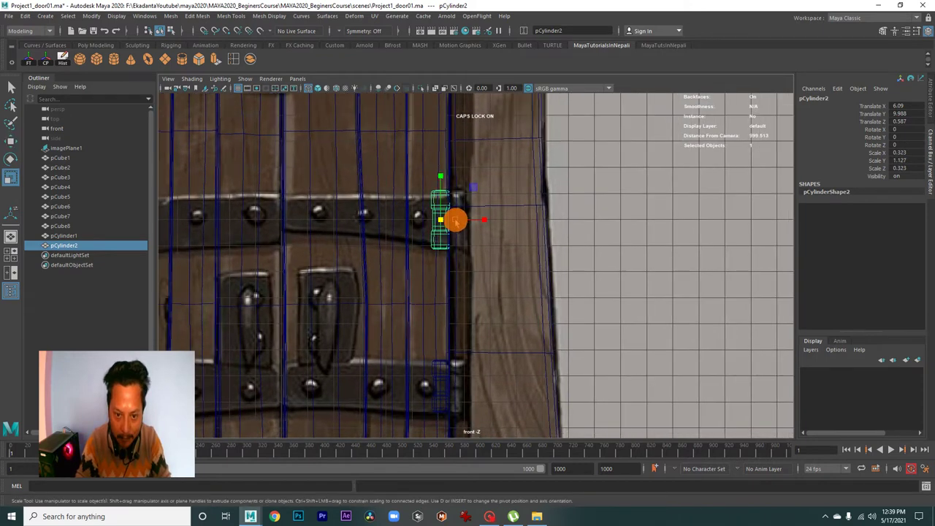
alt+middle_drag(444, 219, 476, 302)
key(w)
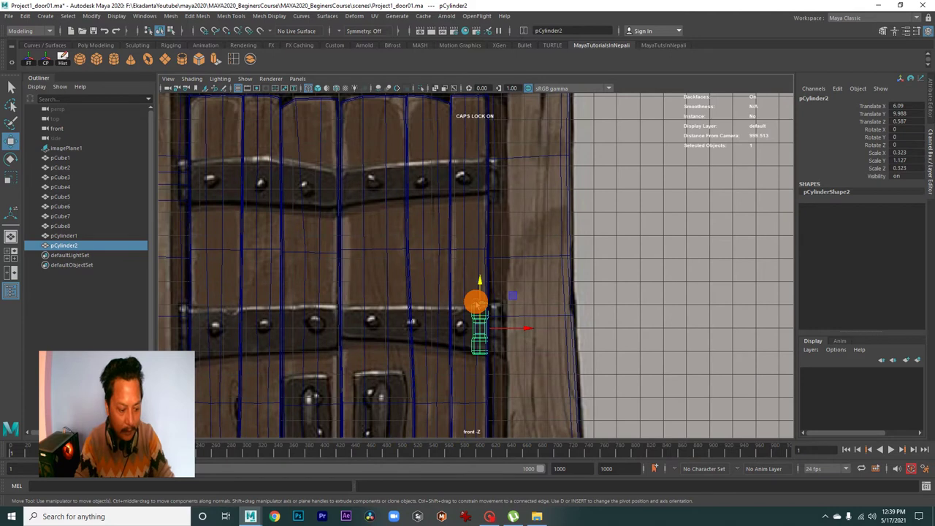
- Duplicate the cylinder again, move it to the top strap and shrink it to about three quarters
key(ctrl+d)
scroll(486, 292, down, 1)
alt+middle_drag(485, 292, 500, 357)
drag(500, 357, 499, 211)
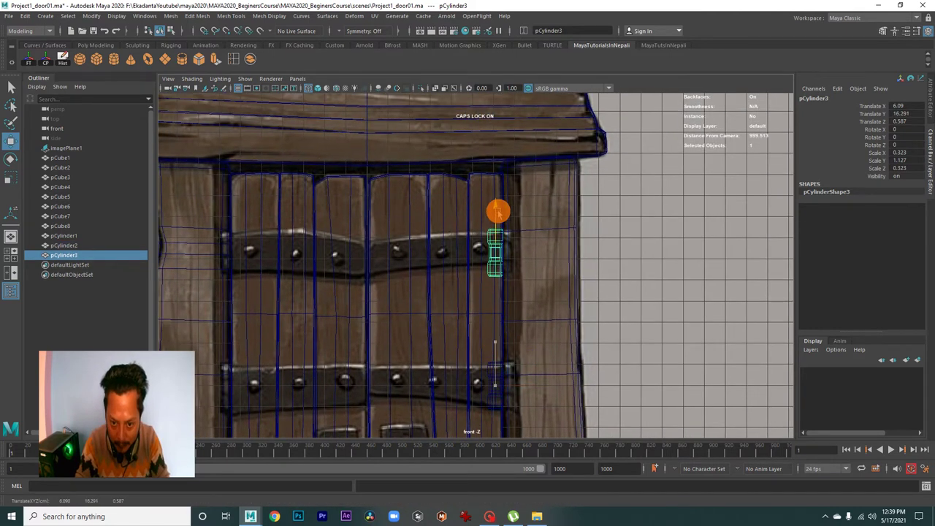
scroll(473, 257, up, 2)
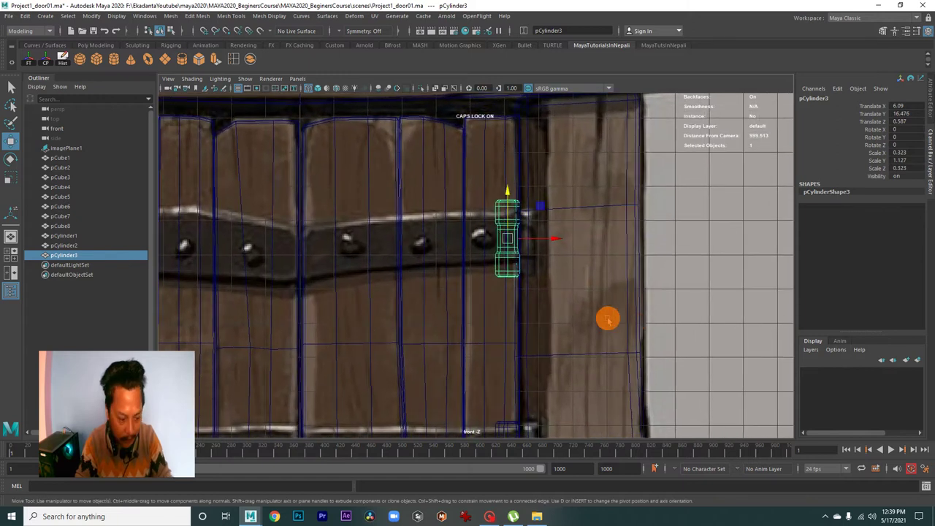
key(r)
drag(510, 238, 500, 235)
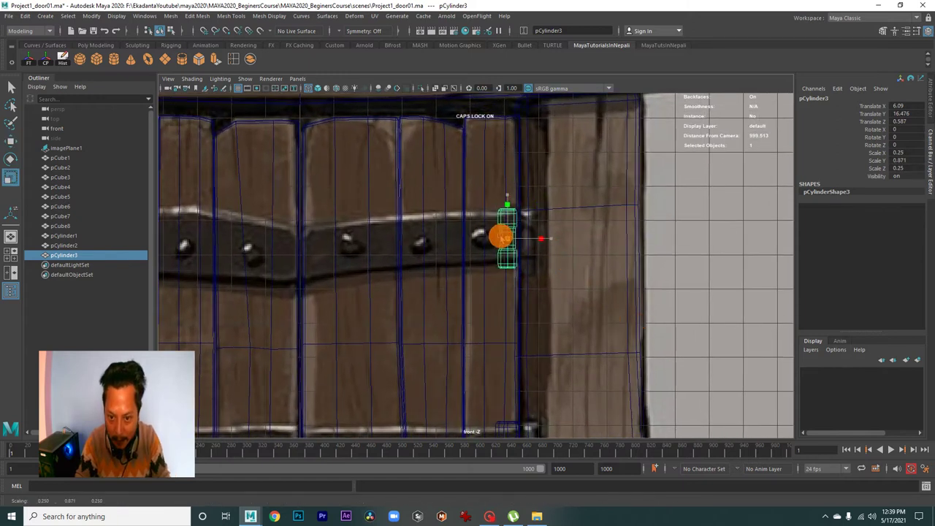
scroll(501, 238, up, 1)
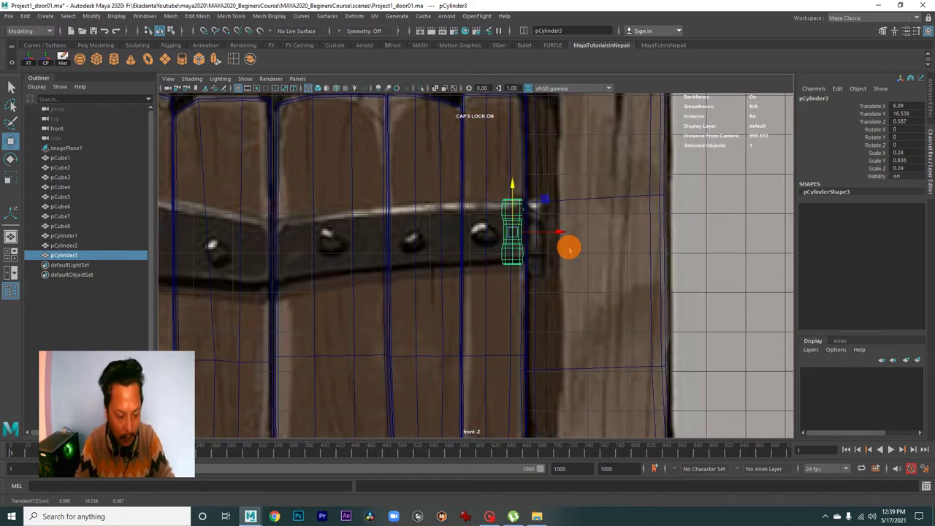
drag(512, 230, 513, 233)
- Duplicate the hinge and place the copy at the upper strap's left end, around X -5.938
scroll(512, 281, down, 5)
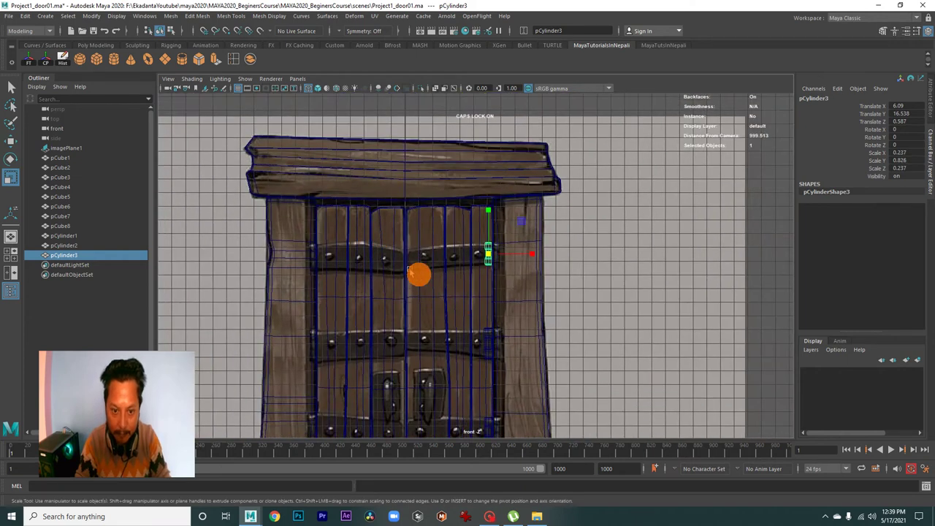
scroll(459, 317, up, 1)
scroll(497, 256, up, 2)
scroll(511, 259, up, 1)
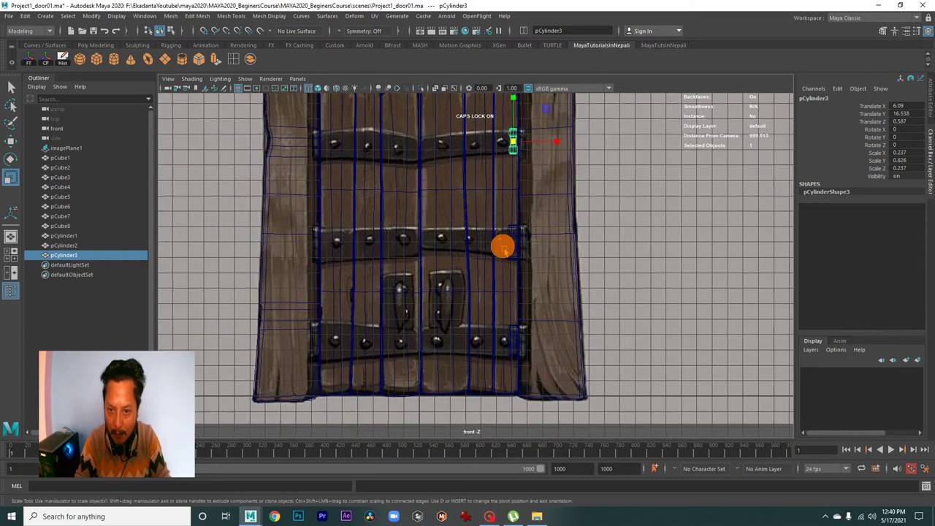
scroll(476, 277, up, 2)
scroll(570, 314, up, 1)
alt+middle_drag(551, 289, 572, 315)
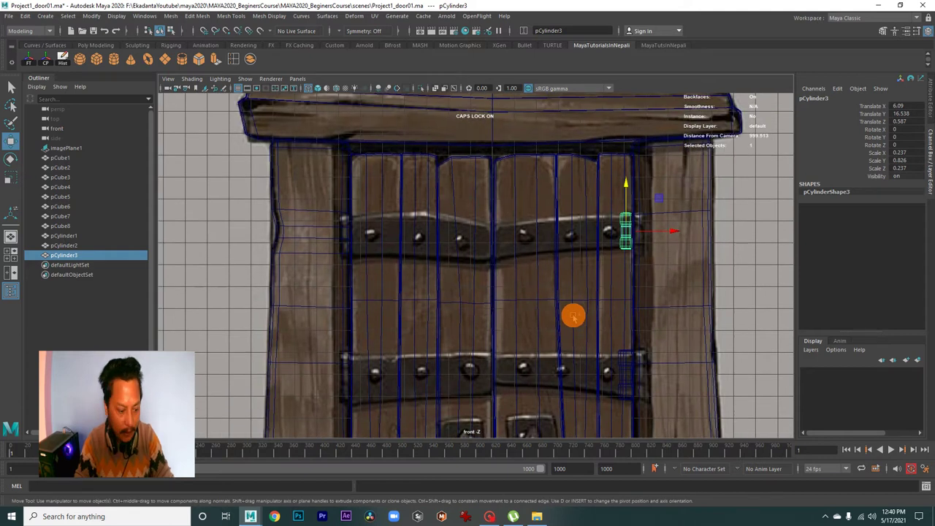
key(ctrl+d)
drag(673, 233, 409, 252)
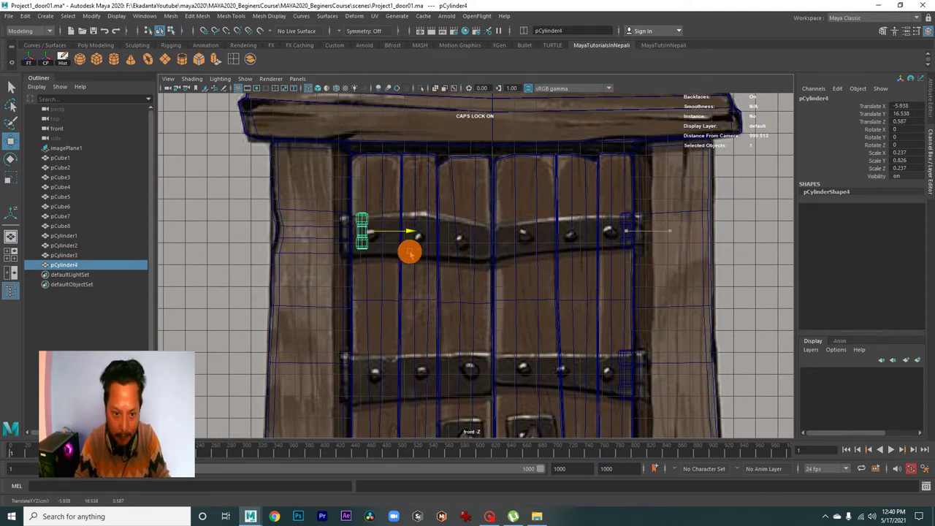
- Enlarge the upper-left hinge cylinder slightly and lower it a little
key(space)
key(space)
mouse_move(533, 241)
alt+mouse_down()
mouse_move(403, 257)
mouse_move(534, 290)
mouse_move(553, 273)
mouse_move(516, 274)
mouse_move(492, 242)
mouse_move(460, 319)
mouse_move(423, 326)
alt+mouse_up()
scroll(460, 320, up, 3)
scroll(463, 327, up, 1)
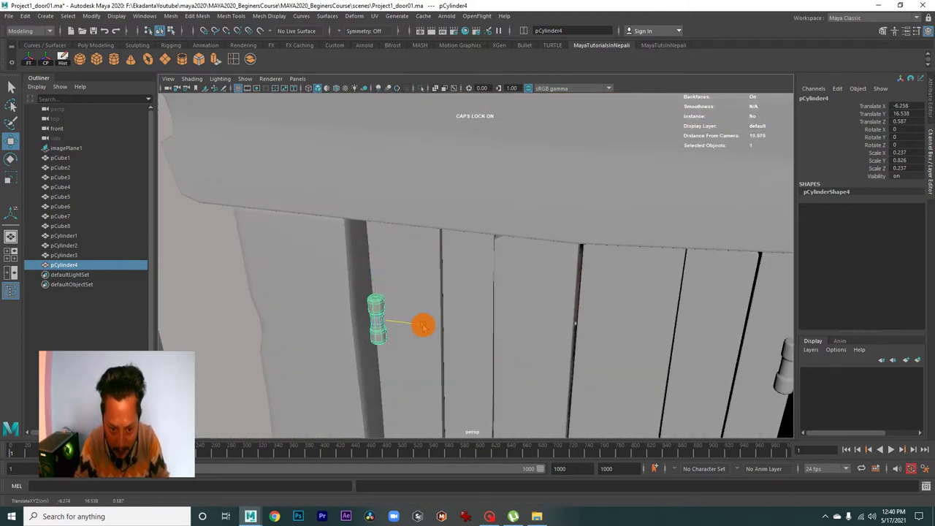
key(space)
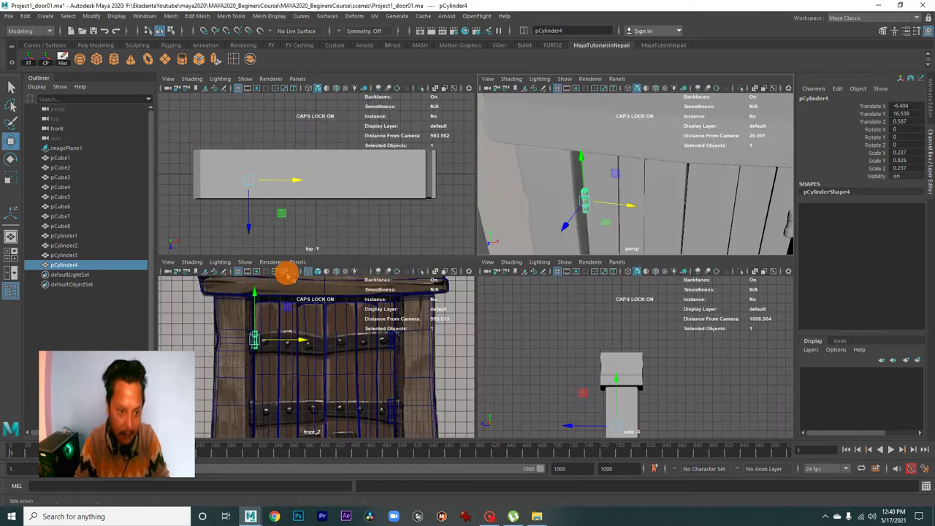
key(space)
scroll(497, 264, up, 2)
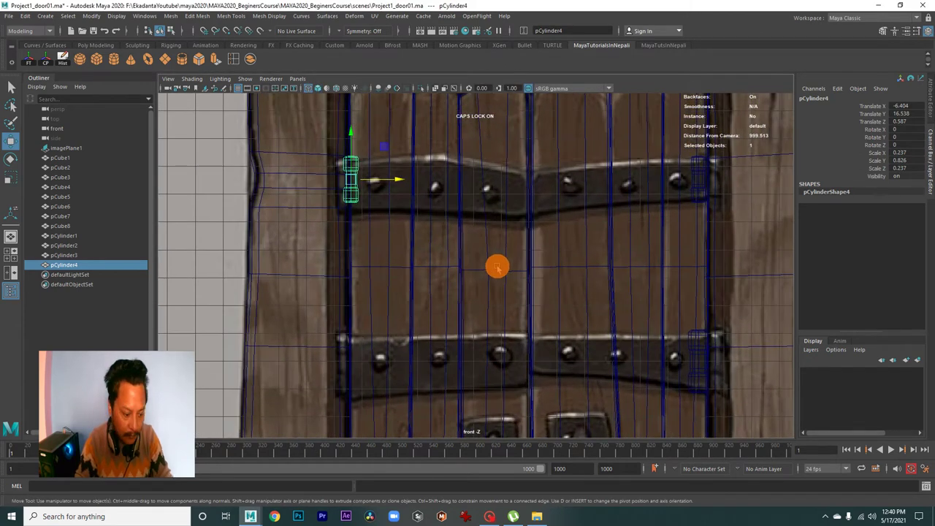
key(r)
drag(346, 181, 351, 182)
key(w)
drag(351, 135, 350, 142)
key(r)
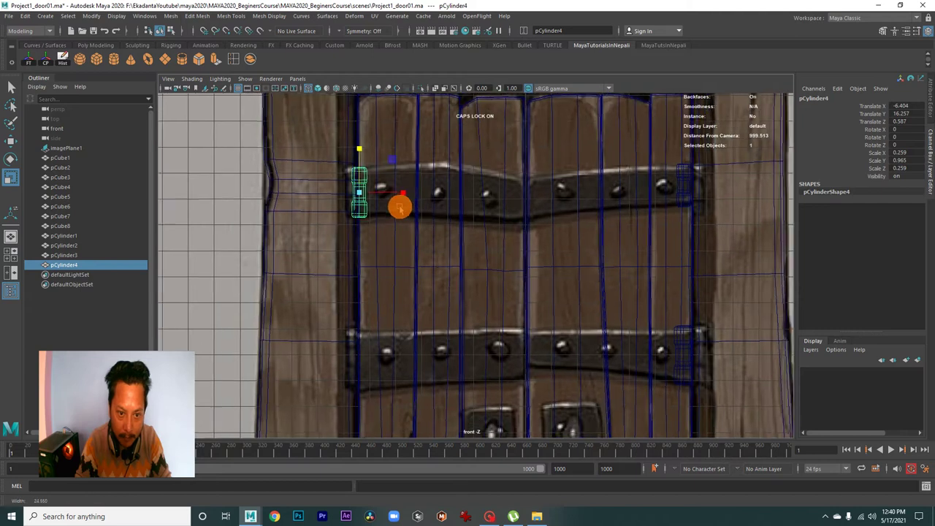
key(w)
scroll(409, 219, down, 2)
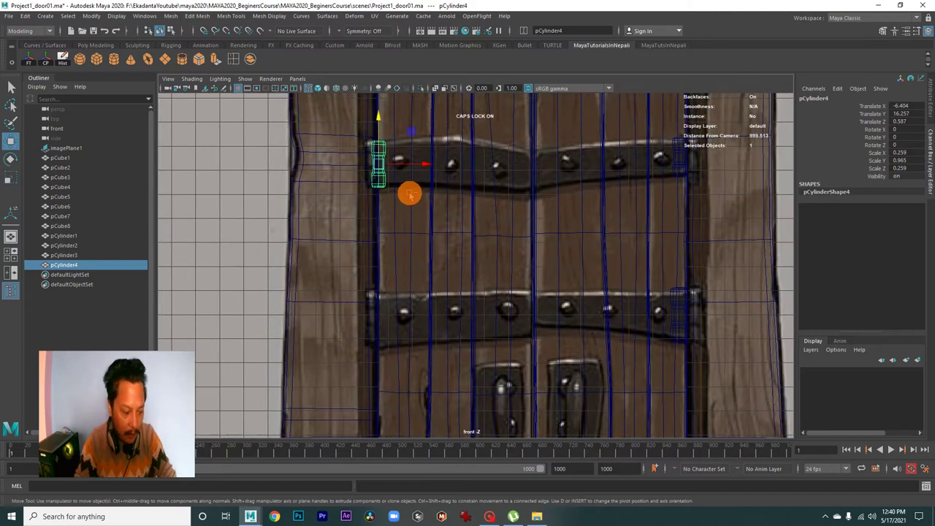
- Duplicate the hinge down to the middle strap at Y 9.76 and enlarge it
key(ctrl+d)
drag(378, 119, 394, 276)
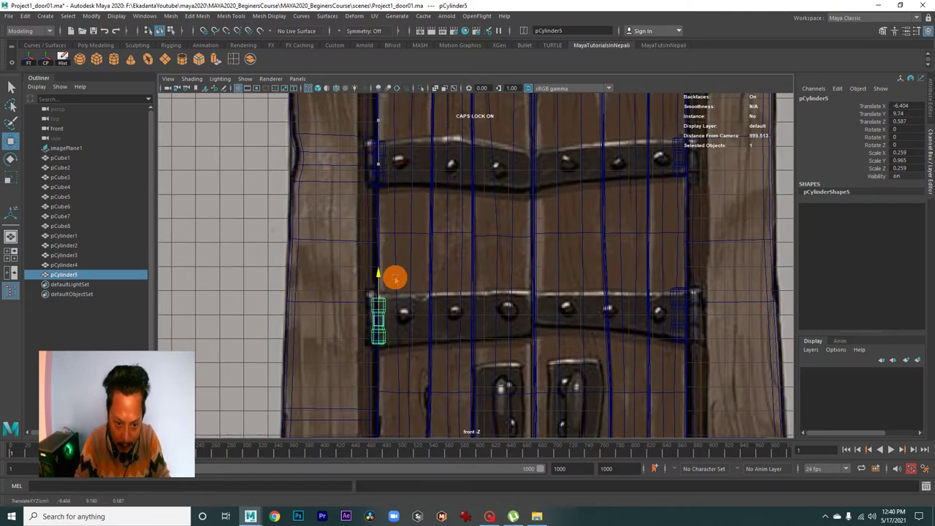
alt+middle_drag(394, 277, 422, 255)
drag(400, 275, 406, 275)
scroll(446, 241, down, 3)
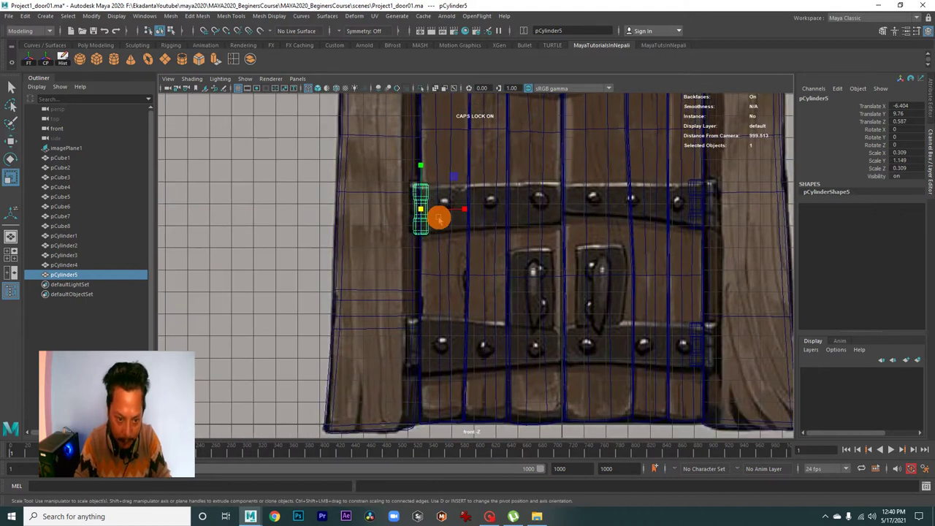
key(w)
scroll(482, 256, down, 2)
- Duplicate a hinge down to the lower strap at Y 3.558, enlarge it, and inspect in perspective
alt+middle_drag(470, 253, 469, 214)
key(ctrl+d)
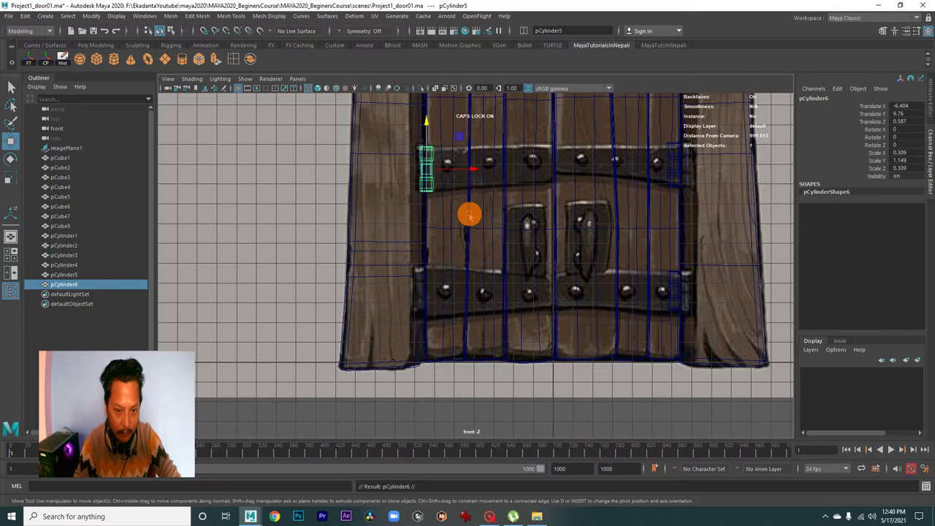
drag(430, 130, 429, 148)
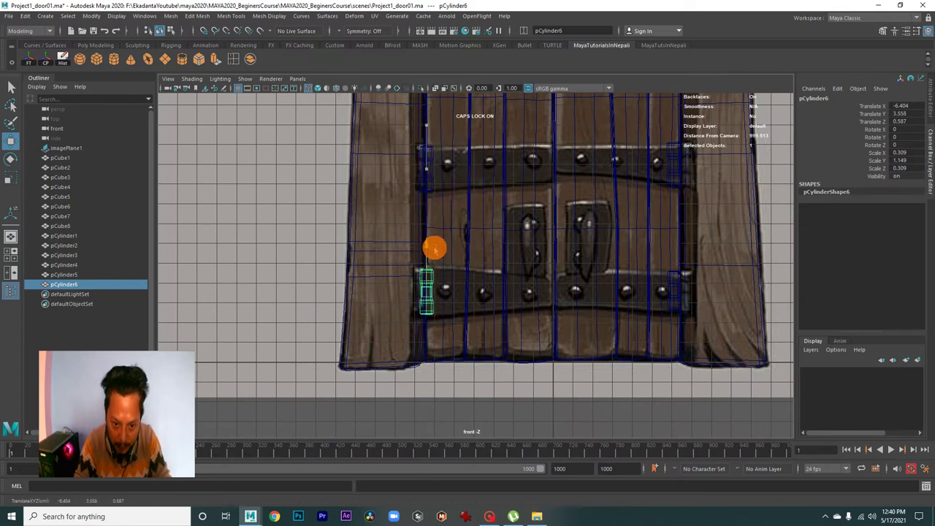
key(r)
drag(428, 293, 433, 293)
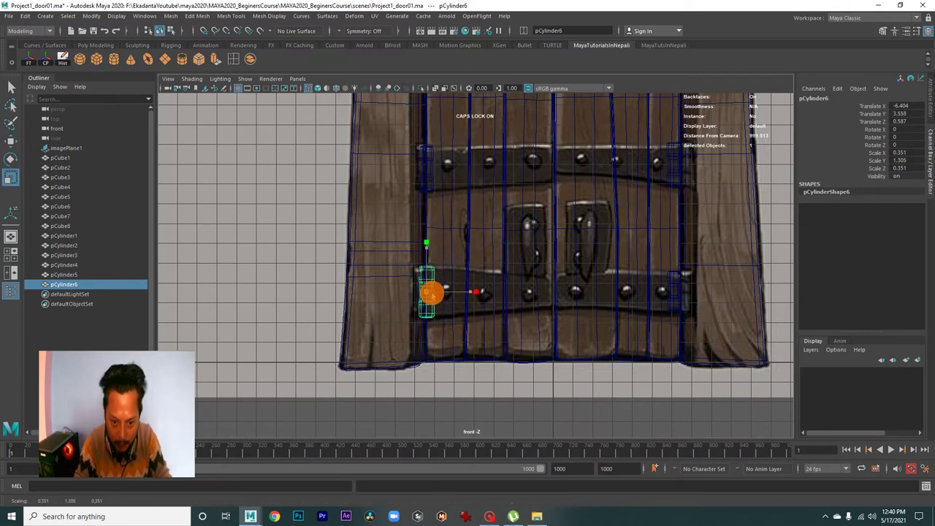
key(space)
key(space)
mouse_move(501, 226)
alt+mouse_down()
mouse_move(595, 338)
mouse_move(572, 279)
mouse_move(516, 215)
alt+mouse_up()
- Nudge the lower and middle left hinges against the door edge, pCylinder5 to Z 0.617
scroll(603, 278, up, 5)
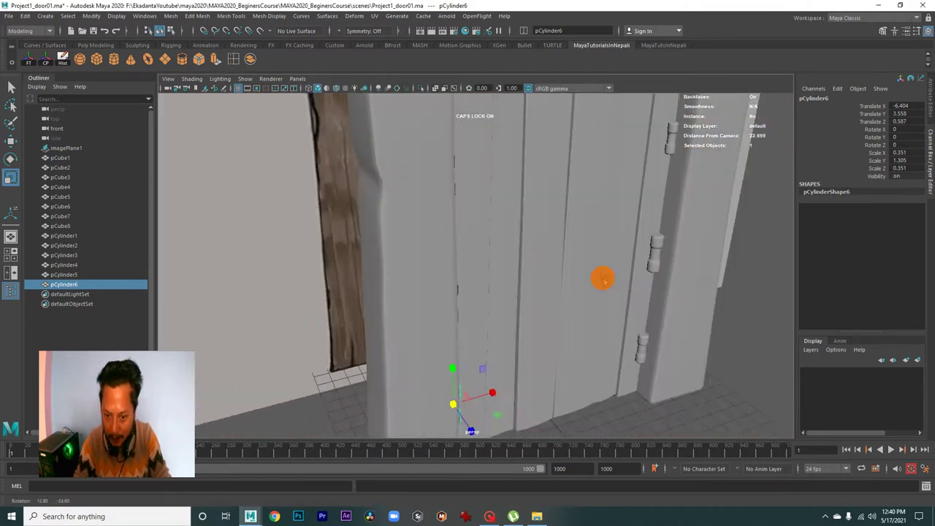
mouse_move(604, 278)
alt+mouse_down()
mouse_move(526, 314)
mouse_move(497, 285)
mouse_move(522, 298)
mouse_move(495, 286)
mouse_move(482, 290)
mouse_move(489, 313)
mouse_move(437, 320)
mouse_move(476, 280)
mouse_move(441, 244)
alt+mouse_up()
key(w)
middle_click(490, 302)
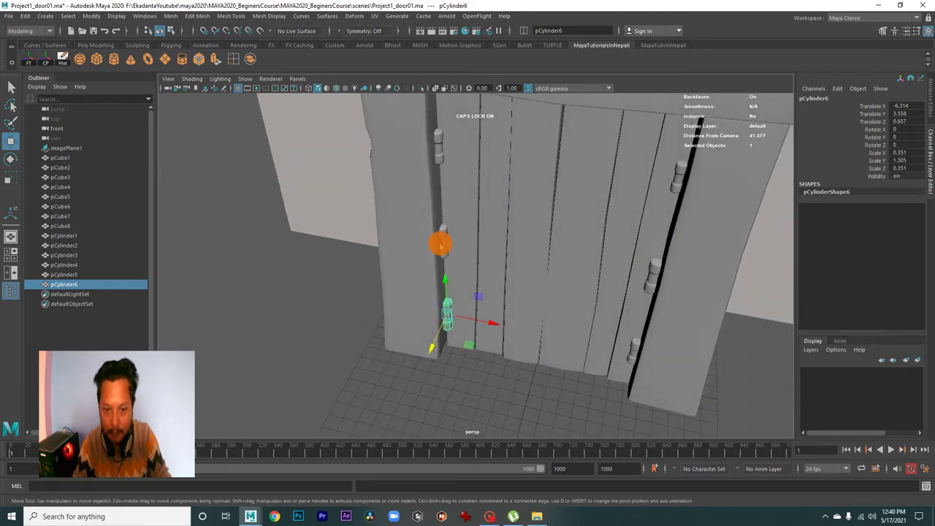
click(441, 241)
middle_drag(486, 248, 488, 249)
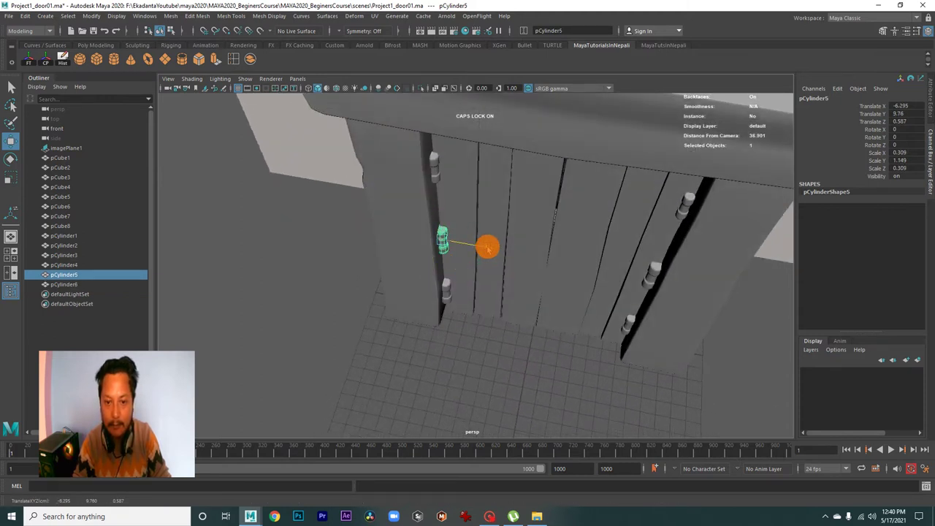
alt+drag(488, 248, 476, 251)
middle_drag(476, 251, 432, 277)
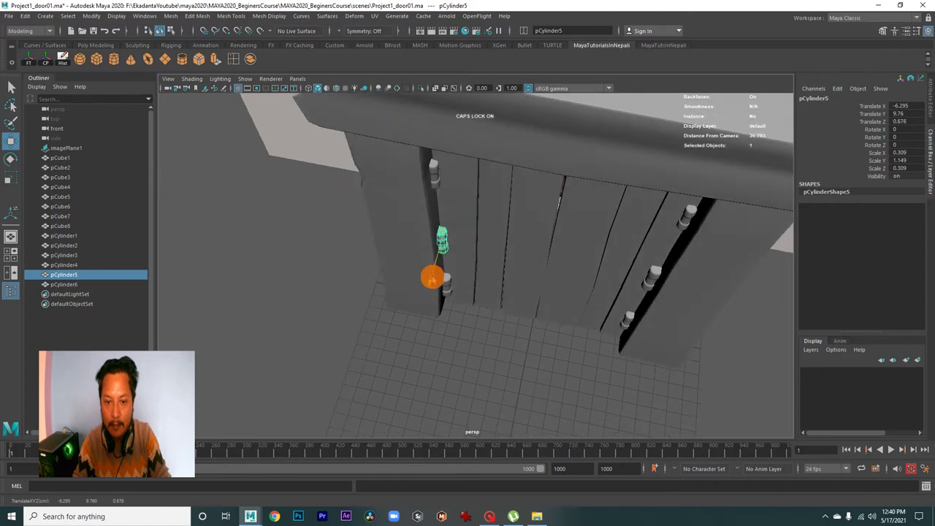
- Nudge the upper hinge into line at X -6.387, deselect, and return to the textured front view
mouse_move(461, 280)
alt+mouse_down()
mouse_move(453, 193)
mouse_move(463, 209)
alt+mouse_up()
click(448, 179)
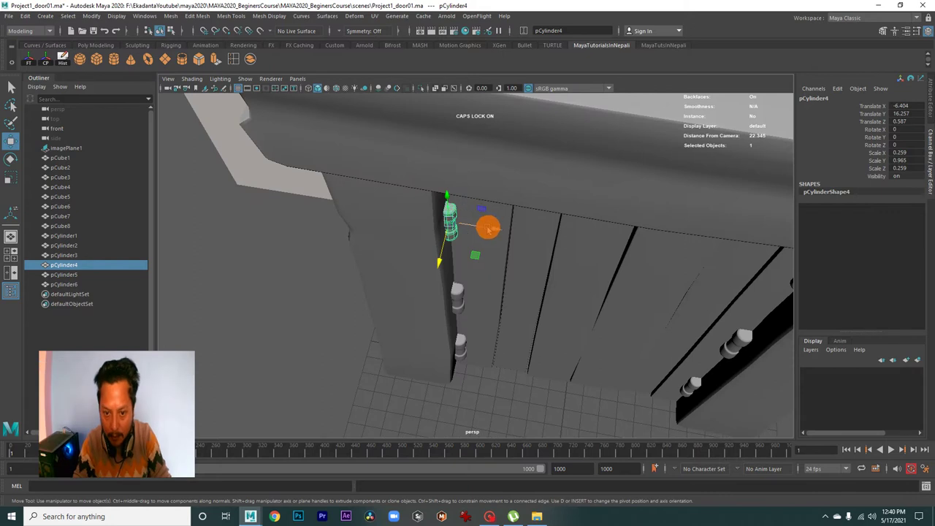
middle_drag(497, 230, 497, 231)
mouse_move(496, 229)
alt+mouse_down()
mouse_move(517, 226)
mouse_move(641, 271)
alt+mouse_up()
alt+right_drag(641, 271, 555, 271)
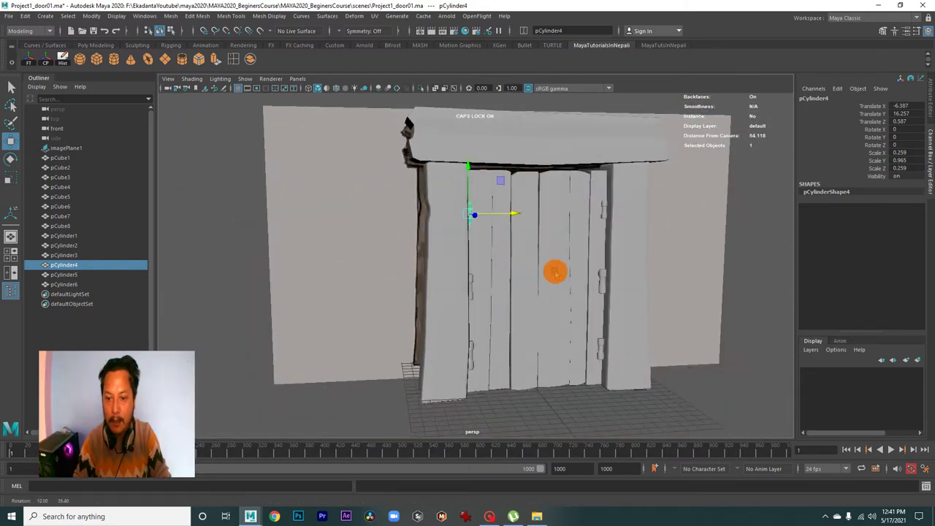
click(755, 253)
key(space)
key(space)
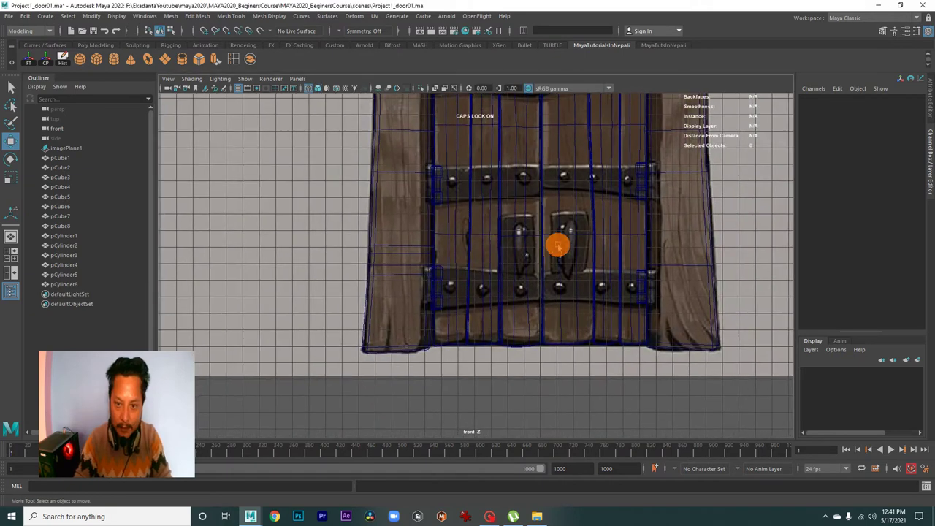
- Add a new cube and position it over a rivet on the upper strap
key(f)
scroll(550, 273, up, 2)
scroll(532, 282, up, 2)
scroll(621, 288, up, 1)
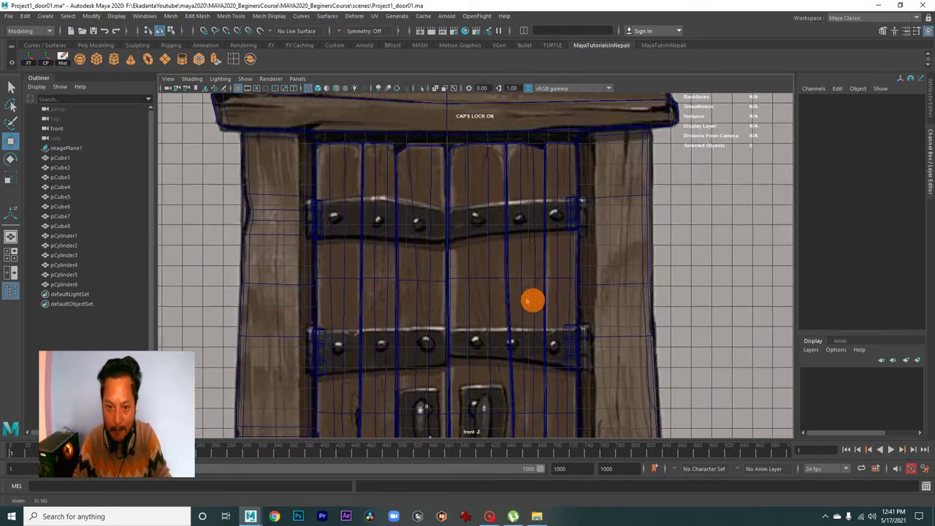
mouse_move(497, 313)
alt+middle_down()
mouse_move(564, 299)
mouse_move(533, 341)
alt+middle_up()
scroll(634, 337, up, 2)
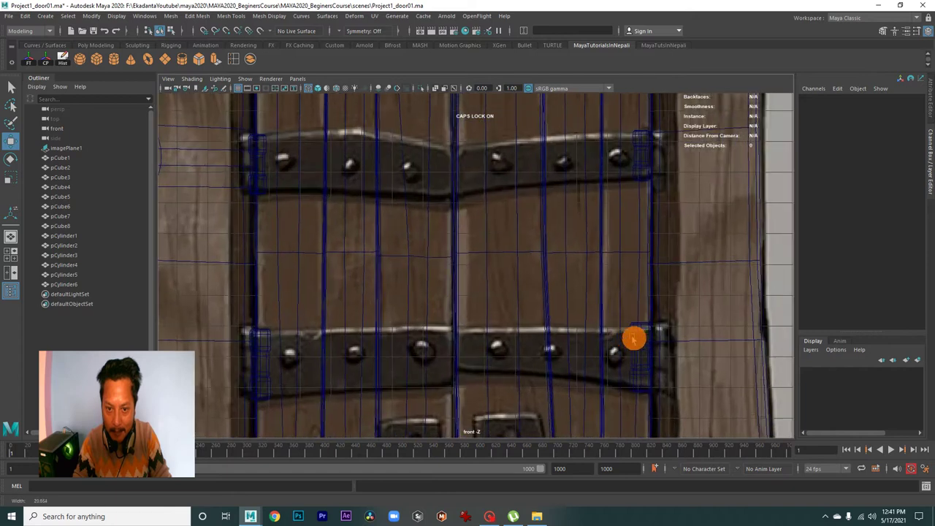
scroll(485, 280, down, 2)
scroll(621, 320, up, 2)
scroll(494, 279, down, 2)
scroll(567, 279, up, 1)
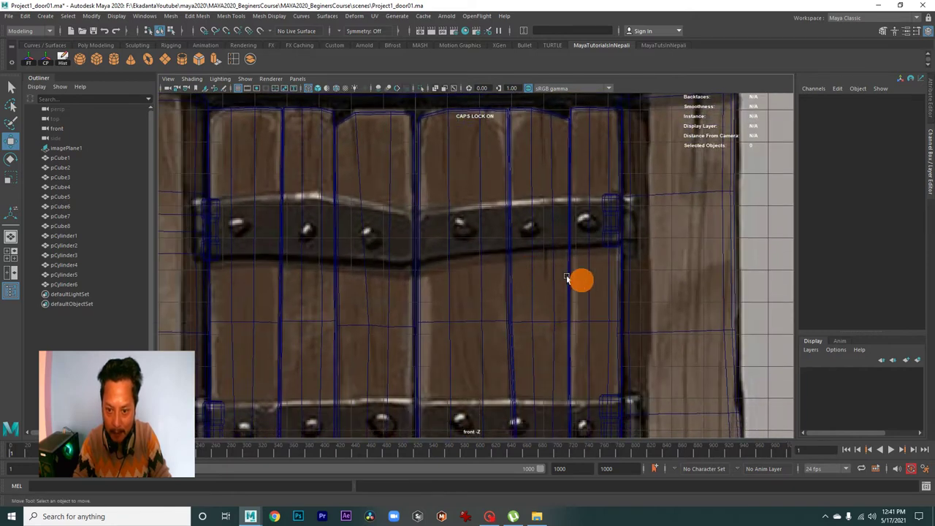
scroll(555, 274, down, 2)
scroll(603, 293, up, 2)
scroll(593, 297, down, 1)
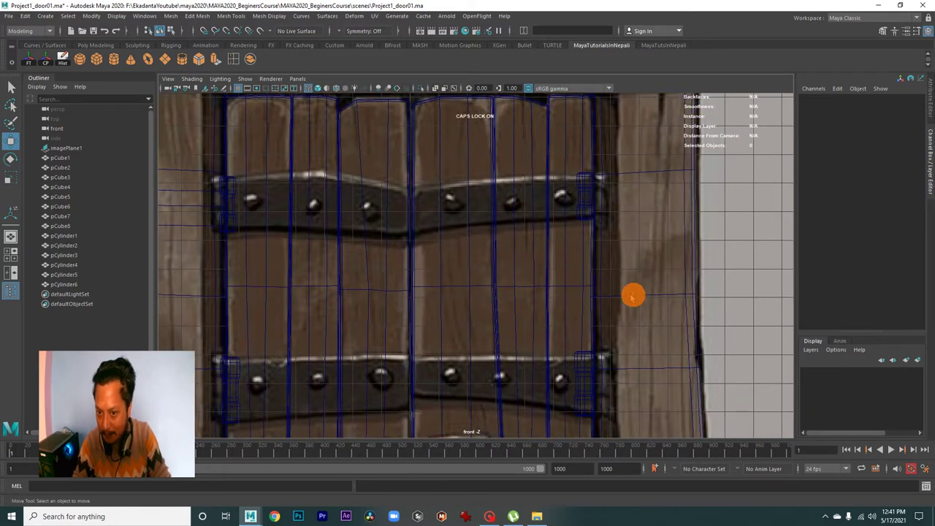
scroll(633, 296, down, 2)
scroll(513, 281, up, 2)
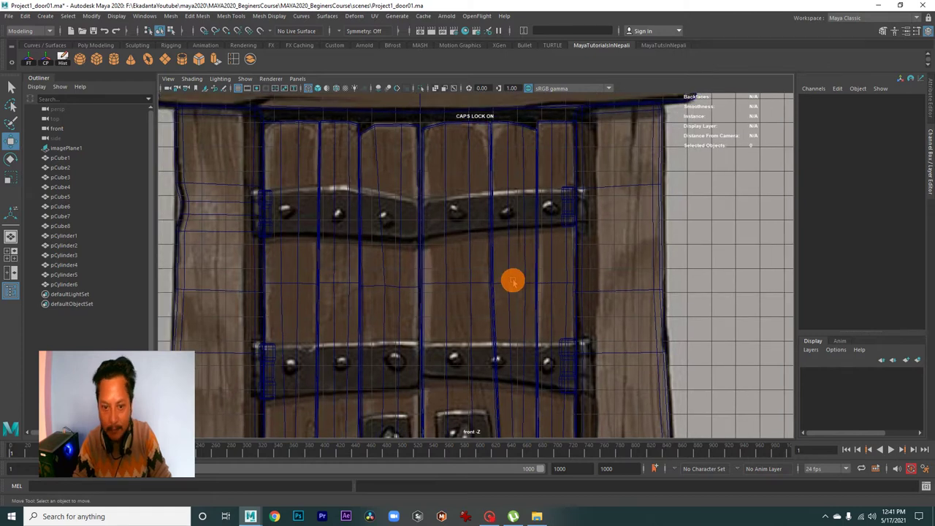
scroll(513, 282, down, 1)
click(97, 58)
scroll(326, 272, down, 1)
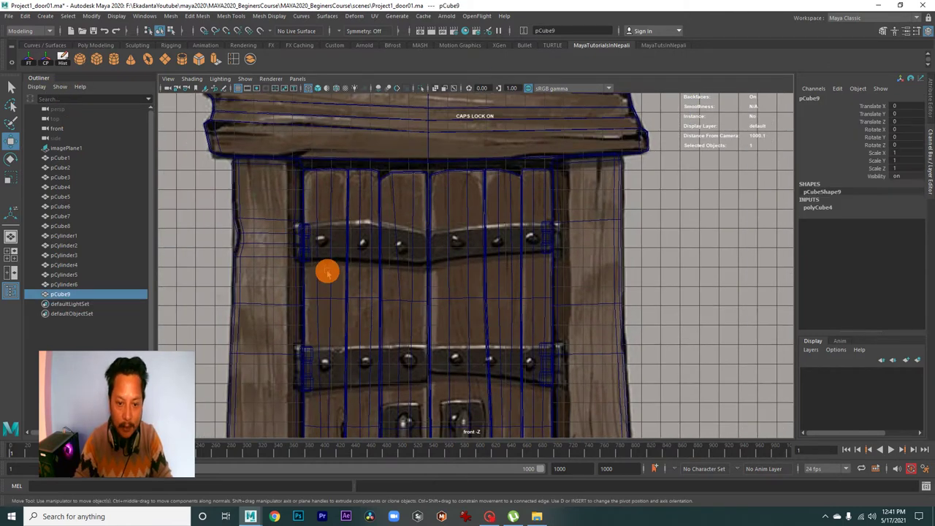
scroll(326, 273, down, 1)
drag(440, 393, 466, 176)
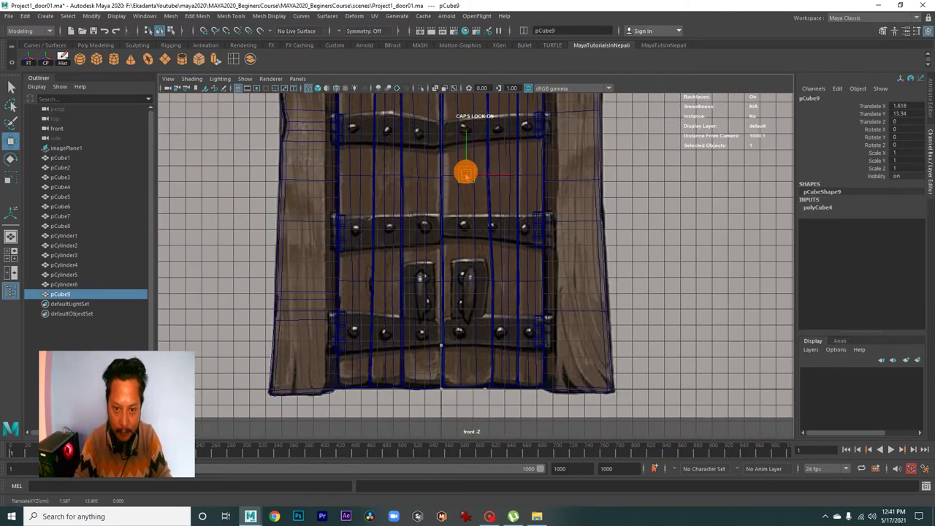
scroll(385, 247, up, 2)
scroll(413, 302, up, 2)
mouse_move(382, 244)
mouse_down()
mouse_move(386, 252)
mouse_move(407, 248)
mouse_up()
- In vertex mode, stretch the board's right-side vertices out to the upper hinge
key(r)
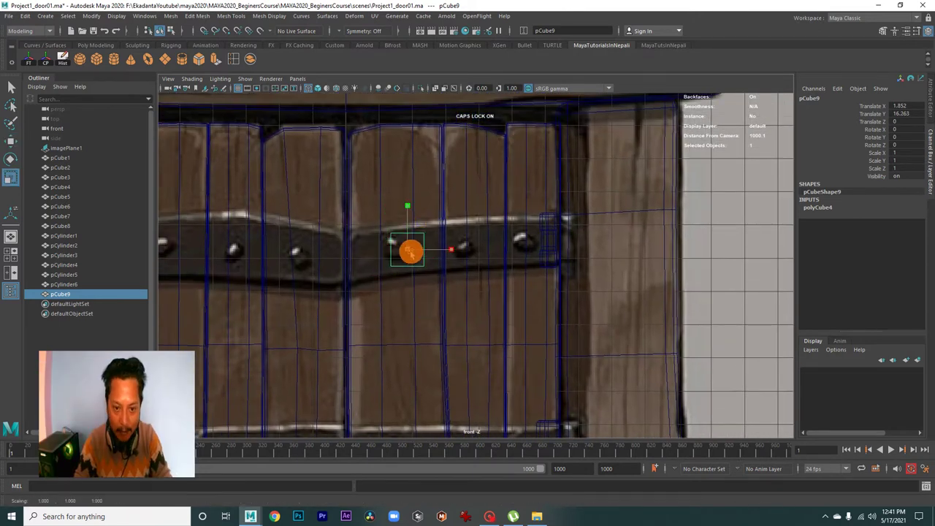
scroll(416, 260, down, 1)
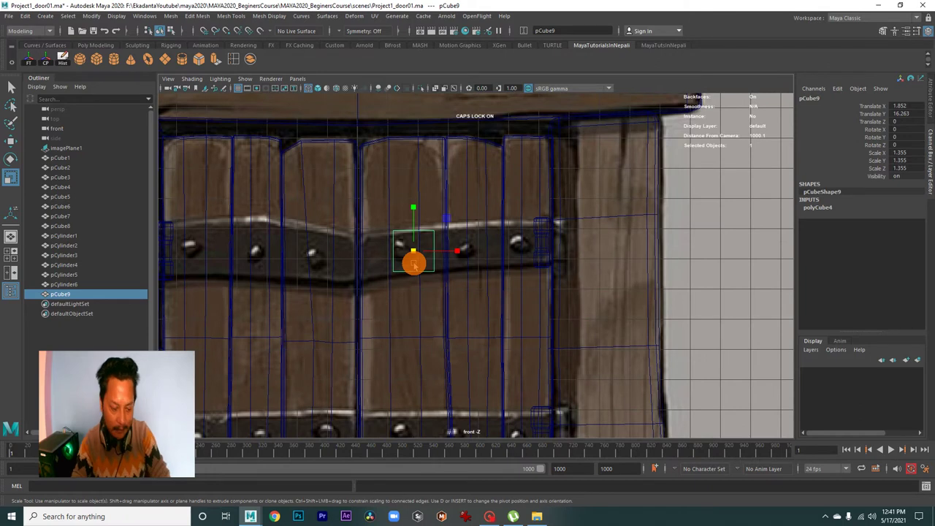
right_click(423, 235)
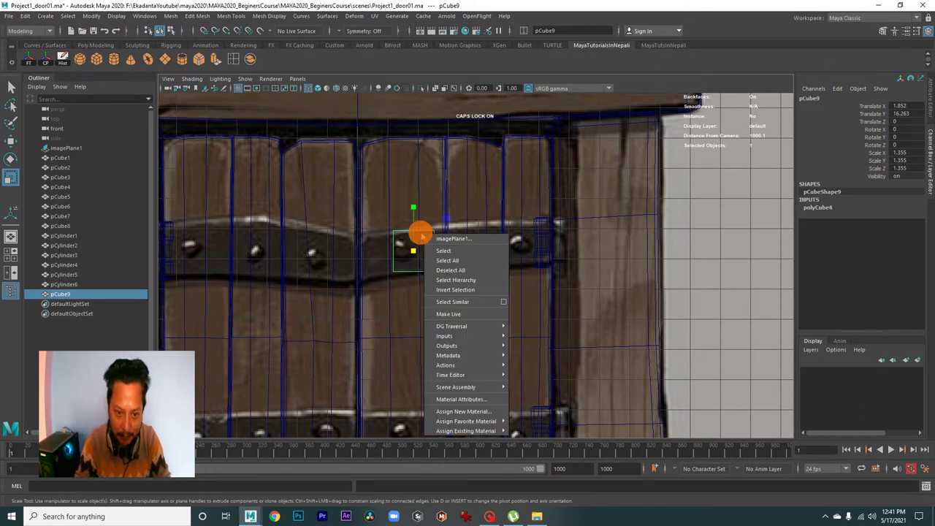
click(427, 235)
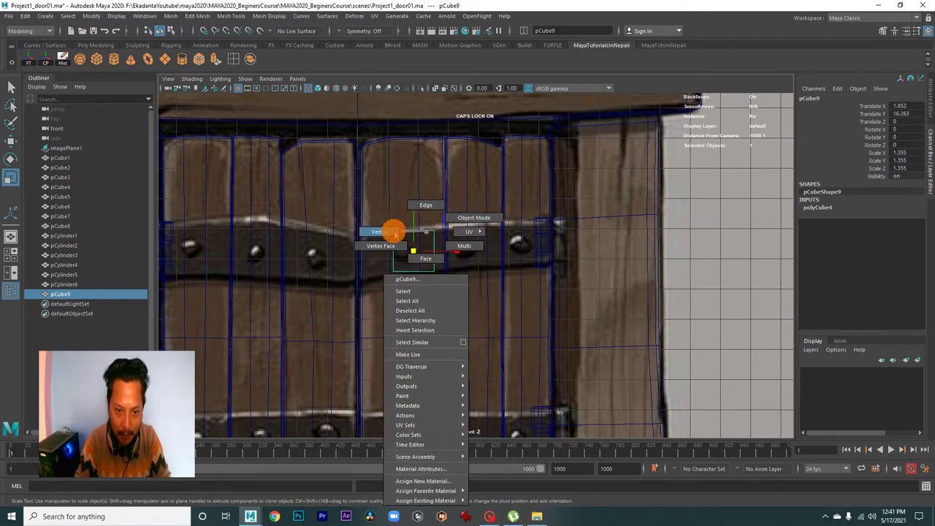
right_drag(428, 232, 375, 211)
drag(376, 211, 404, 307)
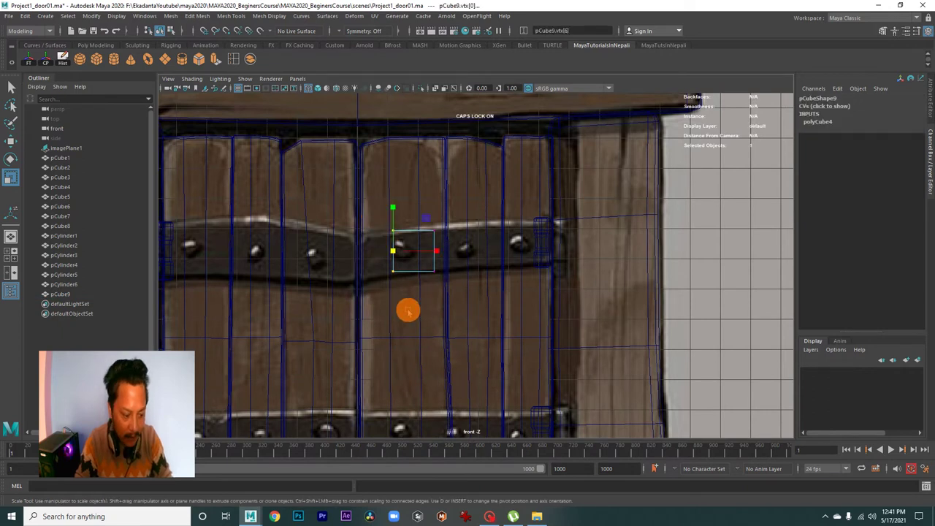
key(w)
drag(413, 214, 457, 307)
drag(436, 255, 531, 247)
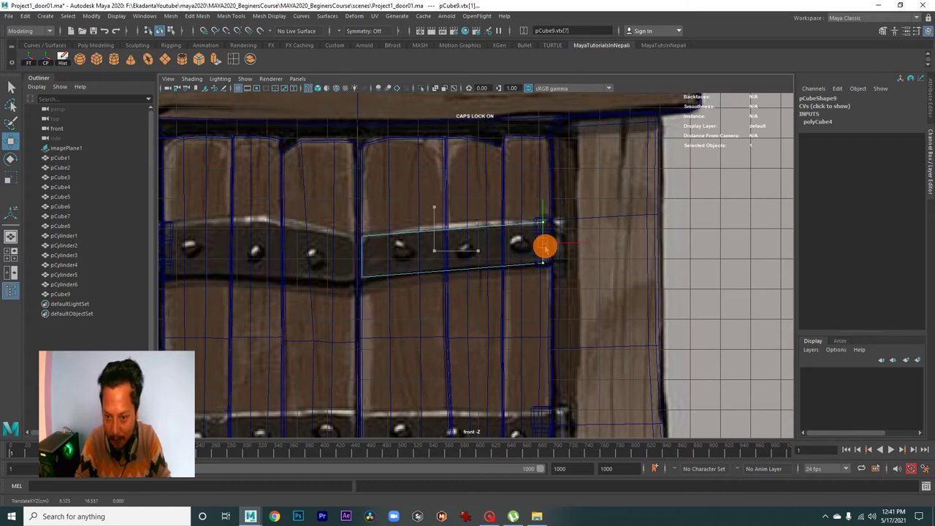
- Back in object mode, scale pCube9 down in Z to make the board thinner
scroll(461, 258, down, 2)
key(space)
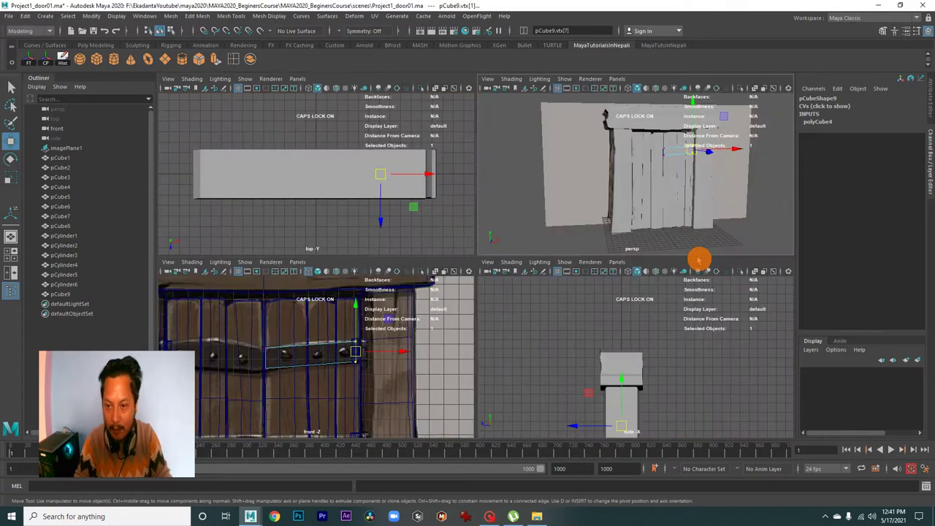
key(space)
alt+drag(592, 283, 501, 306)
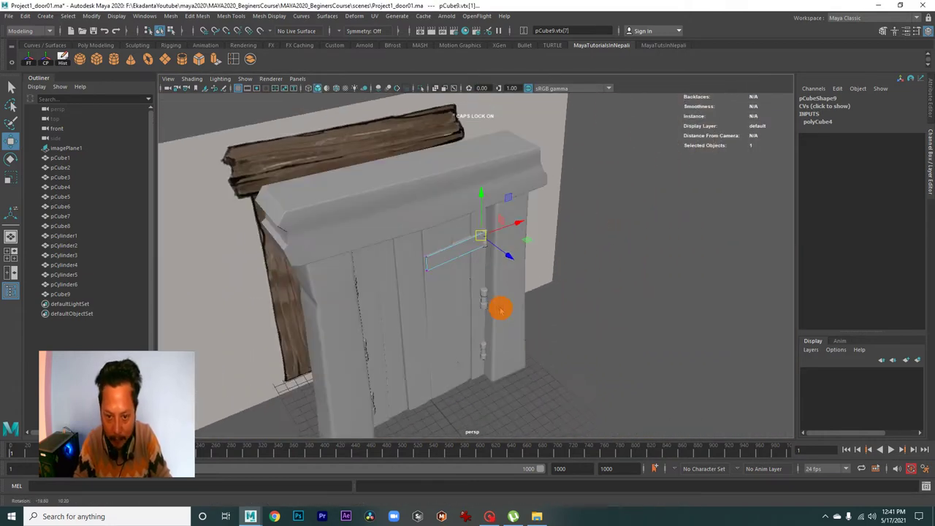
right_drag(463, 248, 494, 236)
click(651, 246)
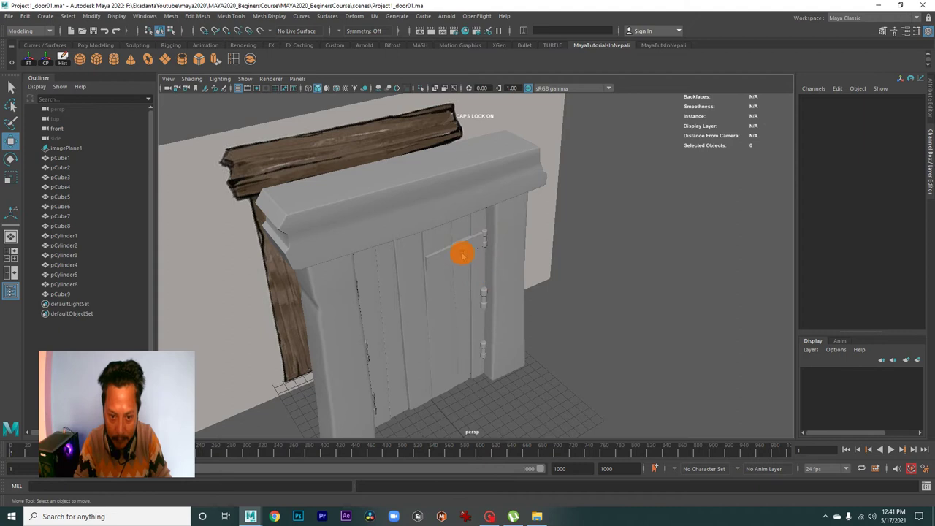
click(464, 255)
alt+drag(463, 255, 478, 282)
scroll(491, 311, up, 2)
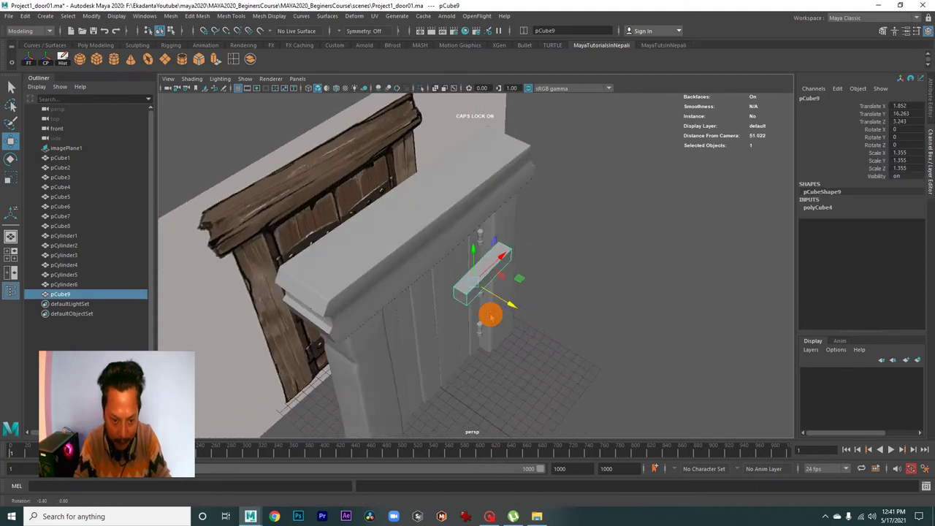
key(r)
scroll(493, 314, up, 2)
scroll(497, 316, up, 1)
drag(499, 317, 484, 302)
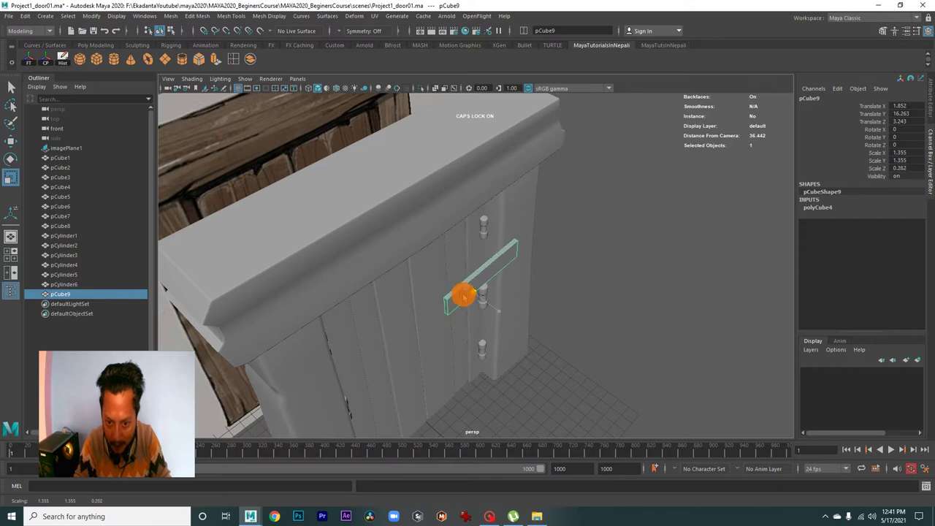
- Settle the plate at scale 1.355, 1.355, 0.211 and nudge it along Z against the door
mouse_move(482, 317)
alt+mouse_down()
mouse_move(485, 307)
mouse_move(514, 326)
mouse_move(472, 301)
alt+mouse_up()
key(e)
key(w)
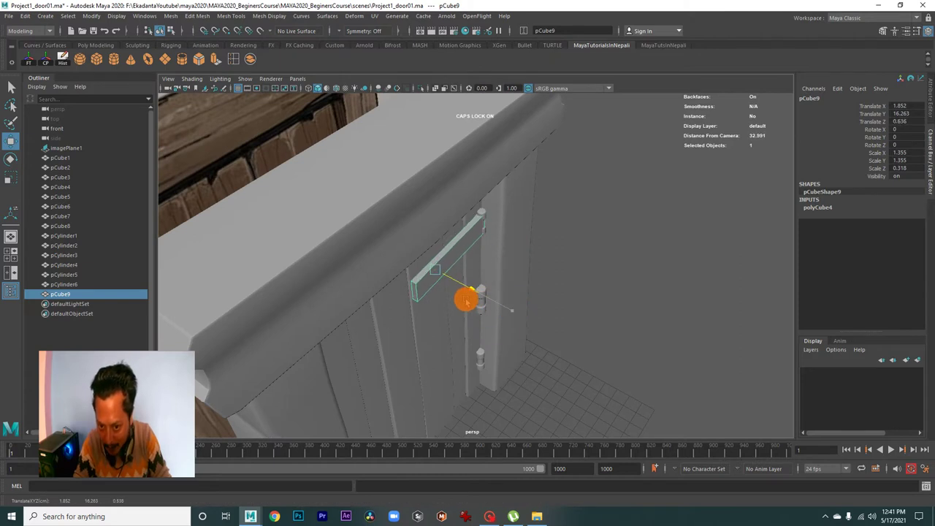
mouse_move(466, 315)
alt+mouse_down()
mouse_move(429, 293)
mouse_move(429, 300)
mouse_move(518, 320)
mouse_move(406, 243)
mouse_move(390, 246)
mouse_move(430, 269)
mouse_move(462, 257)
alt+mouse_up()
key(r)
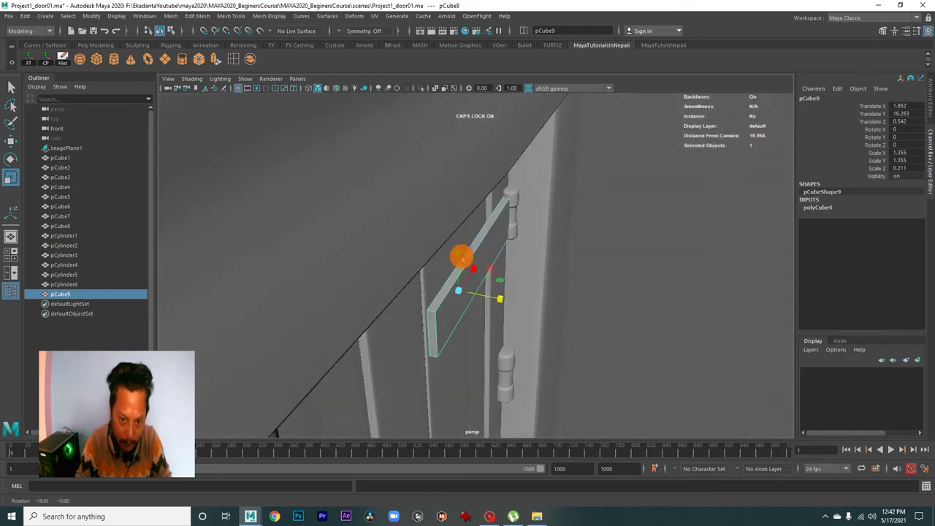
key(w)
mouse_move(501, 299)
mouse_down()
mouse_move(476, 292)
mouse_move(417, 125)
mouse_up()
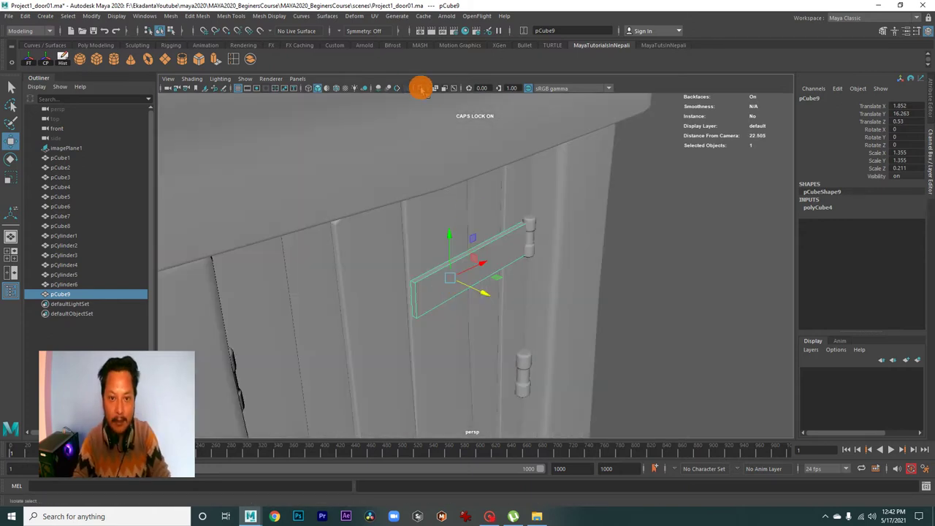
- Isolate the strap board in the view and select its top edge
click(421, 88)
mouse_move(657, 215)
alt+mouse_down()
mouse_move(428, 288)
mouse_move(472, 324)
mouse_move(448, 299)
mouse_move(523, 279)
mouse_move(487, 292)
mouse_move(507, 298)
mouse_move(479, 295)
alt+mouse_up()
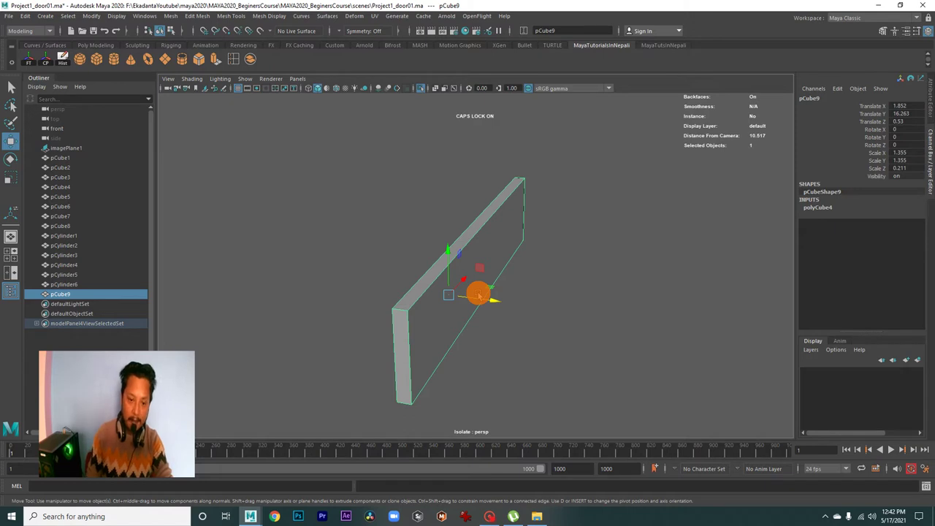
mouse_move(558, 219)
alt+mouse_down()
mouse_move(517, 228)
mouse_move(467, 259)
mouse_move(475, 233)
mouse_move(468, 261)
mouse_move(560, 263)
mouse_move(472, 270)
mouse_move(489, 276)
alt+mouse_up()
mouse_move(488, 276)
alt+right_down()
mouse_move(521, 242)
mouse_move(497, 248)
alt+right_up()
right_click(501, 210)
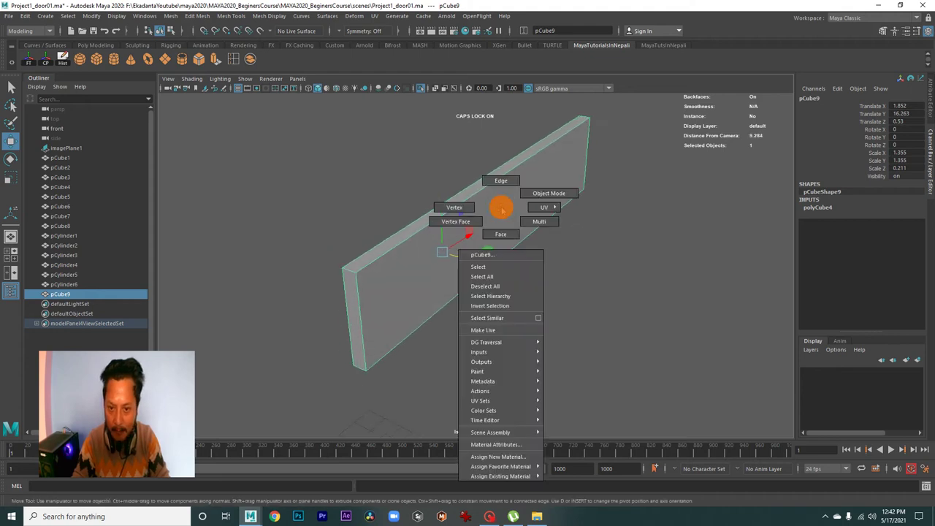
click(354, 252)
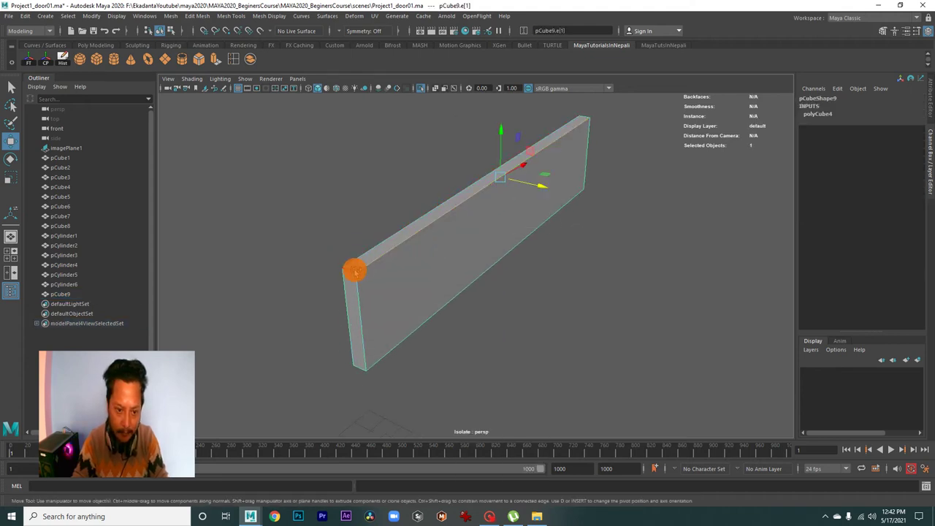
mouse_move(365, 250)
alt+mouse_down()
mouse_move(518, 224)
mouse_move(518, 244)
mouse_move(501, 256)
mouse_move(469, 200)
alt+mouse_up()
mouse_move(494, 230)
alt+mouse_down()
mouse_move(413, 226)
mouse_move(465, 231)
mouse_move(484, 217)
mouse_move(510, 316)
mouse_move(472, 289)
mouse_move(499, 294)
mouse_move(413, 313)
mouse_move(478, 313)
mouse_move(483, 290)
mouse_move(421, 268)
mouse_move(441, 270)
mouse_move(329, 278)
mouse_move(494, 325)
mouse_move(506, 248)
mouse_move(477, 265)
mouse_move(313, 141)
alt+mouse_up()
- Bevel the board's edges and widen the bevel fraction to 0.8
click(202, 60)
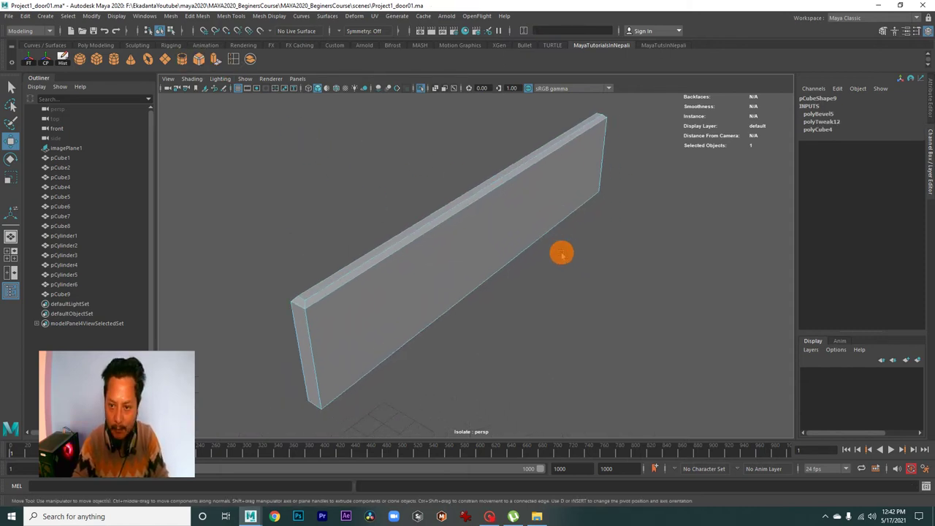
alt+right_drag(562, 253, 615, 257)
click(820, 114)
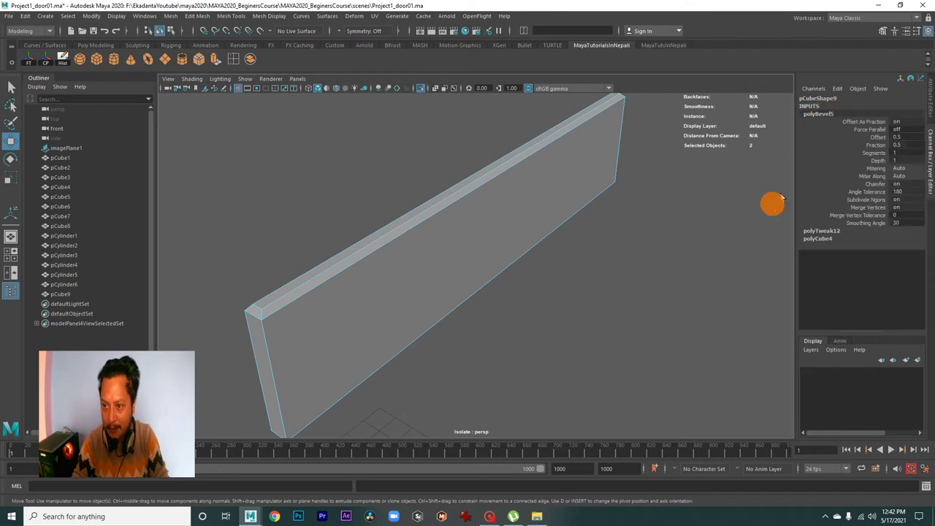
key(t)
scroll(678, 261, up, 3)
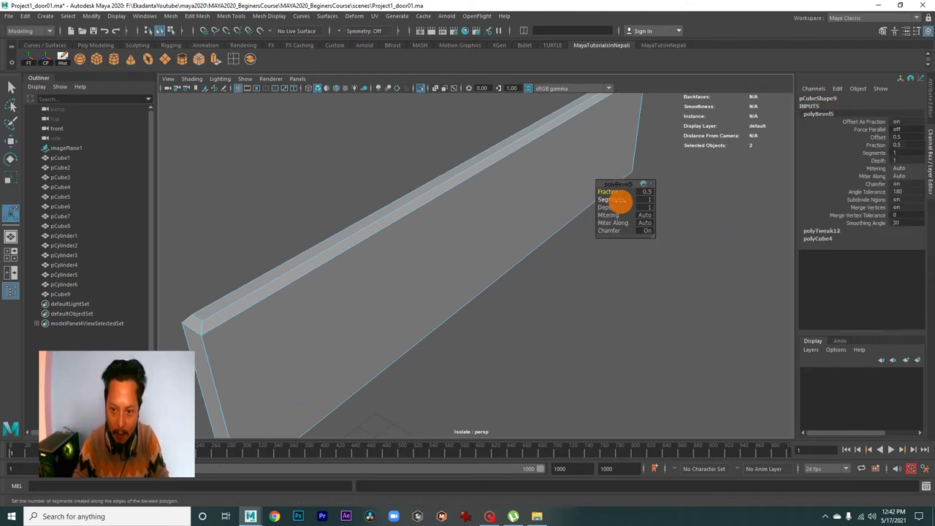
drag(609, 192, 609, 192)
key(f)
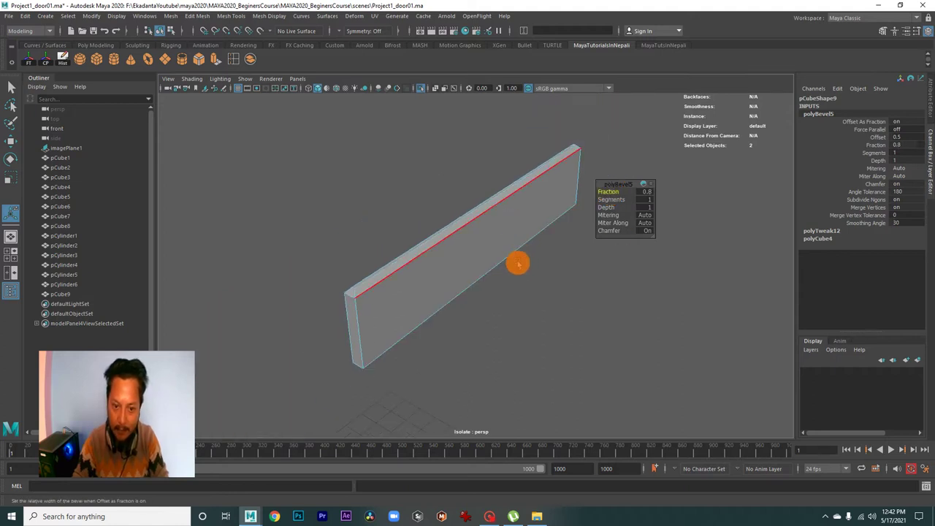
mouse_move(517, 263)
alt+mouse_down()
mouse_move(458, 202)
mouse_move(512, 260)
mouse_move(473, 234)
alt+mouse_up()
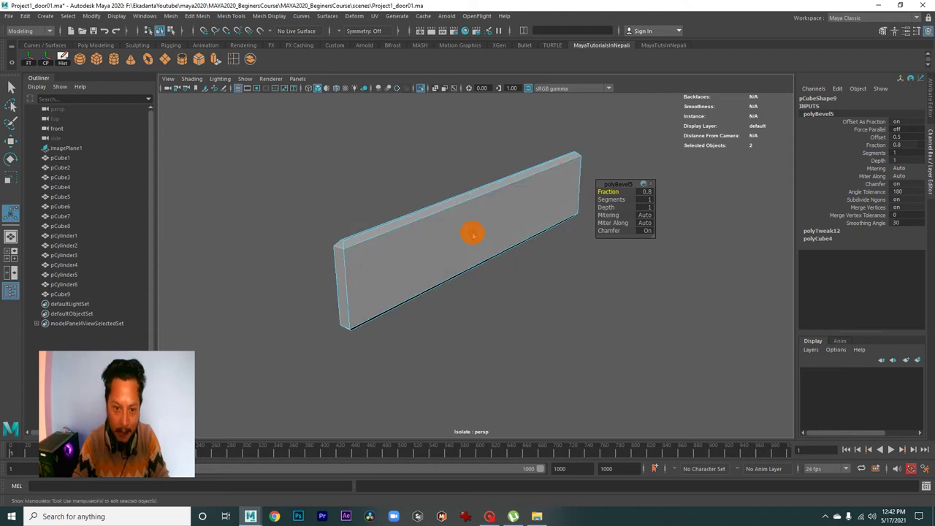
right_drag(473, 234, 529, 212)
click(448, 244)
mouse_move(449, 244)
alt+mouse_down()
mouse_move(468, 255)
mouse_move(438, 255)
mouse_move(467, 241)
mouse_move(445, 230)
mouse_move(449, 242)
alt+mouse_up()
click(232, 60)
scroll(287, 305, up, 2)
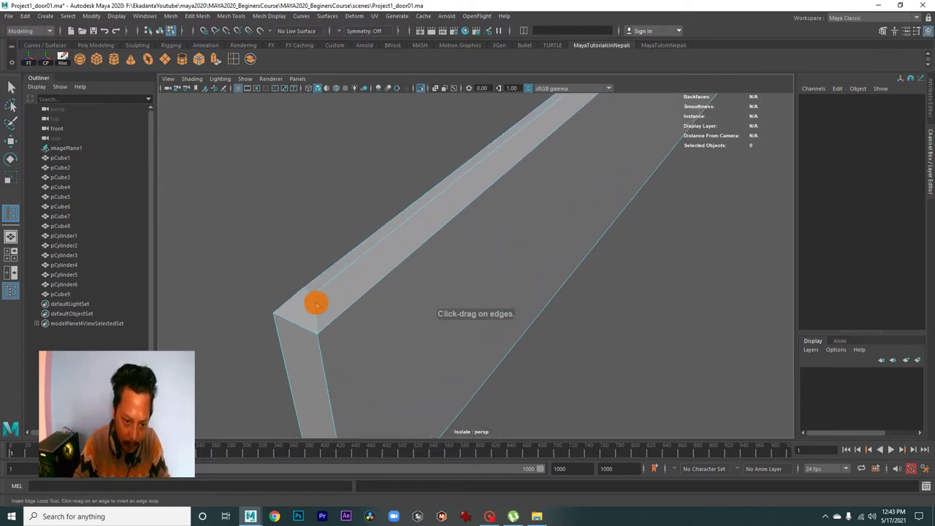
- Insert several edge loops across the board, including one near its end
mouse_move(312, 302)
mouse_down()
mouse_move(326, 329)
mouse_move(384, 311)
mouse_move(338, 364)
mouse_move(434, 278)
mouse_move(541, 269)
mouse_move(428, 296)
mouse_up()
click(321, 334)
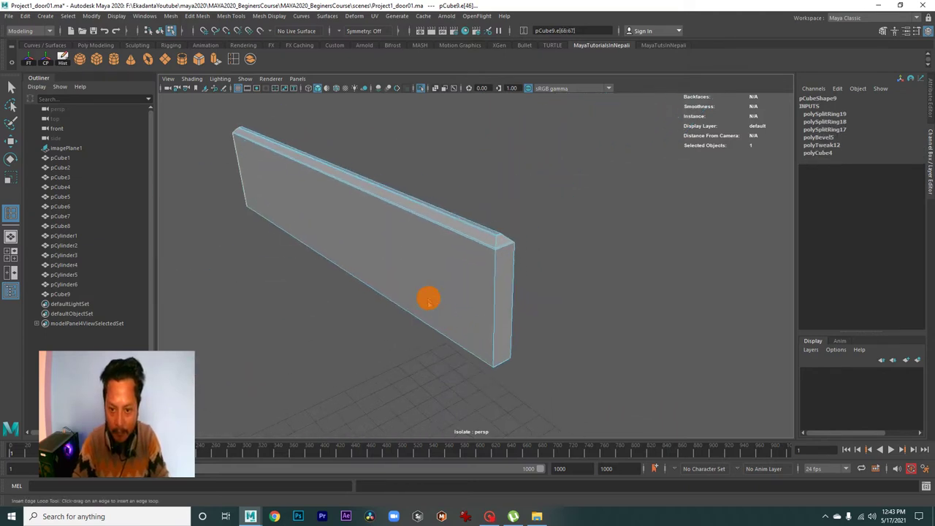
alt+right_drag(429, 296, 512, 306)
mouse_move(511, 307)
alt+mouse_down()
mouse_move(557, 328)
mouse_move(521, 356)
mouse_move(536, 346)
mouse_move(521, 278)
mouse_move(547, 282)
mouse_move(551, 301)
mouse_move(537, 282)
mouse_move(544, 270)
mouse_move(353, 263)
mouse_move(519, 278)
mouse_move(428, 263)
mouse_move(424, 283)
alt+mouse_up()
click(535, 365)
click(542, 280)
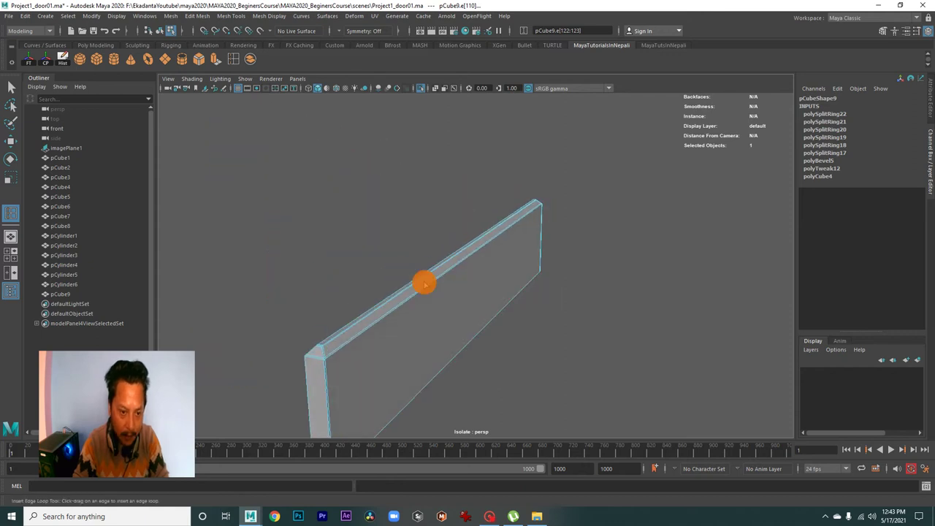
- Deselect the board and return to the front view over the door reference
key(w)
mouse_move(475, 249)
right_down()
mouse_move(528, 255)
mouse_move(547, 236)
right_up()
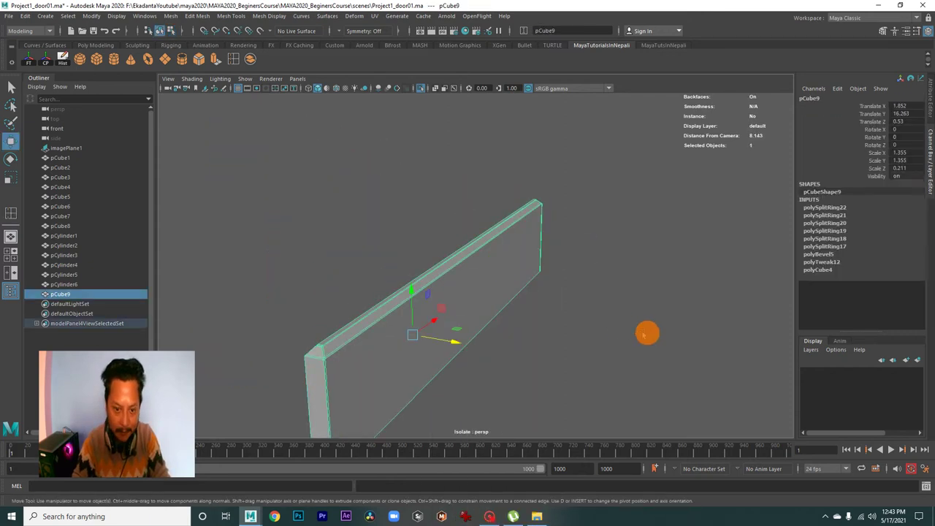
click(657, 336)
mouse_move(658, 336)
alt+mouse_down()
mouse_move(461, 315)
mouse_move(484, 330)
mouse_move(516, 330)
mouse_move(478, 282)
mouse_move(445, 293)
mouse_move(552, 324)
mouse_move(490, 314)
mouse_move(459, 268)
alt+mouse_up()
key(space)
key(space)
- Add three edge loops to the strap block near its left end, middle and right end
scroll(391, 309, up, 1)
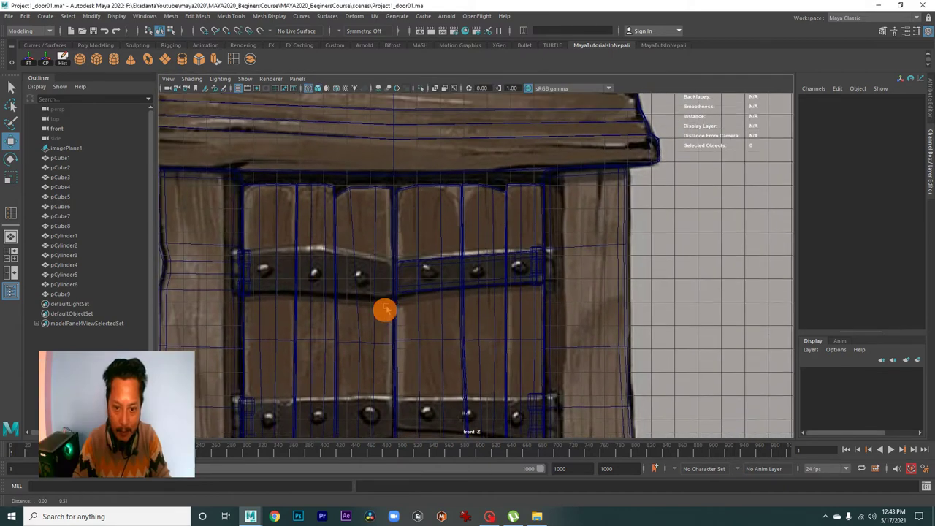
scroll(668, 372, up, 5)
click(420, 296)
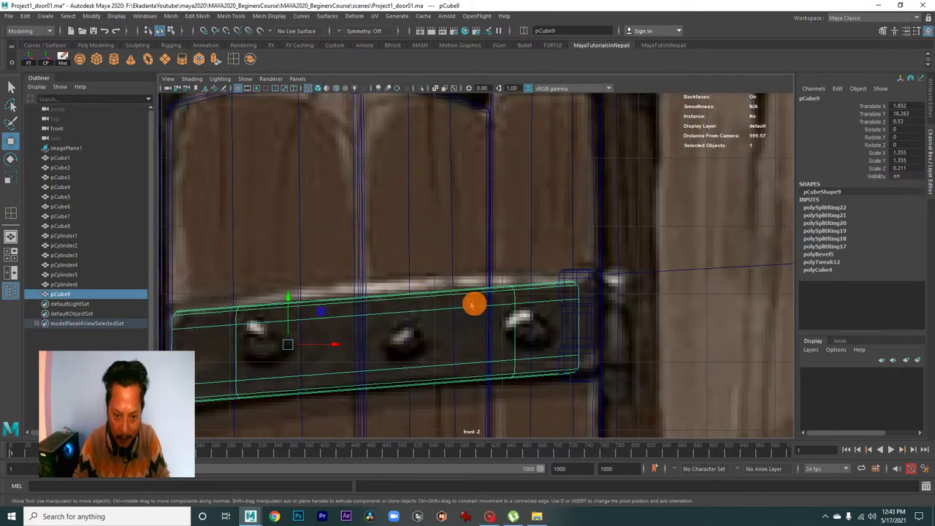
scroll(436, 305, down, 1)
mouse_move(436, 304)
alt+middle_down()
mouse_move(444, 268)
mouse_move(516, 283)
alt+middle_up()
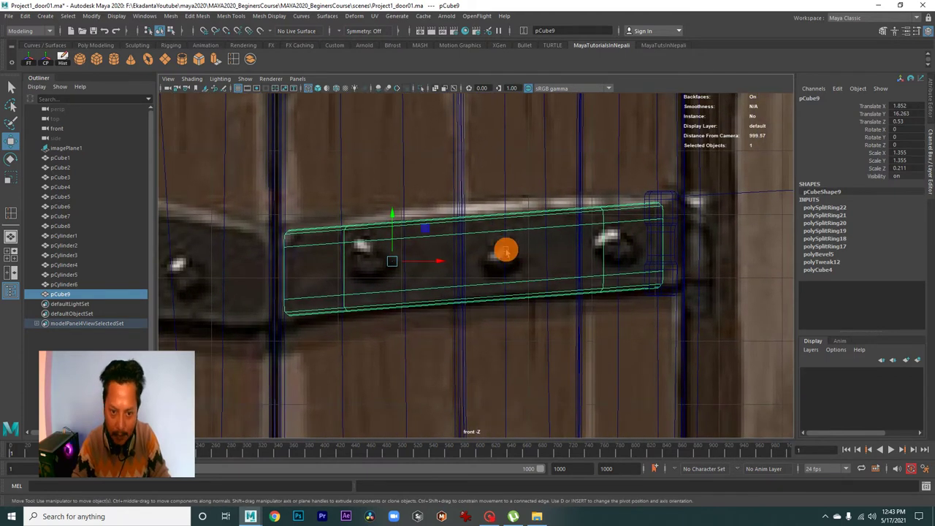
key(1)
click(232, 60)
click(344, 232)
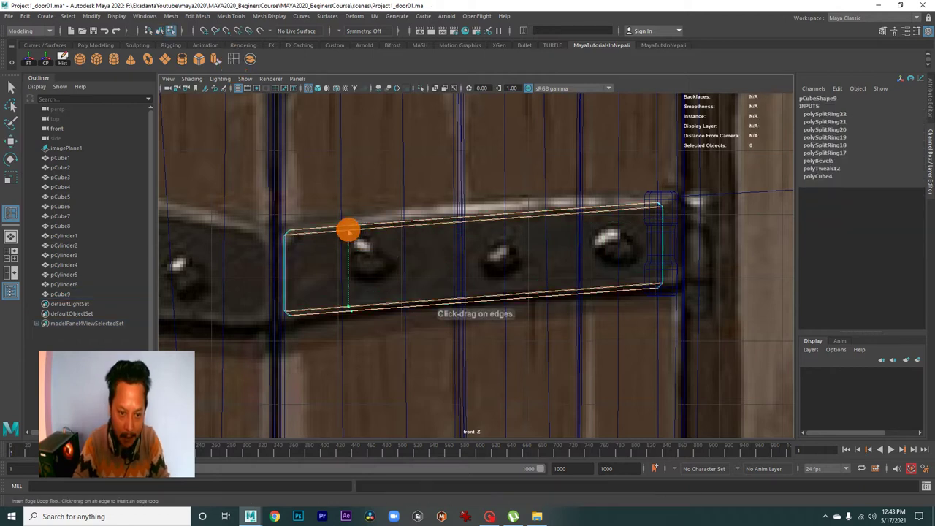
click(459, 232)
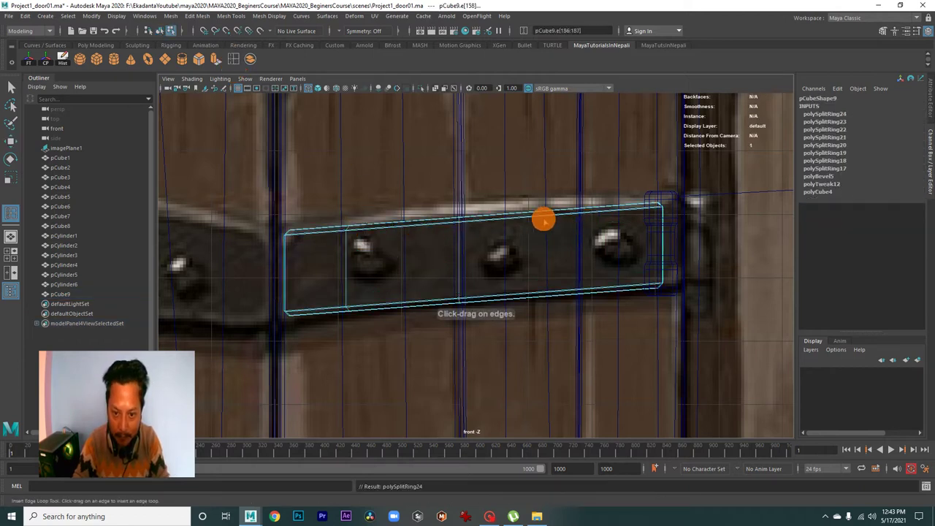
click(550, 217)
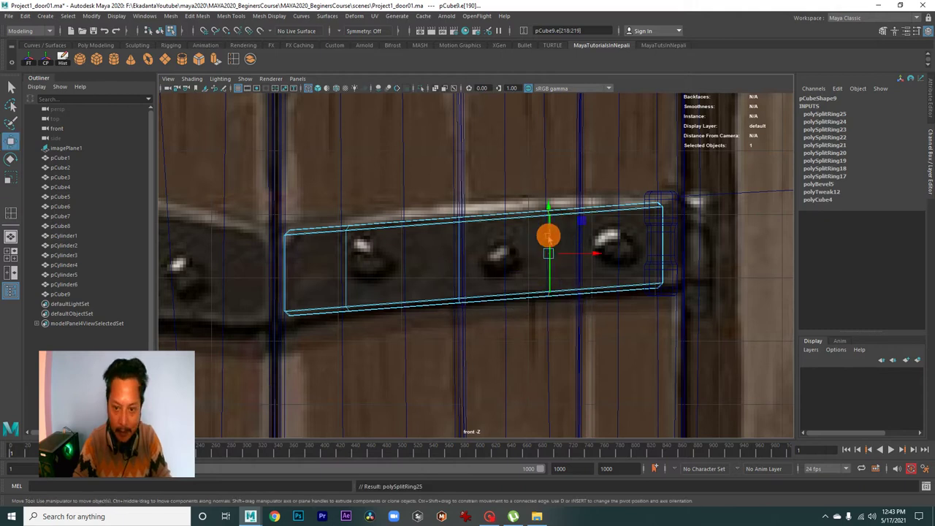
- Raise the strap's top-left corner and top vertices to curve its upper edge
key(F9)
drag(325, 198, 359, 260)
drag(334, 229, 340, 219)
click(458, 213)
drag(458, 213, 474, 205)
mouse_move(523, 182)
mouse_down()
mouse_move(557, 225)
mouse_move(555, 202)
mouse_up()
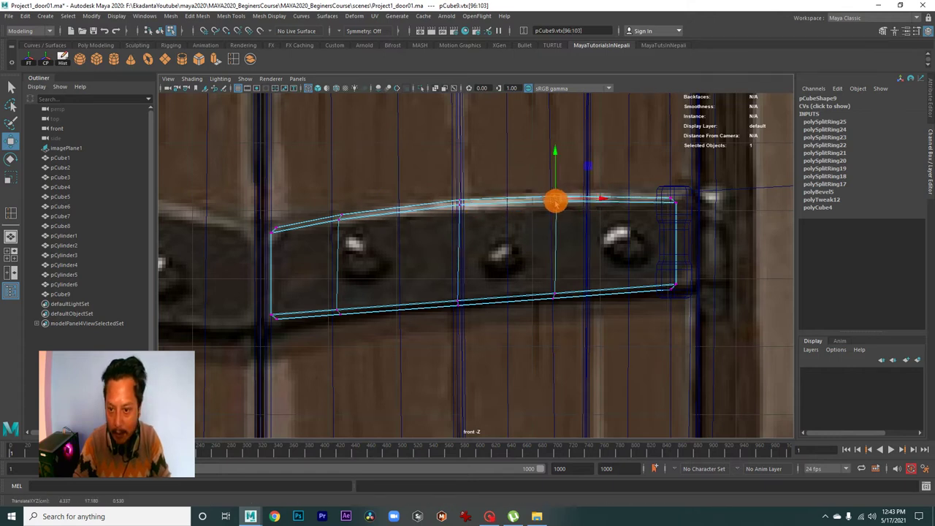
alt+middle_drag(557, 205, 557, 172)
- Adjust the bottom vertex columns from right to left to trace the curved reference strap
mouse_move(649, 236)
mouse_down()
mouse_move(683, 264)
mouse_move(642, 266)
mouse_up()
drag(542, 241, 555, 265)
drag(442, 247, 472, 285)
alt+middle_drag(423, 287, 457, 287)
drag(347, 259, 384, 288)
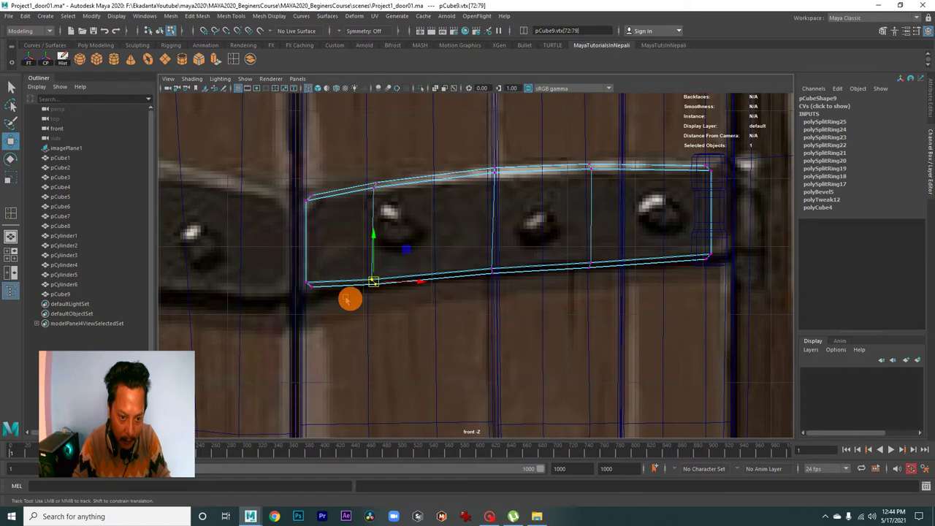
alt+middle_drag(349, 299, 398, 307)
drag(336, 272, 369, 299)
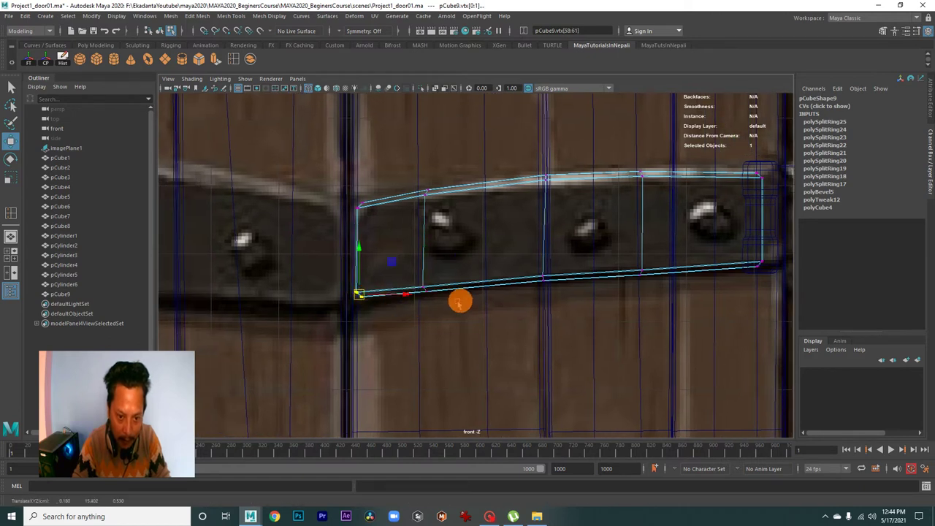
scroll(459, 299, down, 5)
scroll(417, 275, down, 3)
scroll(464, 284, down, 2)
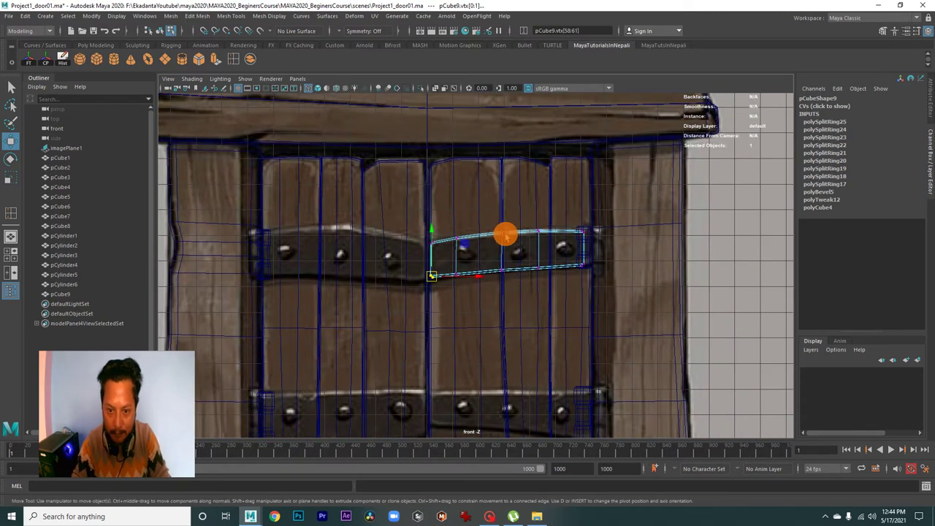
right_drag(506, 233, 541, 217)
- Duplicate the upper strap block and move the copy down onto the middle strap
scroll(548, 262, down, 1)
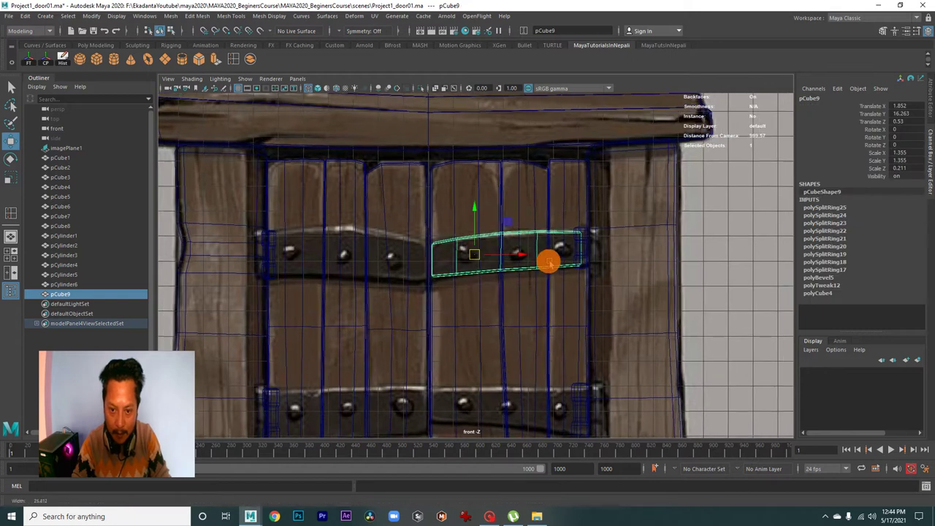
alt+middle_drag(548, 262, 532, 194)
key(ctrl+d)
drag(478, 148, 474, 292)
alt+middle_drag(501, 317, 499, 258)
- Lower the copy's right end and centre vertex column to angle the strap downward
right_drag(486, 269, 470, 246)
drag(511, 212, 554, 314)
drag(527, 255, 532, 283)
drag(524, 245, 532, 252)
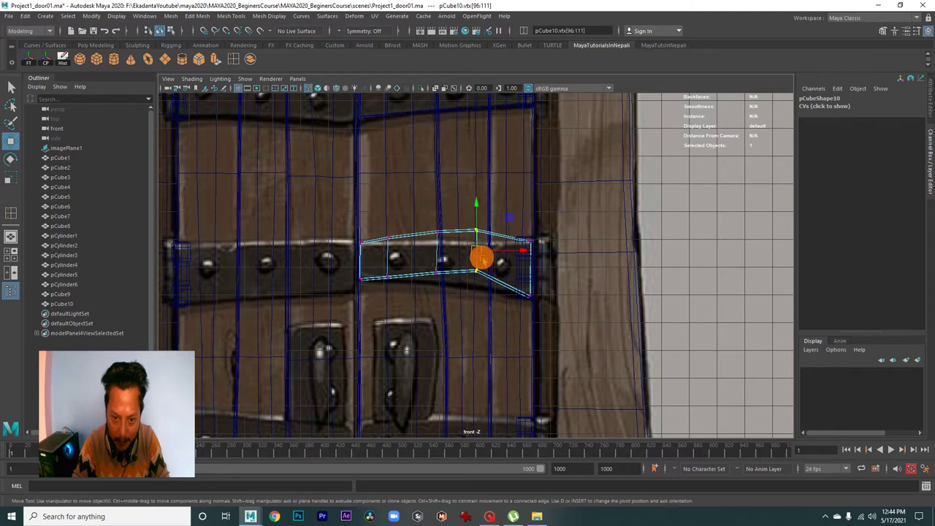
drag(462, 228, 483, 294)
alt+middle_drag(473, 257, 545, 255)
scroll(545, 255, up, 2)
drag(459, 175, 516, 297)
drag(489, 234, 492, 245)
- Fit the left, lower-right and top-edge vertices to the slanted middle strap, then duplicate it
alt+middle_drag(491, 246, 534, 258)
drag(457, 197, 505, 294)
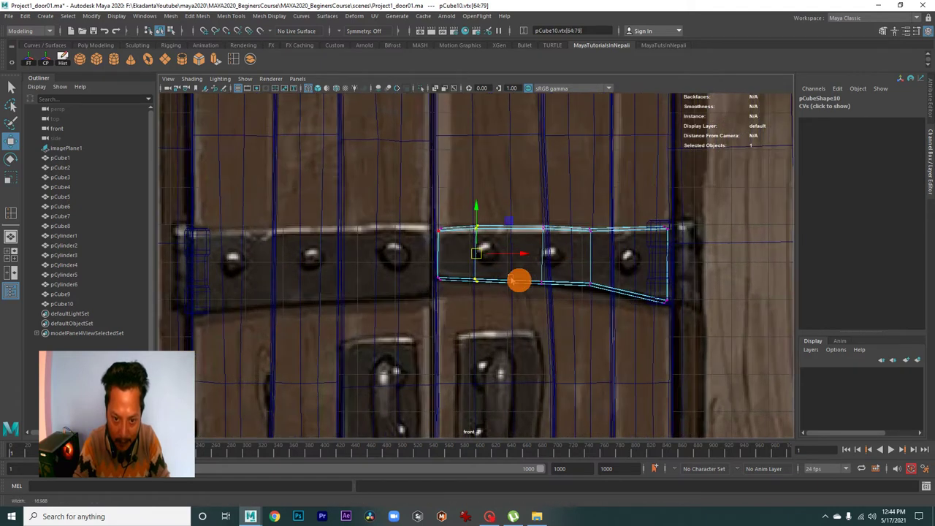
scroll(518, 277, up, 3)
mouse_move(409, 209)
mouse_down()
mouse_move(435, 231)
mouse_move(428, 218)
mouse_up()
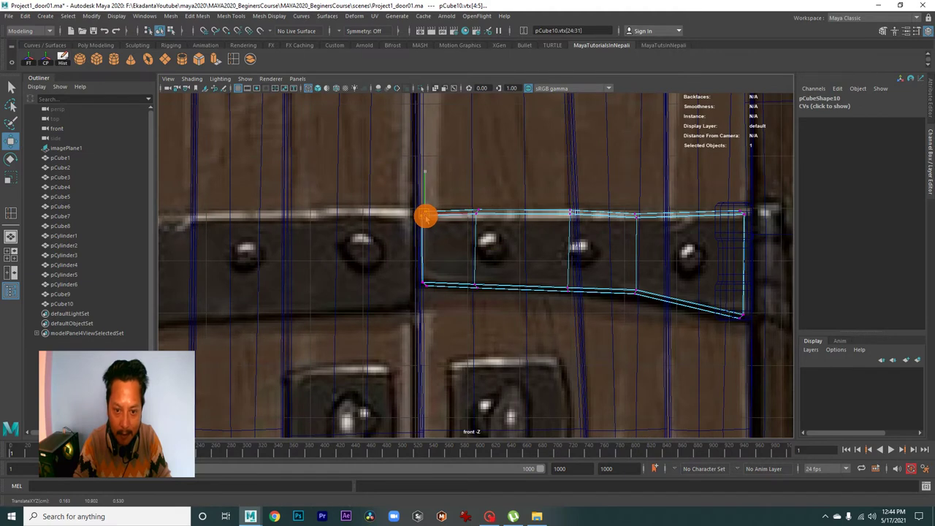
drag(407, 261, 431, 293)
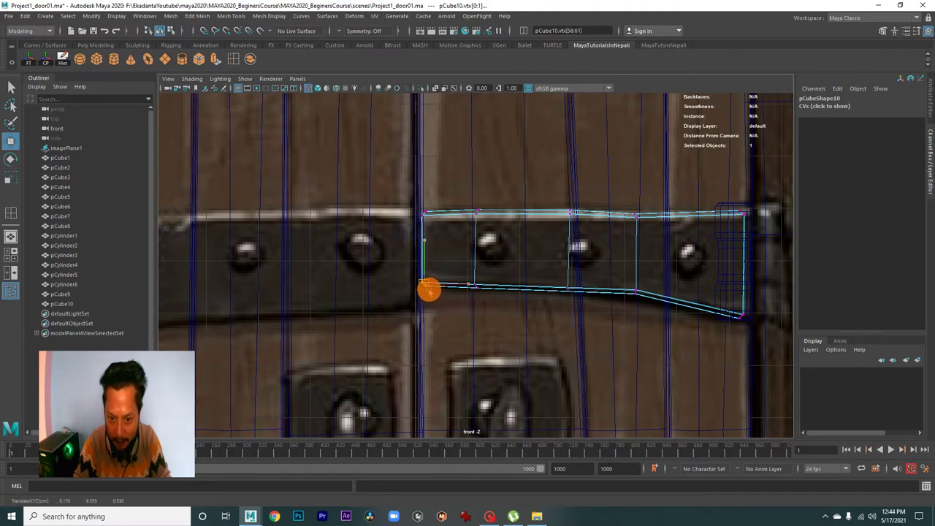
alt+middle_drag(494, 305, 488, 281)
drag(607, 241, 631, 272)
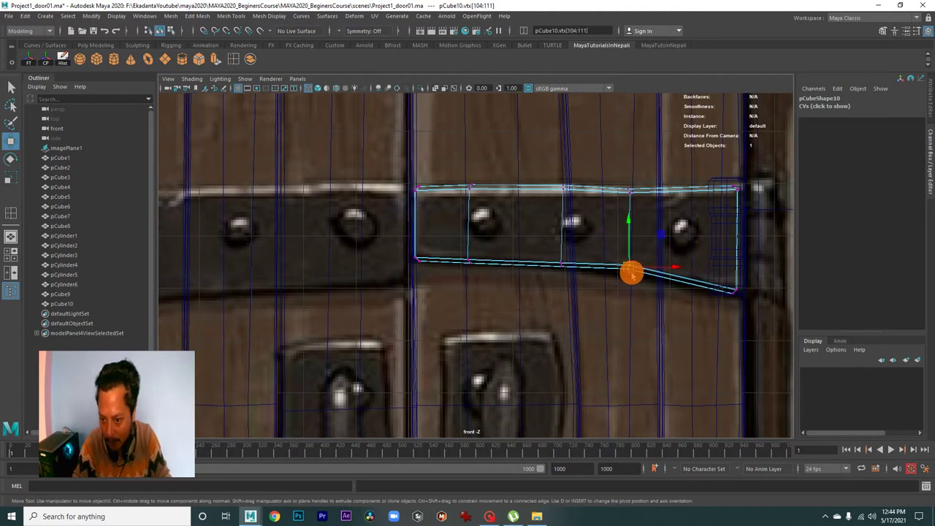
drag(545, 239, 579, 282)
click(564, 268)
drag(619, 173, 636, 212)
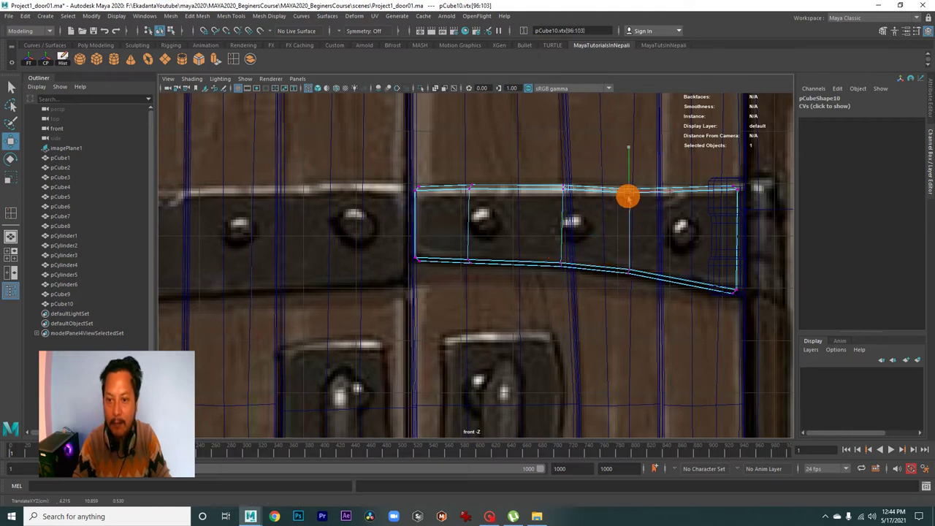
mouse_move(636, 212)
alt+right_down()
mouse_move(603, 207)
mouse_move(499, 253)
mouse_move(503, 187)
alt+right_up()
key(ctrl+d)
- Move the copy onto the lowest strap and reshape its right-middle and left-edge vertices
drag(494, 157, 502, 273)
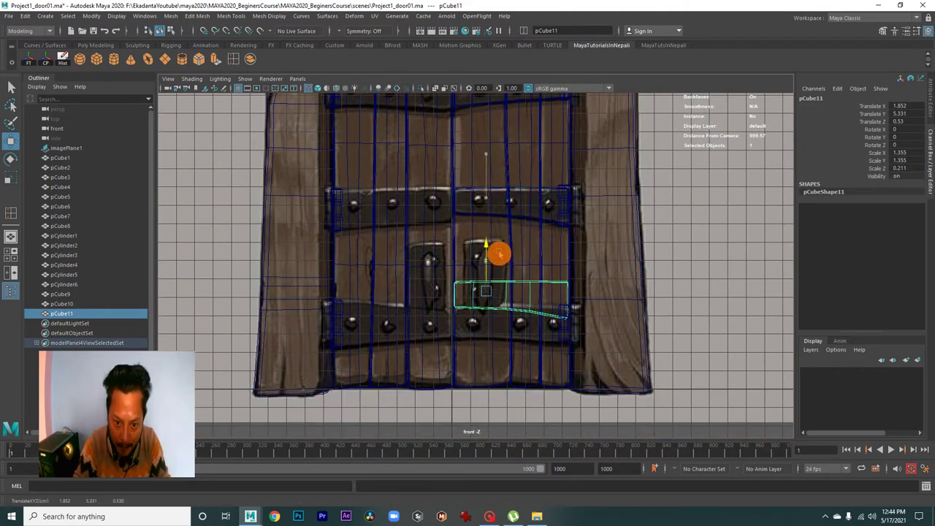
mouse_move(505, 286)
alt+right_down()
mouse_move(535, 238)
mouse_move(501, 236)
mouse_move(551, 260)
alt+right_up()
mouse_move(505, 224)
mouse_down()
mouse_move(526, 251)
mouse_move(523, 240)
mouse_up()
drag(431, 241, 461, 250)
alt+middle_drag(462, 250, 465, 216)
drag(410, 217, 442, 263)
drag(429, 207, 429, 211)
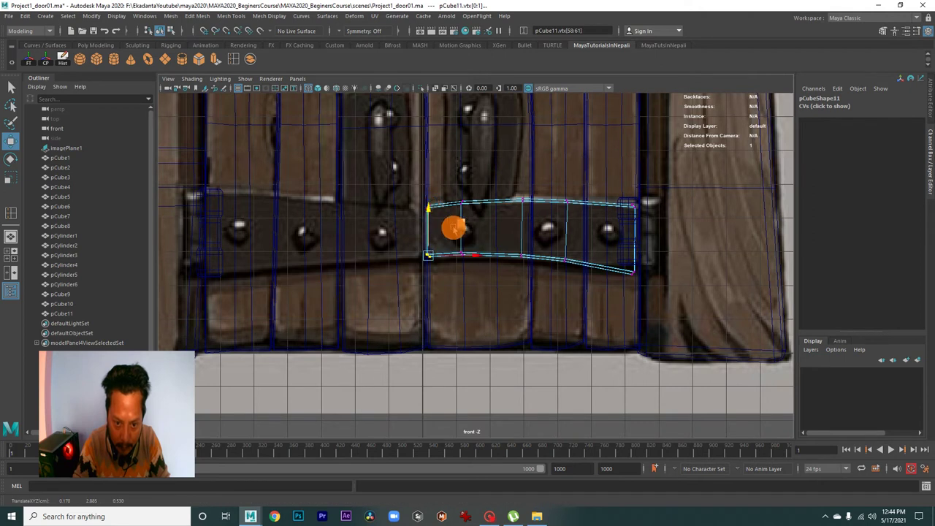
key(ctrl+z)
key(ctrl+a)
mouse_move(462, 257)
alt+right_down()
mouse_move(490, 314)
mouse_move(424, 257)
alt+right_up()
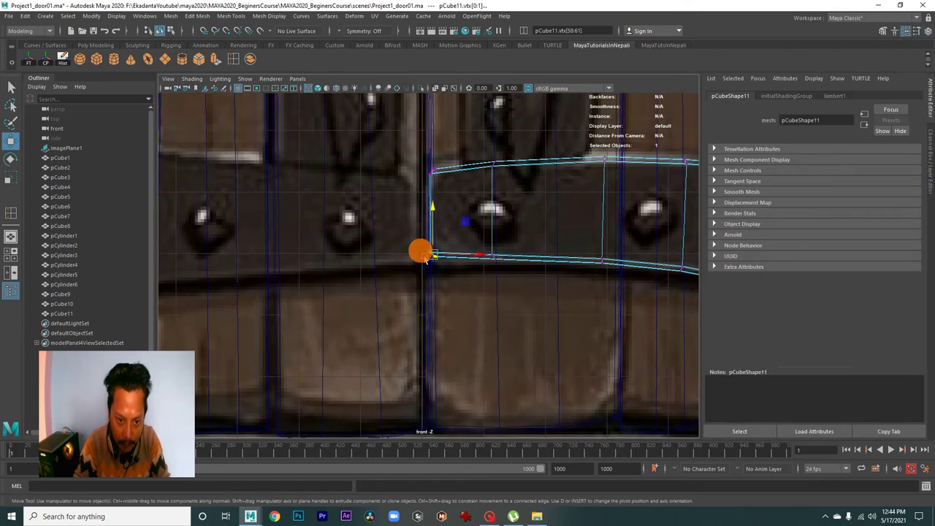
drag(437, 222, 519, 273)
- Adjust the bottom and right-end vertices to follow the strap's downward bend
alt+middle_drag(622, 271, 480, 252)
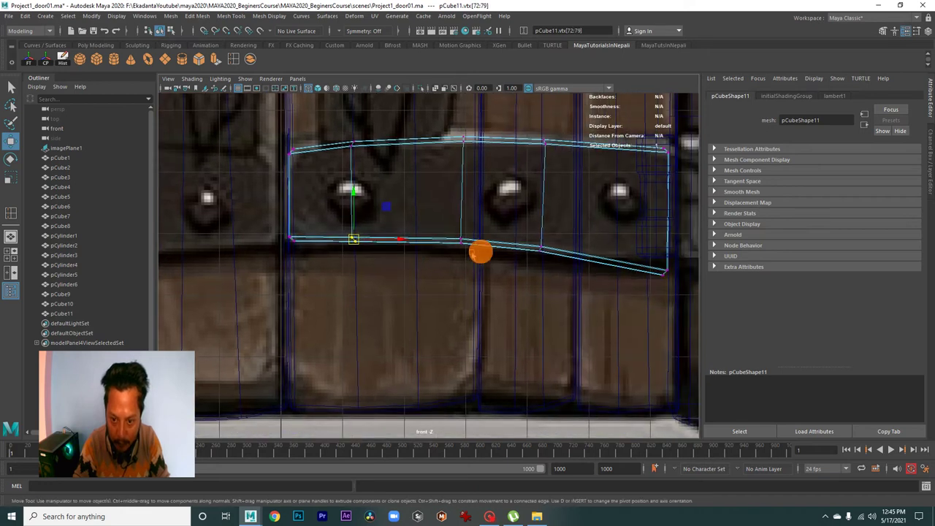
drag(512, 227, 547, 260)
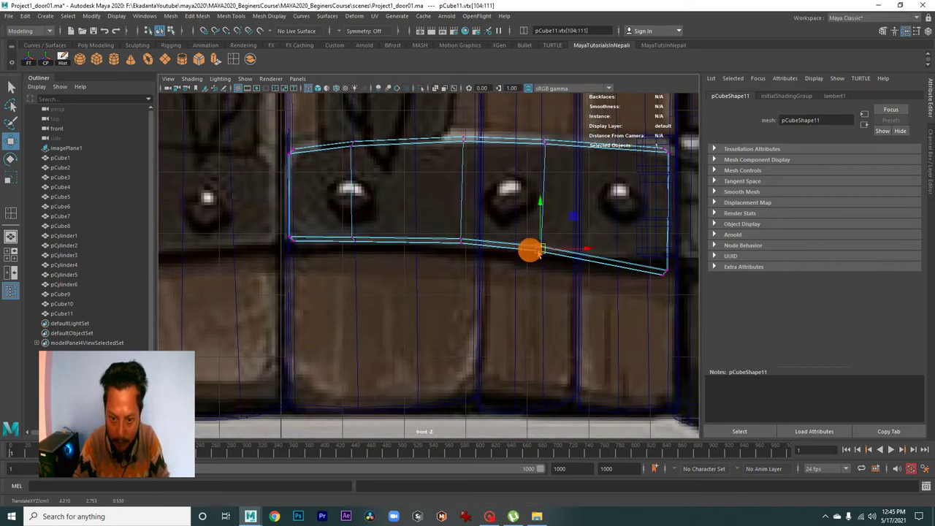
drag(438, 215, 497, 274)
alt+middle_drag(632, 282, 497, 285)
drag(497, 236, 589, 312)
drag(529, 272, 535, 261)
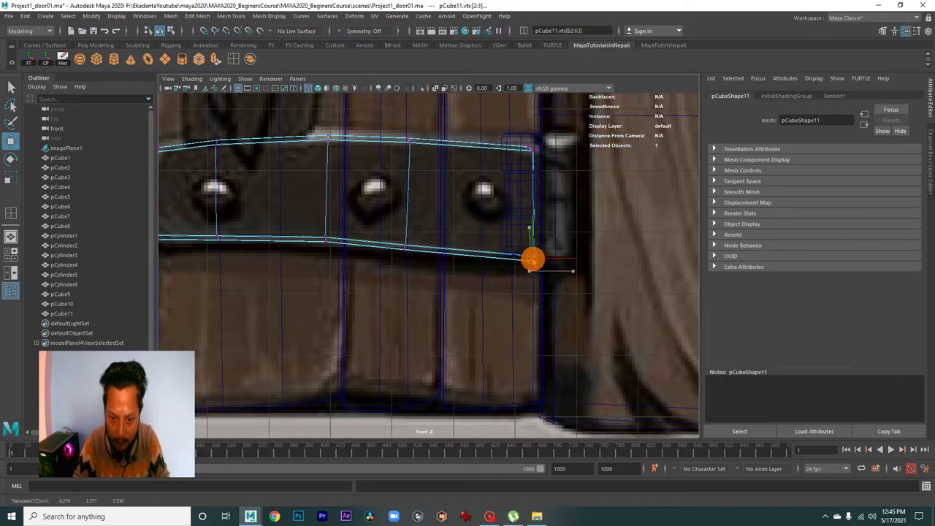
- Return to object mode and view the lowest strap isolated in perspective
scroll(532, 260, down, 5)
scroll(490, 256, down, 3)
scroll(563, 351, down, 3)
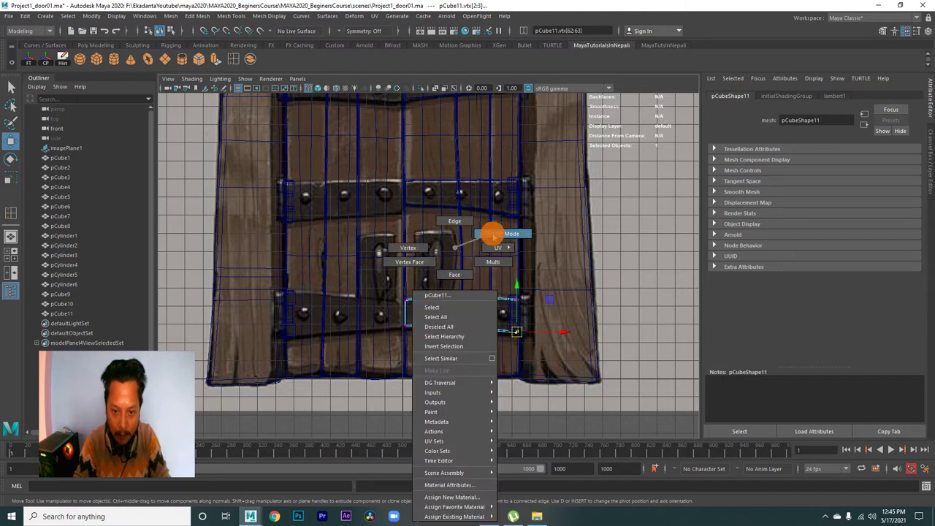
right_drag(454, 296, 486, 257)
click(472, 294)
mouse_move(482, 244)
mouse_down()
mouse_move(602, 236)
mouse_move(467, 264)
mouse_up()
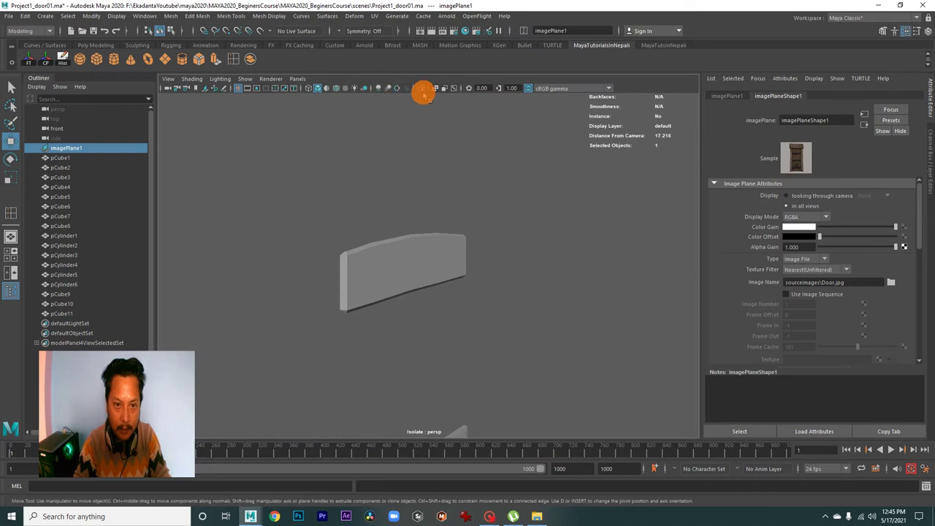
- Select the three strap blocks and combine them into one mesh, pCube12
click(424, 93)
mouse_move(378, 187)
alt+mouse_down()
mouse_move(449, 290)
mouse_move(415, 201)
mouse_move(436, 245)
mouse_move(441, 232)
alt+mouse_up()
click(406, 123)
shift+click(428, 228)
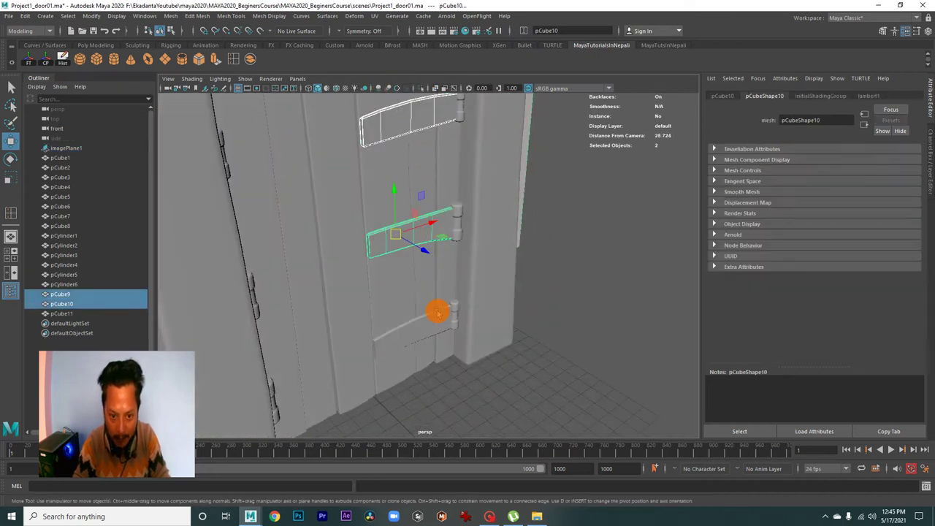
shift+click(434, 309)
mouse_move(485, 326)
alt+mouse_down()
mouse_move(413, 265)
mouse_move(397, 305)
mouse_move(430, 294)
mouse_move(463, 302)
mouse_move(411, 310)
mouse_move(382, 275)
mouse_move(446, 292)
mouse_move(484, 285)
alt+mouse_up()
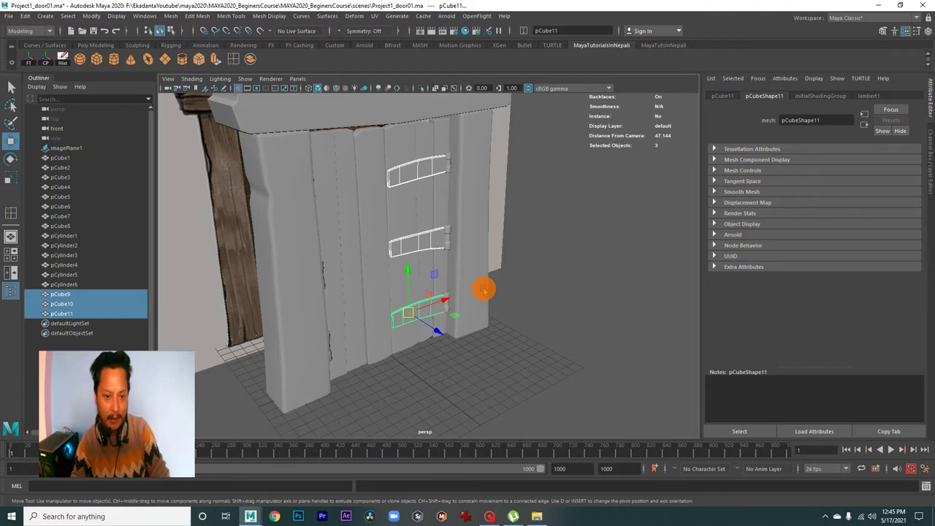
scroll(489, 341, up, 3)
mouse_move(489, 341)
alt+mouse_down()
mouse_move(508, 340)
mouse_move(485, 305)
mouse_move(524, 313)
mouse_move(468, 299)
mouse_move(478, 324)
alt+mouse_up()
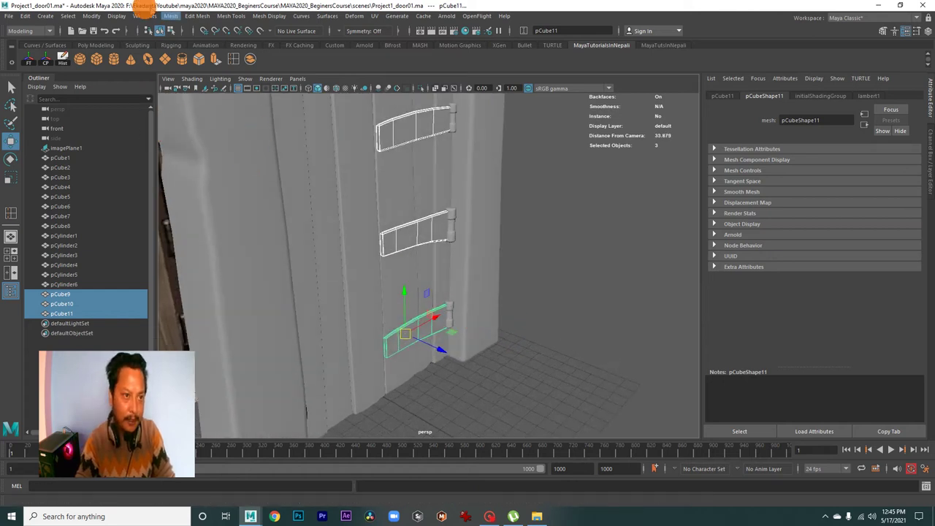
click(169, 16)
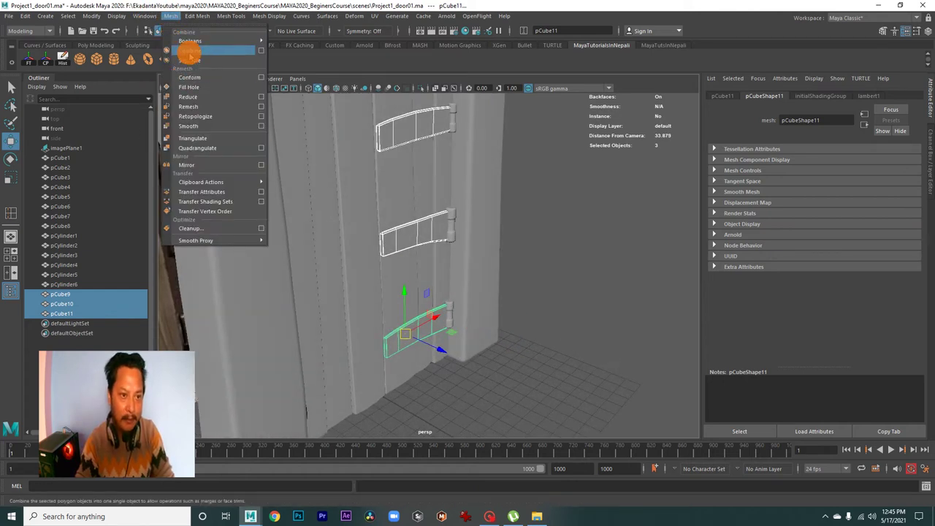
click(188, 50)
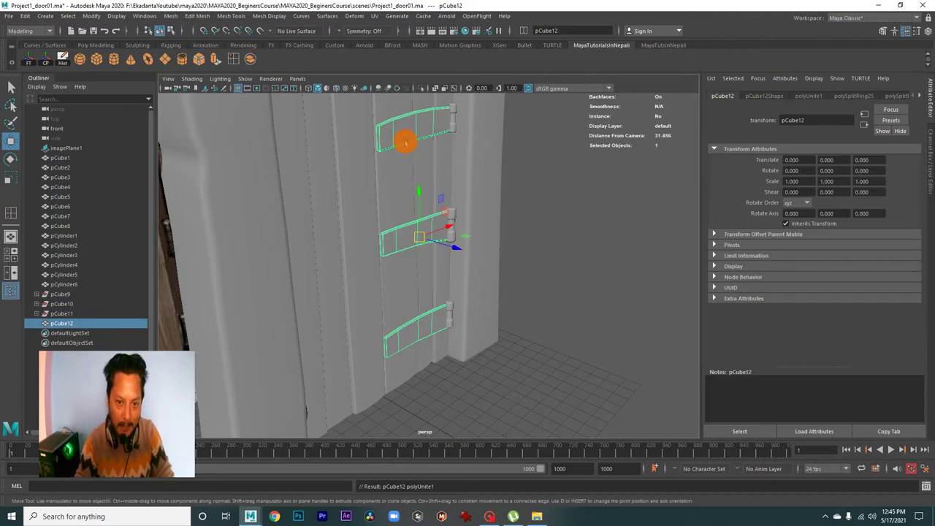
- Try moving the combined straps and deleting pCube9–pCube11, undoing both changes
drag(450, 254, 478, 276)
key(ctrl+z)
key(ctrl+z)
key(ctrl+z)
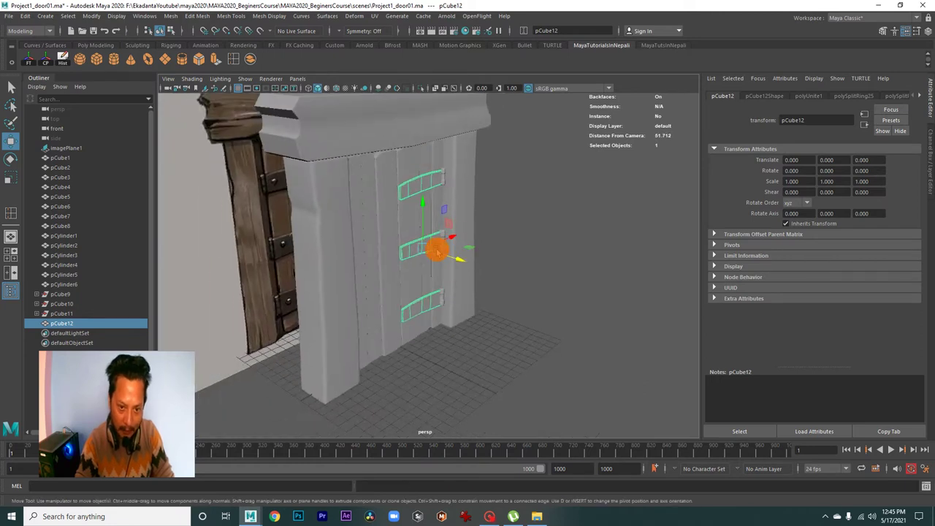
key(ctrl+z)
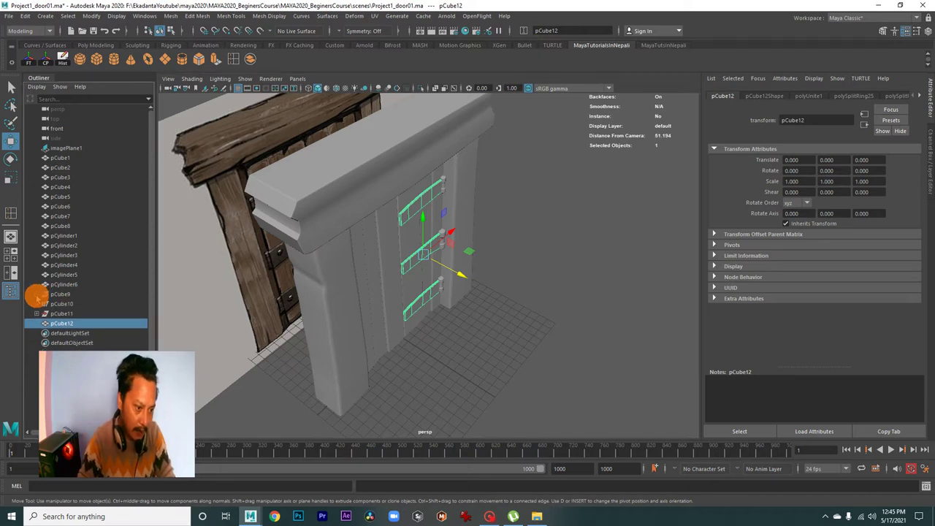
click(59, 294)
shift+click(63, 304)
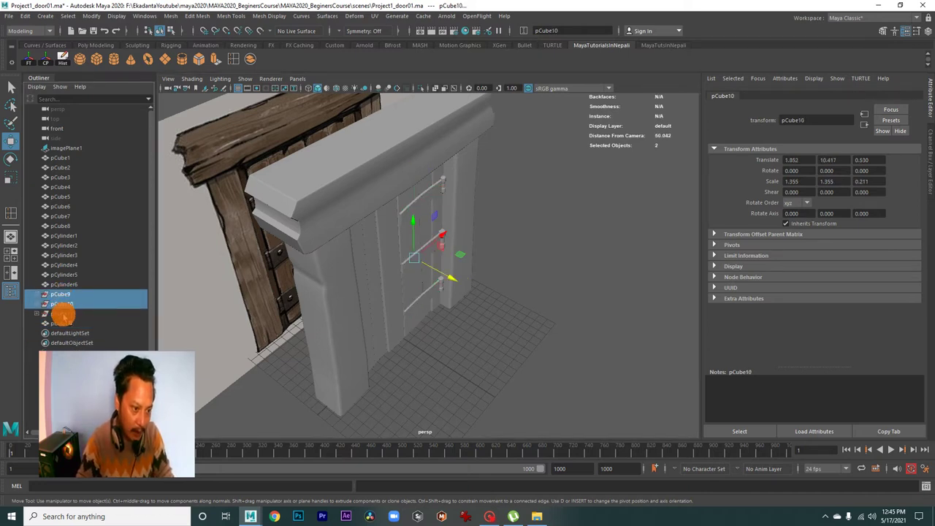
shift+click(63, 314)
key(Delete)
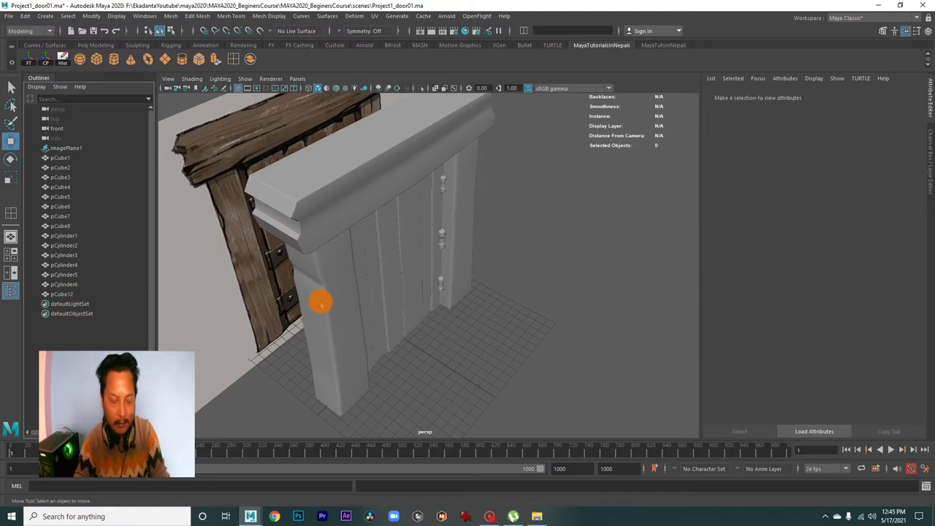
mouse_move(382, 324)
alt+mouse_down()
mouse_move(413, 312)
mouse_move(428, 319)
alt+mouse_up()
key(ctrl+z)
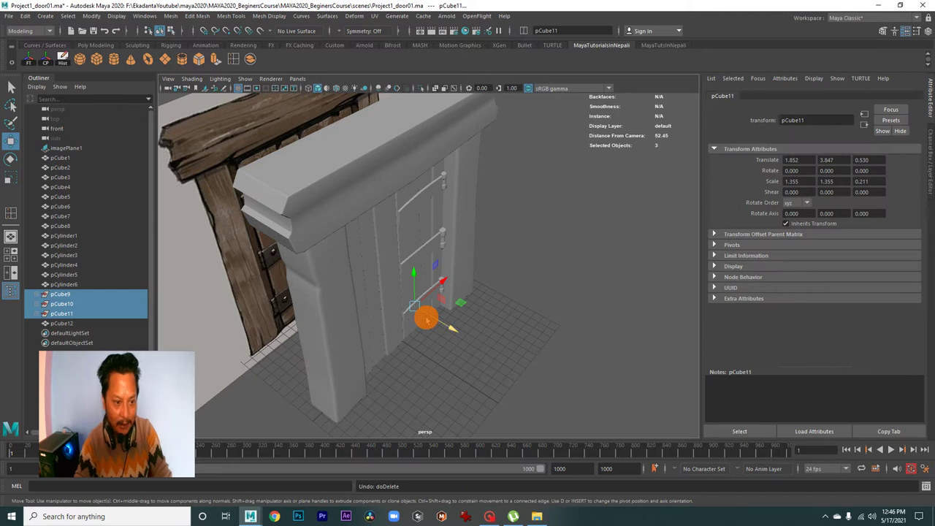
click(463, 378)
- Clear the combined straps' construction history and return to a full front view of the door
click(83, 323)
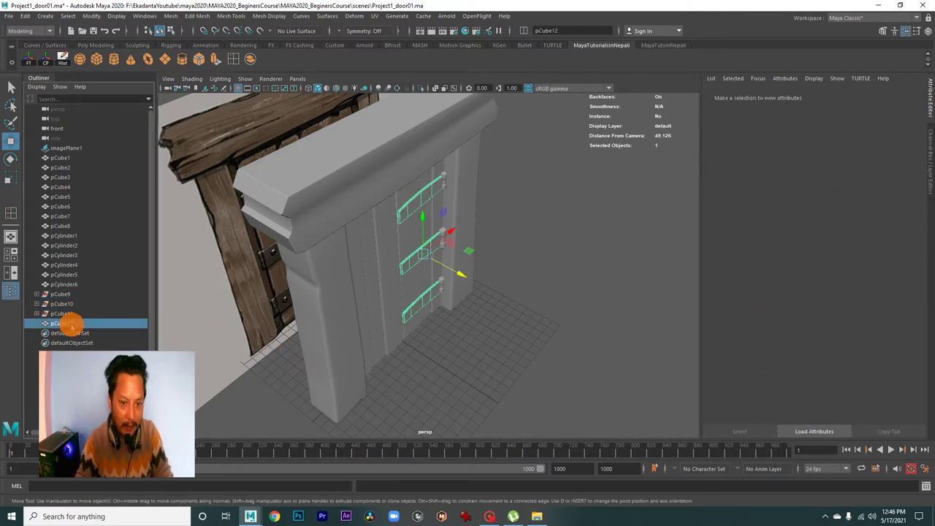
click(63, 60)
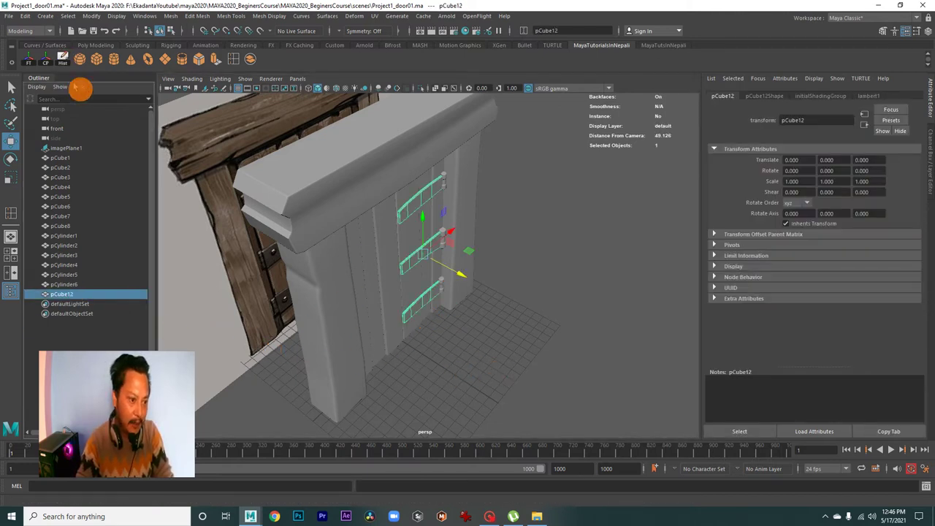
click(506, 344)
click(66, 295)
mouse_move(505, 328)
alt+mouse_down()
mouse_move(448, 278)
mouse_move(484, 340)
mouse_move(475, 309)
mouse_move(410, 302)
mouse_move(474, 317)
alt+mouse_up()
key(ctrl+z)
key(ctrl+z)
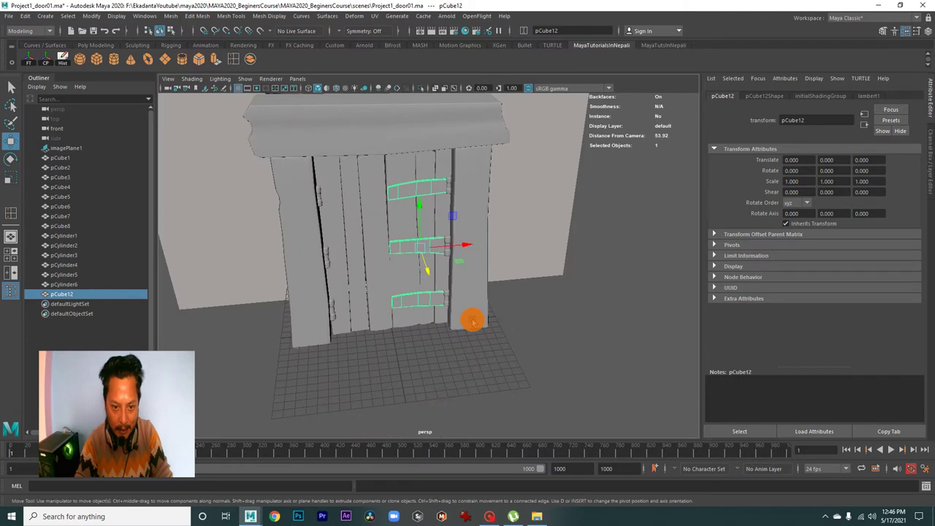
key(space)
key(space)
- Duplicate pCube12 as pCube13, move it to Translate X -6.778 and rotate Y 180
scroll(426, 321, down, 3)
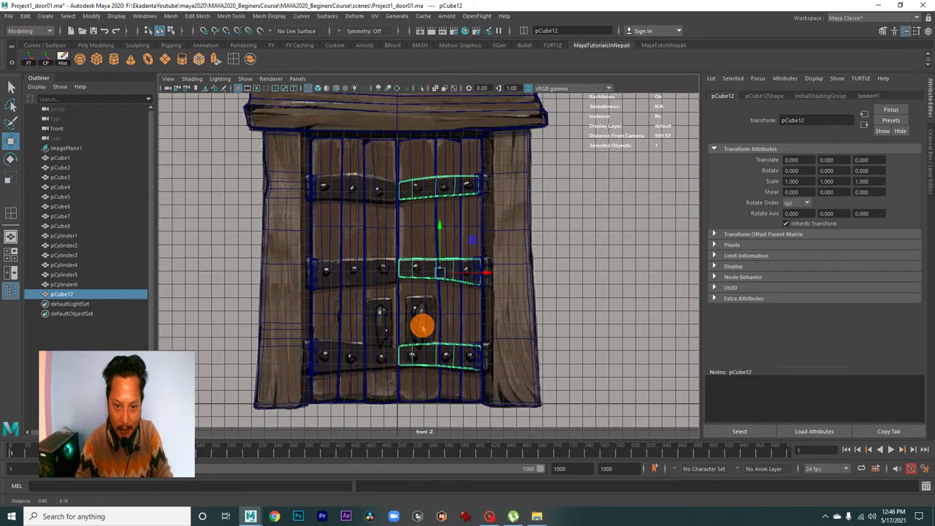
key(ctrl+d)
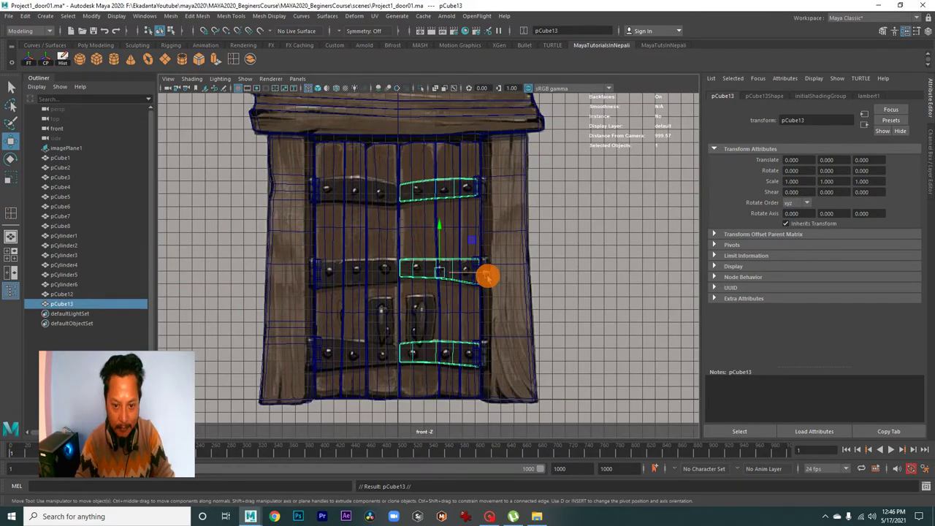
drag(486, 276, 400, 279)
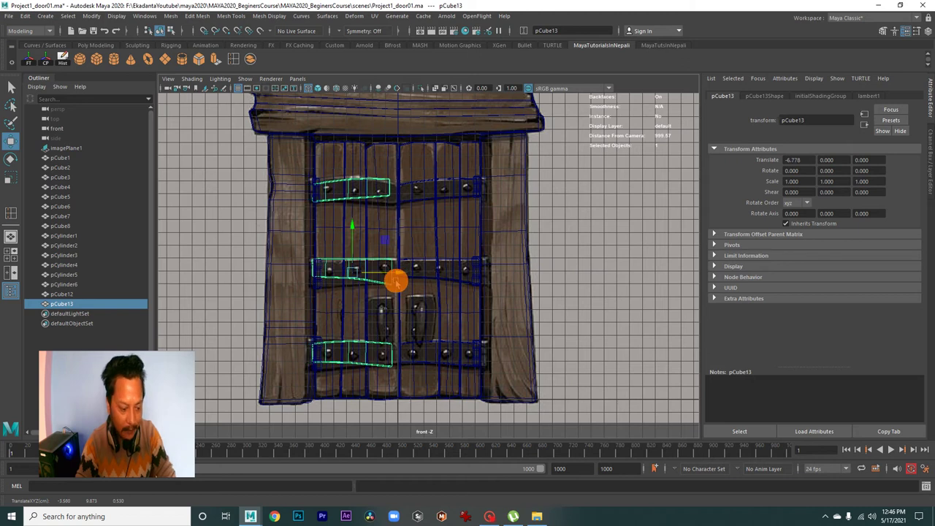
key(e)
mouse_move(361, 274)
mouse_down()
mouse_move(371, 271)
mouse_move(352, 276)
mouse_move(378, 273)
mouse_move(323, 274)
mouse_move(374, 272)
mouse_up()
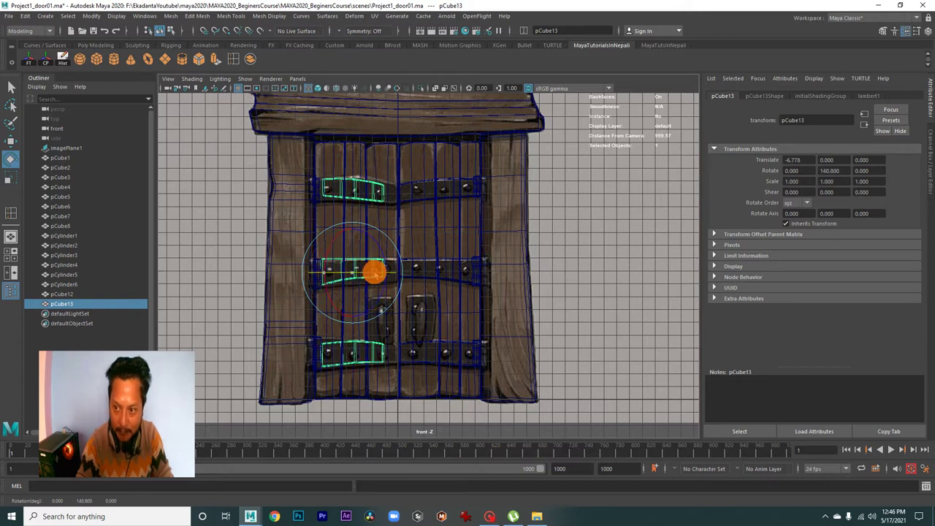
key(ctrl+a)
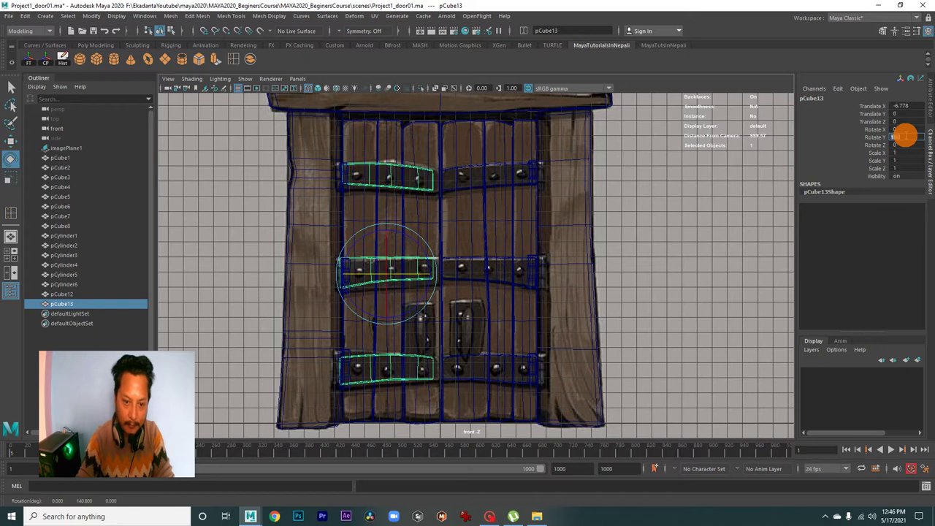
- Reselect the copied left-leaf straps in vertex mode and frame the upper strap in front view
click(626, 260)
scroll(640, 273, up, 3)
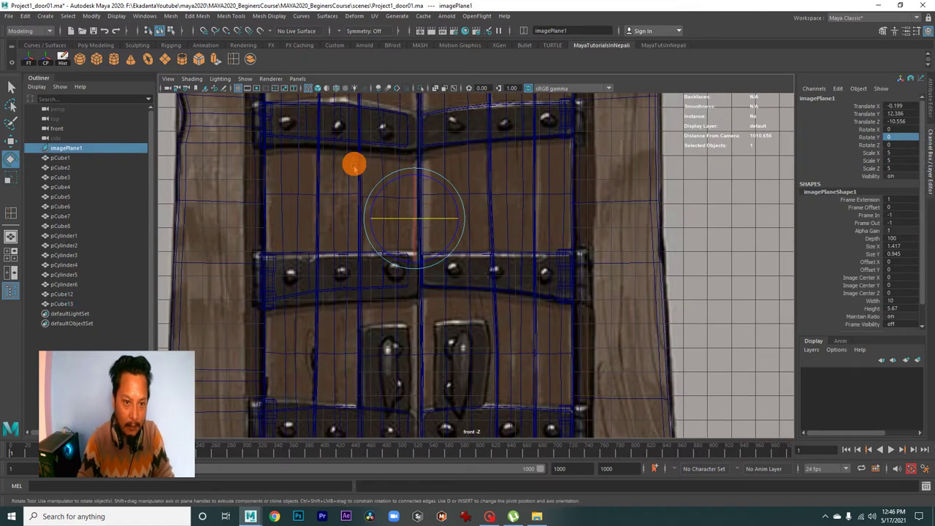
click(348, 143)
scroll(428, 233, up, 2)
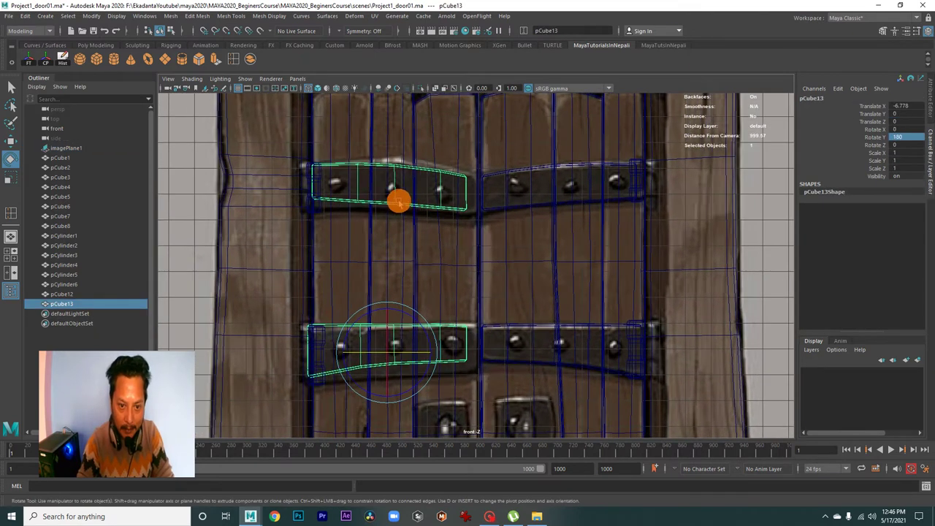
right_drag(395, 203, 365, 198)
scroll(428, 266, down, 2)
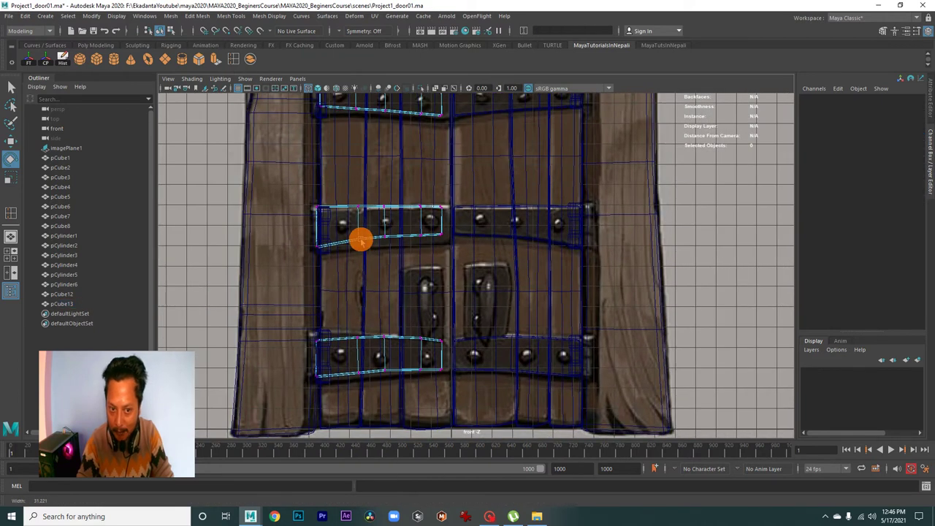
alt+middle_drag(399, 285, 334, 229)
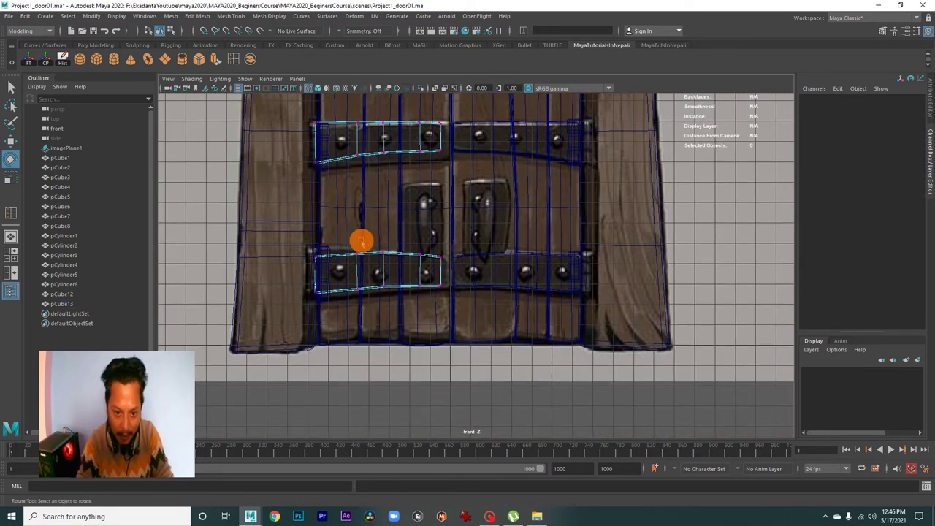
scroll(388, 371, up, 2)
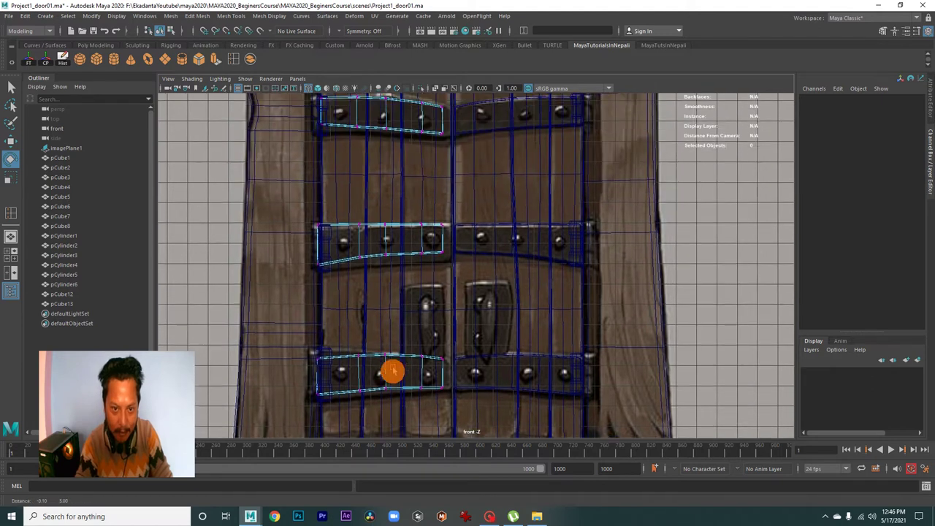
scroll(397, 292, up, 2)
scroll(453, 257, up, 2)
scroll(393, 219, down, 3)
scroll(388, 271, up, 2)
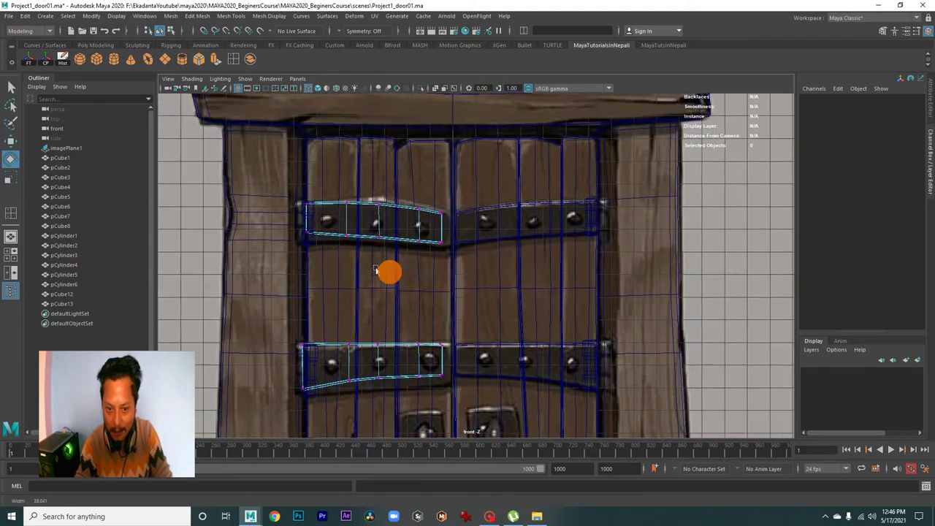
scroll(376, 251, up, 2)
scroll(393, 307, up, 1)
- Refit the upper left-leaf strap's vertex columns, bottom edge and corners to the reference
mouse_move(440, 250)
mouse_down()
mouse_move(448, 247)
mouse_move(443, 290)
mouse_up()
key(w)
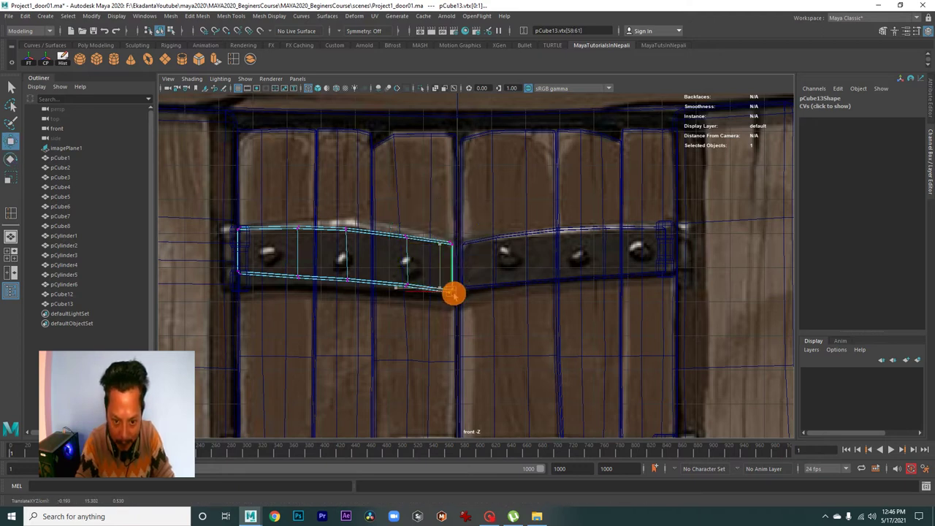
drag(414, 242, 395, 220)
mouse_move(336, 208)
mouse_down()
mouse_move(360, 244)
mouse_move(348, 228)
mouse_up()
alt+middle_drag(349, 226, 388, 242)
drag(307, 210, 361, 265)
alt+middle_drag(335, 239, 366, 225)
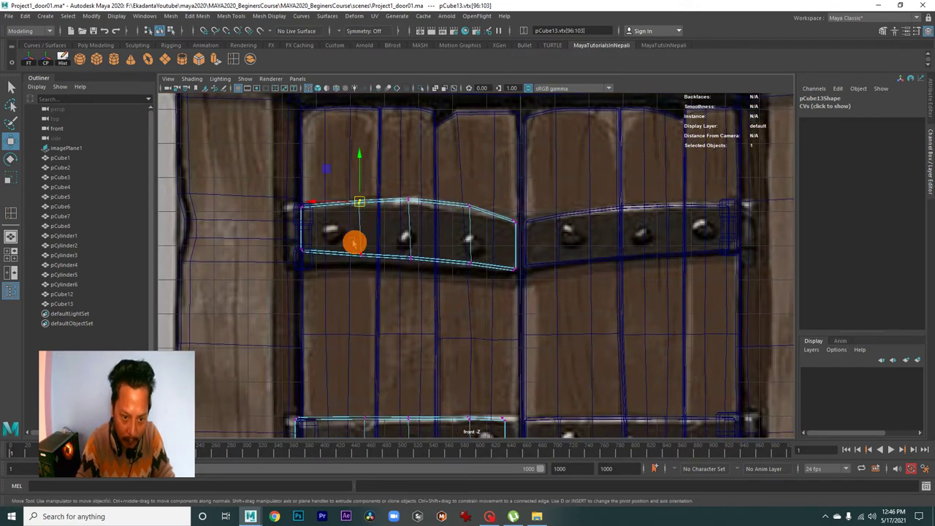
mouse_move(353, 243)
mouse_down()
mouse_move(364, 260)
mouse_move(411, 264)
mouse_up()
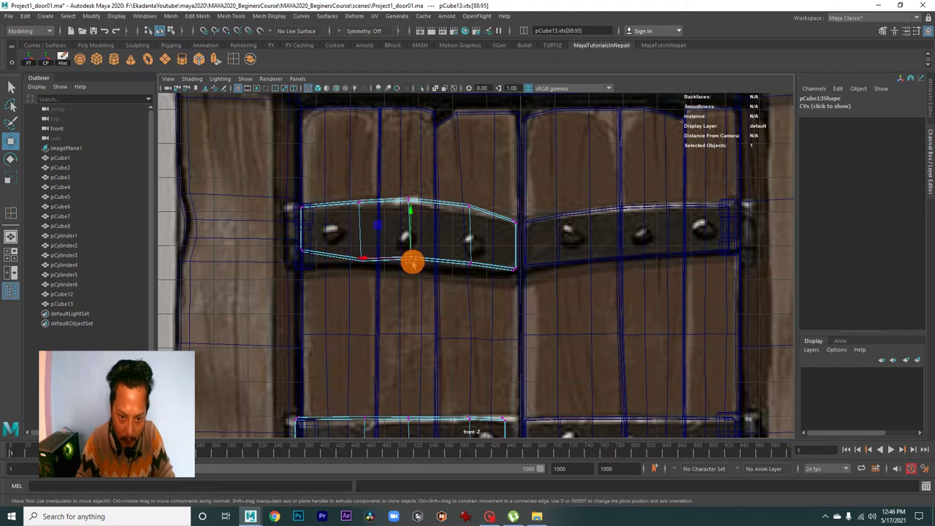
drag(478, 270, 472, 263)
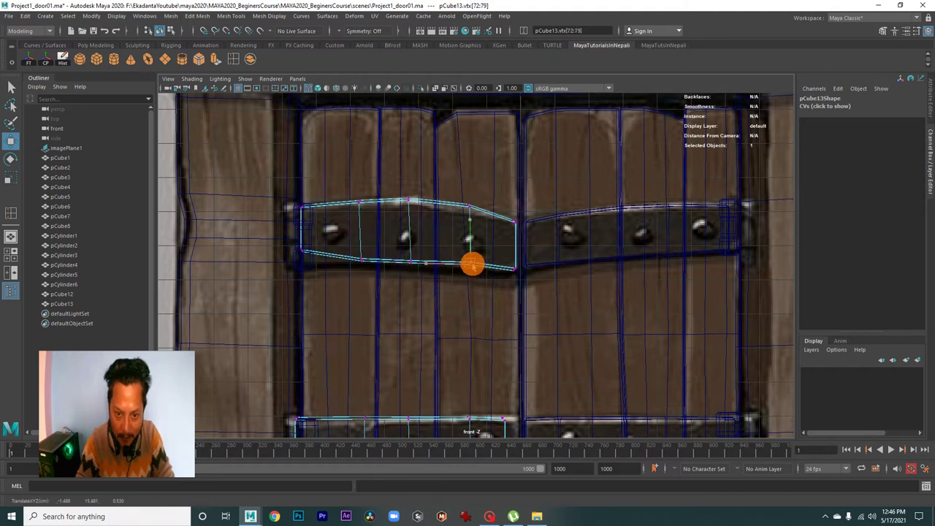
alt+middle_drag(361, 280, 405, 292)
drag(328, 248, 352, 273)
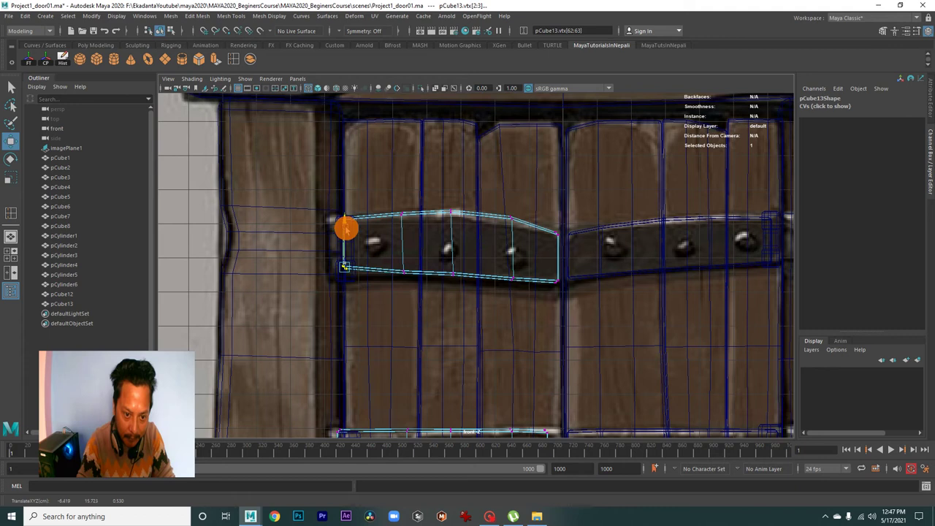
- Refit the middle strap's right-end corners, straighten its bottom edge and adjust its left corners
mouse_move(449, 292)
alt+middle_down()
mouse_move(391, 282)
mouse_move(409, 212)
alt+middle_up()
mouse_move(382, 265)
alt+middle_down()
mouse_move(403, 230)
mouse_move(371, 215)
alt+middle_up()
drag(420, 228, 435, 265)
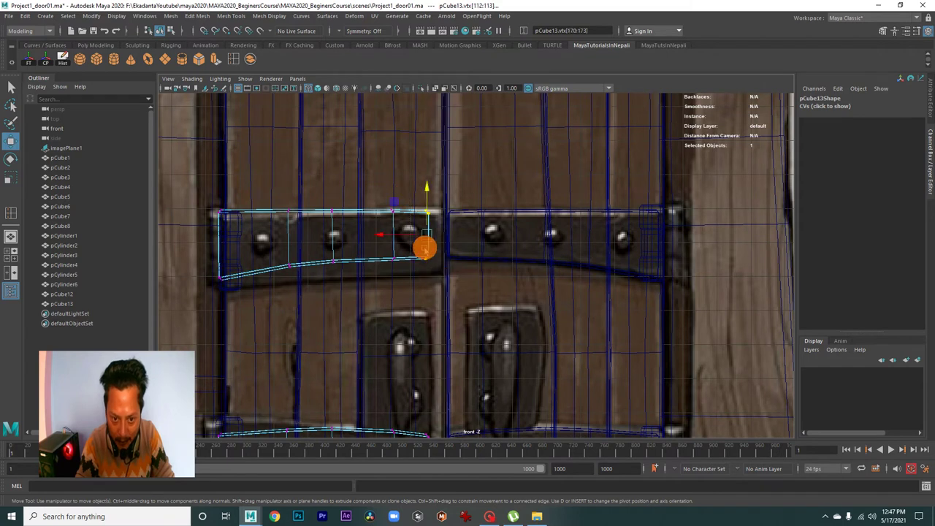
click(442, 262)
drag(390, 249, 396, 267)
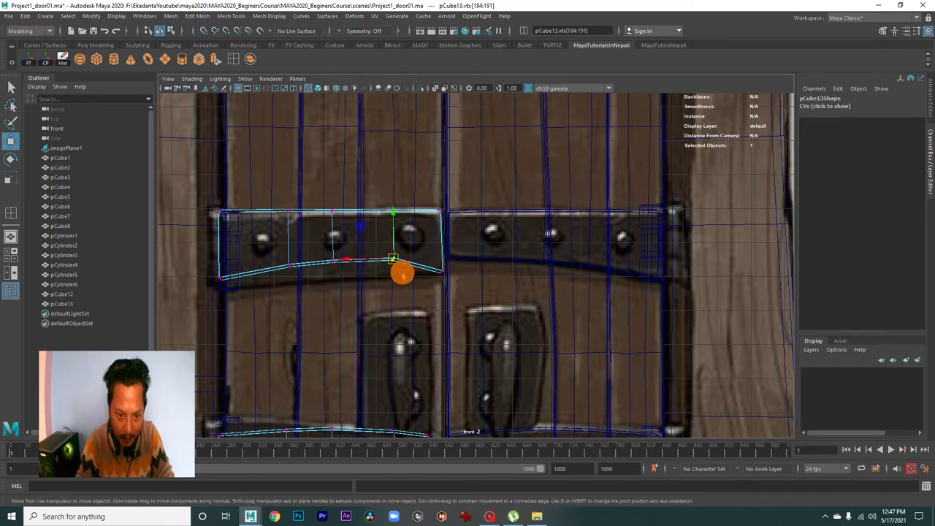
mouse_move(337, 267)
mouse_down()
mouse_move(326, 285)
mouse_move(288, 277)
mouse_up()
drag(214, 265, 239, 292)
middle_drag(225, 246, 283, 280)
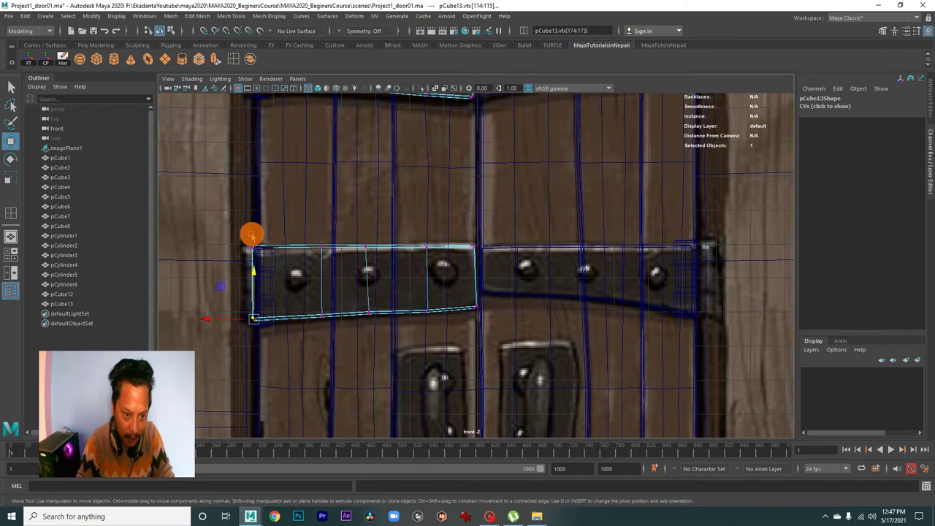
drag(268, 258, 247, 219)
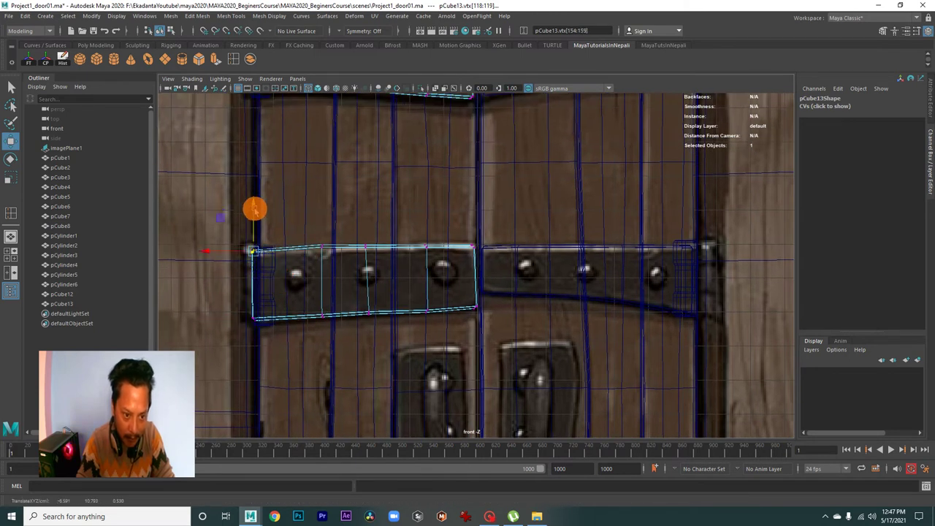
drag(313, 219, 328, 261)
- Refit the bottom strap's vertex columns and bend its lower edge down to match the reference
scroll(335, 262, down, 2)
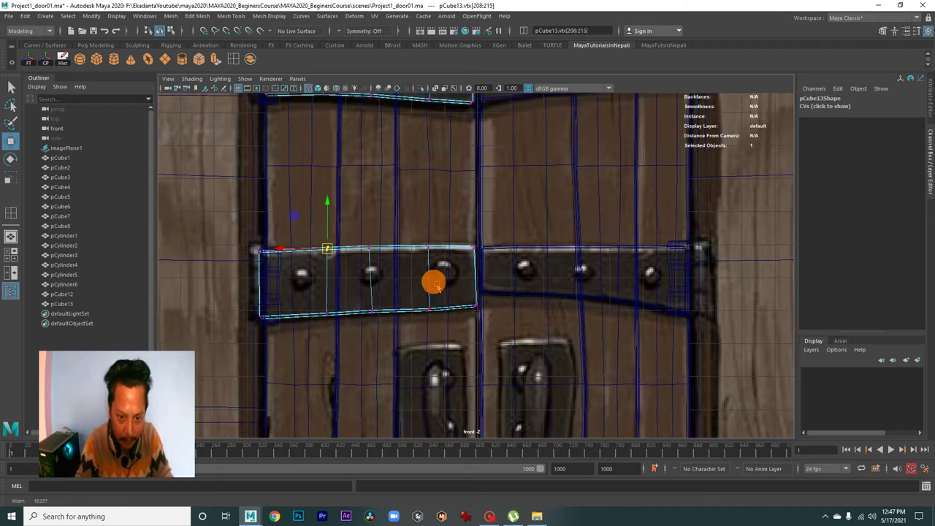
scroll(438, 279, down, 2)
scroll(392, 200, down, 2)
scroll(338, 291, up, 3)
scroll(338, 291, up, 1)
alt+middle_drag(337, 291, 468, 330)
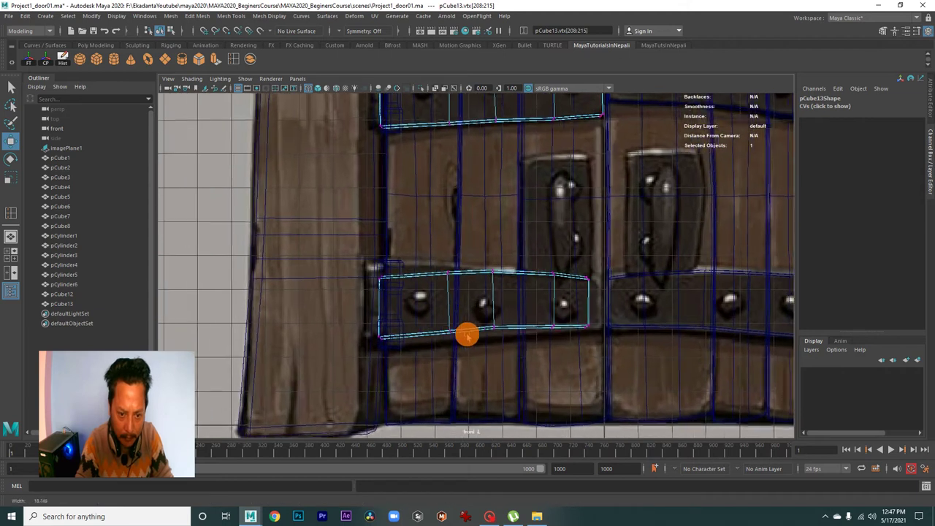
mouse_move(366, 267)
mouse_down()
mouse_move(409, 303)
mouse_move(448, 271)
mouse_up()
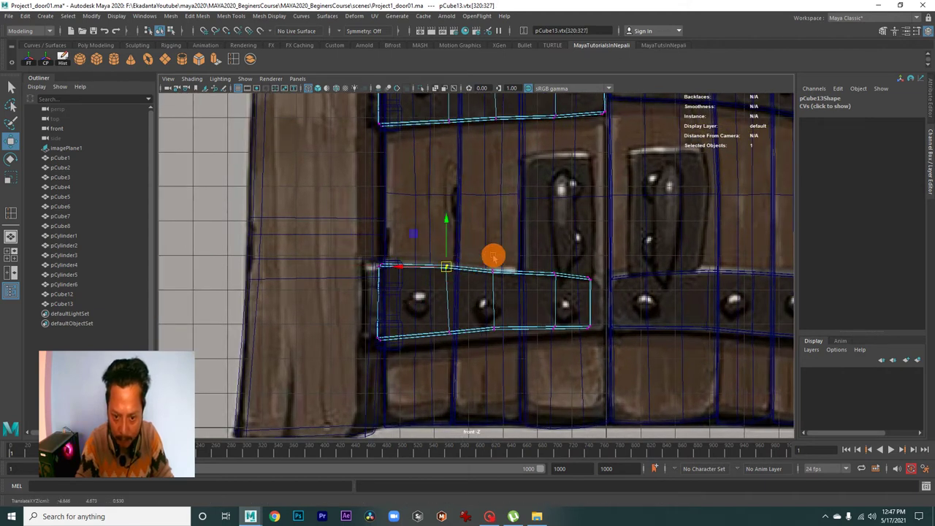
drag(507, 282, 486, 263)
mouse_move(545, 267)
mouse_down()
mouse_move(597, 323)
mouse_move(545, 275)
mouse_up()
drag(504, 343, 488, 278)
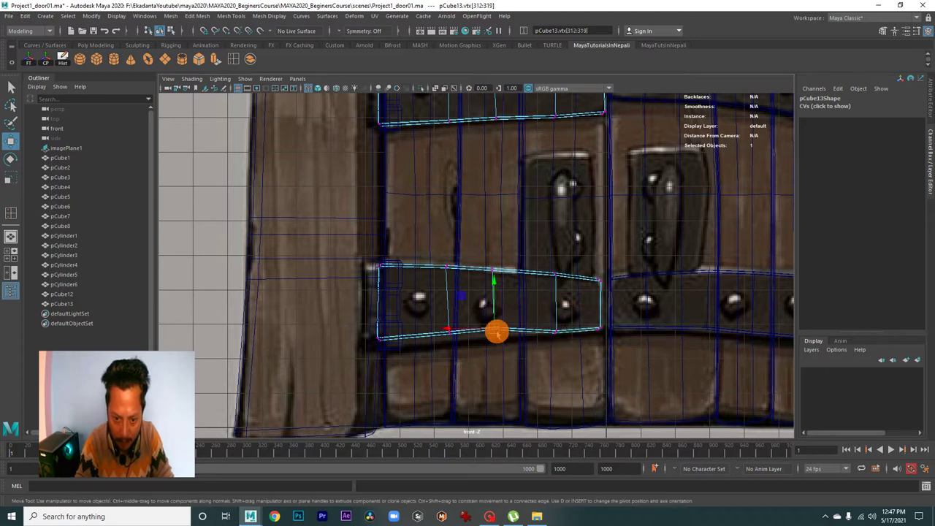
drag(450, 332, 501, 339)
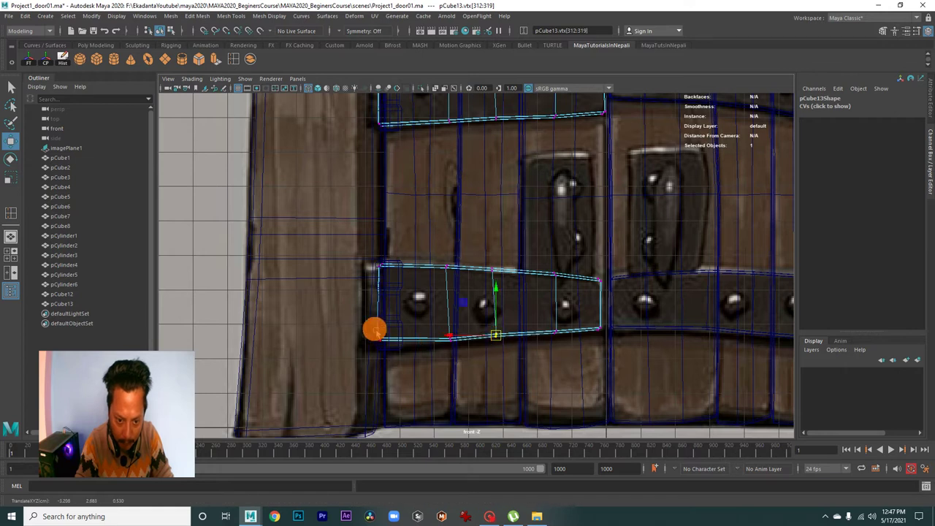
drag(371, 327, 390, 355)
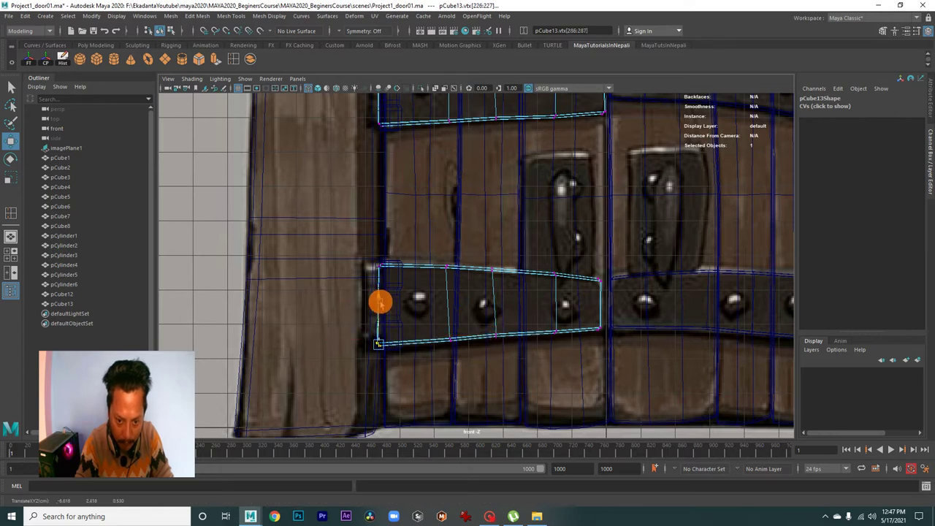
- Zoom out and return to the perspective view
scroll(380, 302, down, 3)
scroll(497, 317, down, 3)
key(space)
key(space)
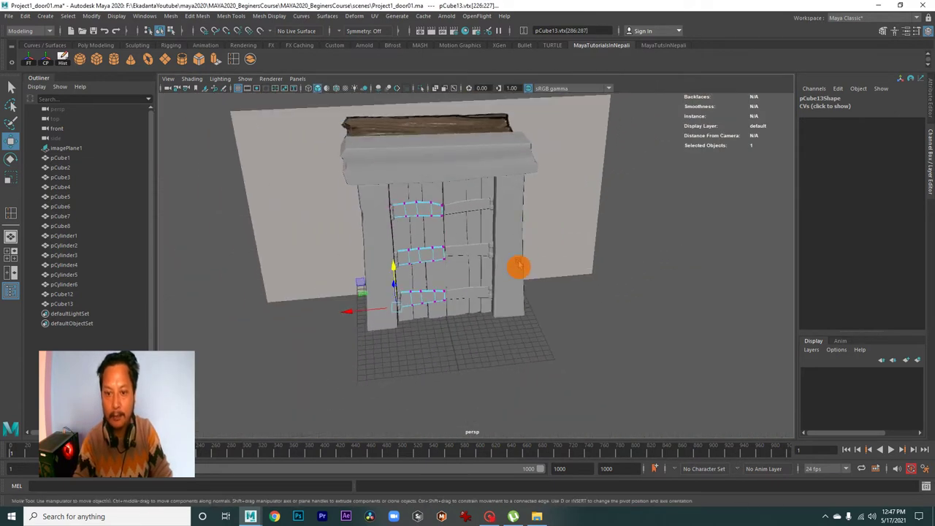
alt+drag(518, 268, 422, 271)
scroll(424, 234, up, 3)
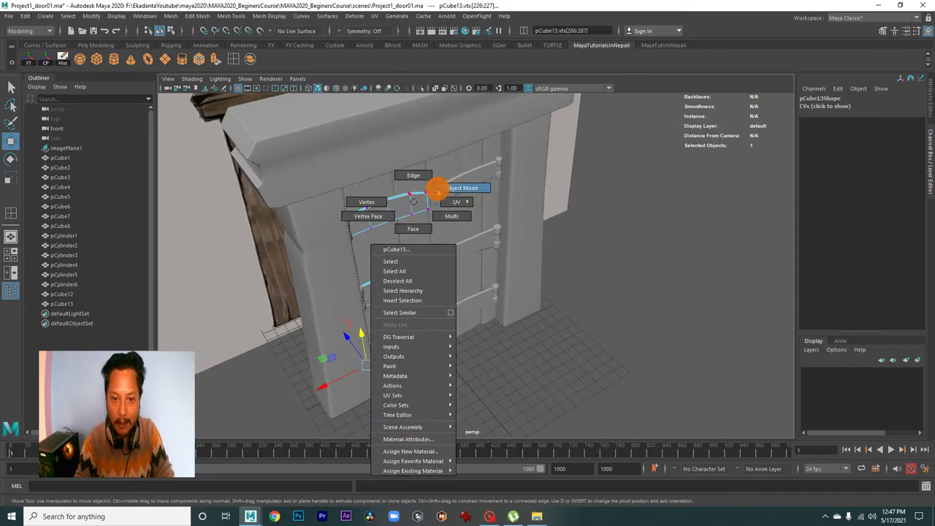
right_drag(414, 203, 450, 187)
click(676, 270)
mouse_move(588, 340)
alt+mouse_down()
mouse_move(546, 316)
mouse_move(509, 313)
alt+mouse_up()
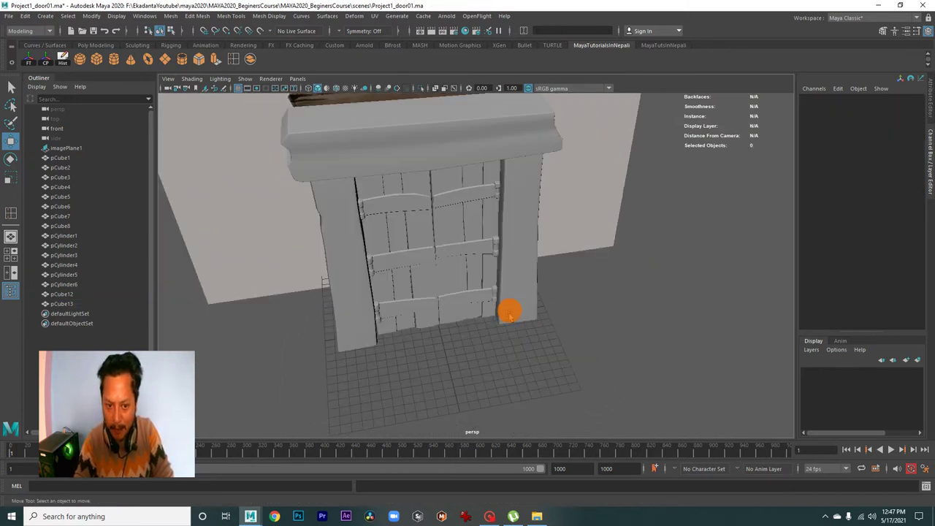
click(408, 202)
shift+click(475, 246)
mouse_move(658, 319)
alt+mouse_down()
mouse_move(463, 313)
mouse_move(553, 334)
mouse_move(492, 324)
alt+mouse_up()
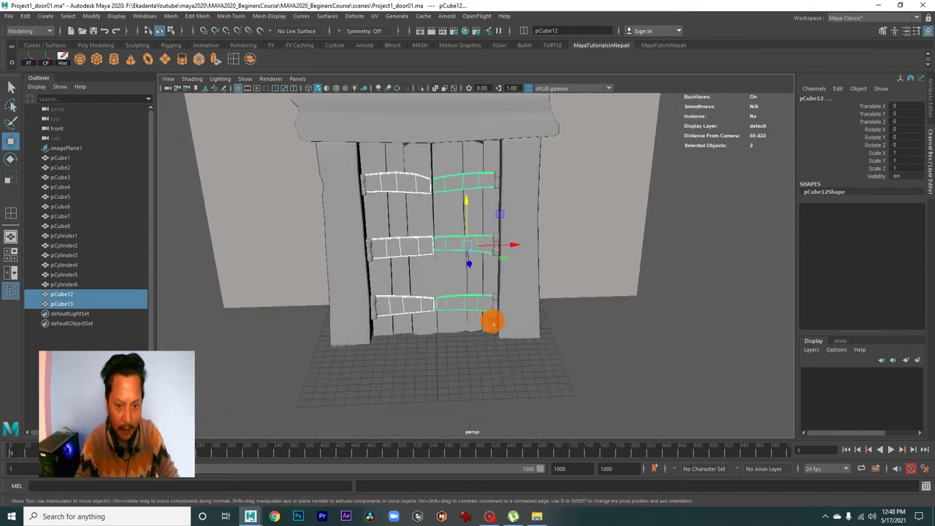
mouse_move(596, 330)
alt+mouse_down()
mouse_move(539, 313)
mouse_move(599, 338)
mouse_move(574, 355)
mouse_move(542, 342)
mouse_move(532, 351)
mouse_move(497, 309)
mouse_move(445, 299)
mouse_move(417, 273)
mouse_move(397, 290)
mouse_move(412, 278)
mouse_move(401, 278)
mouse_move(453, 257)
mouse_move(449, 242)
mouse_move(441, 265)
mouse_move(455, 283)
mouse_move(396, 272)
mouse_move(501, 306)
mouse_move(459, 261)
alt+mouse_up()
click(599, 338)
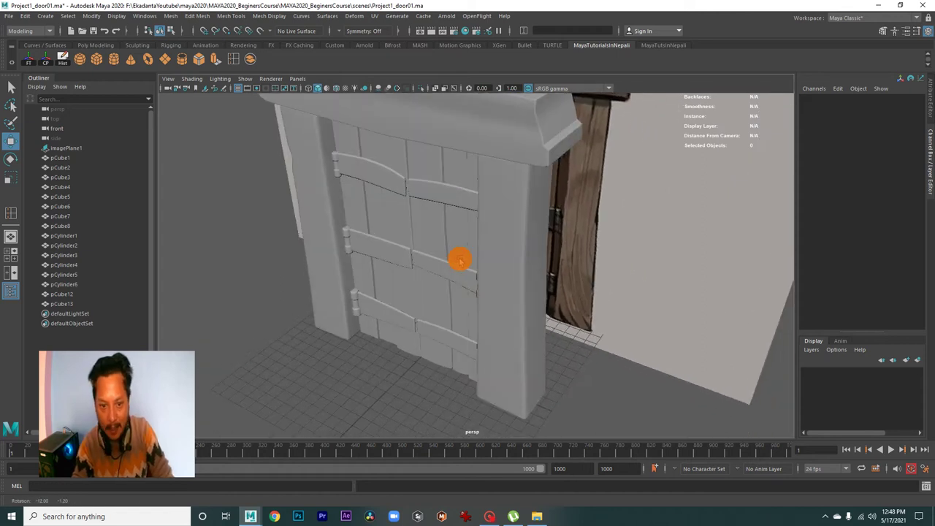
key(space)
key(space)
- Create polygon sphere pSphere1 and open polySphere1 to reduce its axis subdivisions to 8
scroll(460, 309, up, 3)
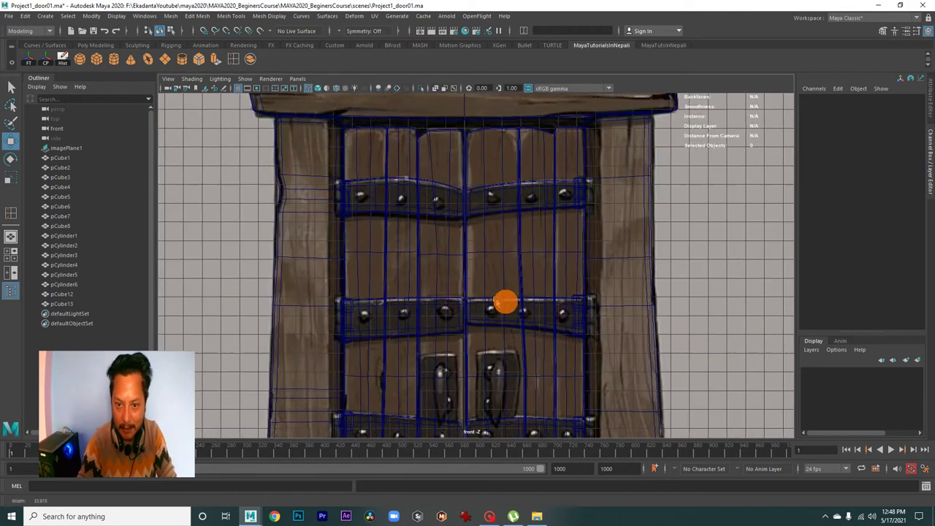
scroll(503, 300, up, 3)
scroll(457, 339, up, 3)
scroll(554, 360, up, 2)
scroll(434, 328, up, 1)
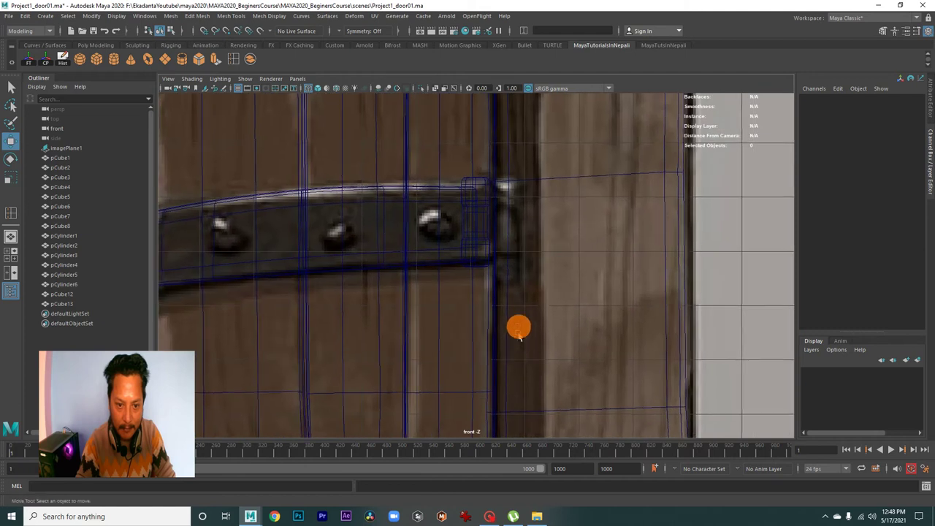
scroll(447, 238, up, 3)
scroll(487, 287, down, 3)
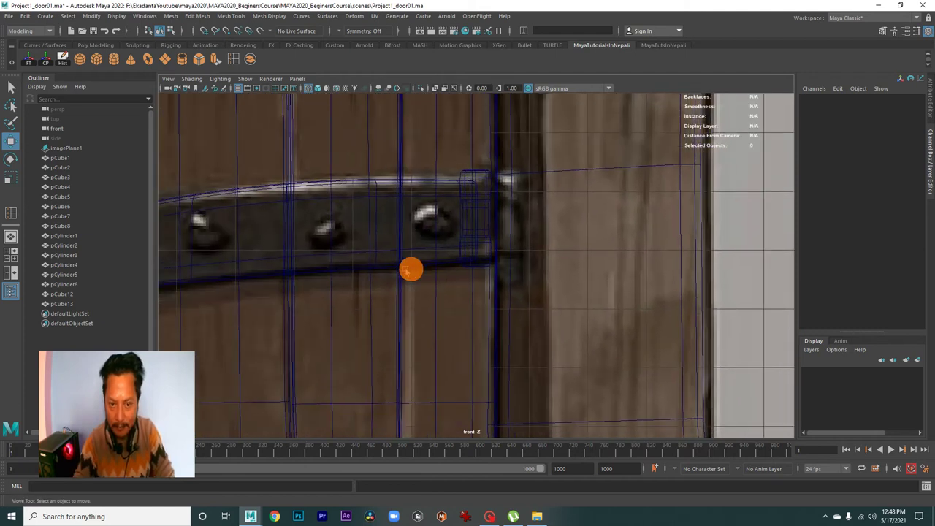
scroll(414, 268, down, 2)
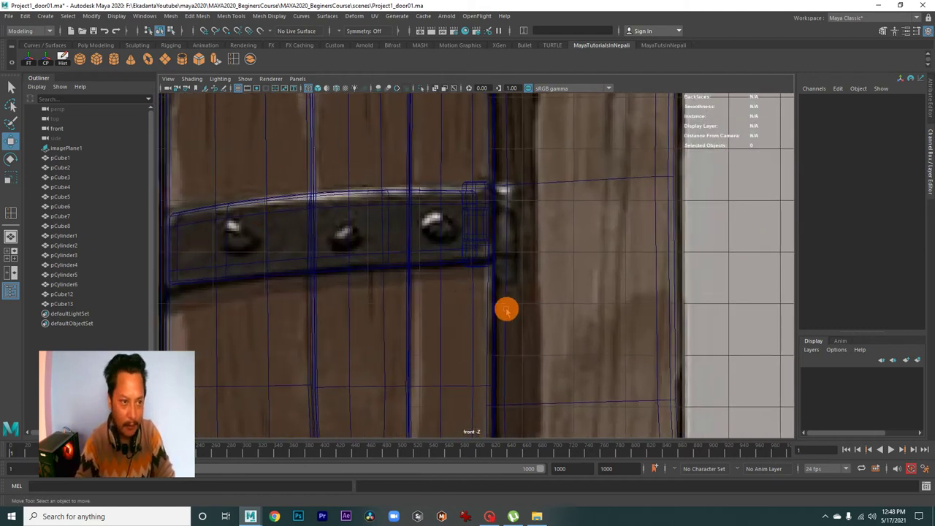
scroll(504, 314, down, 5)
scroll(541, 294, up, 1)
scroll(176, 108, down, 2)
click(81, 60)
scroll(399, 273, down, 2)
scroll(547, 376, up, 1)
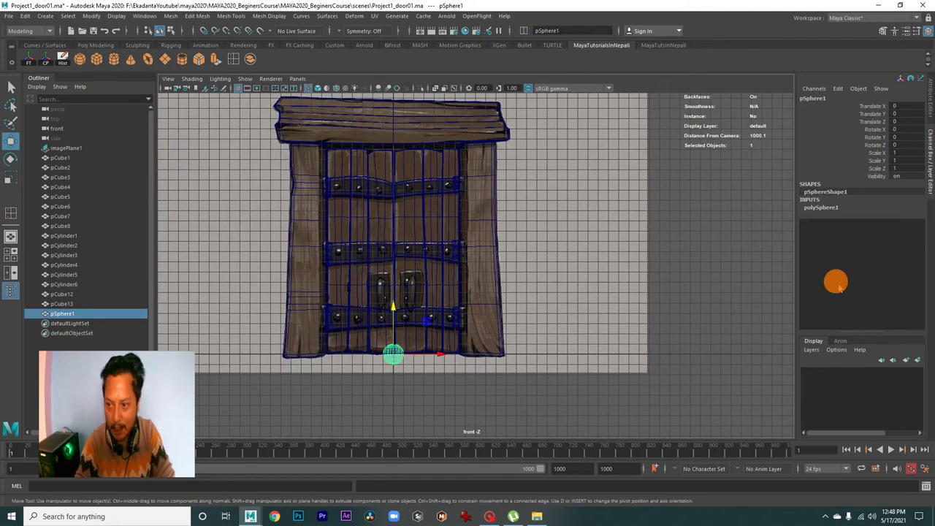
click(822, 209)
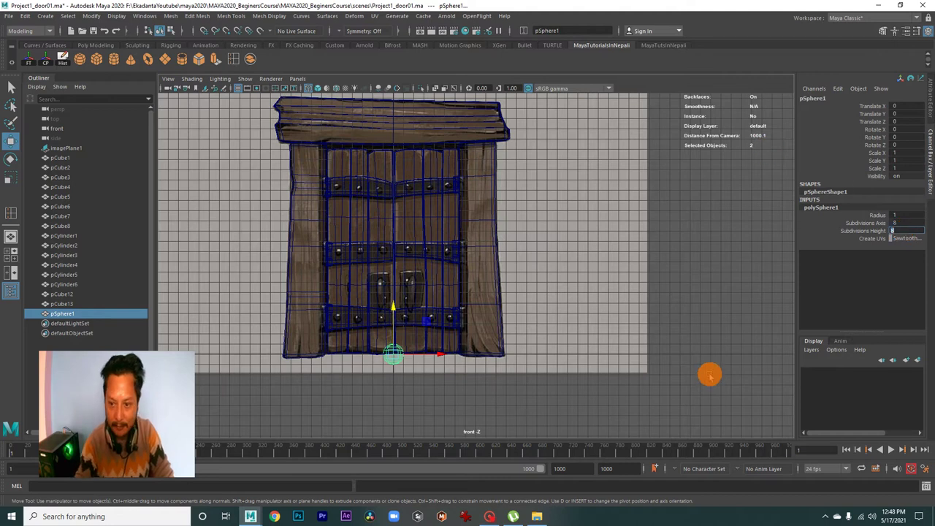
- Reselect the sphere and rotate it 90 degrees around X
click(694, 382)
click(395, 367)
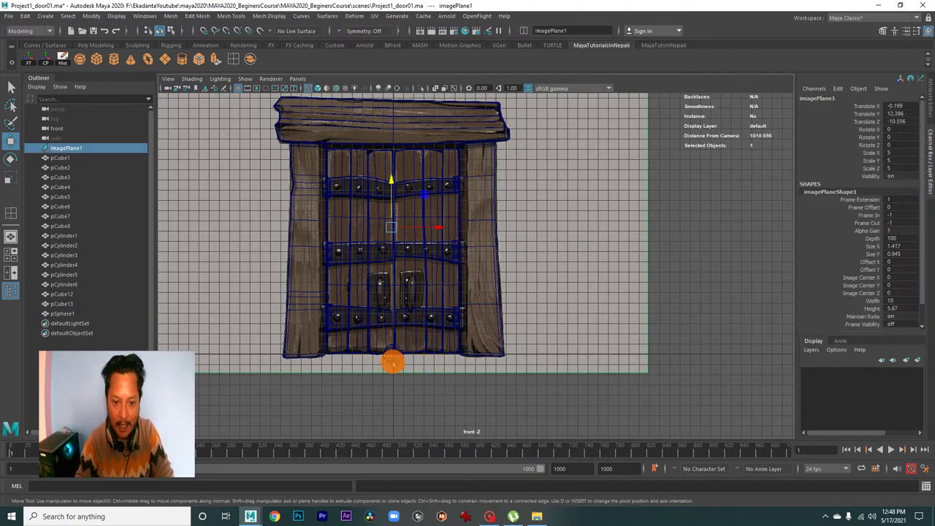
click(438, 392)
key(space)
key(space)
mouse_move(539, 292)
alt+mouse_down()
mouse_move(523, 328)
mouse_move(495, 328)
mouse_move(512, 334)
mouse_move(477, 359)
mouse_move(466, 406)
mouse_move(474, 411)
mouse_move(468, 346)
alt+mouse_up()
key(f)
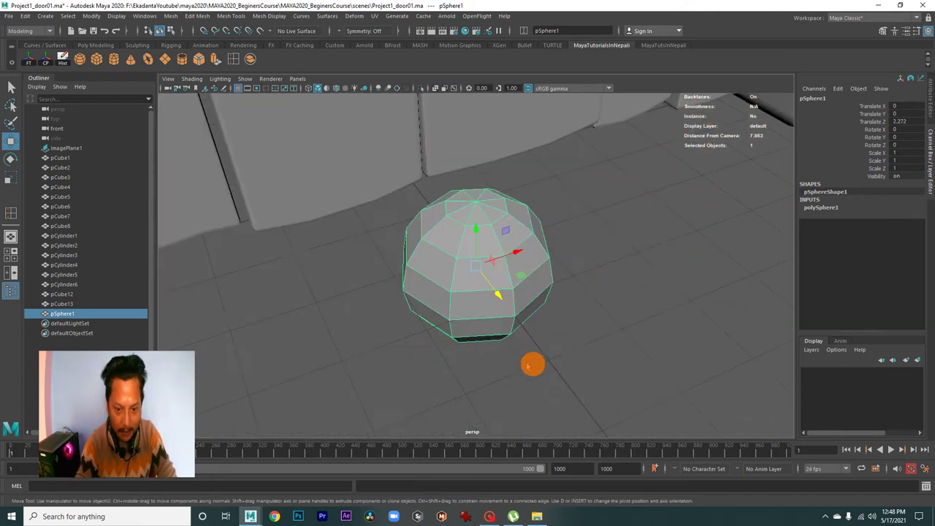
alt+right_drag(532, 365, 382, 244)
mouse_move(382, 244)
alt+mouse_down()
mouse_move(526, 312)
mouse_move(509, 266)
mouse_move(492, 271)
mouse_move(493, 282)
alt+mouse_up()
key(e)
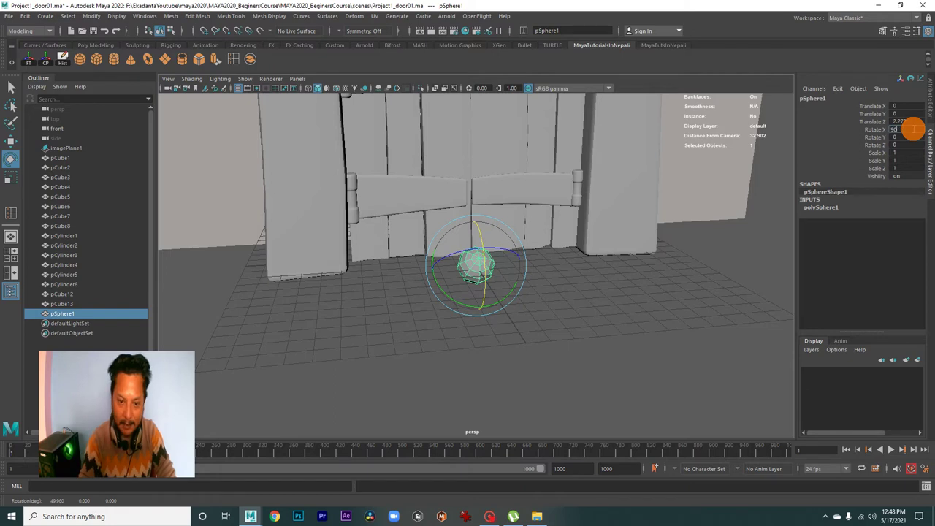
key(Return)
click(631, 353)
click(488, 268)
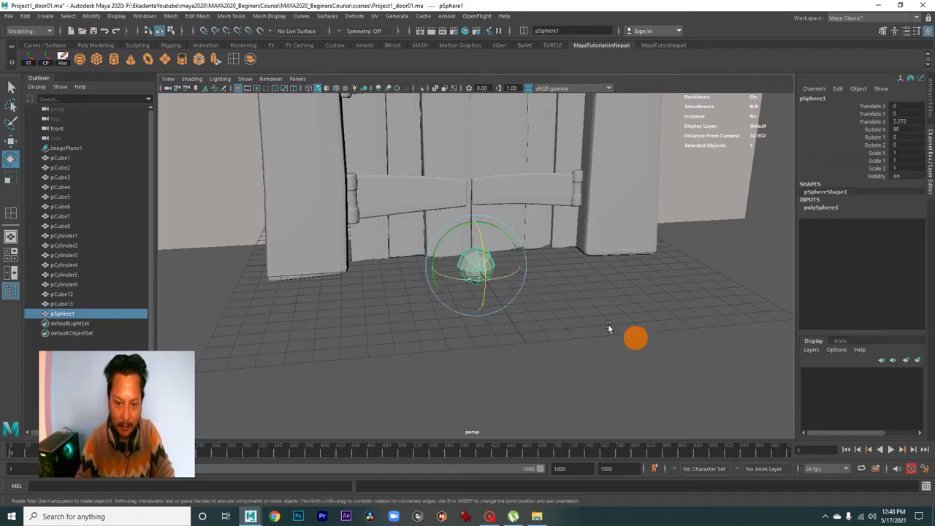
- Move the sphere onto the upper strap's rightmost rivet spot and scale it to 0.354
key(space)
key(space)
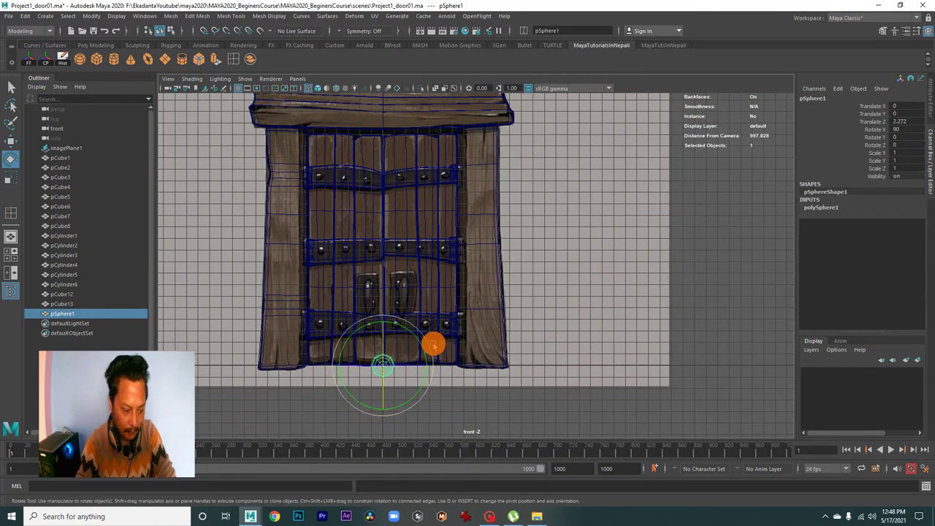
key(w)
scroll(433, 345, up, 2)
scroll(432, 371, up, 1)
middle_drag(432, 371, 427, 186)
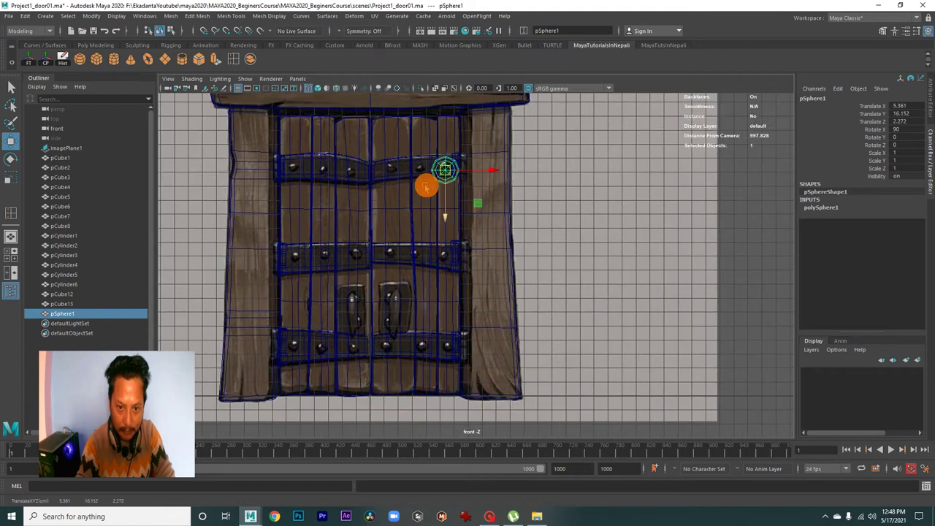
scroll(495, 307, up, 2)
scroll(649, 363, up, 2)
scroll(395, 285, up, 1)
mouse_move(395, 285)
mouse_down()
mouse_move(393, 257)
mouse_move(332, 253)
mouse_up()
key(r)
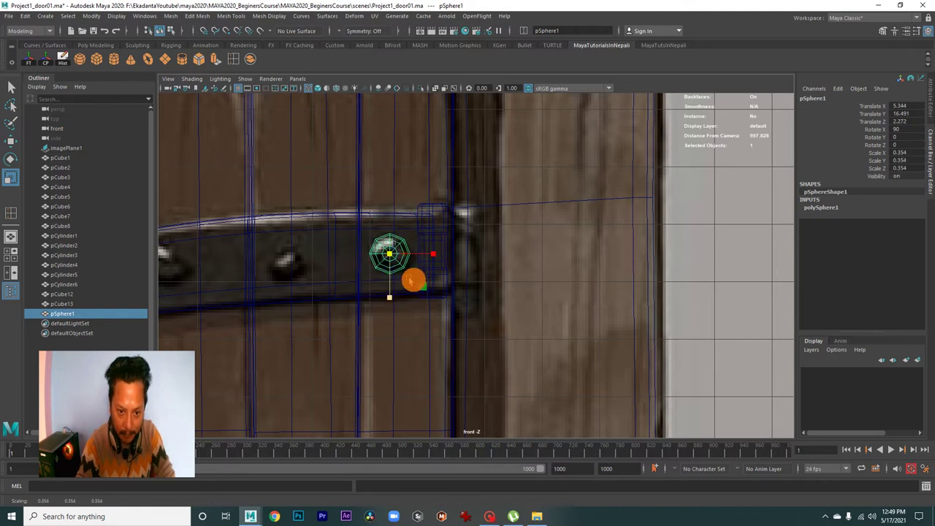
- Adjust the sphere's depth against the door in perspective, then return to front view
key(space)
key(space)
key(w)
mouse_move(612, 243)
alt+mouse_down()
mouse_move(536, 240)
mouse_move(534, 355)
mouse_move(572, 298)
mouse_move(517, 250)
mouse_move(504, 278)
mouse_move(599, 309)
mouse_move(525, 263)
alt+mouse_up()
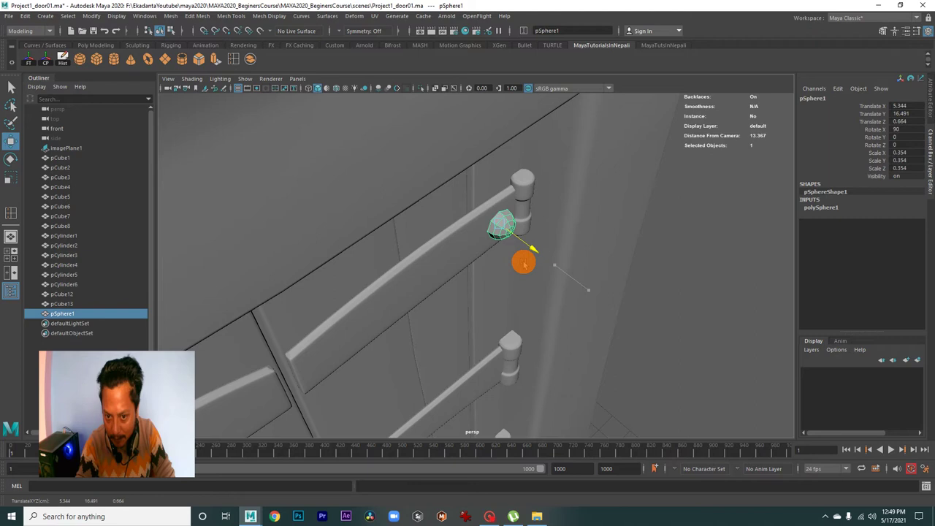
key(space)
key(space)
- Copy the rivet onto the next two rivet spots leftward on the upper strap, resizing each
mouse_move(476, 336)
alt+right_down()
mouse_move(412, 290)
mouse_move(464, 320)
mouse_move(599, 493)
alt+right_up()
key(ctrl+d)
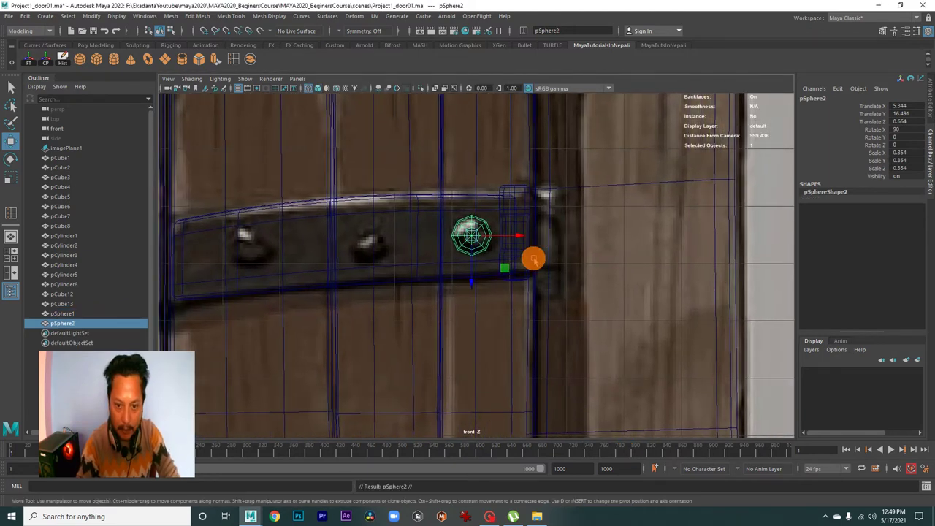
drag(471, 235, 382, 251)
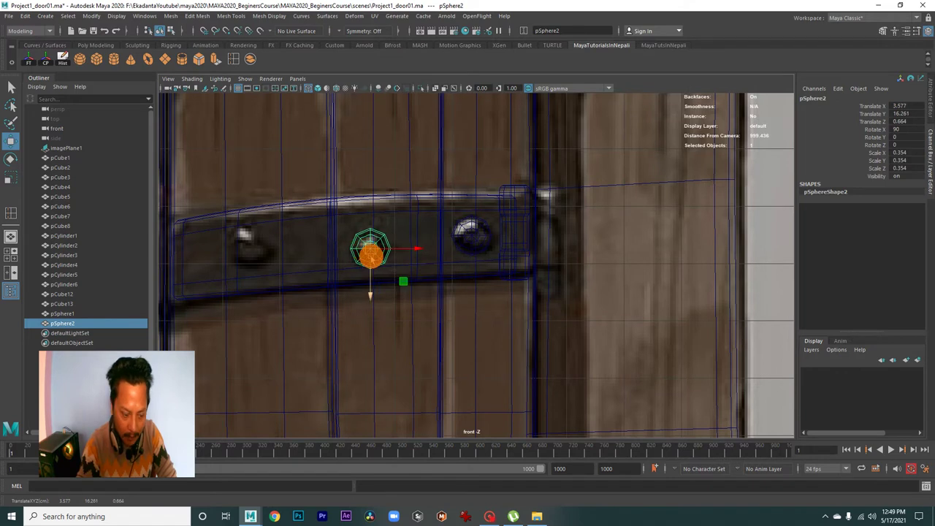
key(r)
middle_drag(404, 281, 397, 280)
alt+middle_drag(369, 250, 429, 269)
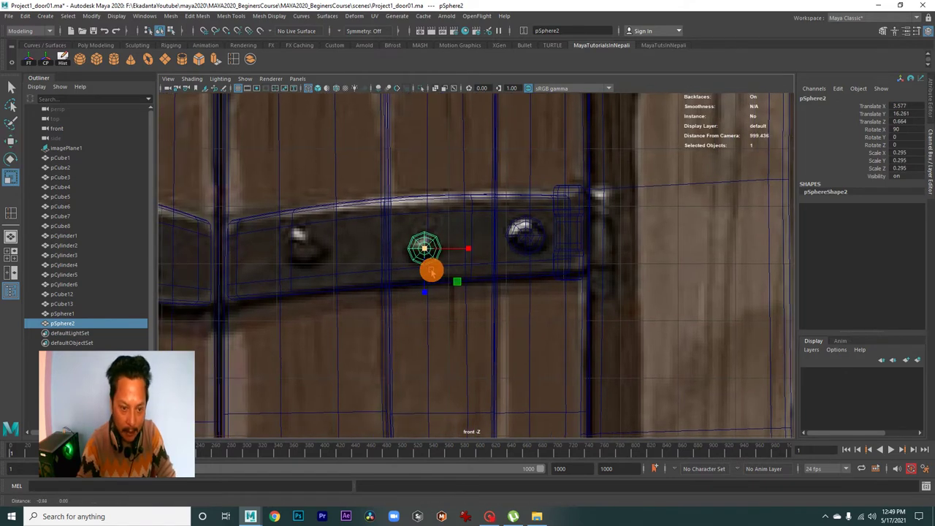
key(w)
key(ctrl+d)
mouse_move(417, 252)
mouse_down()
mouse_move(307, 255)
mouse_move(436, 294)
mouse_up()
key(r)
scroll(381, 277, down, 3)
alt+middle_drag(380, 277, 384, 244)
- Copy a rivet down onto the middle strap and shrink it slightly
key(ctrl+d)
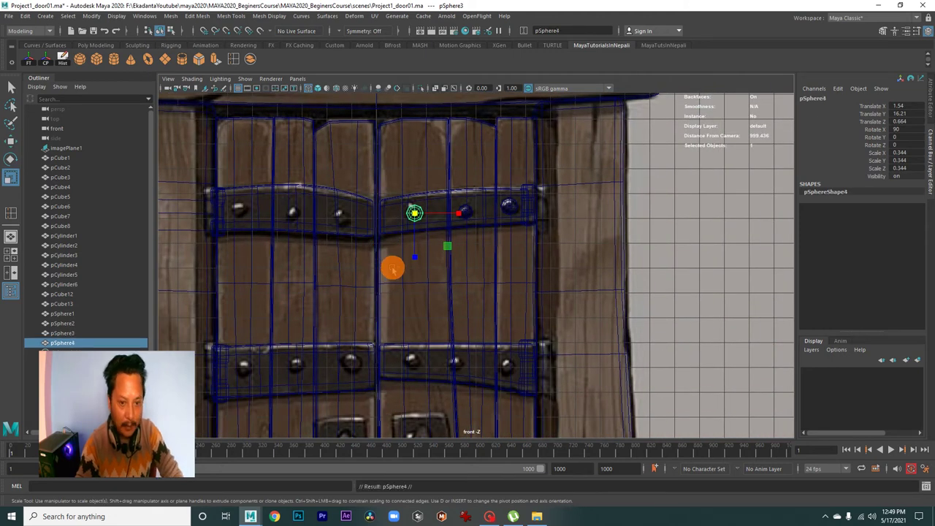
key(w)
drag(416, 216, 414, 366)
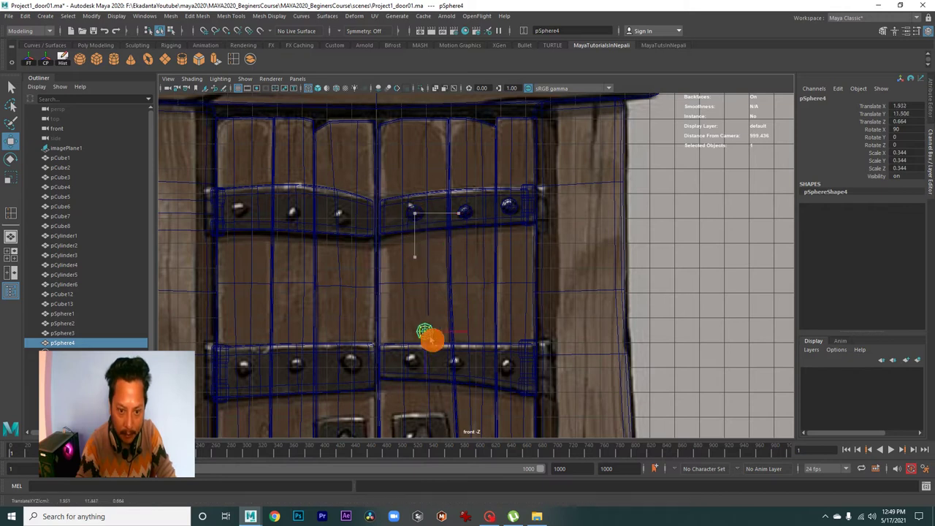
alt+middle_drag(415, 364, 413, 344)
scroll(618, 359, up, 2)
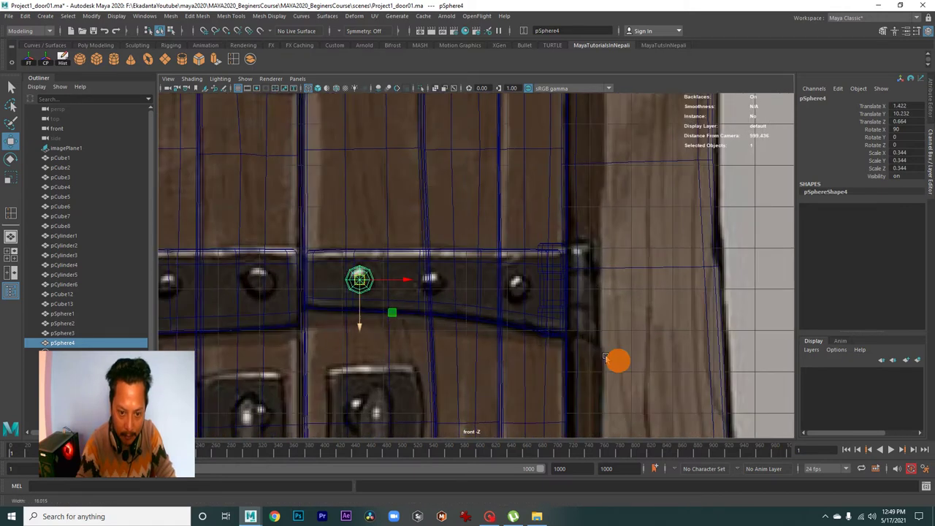
scroll(417, 317, up, 2)
scroll(530, 368, up, 1)
key(r)
drag(394, 261, 391, 261)
- Add another rivet copy to the right on the middle strap, shrinking it to fit
key(ctrl+d)
key(w)
scroll(424, 276, down, 1)
drag(423, 279, 517, 272)
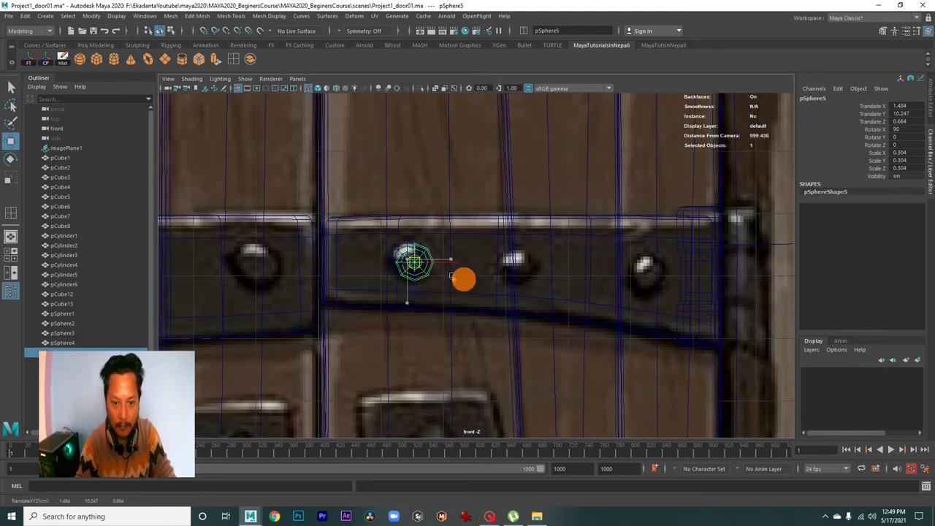
key(r)
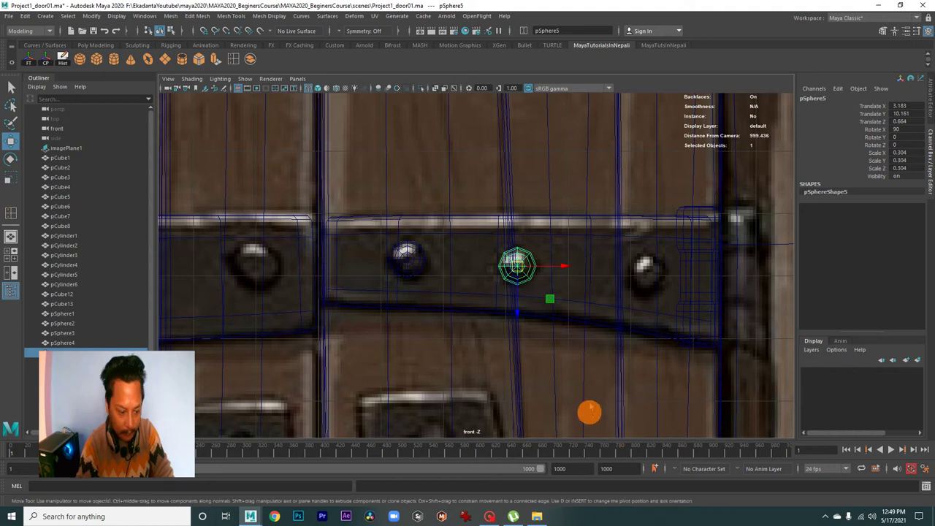
drag(517, 265, 553, 307)
scroll(499, 299, down, 2)
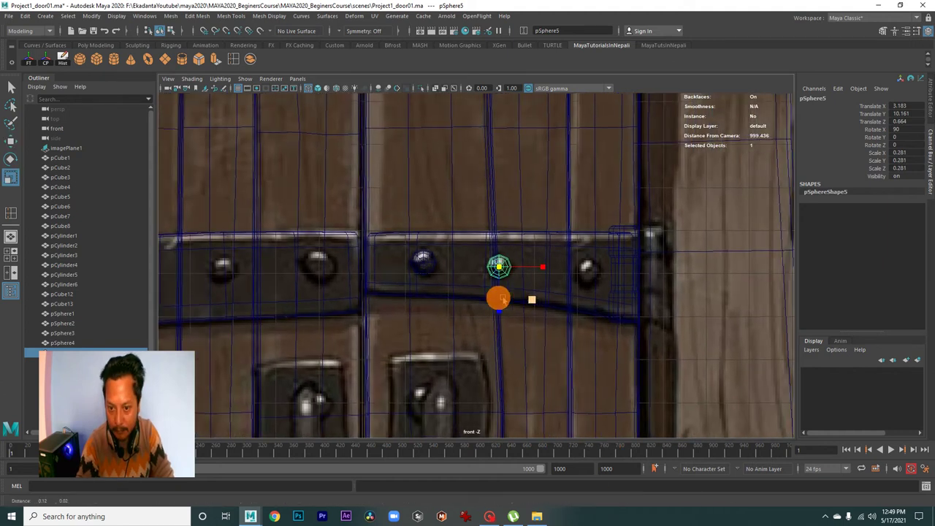
key(w)
- Copy another rivet, scale it slightly, and move it down onto the lowest strap at X 3.75
key(ctrl+d)
mouse_move(436, 259)
mouse_down()
mouse_move(501, 276)
mouse_move(537, 272)
mouse_up()
key(r)
scroll(567, 307, down, 2)
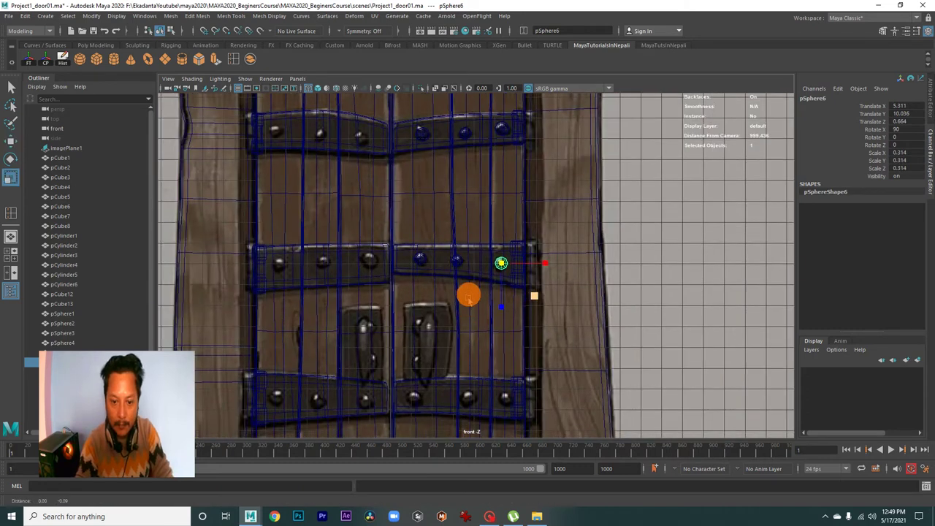
scroll(468, 294, down, 1)
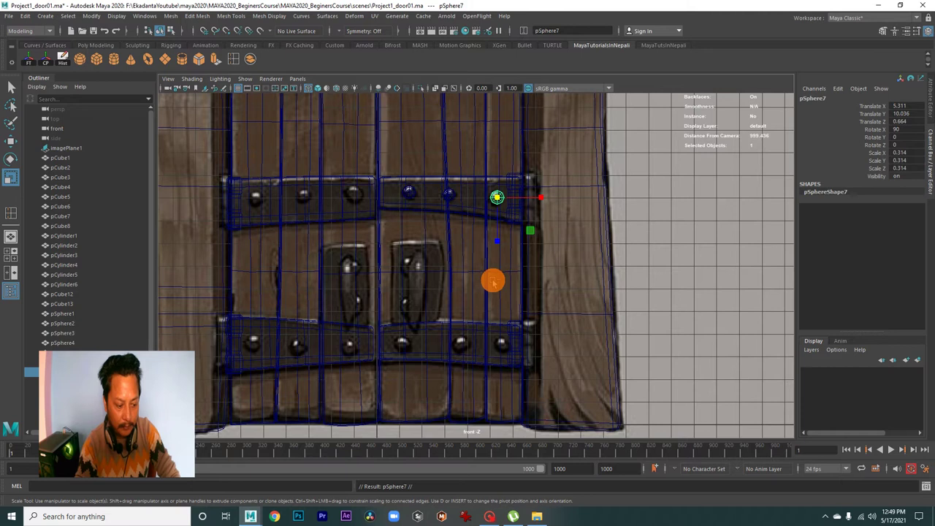
key(w)
drag(500, 198, 505, 336)
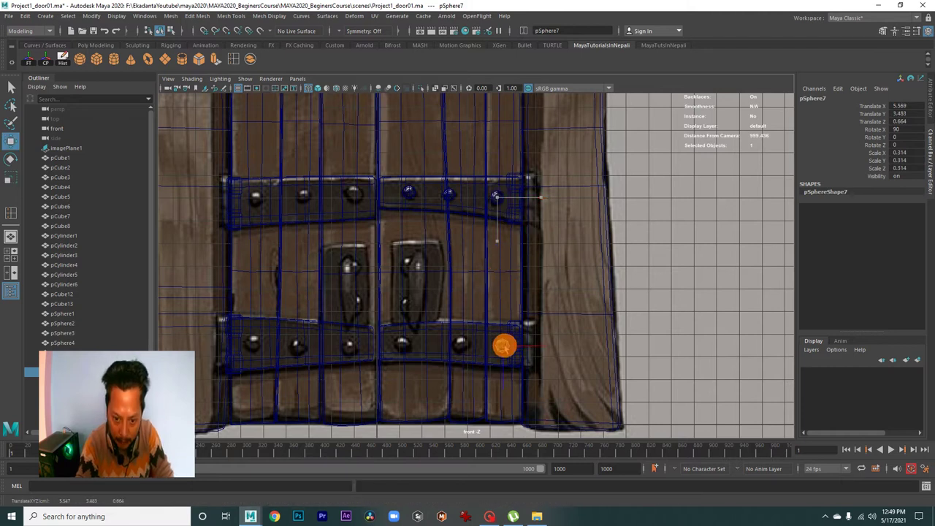
key(f)
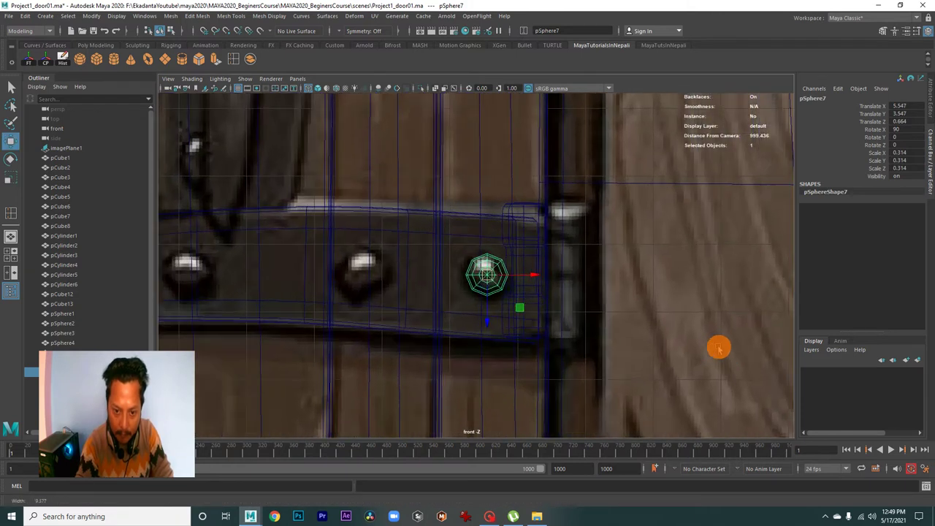
mouse_move(487, 275)
mouse_down()
mouse_move(520, 277)
mouse_move(512, 281)
mouse_up()
key(ctrl+d)
scroll(487, 275, down, 5)
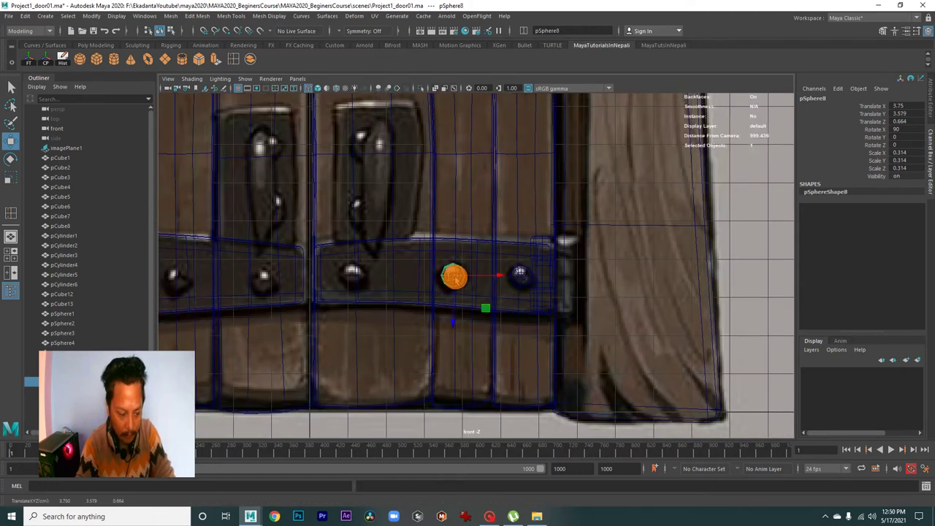
- Enlarge the current rivet, then place a smaller copy on the next lower-strap stud
key(r)
drag(454, 276, 478, 298)
scroll(478, 298, down, 1)
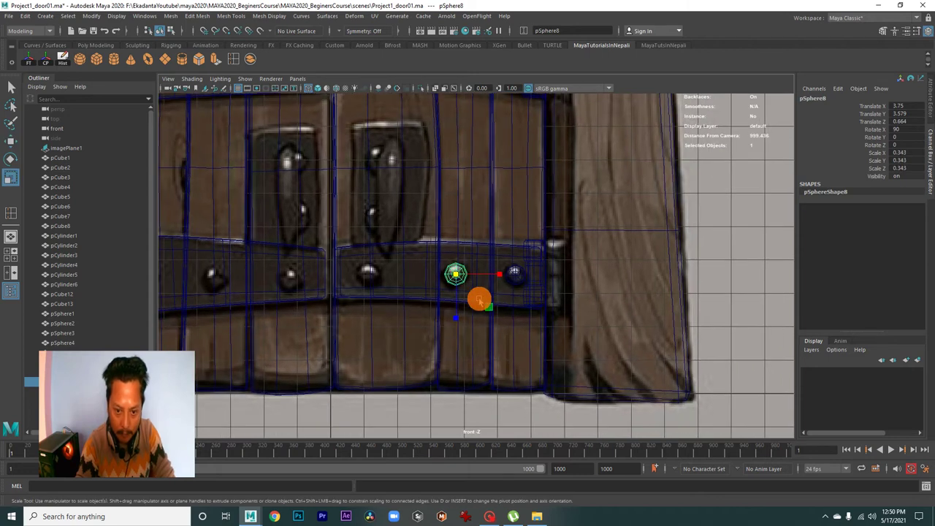
alt+middle_drag(478, 298, 505, 301)
key(w)
drag(488, 283, 395, 276)
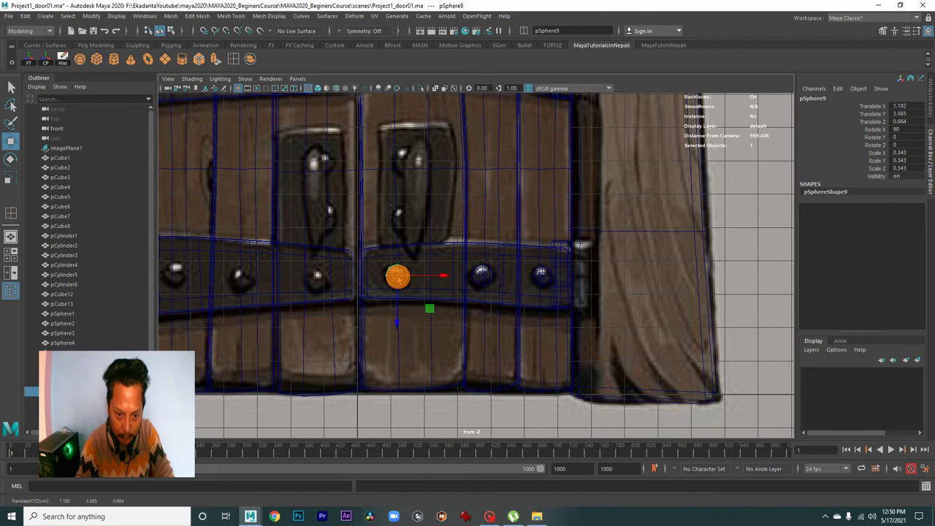
key(r)
drag(398, 276, 387, 277)
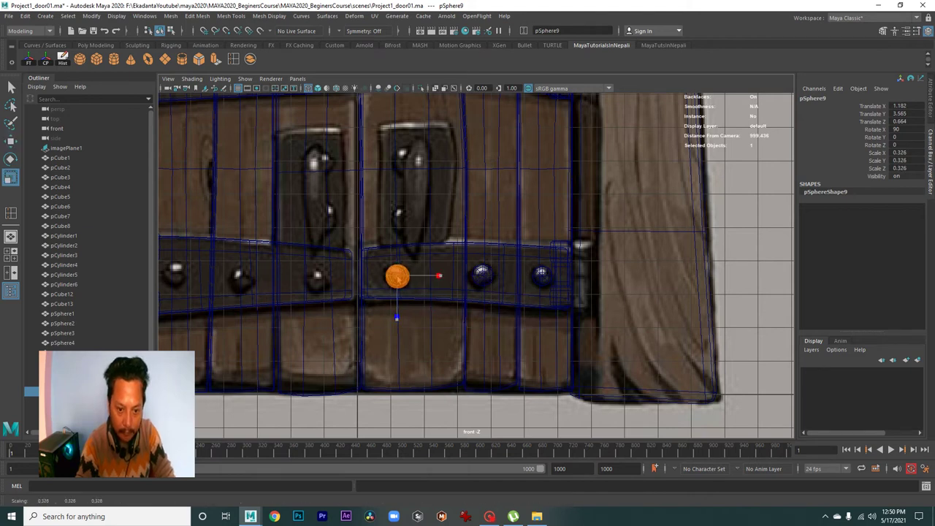
scroll(398, 277, down, 1)
mouse_move(414, 299)
alt+middle_down()
mouse_move(527, 347)
mouse_move(538, 338)
alt+middle_up()
scroll(538, 339, up, 1)
key(w)
- Add three more rivet copies leftward along the lower strap to the outermost stud, sizing each to match
key(ctrl+d)
drag(529, 318, 447, 319)
scroll(451, 324, up, 1)
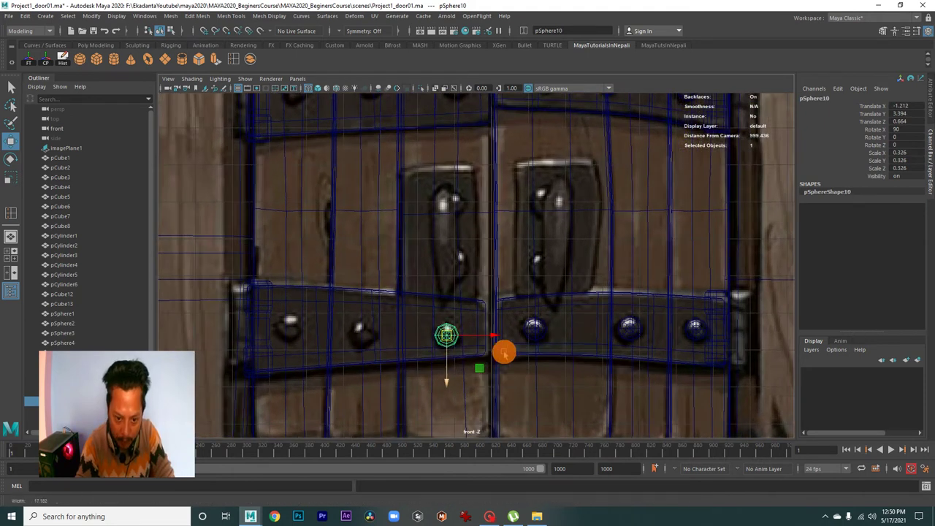
alt+middle_drag(503, 350, 511, 311)
key(ctrl+d)
mouse_move(507, 279)
mouse_down()
mouse_move(427, 285)
mouse_move(445, 307)
mouse_up()
key(r)
scroll(471, 317, down, 1)
alt+middle_drag(471, 318, 487, 324)
key(w)
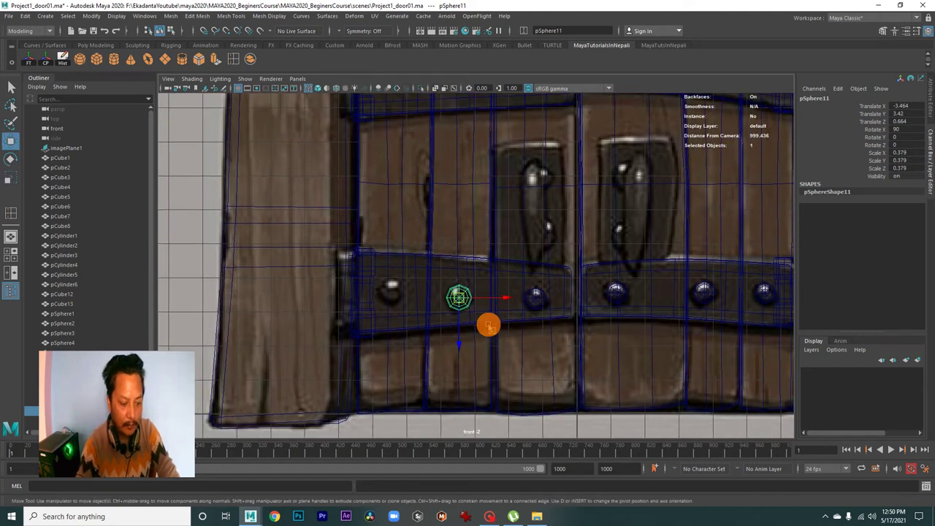
key(ctrl+d)
drag(457, 298, 407, 294)
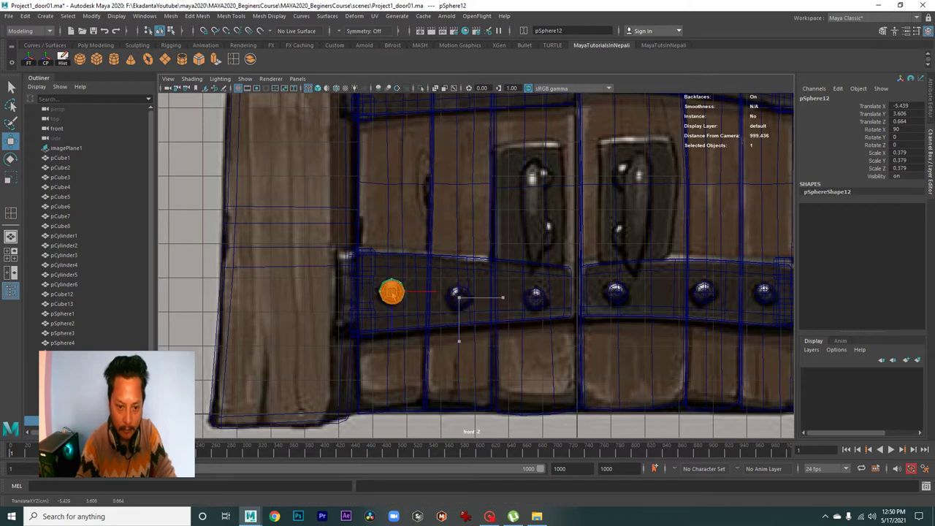
key(r)
drag(390, 294, 424, 319)
scroll(424, 319, down, 1)
alt+middle_drag(424, 319, 449, 363)
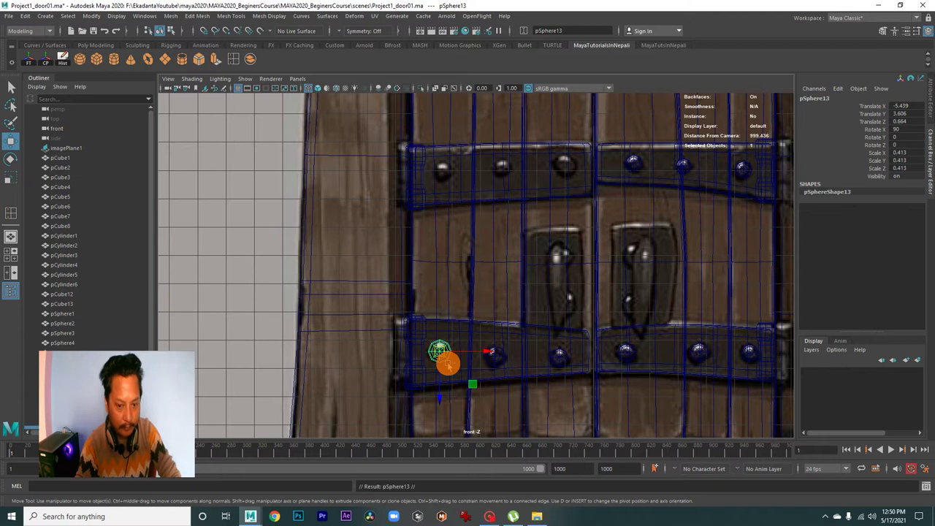
- Move a rivet up onto the upper strap and shrink it to match the stud
mouse_move(441, 352)
mouse_down()
mouse_move(441, 142)
mouse_move(444, 172)
mouse_up()
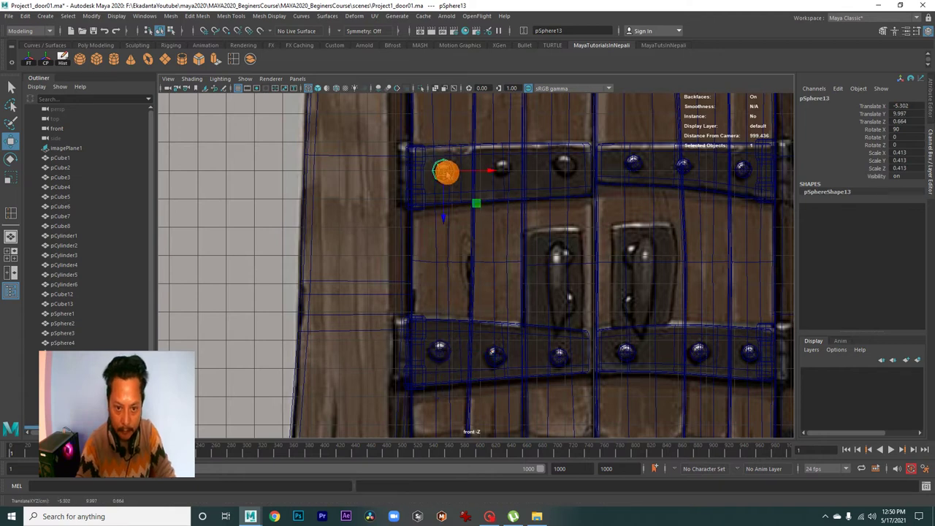
alt+middle_drag(445, 172, 463, 319)
alt+right_drag(426, 314, 713, 416)
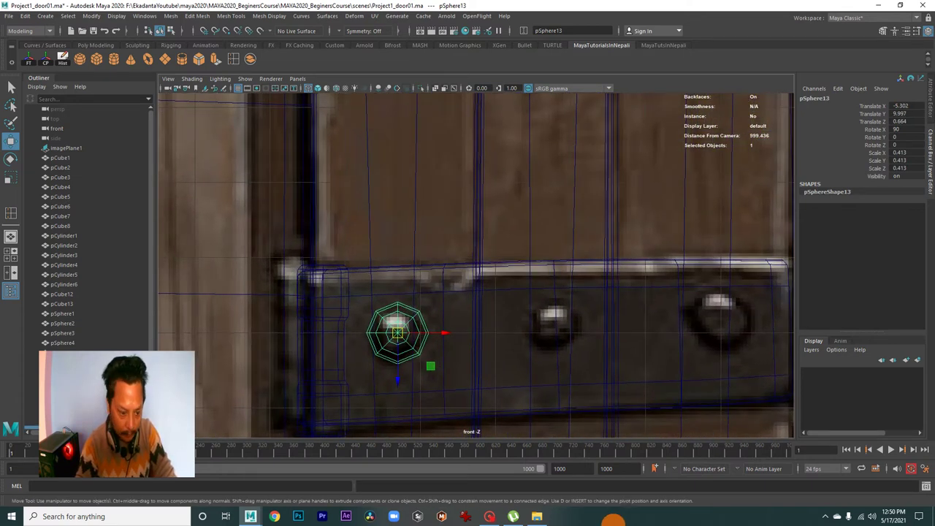
key(r)
drag(399, 333, 380, 333)
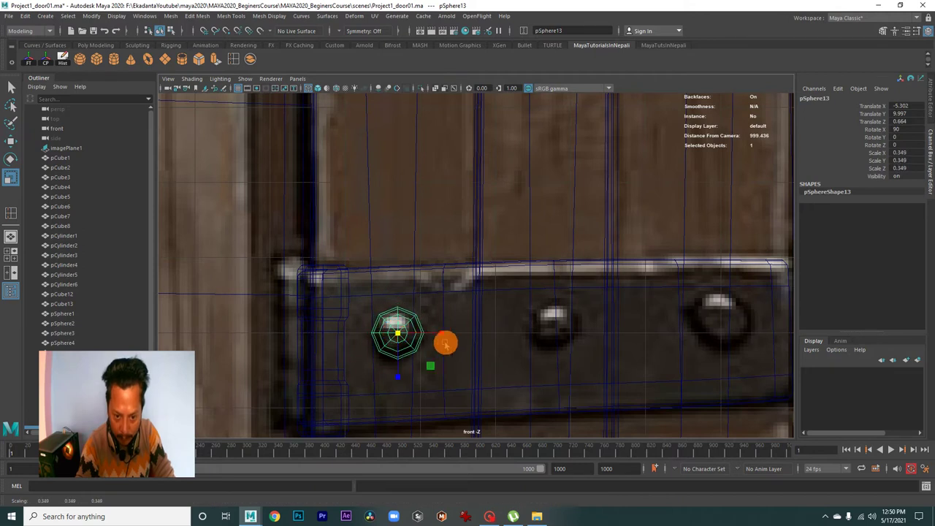
scroll(409, 307, down, 3)
key(w)
- Add two more rivets rightward on the upper strap, ending with pSphere15 scaled 0.371 at X -0.946, Y 10.162
key(ctrl+d)
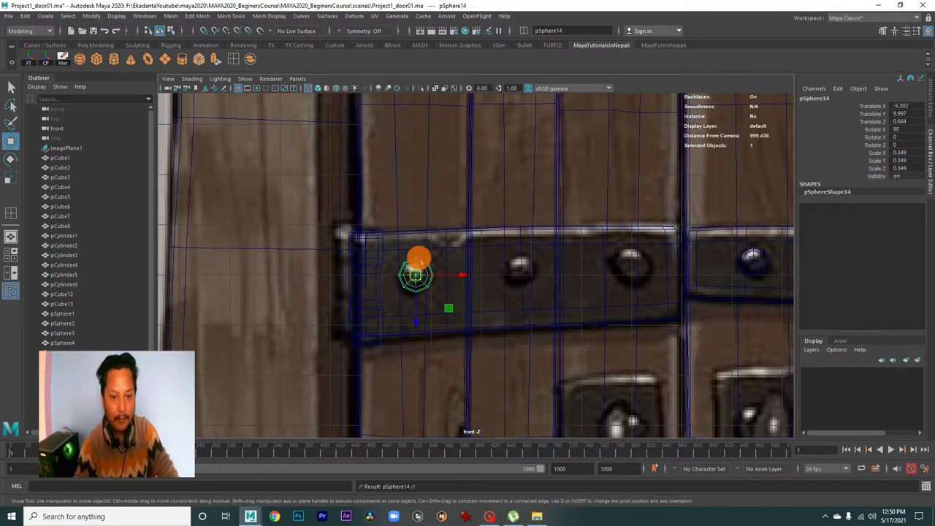
drag(419, 279, 522, 269)
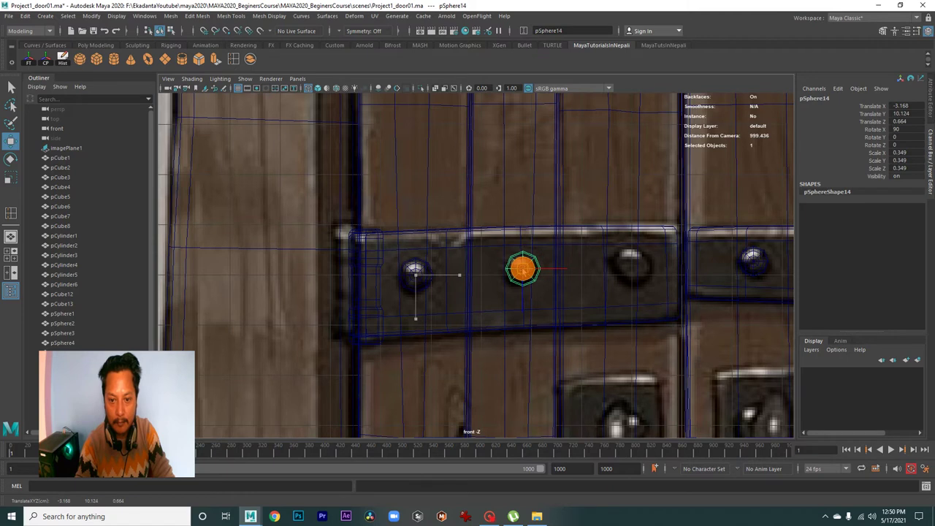
key(r)
drag(524, 270, 522, 272)
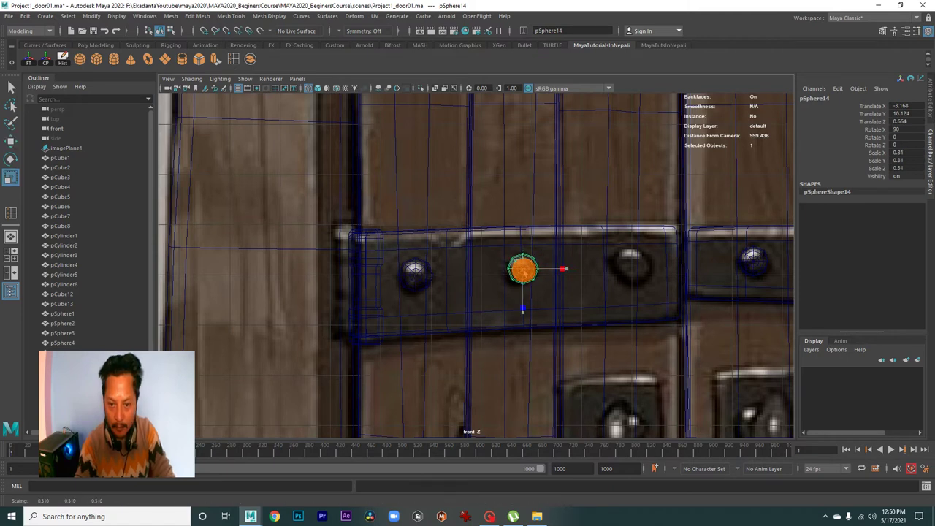
alt+middle_drag(522, 271, 475, 261)
key(w)
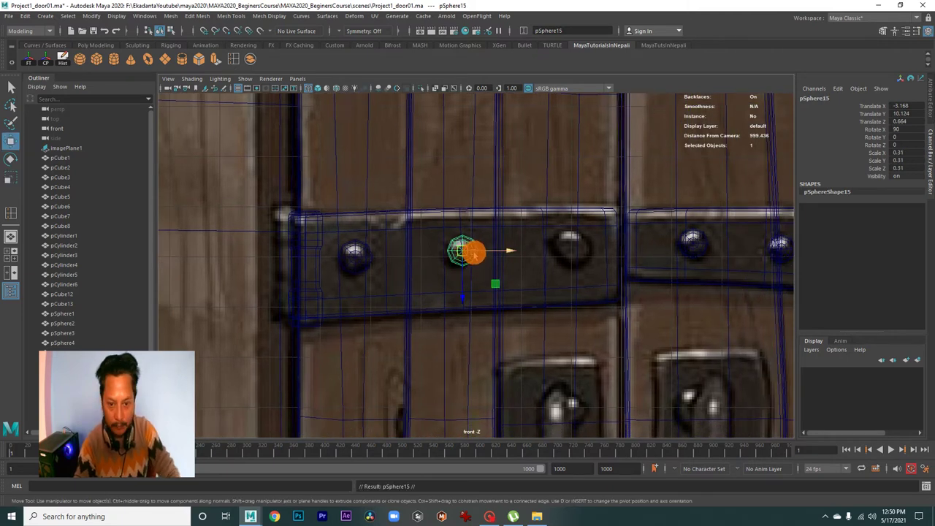
drag(467, 252, 573, 249)
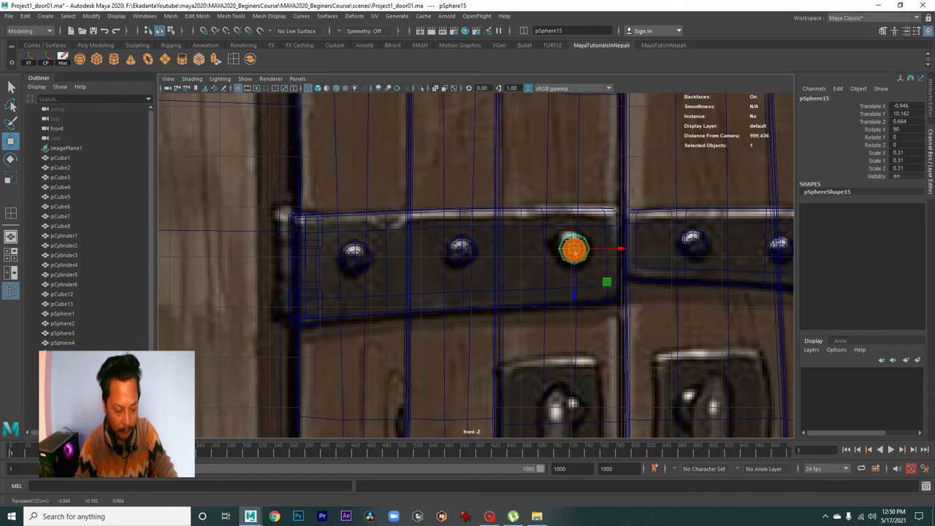
key(r)
drag(573, 249, 579, 248)
mouse_move(573, 249)
alt+right_down()
mouse_move(476, 229)
mouse_move(511, 252)
alt+right_up()
- Duplicate a rivet up onto a top-strap stud in the textured front view and shrink it to fit
alt+drag(665, 192, 387, 229)
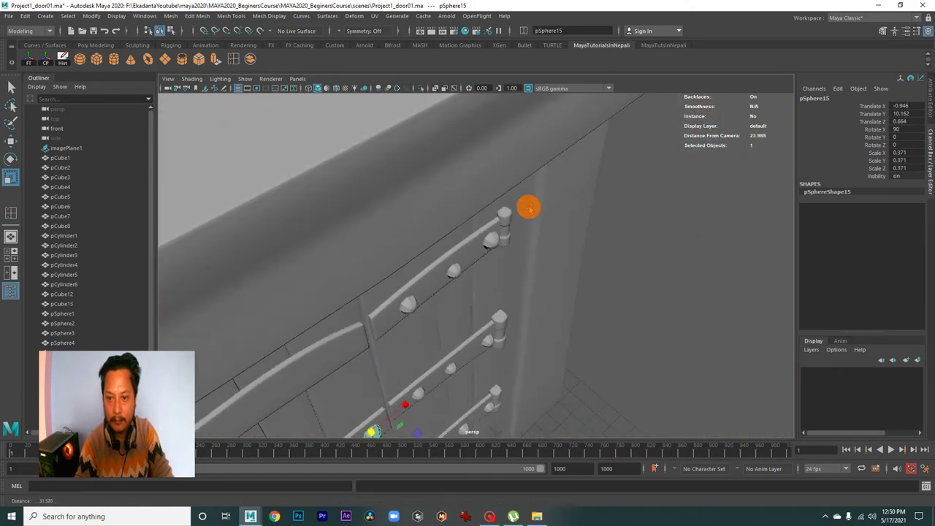
key(space)
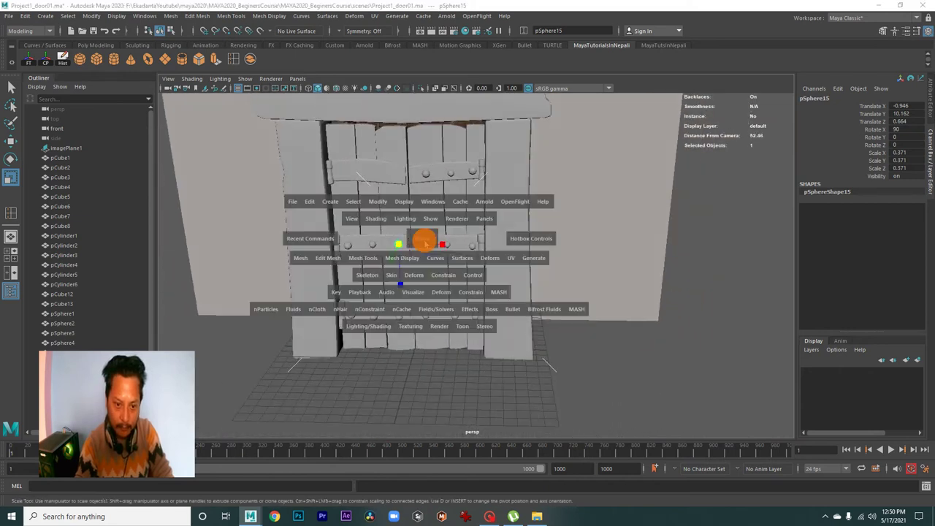
key(space)
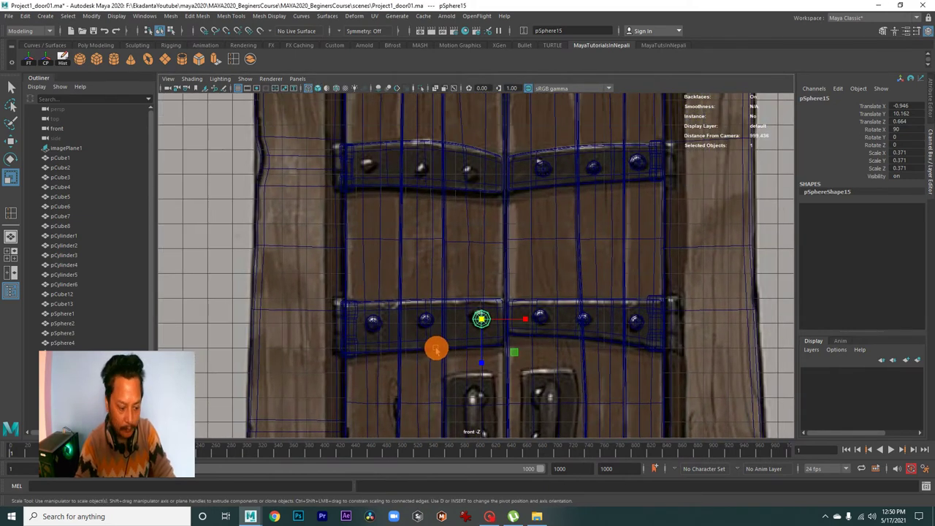
key(w)
key(ctrl+d)
drag(487, 293, 467, 176)
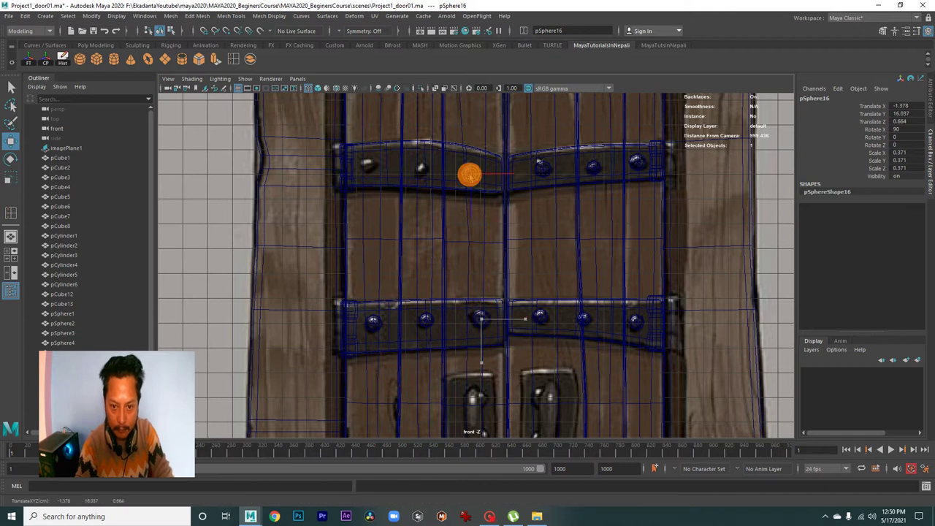
alt+right_drag(468, 175, 577, 271)
alt+middle_drag(577, 271, 512, 378)
alt+right_drag(512, 378, 612, 380)
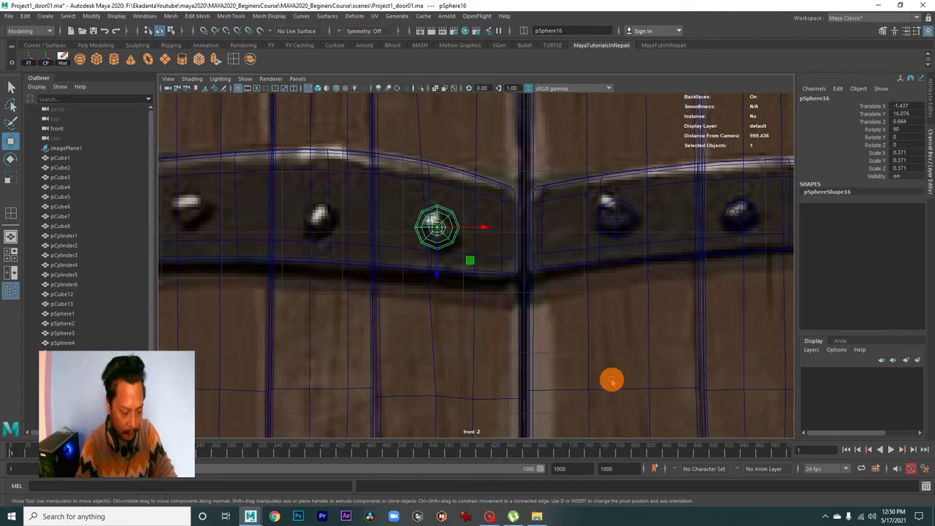
key(r)
drag(440, 229, 436, 227)
- Place two more rivets leftward on the top strap, ending with pSphere18 scaled 0.288 at X -5.532, Y 16.39
alt+middle_drag(436, 227, 472, 229)
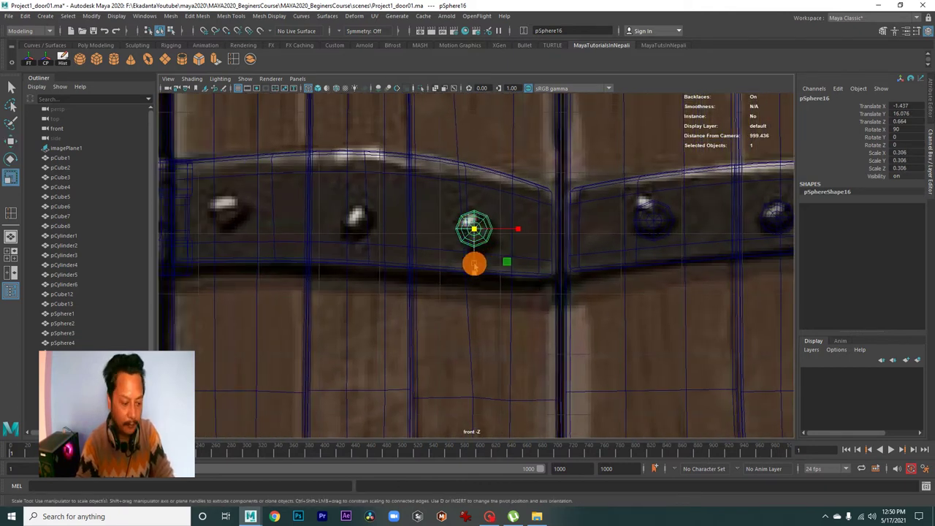
key(w)
drag(474, 227, 354, 227)
key(r)
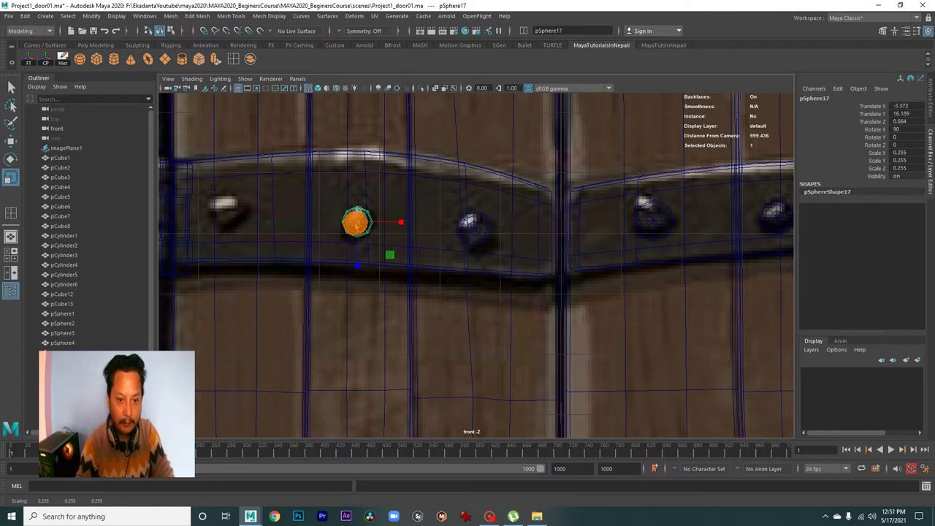
alt+middle_drag(358, 228, 442, 233)
key(w)
drag(442, 227, 313, 215)
key(r)
scroll(319, 220, down, 5)
- Maximize the perspective view and orbit the riveted door from front and side angles with nothing selected
key(space)
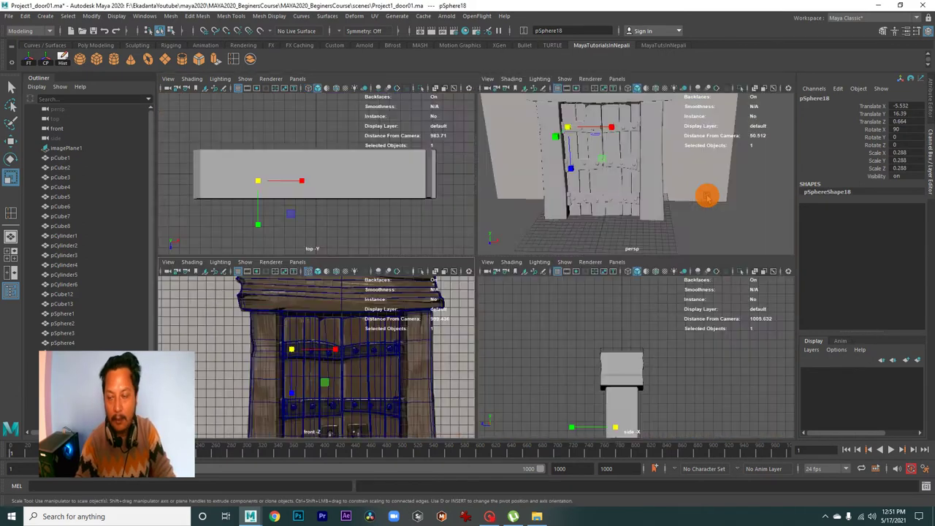
key(space)
scroll(592, 296, up, 3)
mouse_move(593, 296)
alt+mouse_down()
mouse_move(486, 288)
mouse_move(515, 318)
mouse_move(526, 298)
mouse_move(459, 301)
alt+mouse_up()
mouse_move(458, 302)
alt+right_down()
mouse_move(630, 326)
mouse_move(372, 260)
alt+right_up()
mouse_move(372, 260)
alt+mouse_down()
mouse_move(524, 250)
mouse_move(515, 180)
mouse_move(585, 409)
mouse_move(564, 373)
mouse_move(622, 355)
alt+mouse_up()
click(477, 328)
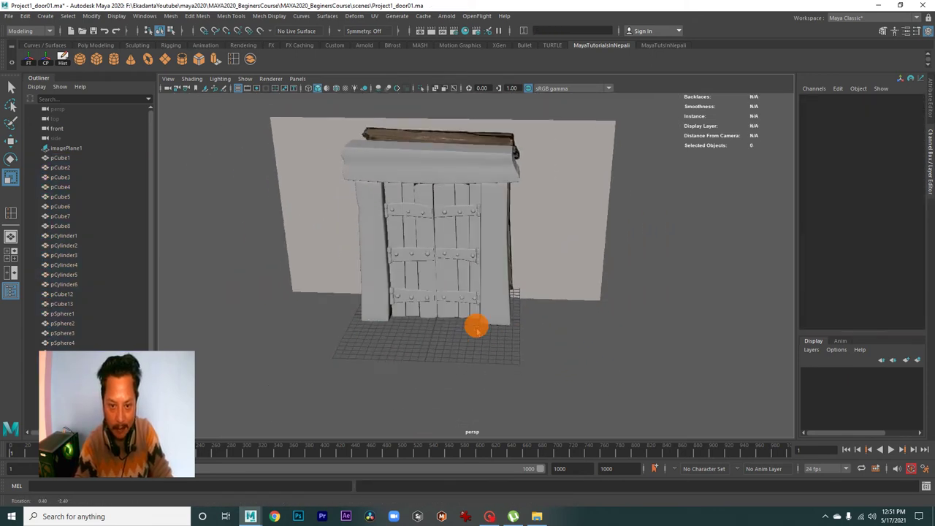
scroll(476, 327, up, 5)
mouse_move(548, 355)
alt+mouse_down()
mouse_move(442, 295)
mouse_move(507, 314)
mouse_move(396, 355)
mouse_move(413, 286)
mouse_move(543, 295)
mouse_move(507, 303)
mouse_move(497, 278)
mouse_move(484, 285)
alt+mouse_up()
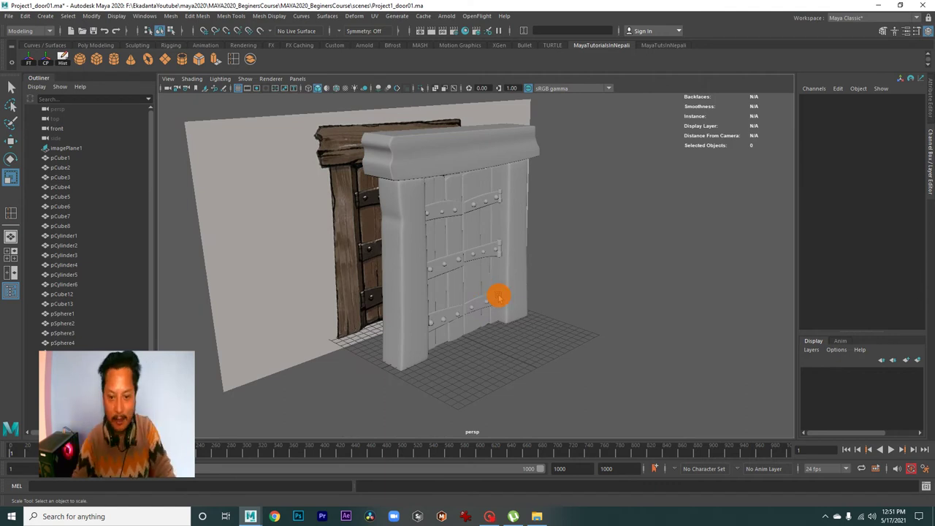
alt+drag(592, 307, 537, 274)
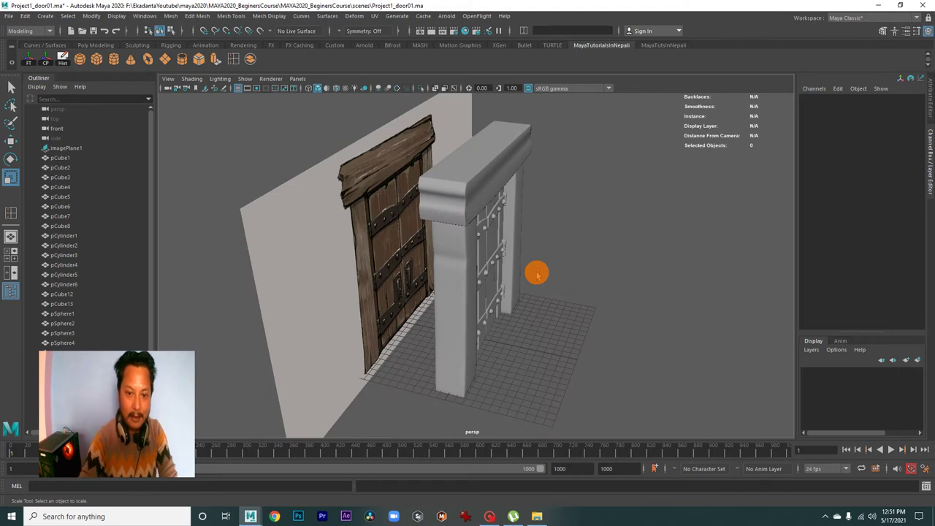
- Return to the textured front view and zoom in on the reference's two door handle plates
mouse_move(537, 293)
alt+mouse_down()
mouse_move(494, 294)
mouse_move(551, 288)
mouse_move(411, 309)
mouse_move(426, 302)
mouse_move(382, 285)
mouse_move(419, 267)
mouse_move(595, 273)
mouse_move(541, 274)
mouse_move(553, 288)
mouse_move(585, 293)
mouse_move(583, 285)
mouse_move(448, 273)
mouse_move(484, 330)
mouse_move(527, 331)
mouse_move(460, 329)
mouse_move(511, 309)
mouse_move(476, 302)
mouse_move(497, 335)
mouse_move(470, 372)
alt+mouse_up()
mouse_move(470, 372)
alt+right_down()
mouse_move(459, 321)
mouse_move(475, 296)
alt+right_up()
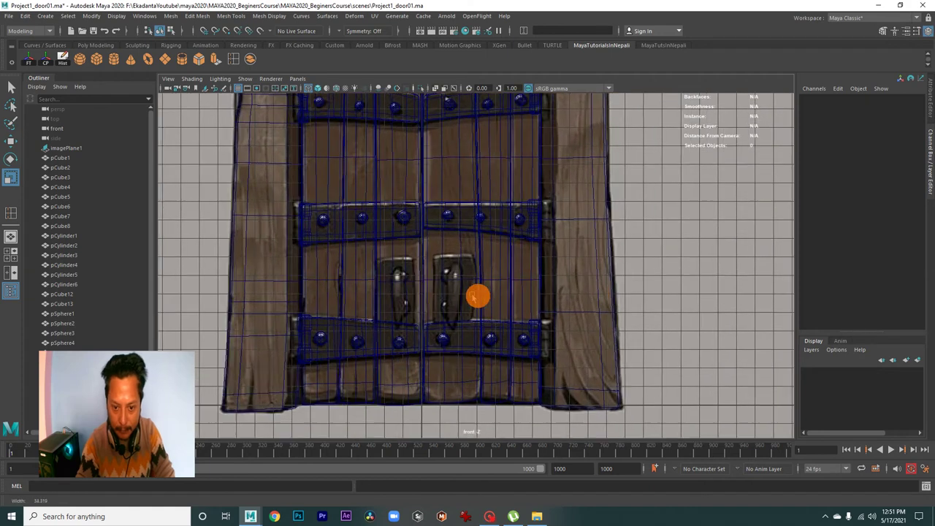
alt+middle_drag(475, 296, 396, 274)
mouse_move(397, 274)
alt+right_down()
mouse_move(428, 282)
mouse_move(497, 351)
alt+right_up()
alt+middle_drag(497, 350, 441, 263)
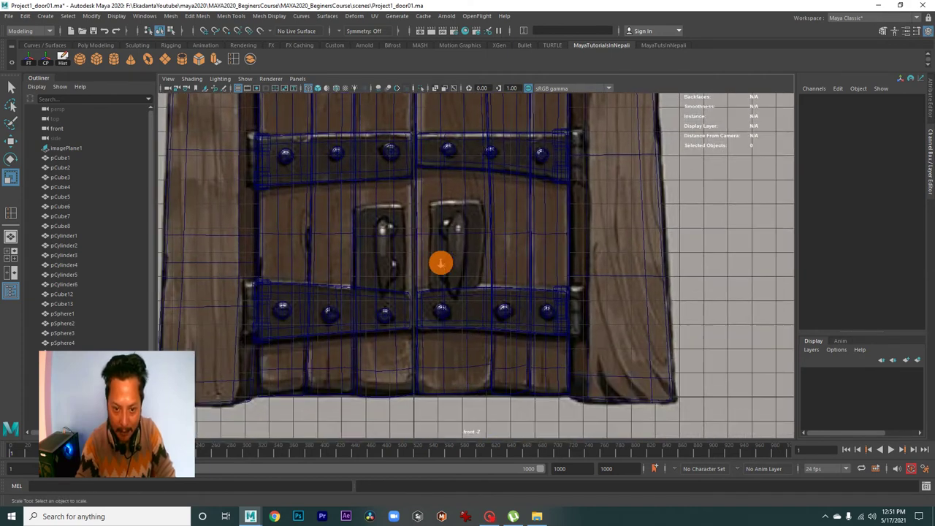
alt+right_drag(440, 263, 551, 326)
mouse_move(467, 218)
alt+right_down()
mouse_move(506, 227)
mouse_move(476, 238)
mouse_move(526, 252)
alt+right_up()
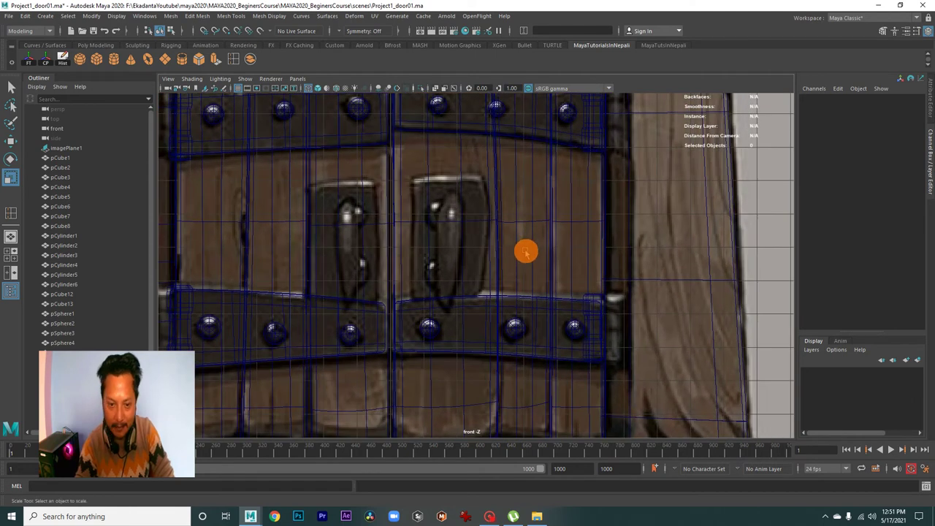
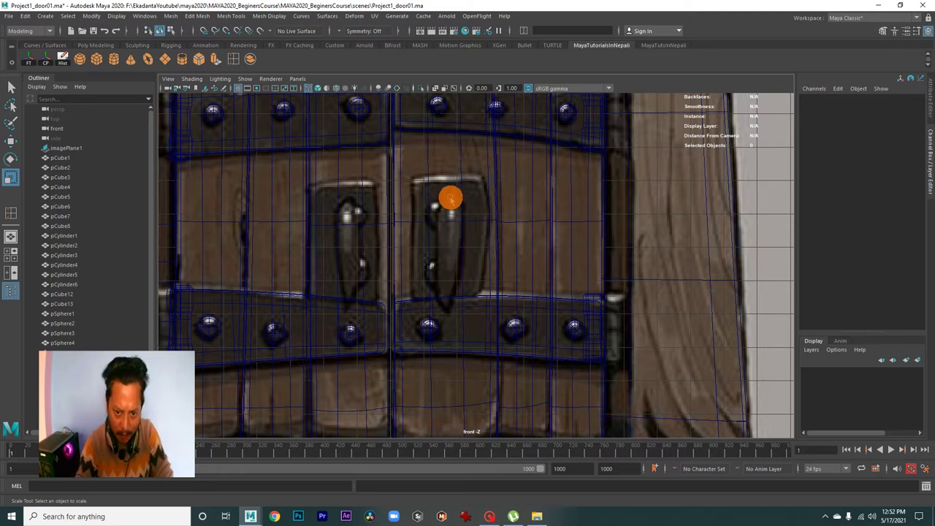
- Create a new polygon cube for the right handle's backing plate
scroll(491, 294, down, 5)
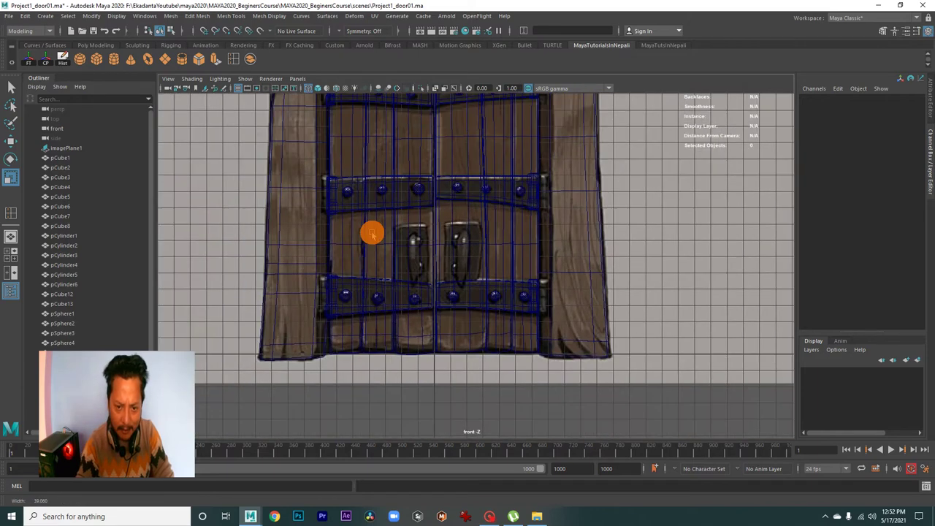
scroll(442, 265, up, 1)
scroll(513, 276, up, 2)
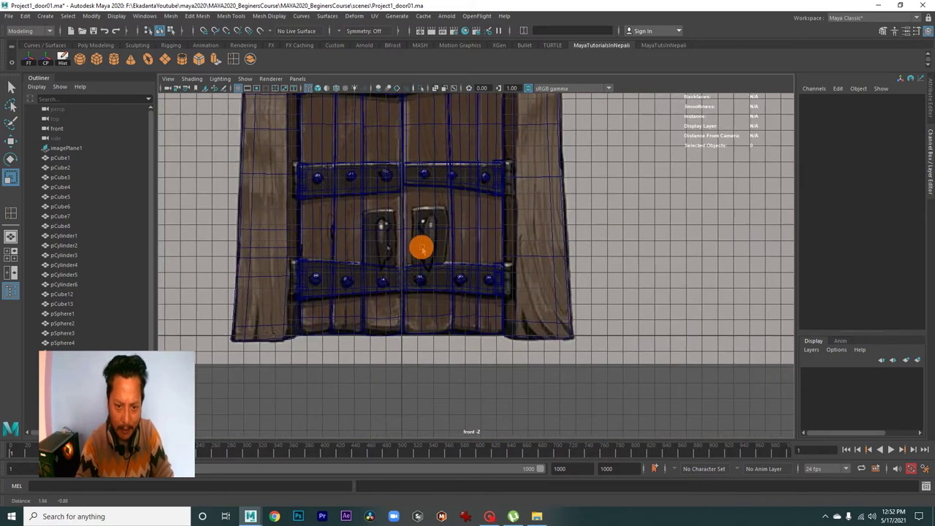
scroll(633, 317, up, 3)
scroll(482, 299, down, 1)
scroll(528, 319, up, 1)
scroll(505, 307, down, 1)
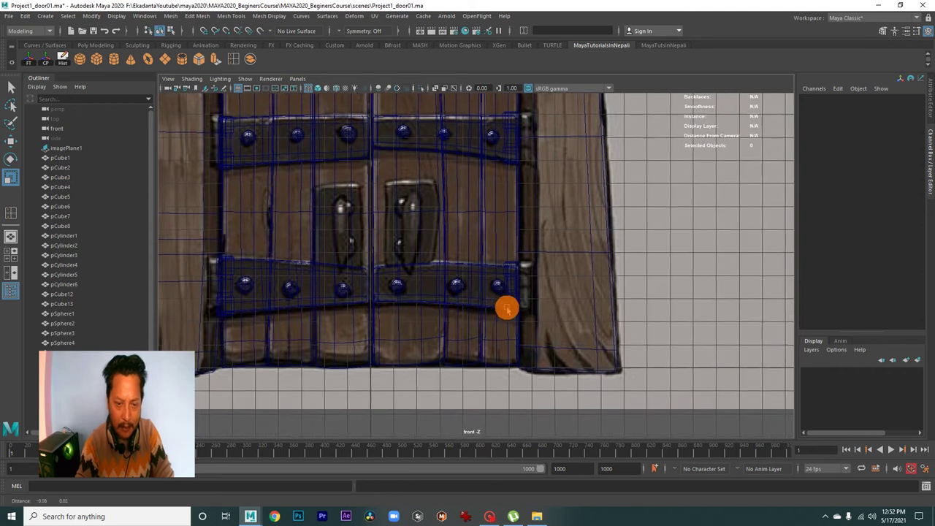
scroll(412, 263, down, 2)
scroll(422, 265, up, 1)
scroll(507, 293, up, 2)
scroll(506, 293, up, 1)
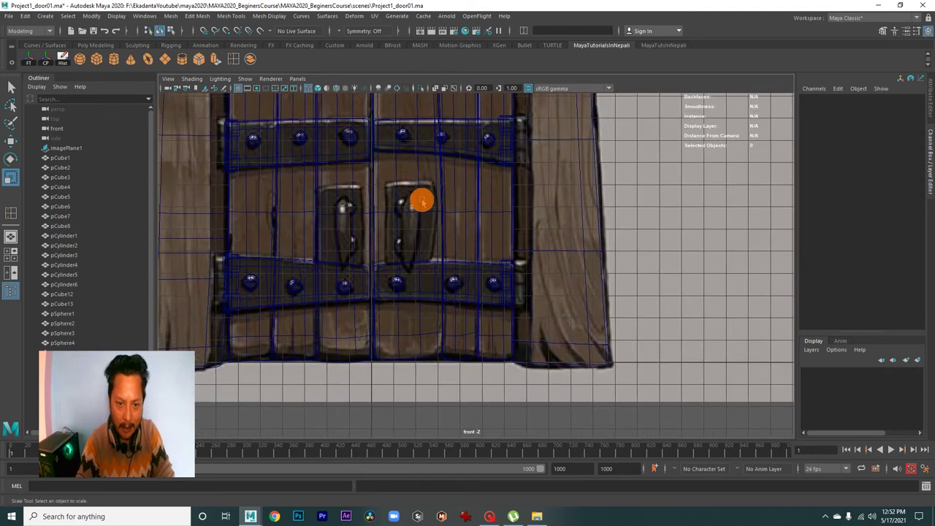
click(97, 58)
scroll(402, 257, down, 1)
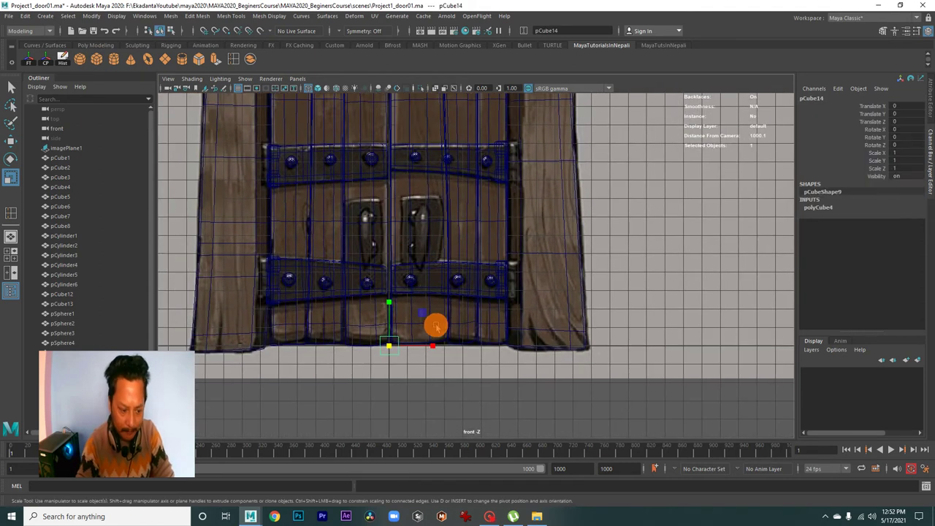
- Move and scale the cube over the right handle's backing plate
mouse_move(409, 333)
mouse_down()
mouse_move(418, 324)
mouse_move(417, 216)
mouse_up()
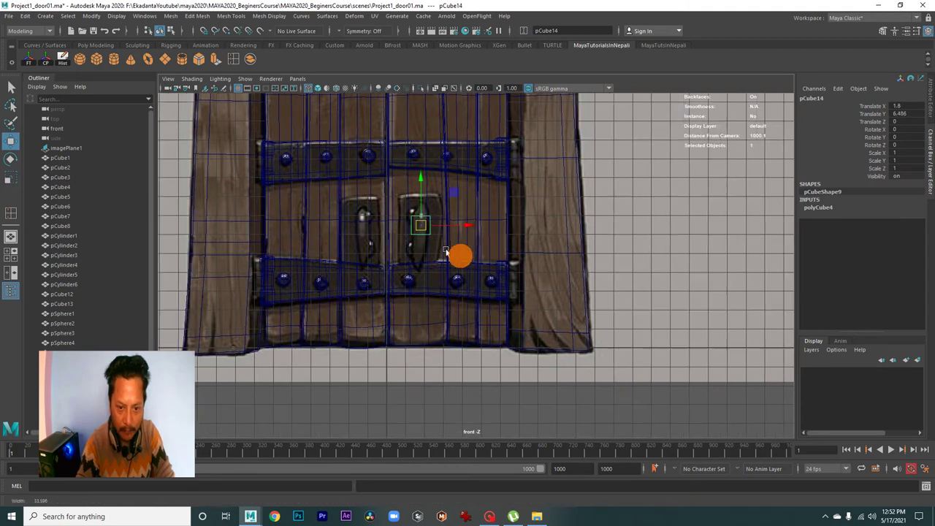
scroll(438, 278, up, 2)
scroll(449, 296, up, 1)
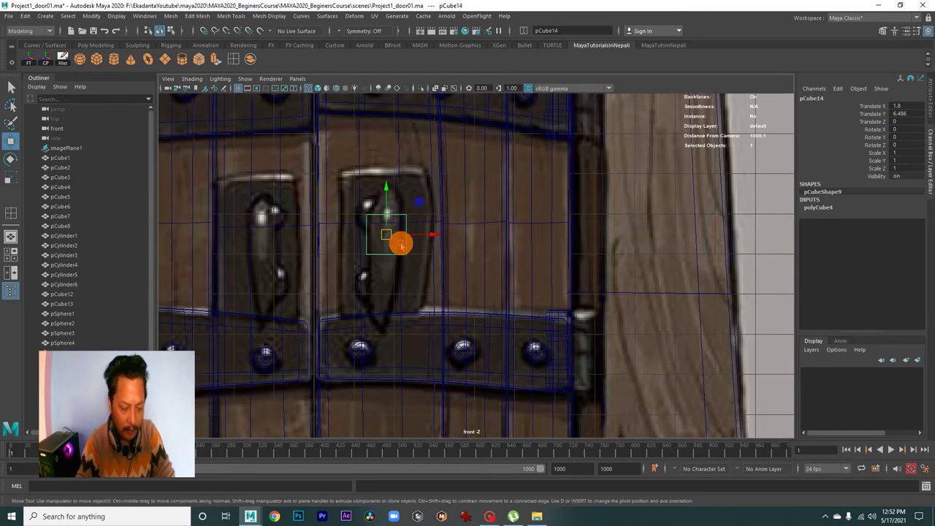
drag(390, 236, 422, 261)
key(r)
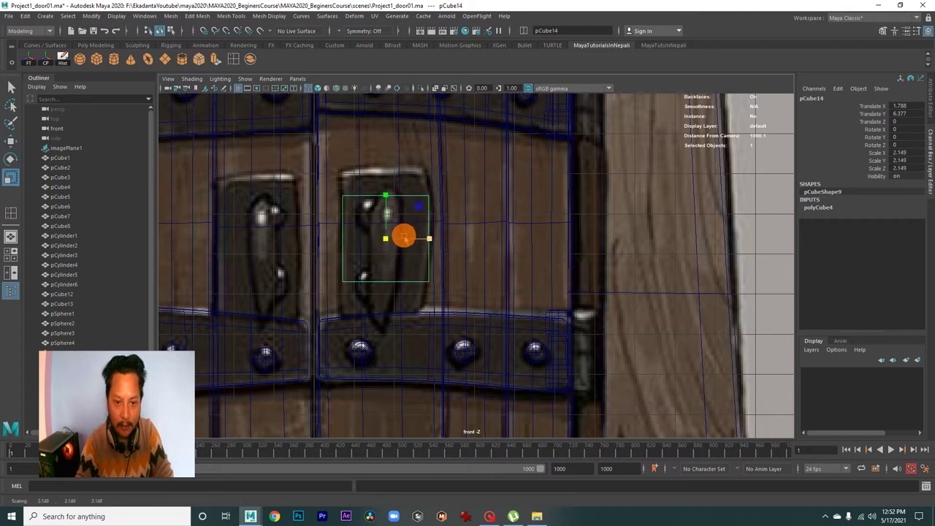
right_drag(404, 236, 392, 217)
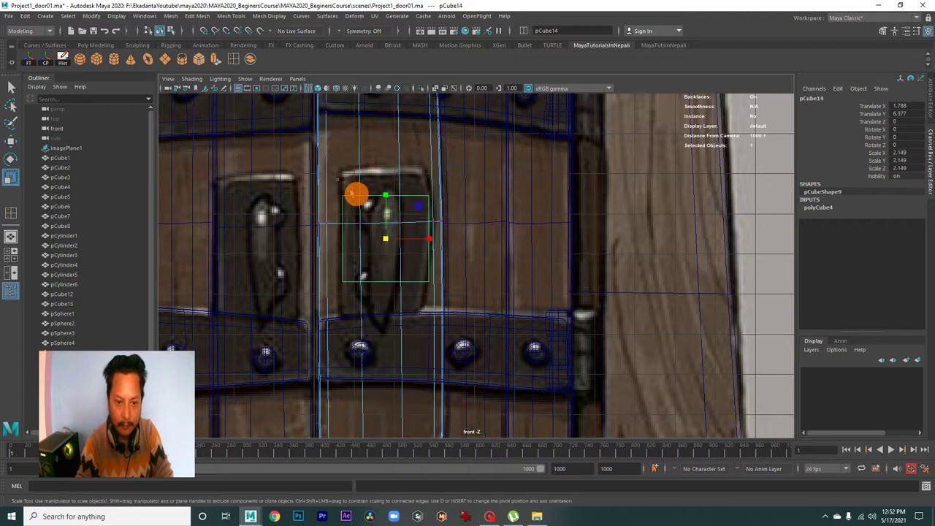
drag(438, 212, 424, 210)
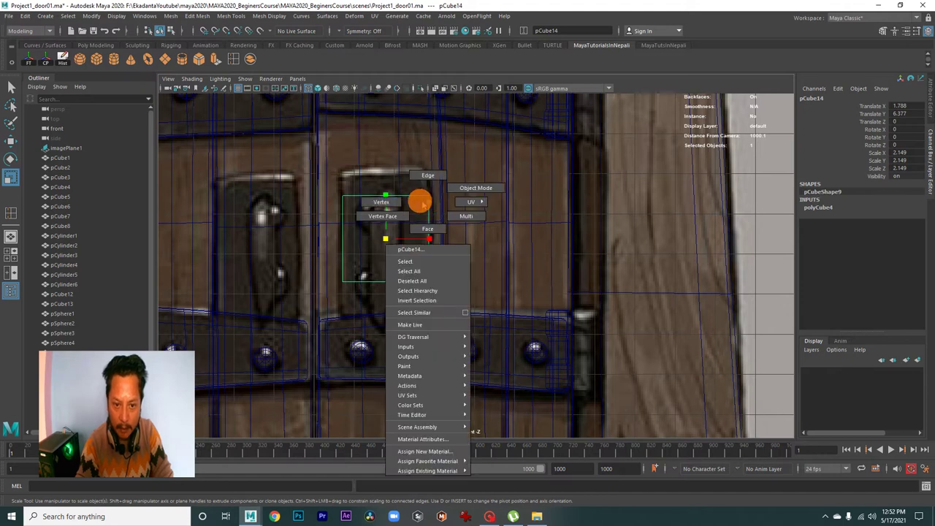
- Raise the cube's top vertices and lower its bottom vertices to match the plate's outline
right_drag(428, 203, 376, 200)
drag(330, 175, 471, 230)
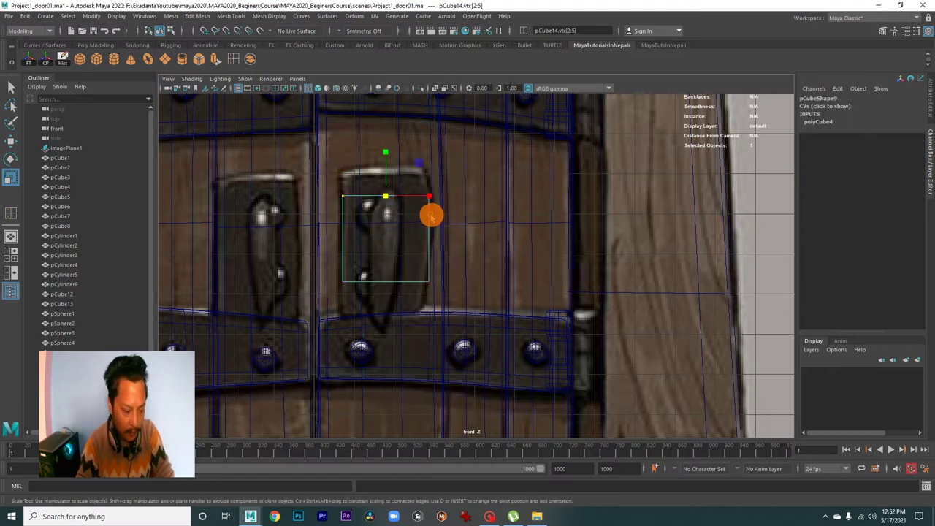
key(w)
drag(388, 198, 387, 176)
drag(330, 265, 453, 326)
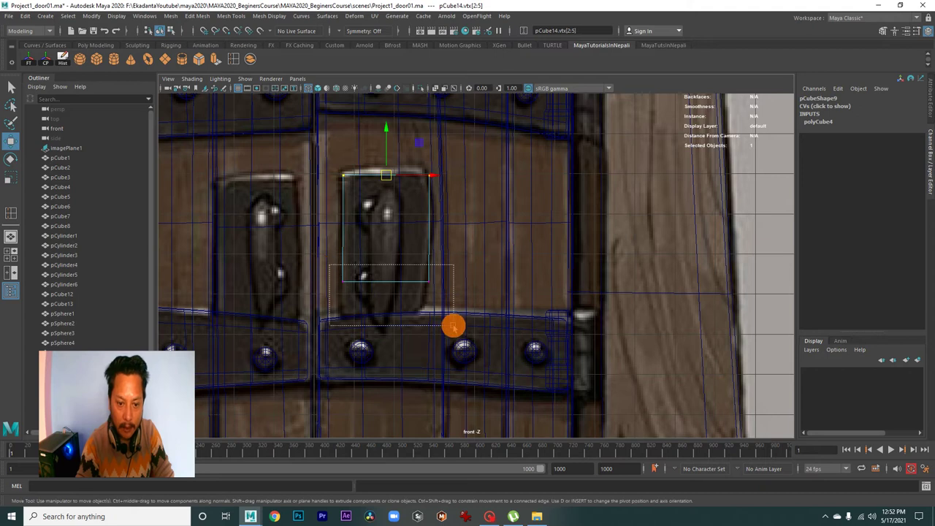
drag(387, 282, 385, 312)
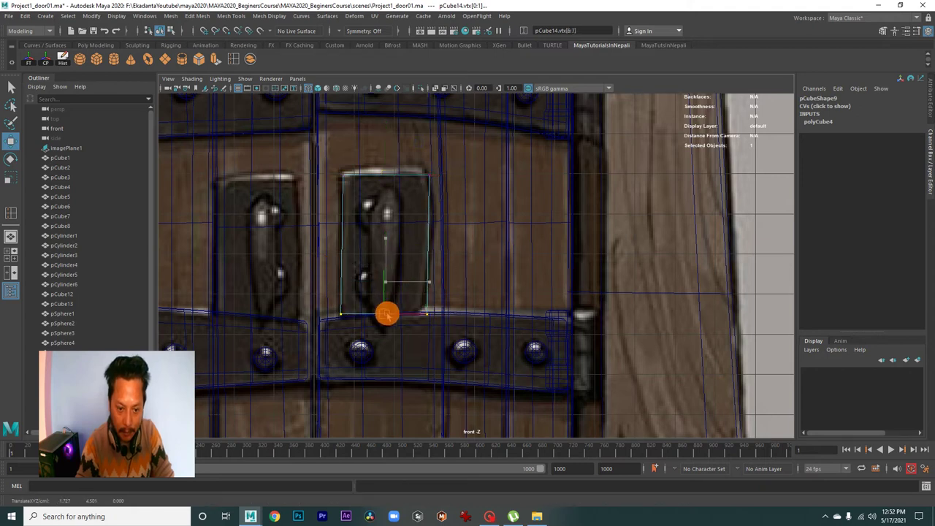
key(space)
key(space)
alt+drag(607, 259, 539, 290)
scroll(538, 291, up, 3)
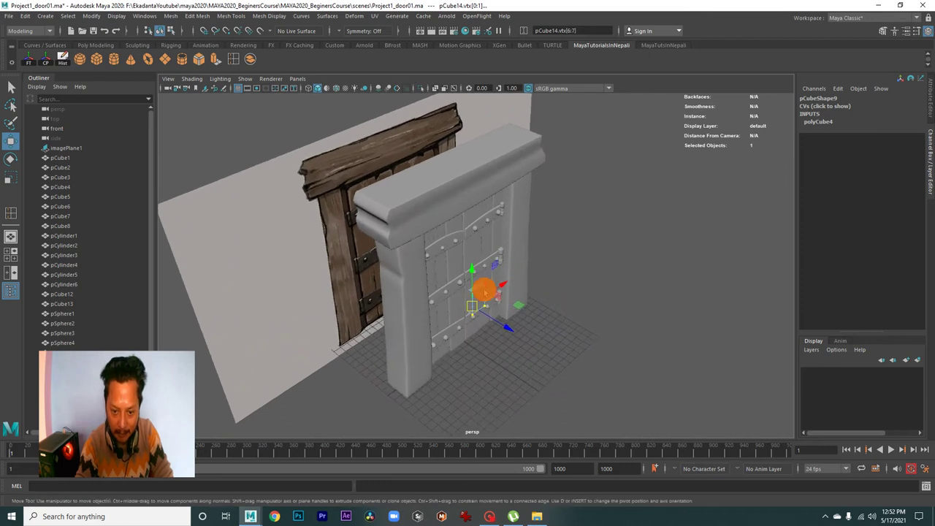
- Push pCube14 in front of the door to Translate Z 7.064 and scale it into a thin slab
right_drag(485, 291, 538, 241)
mouse_move(538, 241)
alt+mouse_down()
mouse_move(560, 293)
mouse_move(484, 300)
mouse_move(471, 269)
mouse_move(507, 317)
mouse_move(526, 317)
mouse_move(496, 285)
mouse_move(442, 282)
alt+mouse_up()
click(484, 301)
key(r)
alt+right_drag(443, 282, 709, 368)
mouse_move(710, 367)
alt+mouse_down()
mouse_move(439, 294)
mouse_move(514, 337)
mouse_move(487, 330)
mouse_move(541, 334)
mouse_move(538, 342)
mouse_move(543, 328)
mouse_move(578, 336)
mouse_move(568, 329)
alt+mouse_up()
right_drag(471, 214, 482, 190)
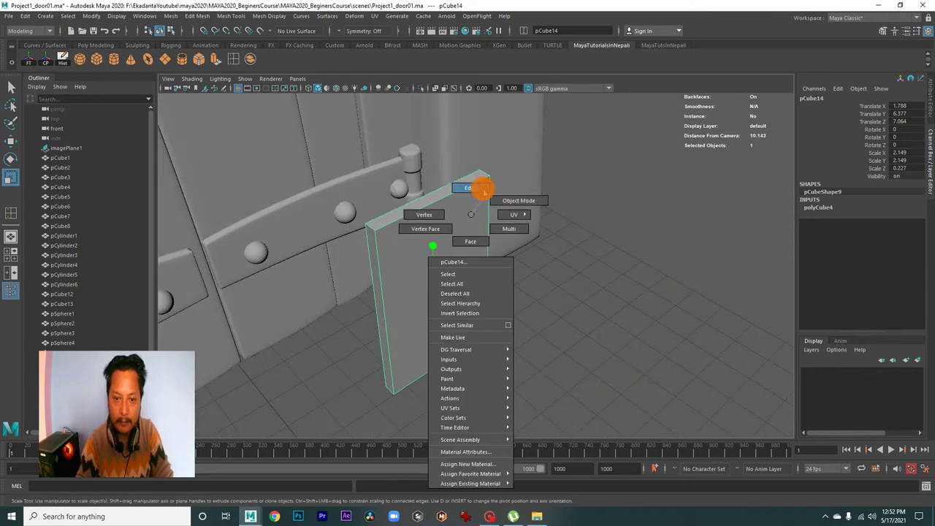
- Bevel all of the slab's edges, creating polyBevel5
mouse_move(449, 194)
alt+mouse_down()
mouse_move(505, 229)
mouse_move(616, 244)
mouse_move(562, 181)
alt+mouse_up()
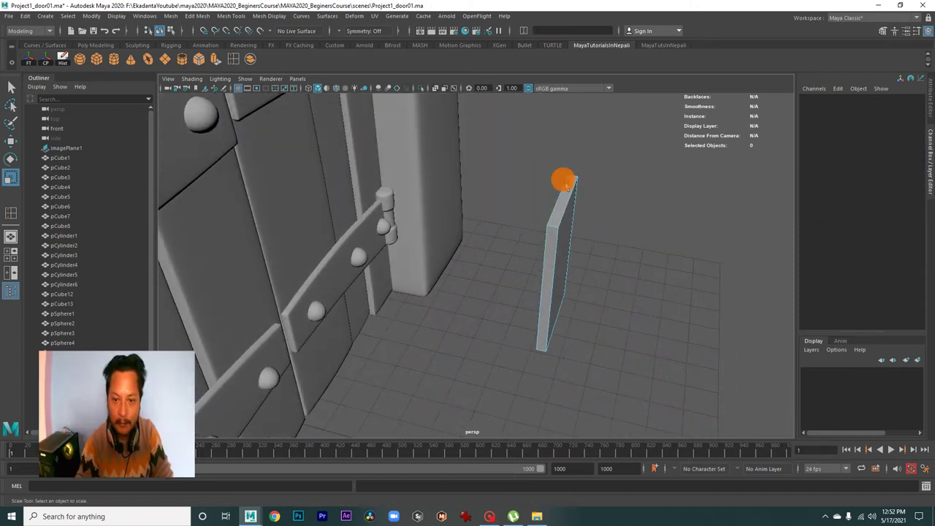
mouse_move(524, 144)
mouse_down()
mouse_move(601, 358)
mouse_move(620, 369)
mouse_move(567, 412)
mouse_move(563, 327)
mouse_move(468, 241)
mouse_up()
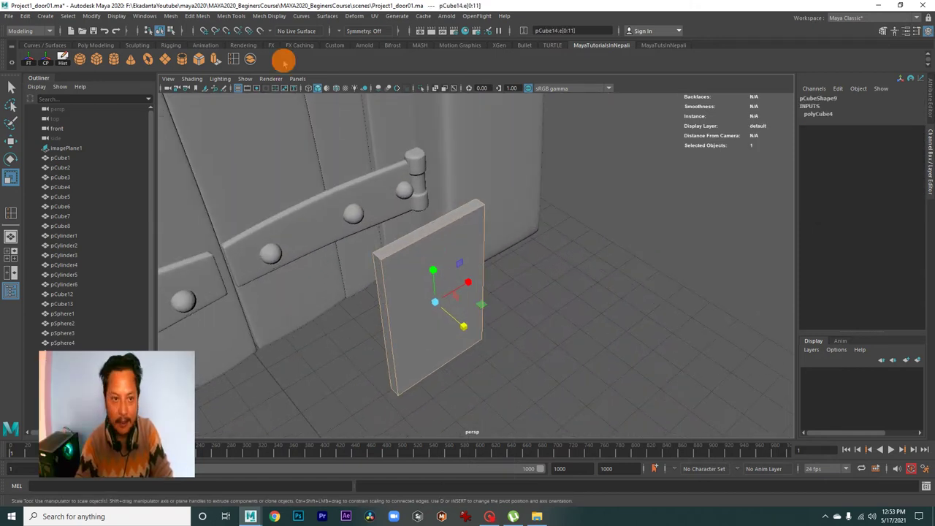
click(202, 59)
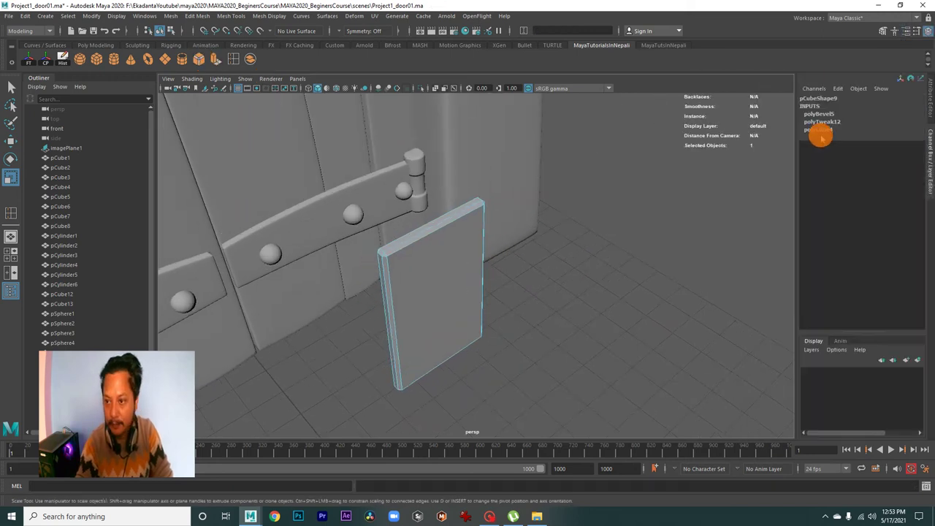
- Set polyBevel5 Segments to 2 and reselect the whole plate
click(822, 113)
key(t)
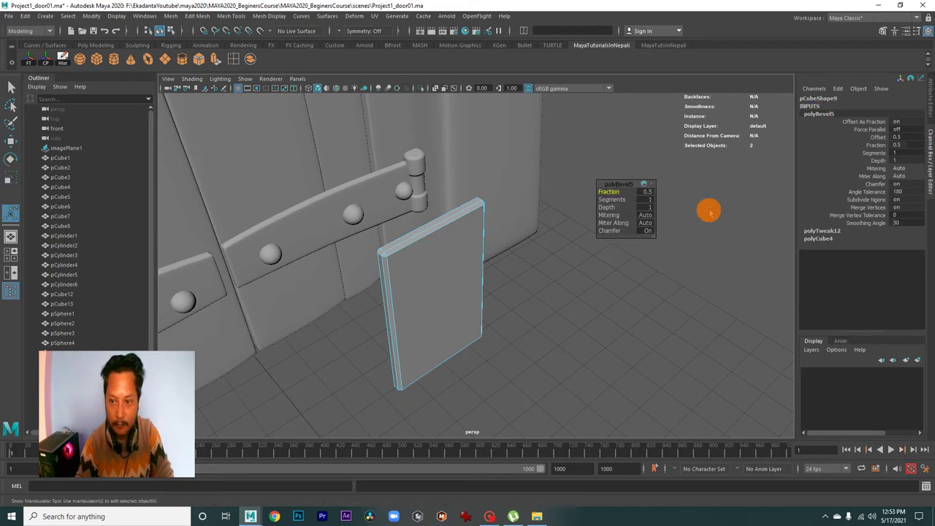
drag(649, 199, 651, 199)
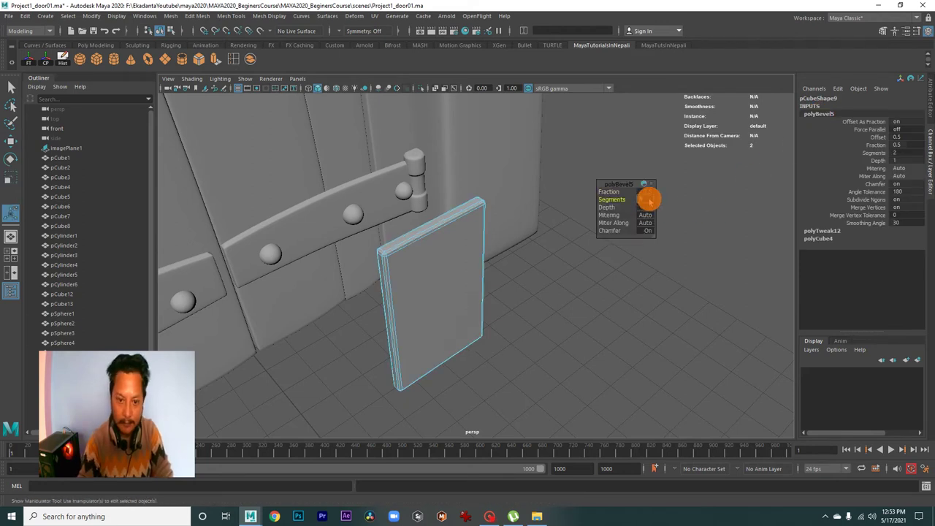
right_drag(444, 248, 503, 236)
click(503, 235)
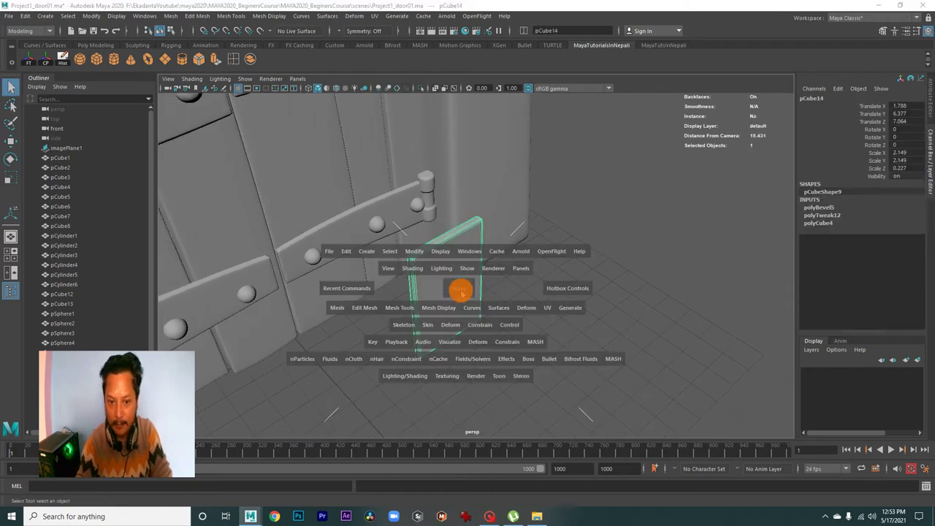
- In the front view, move the plate's corner vertices toward the reference's tapered outline
key(space)
key(space)
alt+drag(399, 313, 396, 218)
right_drag(431, 192, 359, 191)
mouse_move(339, 167)
mouse_down()
mouse_move(362, 191)
mouse_move(438, 184)
mouse_move(429, 176)
mouse_up()
key(w)
drag(413, 285, 440, 332)
click(429, 309)
- Add an upper and a lower horizontal edge loop across the plate
drag(334, 297, 368, 330)
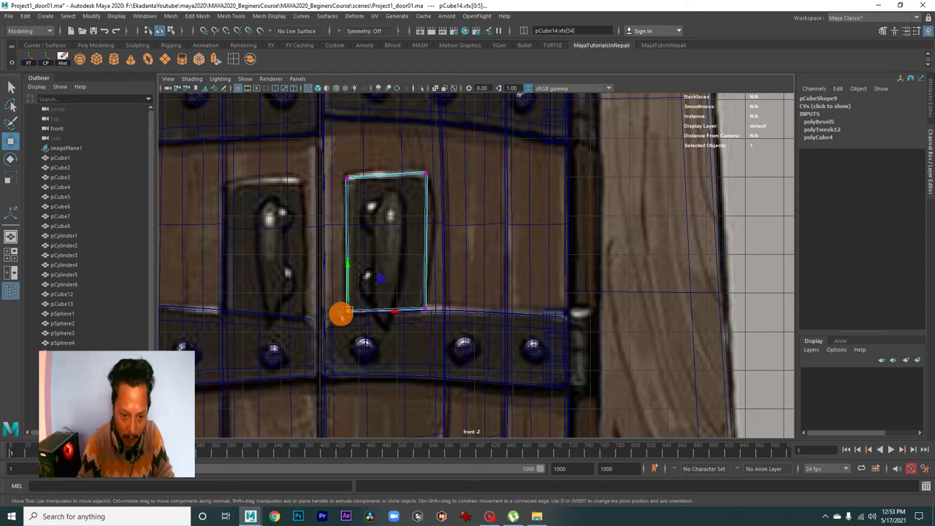
scroll(403, 291, up, 2)
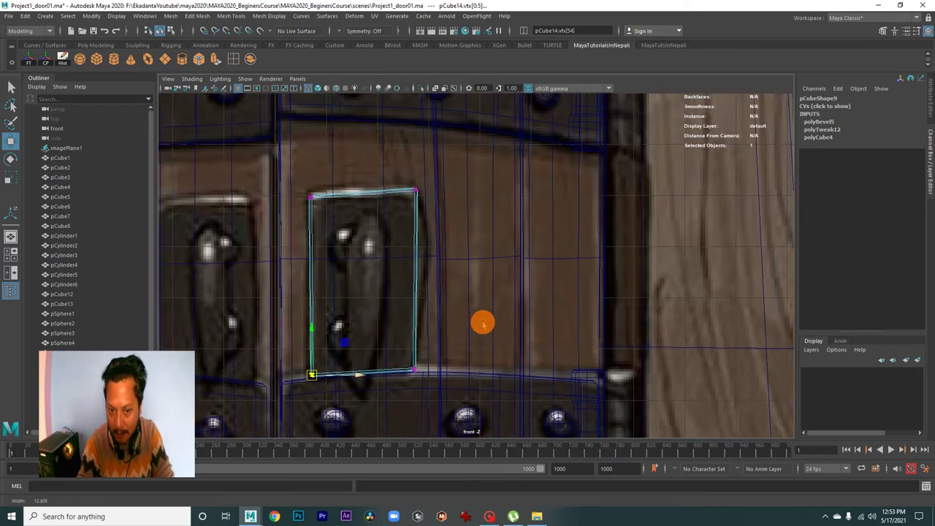
scroll(479, 301, up, 2)
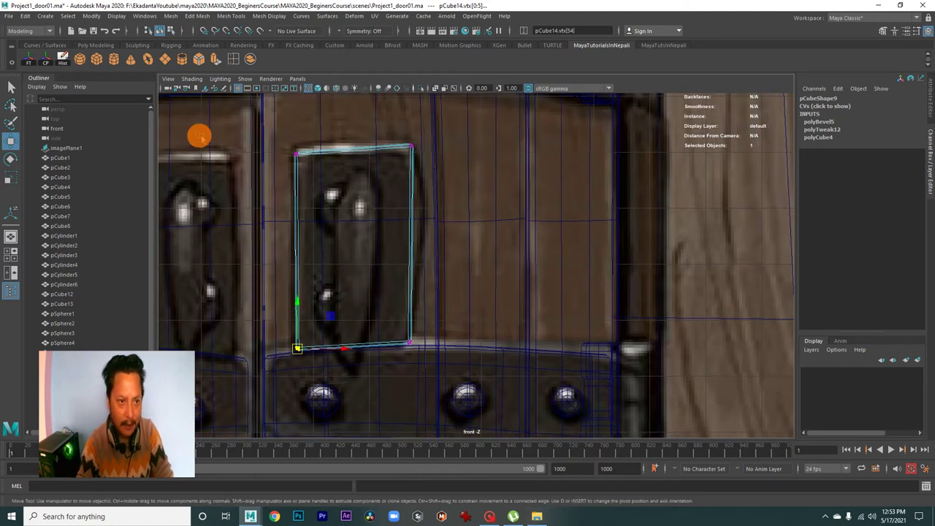
click(231, 59)
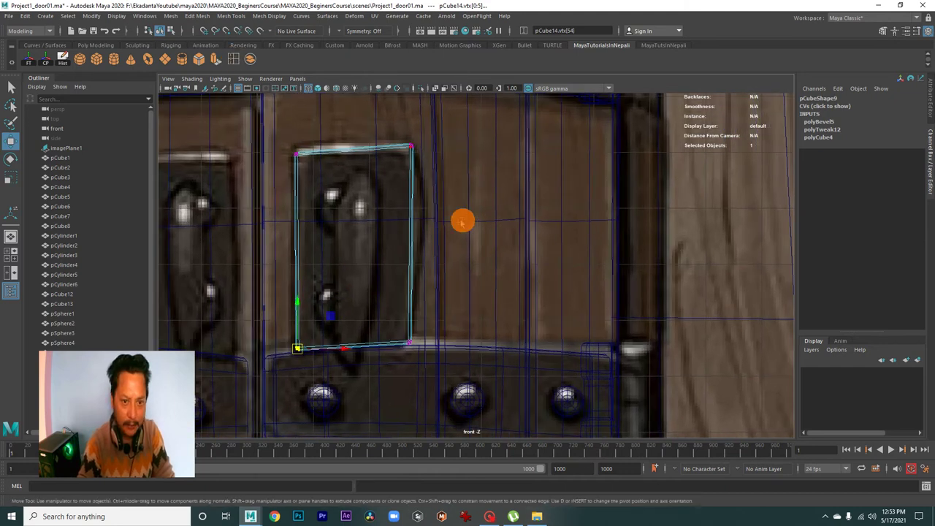
click(412, 190)
click(420, 258)
- Bow the plate's side vertices outward and adjust its corners to trace the reference's curved edges
key(w)
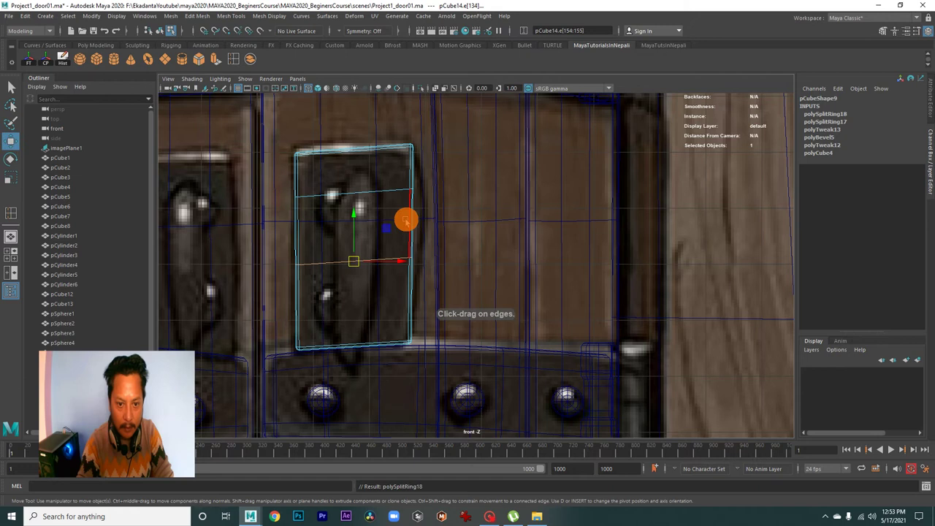
right_drag(411, 217, 438, 256)
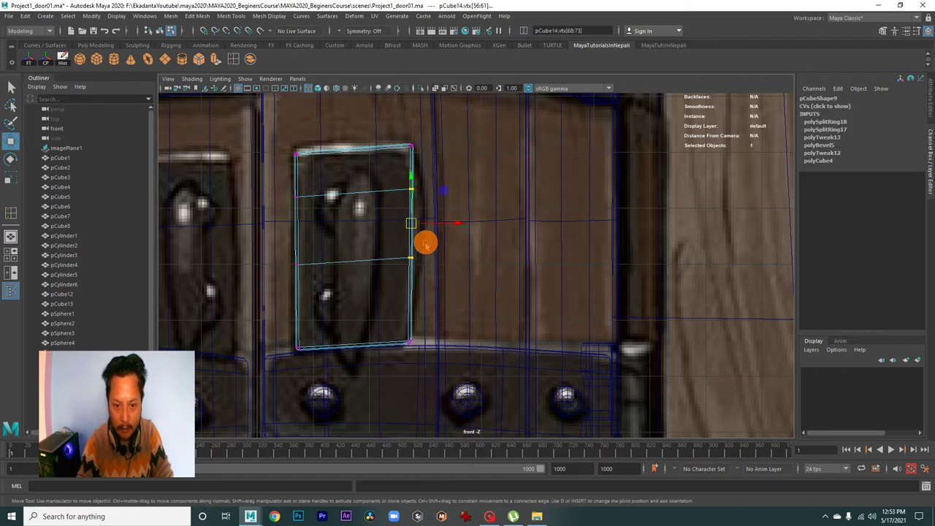
drag(457, 225, 466, 224)
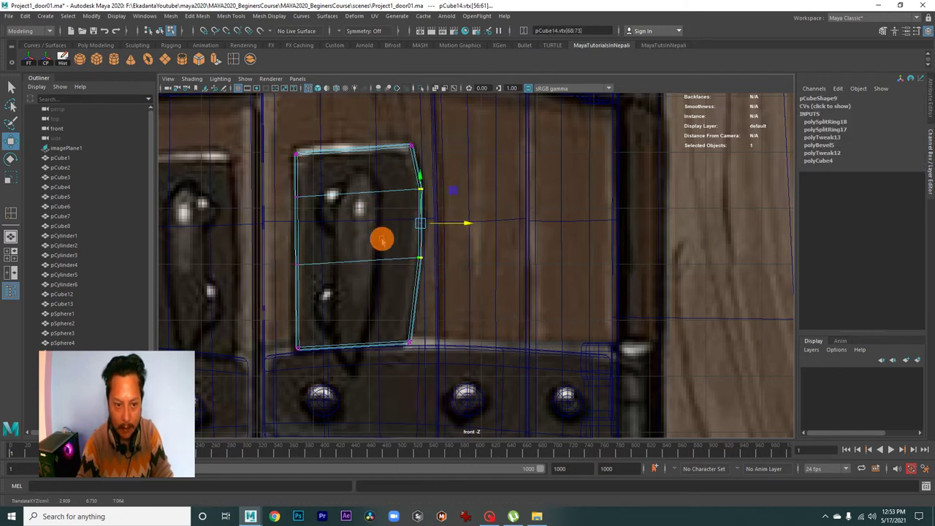
drag(281, 195, 328, 300)
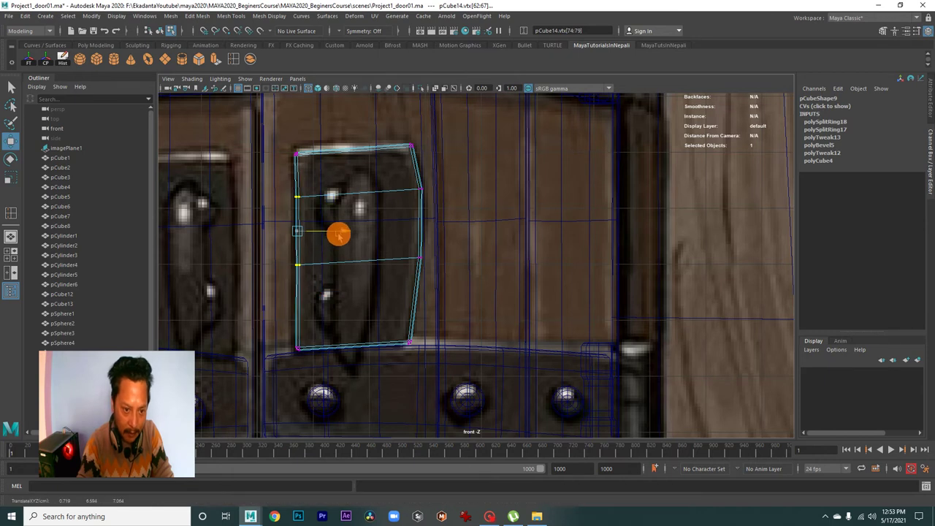
click(299, 350)
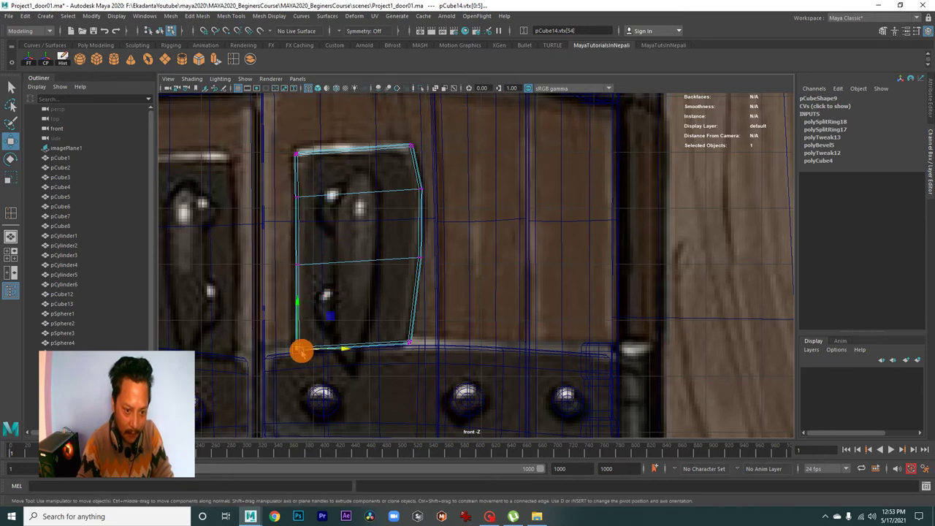
scroll(396, 315, down, 1)
click(309, 156)
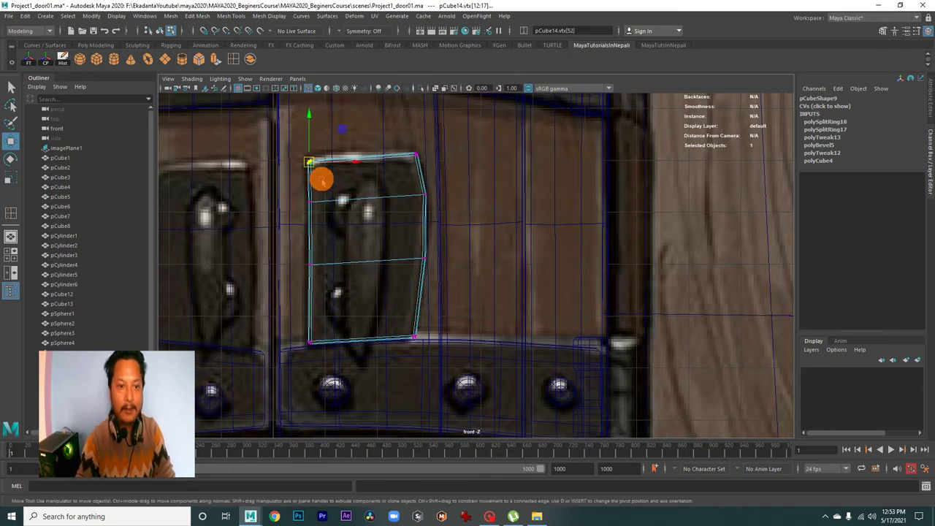
click(416, 157)
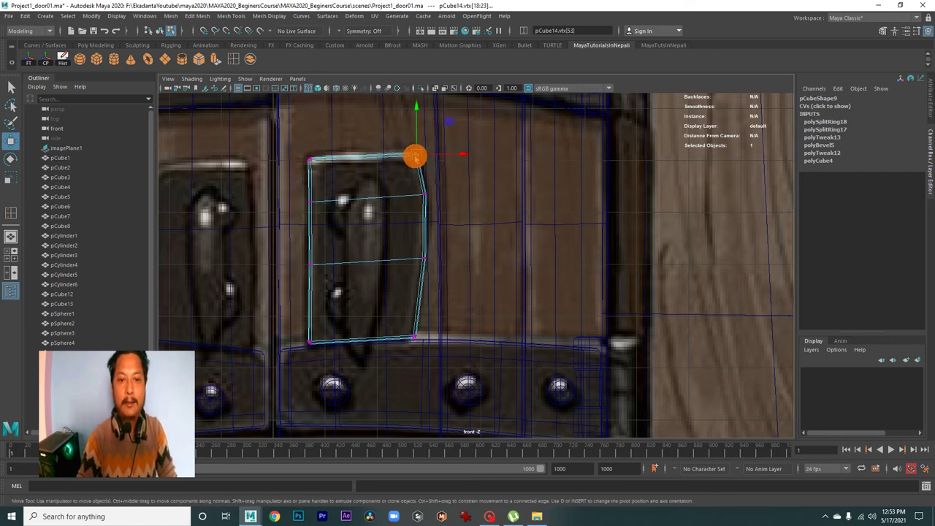
scroll(475, 245, down, 2)
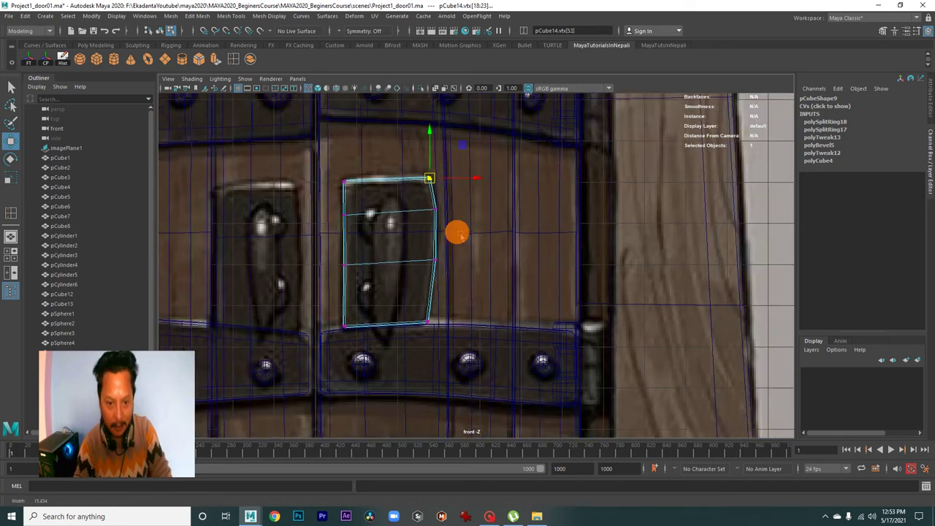
scroll(438, 228, down, 2)
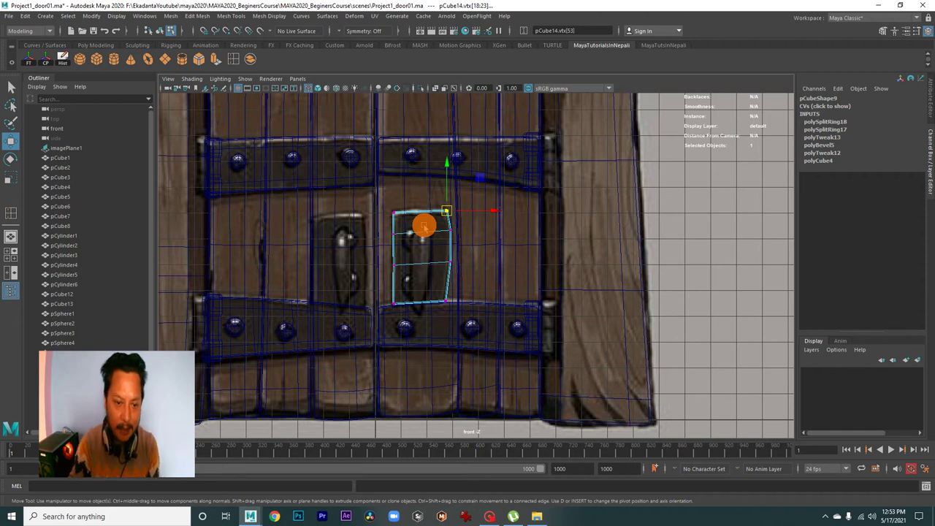
- Duplicate the right handle plate and move the copy to X -1.326 over the left handle
right_drag(448, 215, 476, 202)
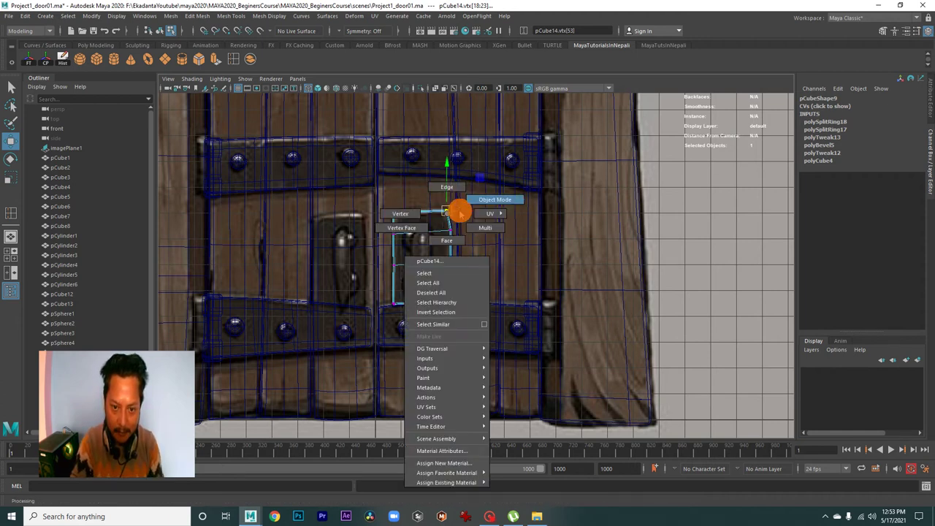
click(699, 245)
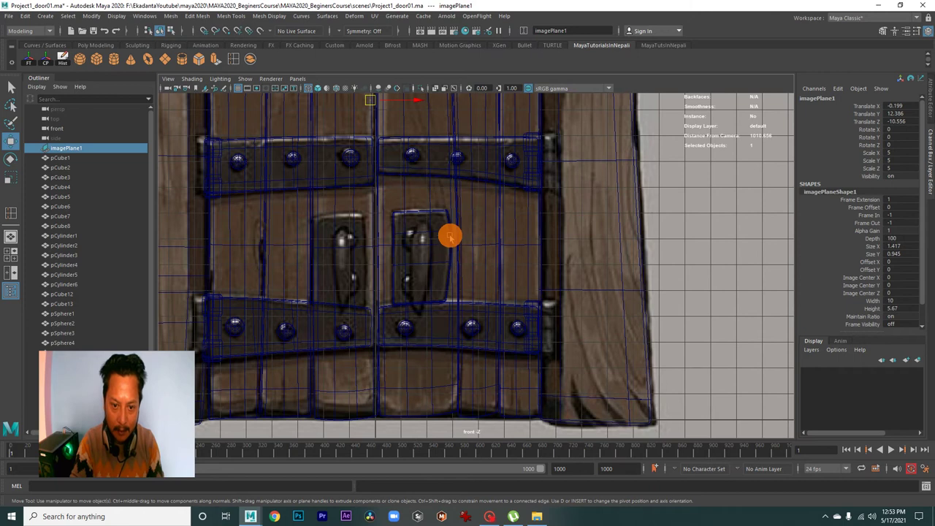
click(450, 236)
alt+middle_drag(476, 255, 505, 261)
drag(498, 260, 417, 271)
scroll(431, 271, up, 2)
- Nudge the copy's right-edge vertices, then undo the move
right_drag(463, 260, 417, 244)
drag(437, 209, 468, 345)
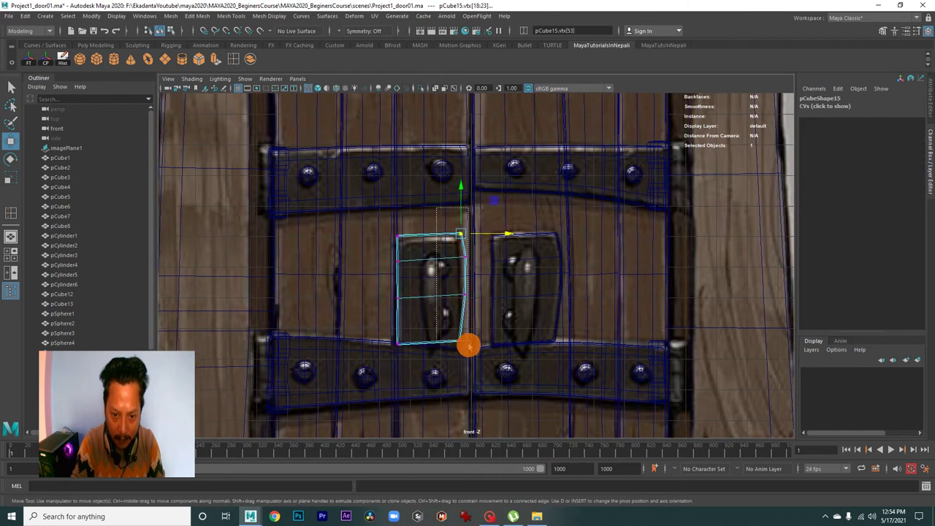
drag(506, 289, 501, 289)
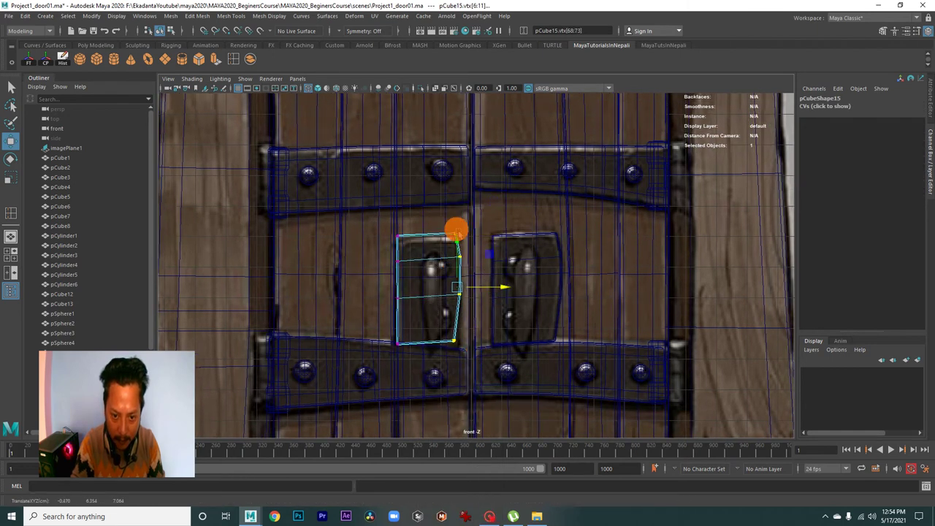
scroll(536, 319, up, 2)
scroll(537, 319, up, 2)
key(ctrl+z)
- Refit the copy's corner and edge vertices to the left handle plate's outline
click(433, 213)
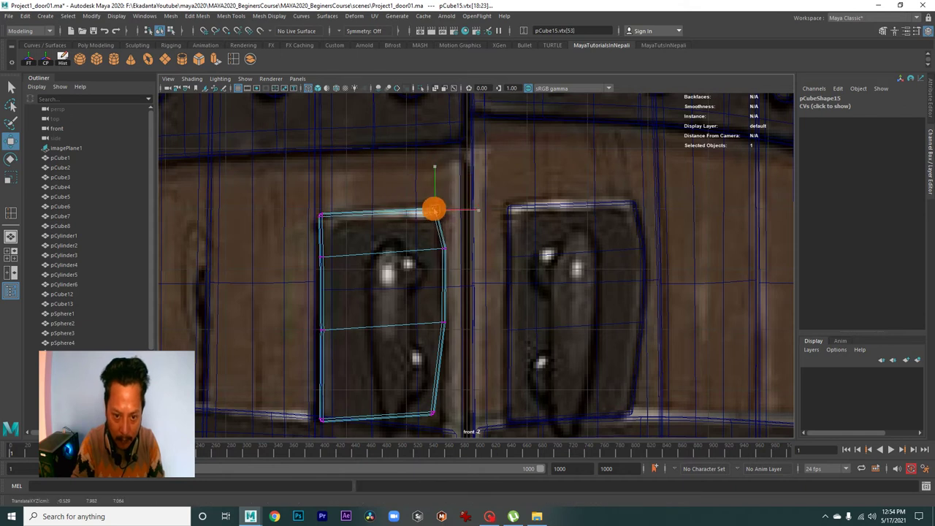
drag(418, 228, 464, 271)
alt+middle_drag(444, 257, 474, 261)
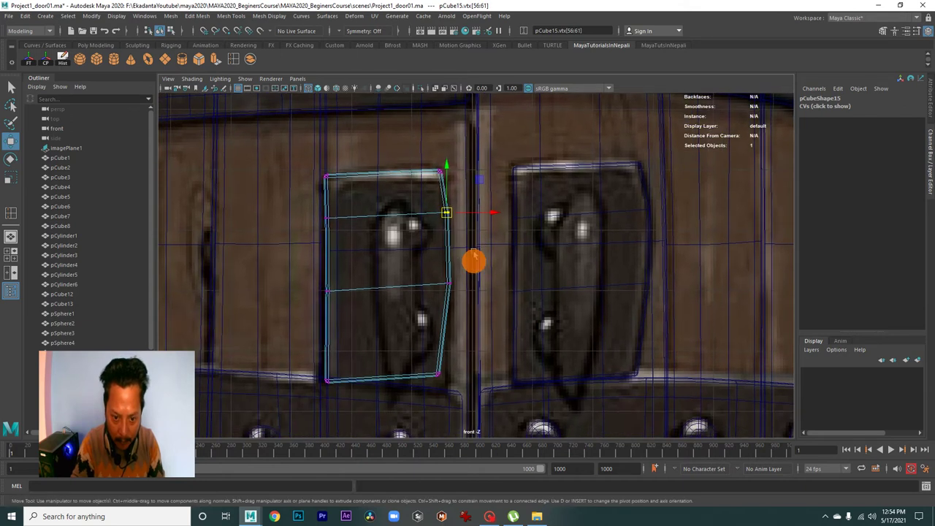
click(436, 373)
drag(436, 374, 447, 383)
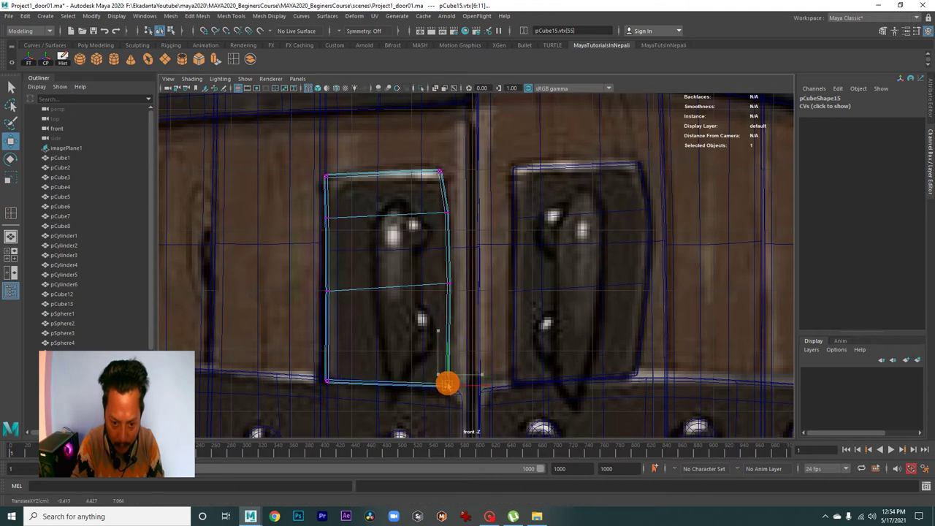
alt+middle_drag(447, 377, 490, 374)
click(369, 379)
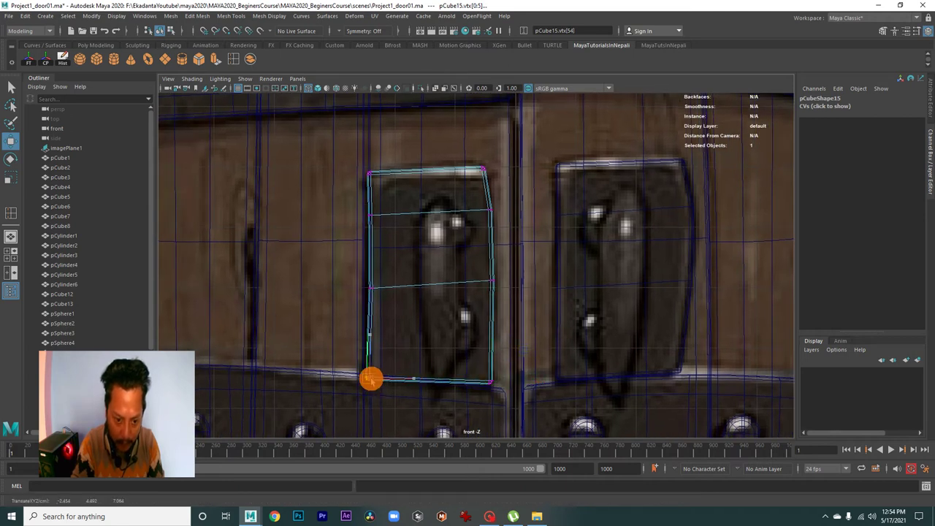
drag(359, 272, 383, 300)
drag(357, 162, 380, 188)
- Slide both plates along Z back onto the door surface, to Translate Z 0.529
key(space)
alt+drag(657, 246, 553, 212)
key(F8)
alt+drag(445, 315, 542, 283)
drag(521, 330, 410, 310)
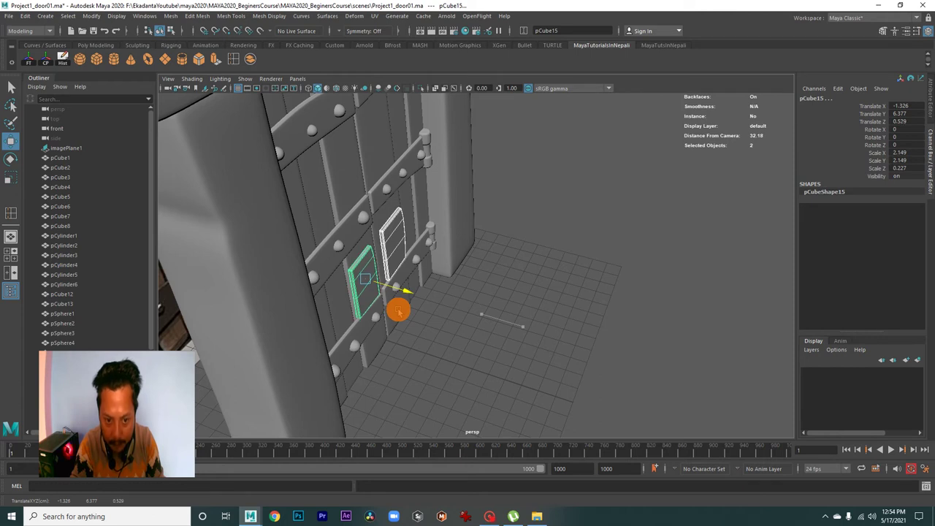
- Frame the whole door in the front view and create a new polygon cylinder
click(465, 348)
mouse_move(464, 348)
alt+mouse_down()
mouse_move(328, 292)
mouse_move(426, 285)
mouse_move(446, 265)
mouse_move(468, 263)
mouse_move(457, 274)
mouse_move(328, 259)
mouse_move(474, 268)
alt+mouse_up()
scroll(332, 292, up, 3)
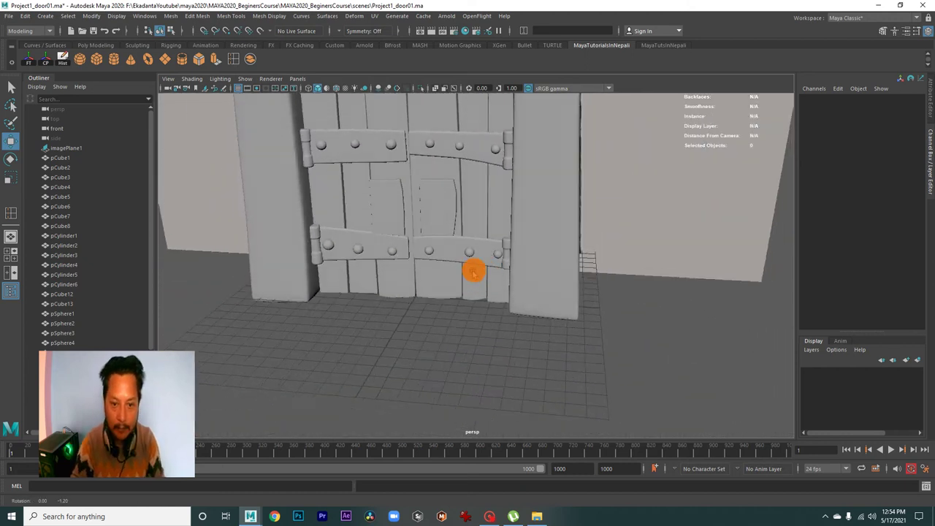
alt+right_drag(474, 267, 580, 314)
mouse_move(580, 314)
alt+mouse_down()
mouse_move(568, 323)
mouse_move(507, 309)
alt+mouse_up()
alt+right_drag(507, 309, 522, 319)
key(space)
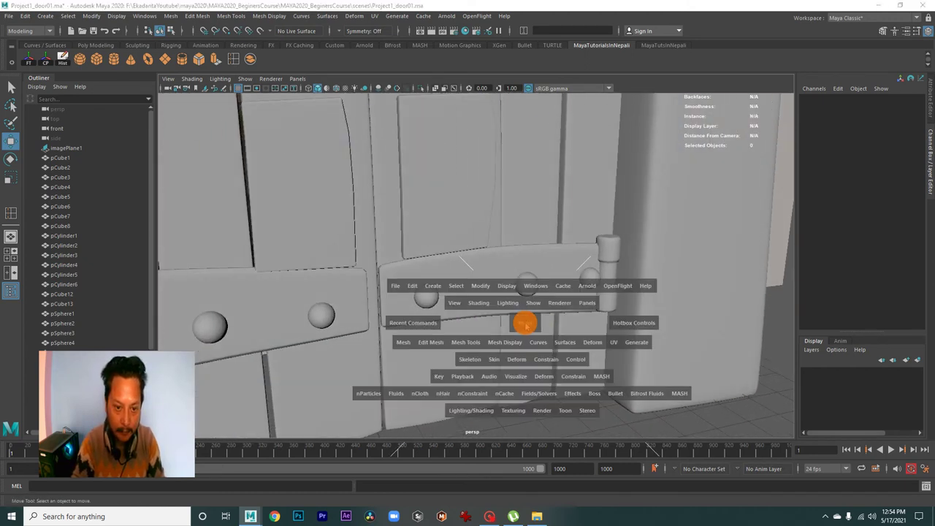
key(space)
mouse_move(443, 303)
alt+right_down()
mouse_move(465, 295)
mouse_move(590, 397)
mouse_move(534, 338)
mouse_move(601, 382)
mouse_move(536, 357)
alt+right_up()
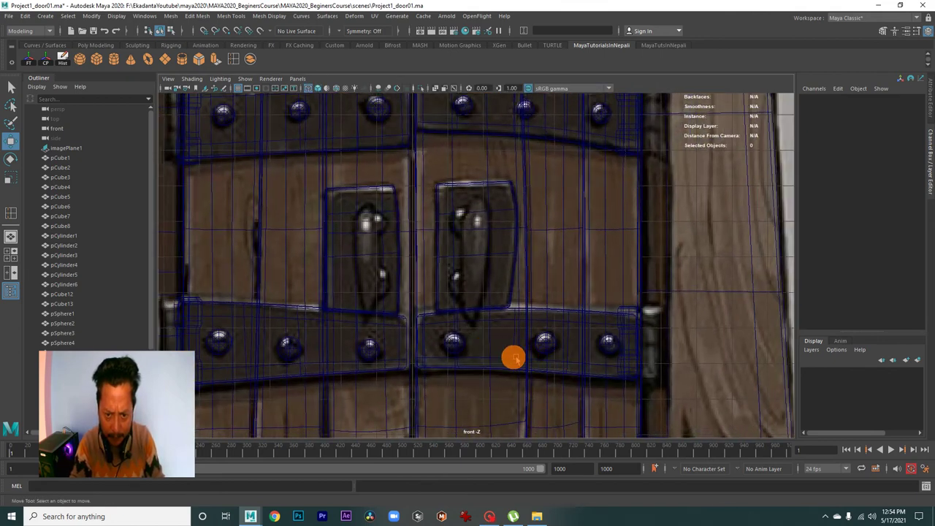
alt+middle_drag(514, 358, 502, 359)
mouse_move(542, 332)
alt+right_down()
mouse_move(397, 265)
mouse_move(236, 212)
mouse_move(359, 263)
alt+right_up()
key(g)
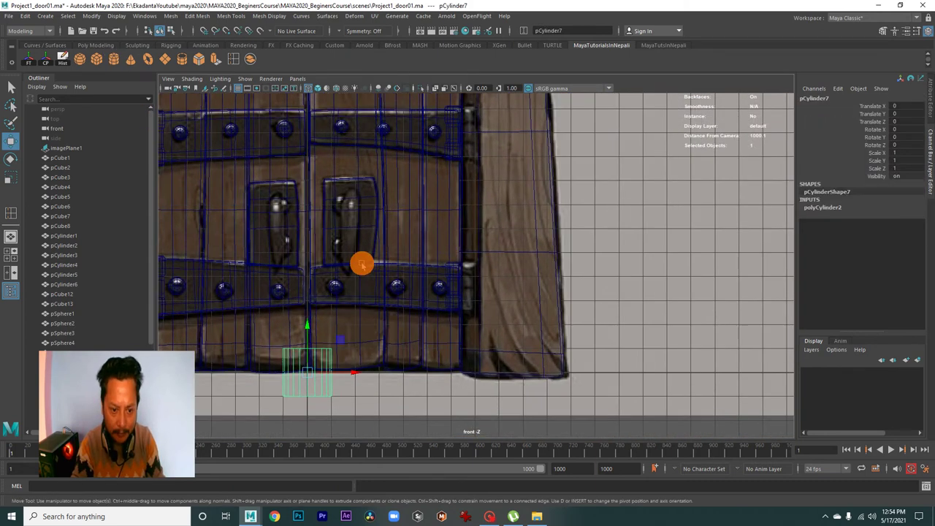
scroll(334, 355, up, 2)
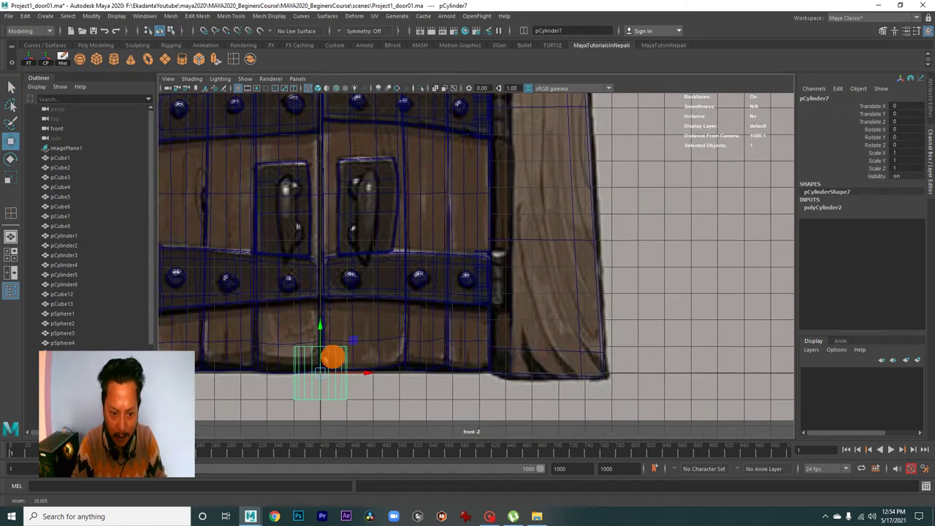
scroll(397, 307, up, 2)
click(833, 208)
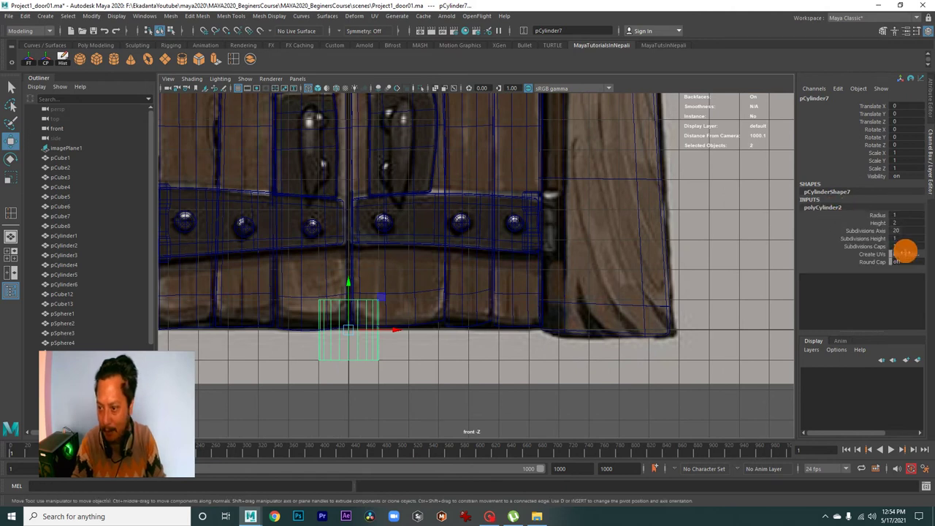
click(388, 375)
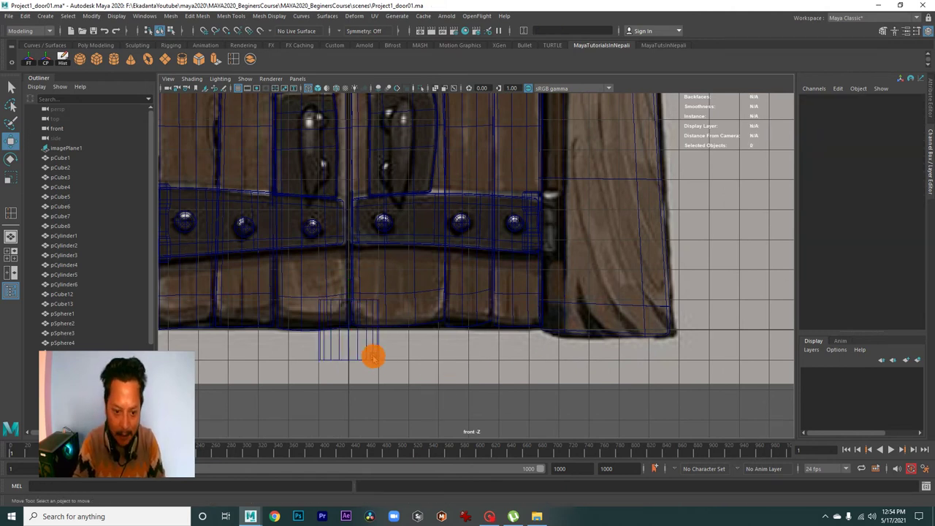
click(373, 357)
scroll(387, 343, down, 3)
- Move the cylinder forward along Z and raise it off the ground in perspective
key(space)
mouse_move(667, 230)
alt+mouse_down()
mouse_move(596, 244)
mouse_move(663, 241)
alt+mouse_up()
key(space)
mouse_move(516, 251)
alt+right_down()
mouse_move(599, 321)
mouse_move(553, 271)
mouse_move(511, 328)
alt+right_up()
drag(511, 328, 536, 339)
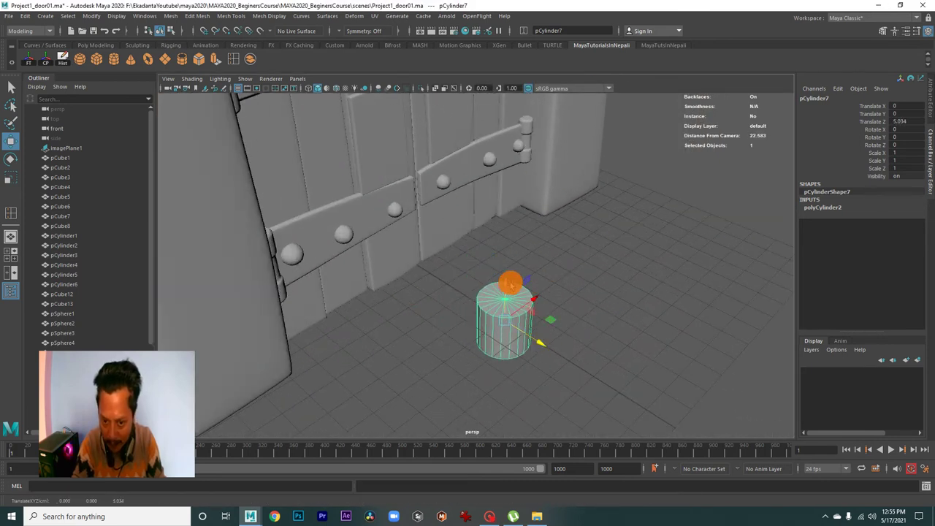
drag(510, 283, 512, 245)
mouse_move(612, 317)
alt+mouse_down()
mouse_move(548, 311)
mouse_move(484, 267)
alt+mouse_up()
click(484, 268)
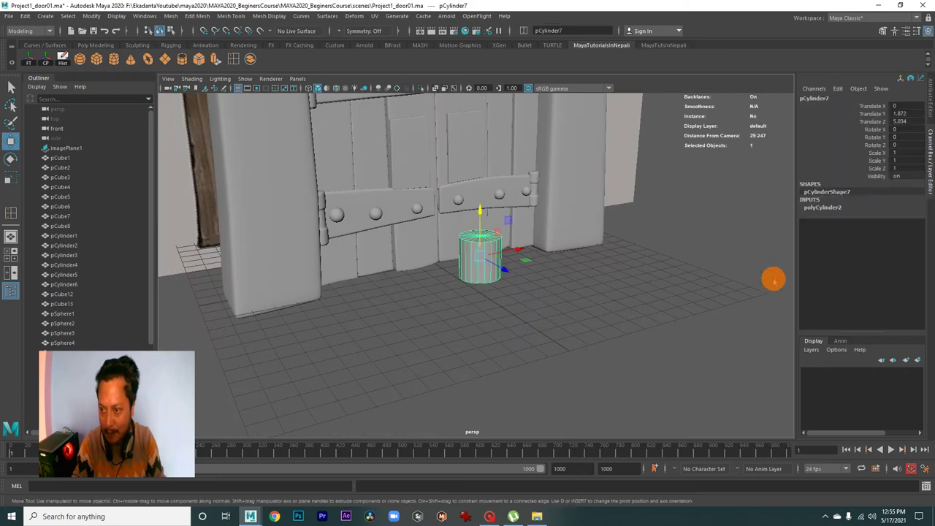
- Turn on Round Cap in polyCylinder2 to give the cylinder rounded ends
click(817, 208)
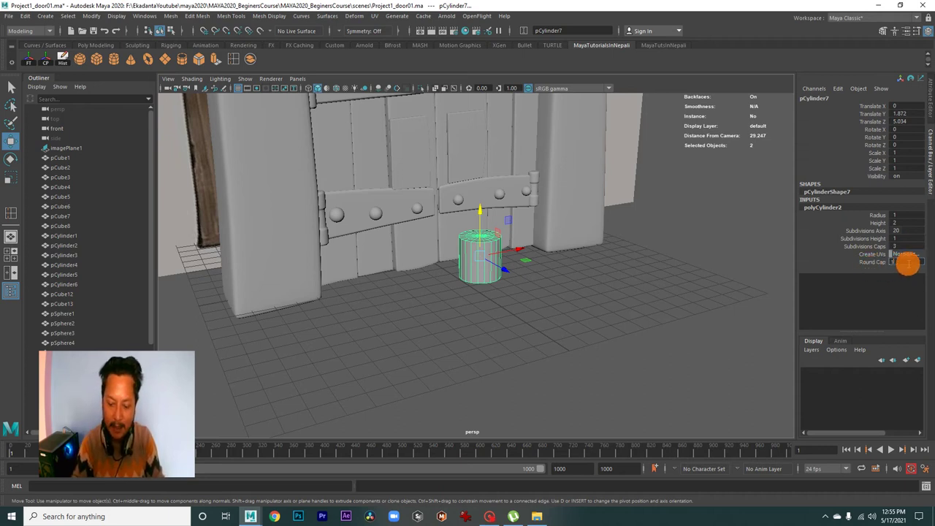
click(513, 311)
click(496, 268)
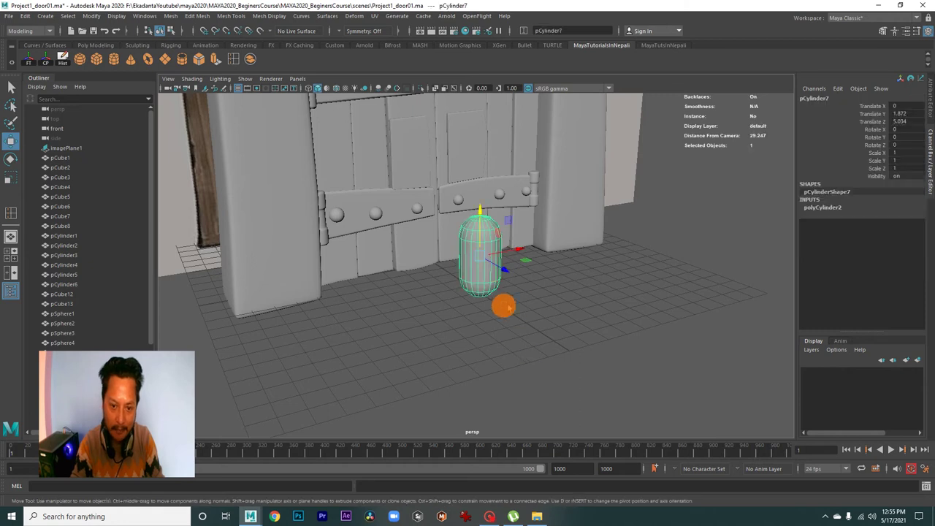
scroll(526, 314, up, 3)
alt+drag(543, 322, 513, 306)
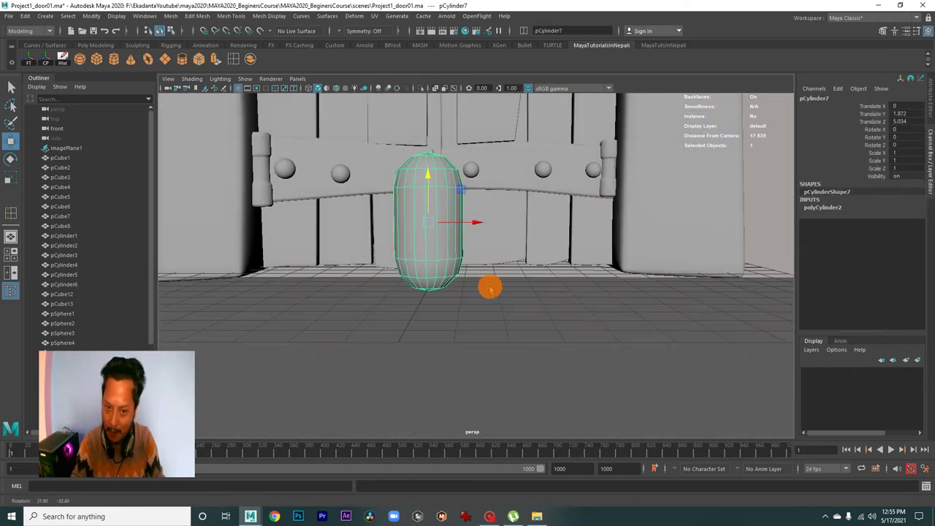
alt+drag(513, 306, 536, 348)
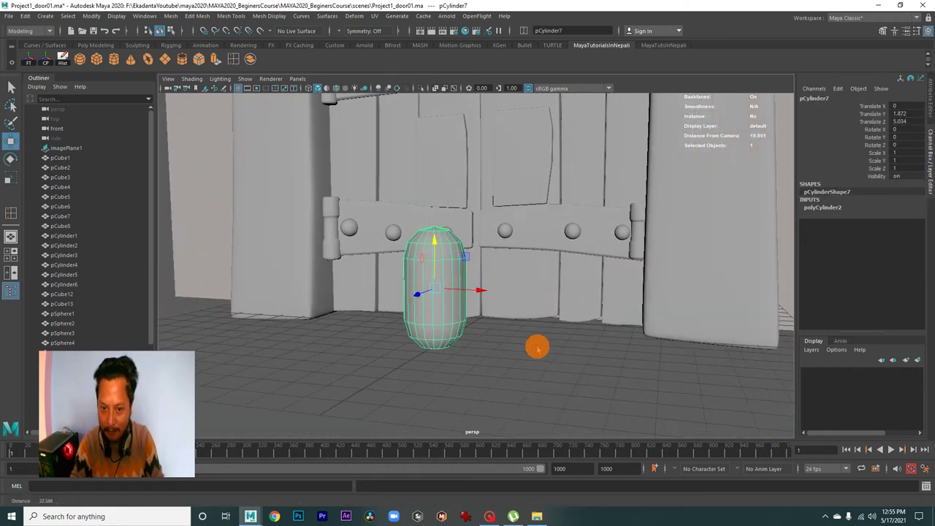
alt+right_drag(536, 348, 516, 344)
alt+drag(516, 344, 501, 330)
- Place the 0.36-scaled cylinder on the right door handle at X 1.79, Y 6.099
key(space)
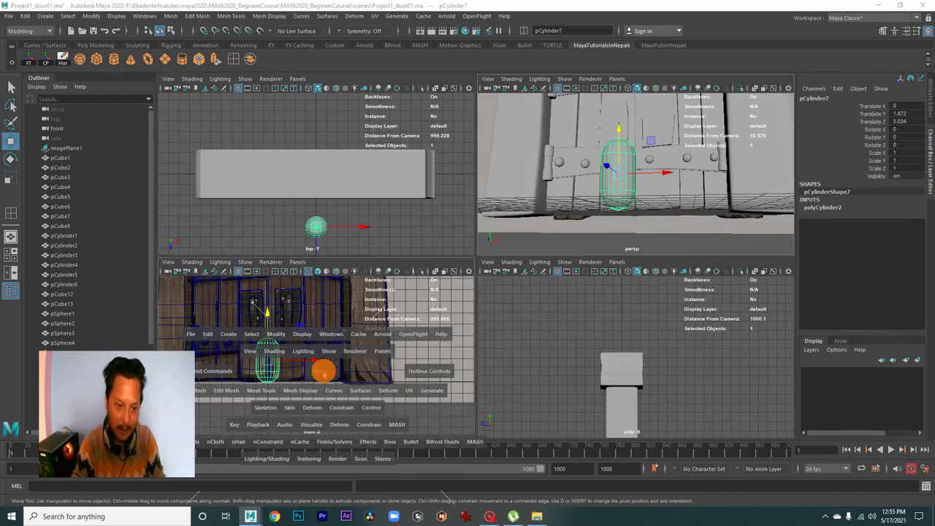
key(space)
mouse_move(398, 352)
alt+middle_down()
mouse_move(482, 415)
mouse_move(441, 373)
mouse_move(501, 236)
alt+middle_up()
scroll(534, 265, up, 4)
alt+middle_drag(534, 265, 484, 329)
middle_drag(479, 295, 491, 298)
- In vertex mode, stretch the handle cylinder's top upward and narrow its bottom end
right_click(475, 285)
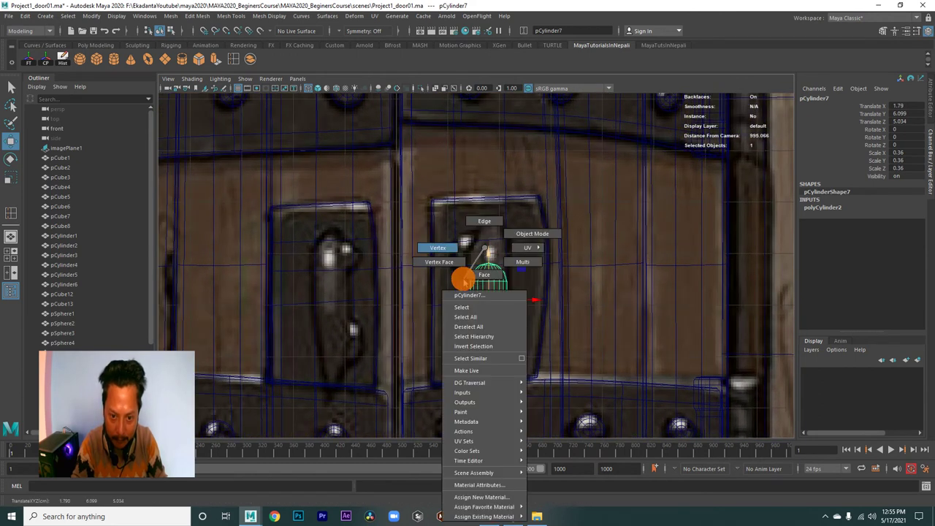
click(443, 246)
drag(445, 239, 535, 296)
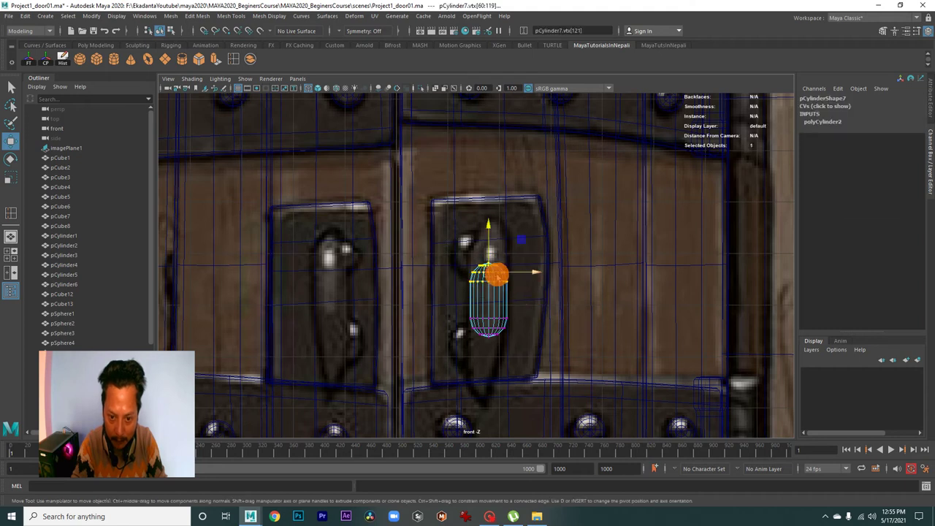
middle_drag(489, 277, 494, 238)
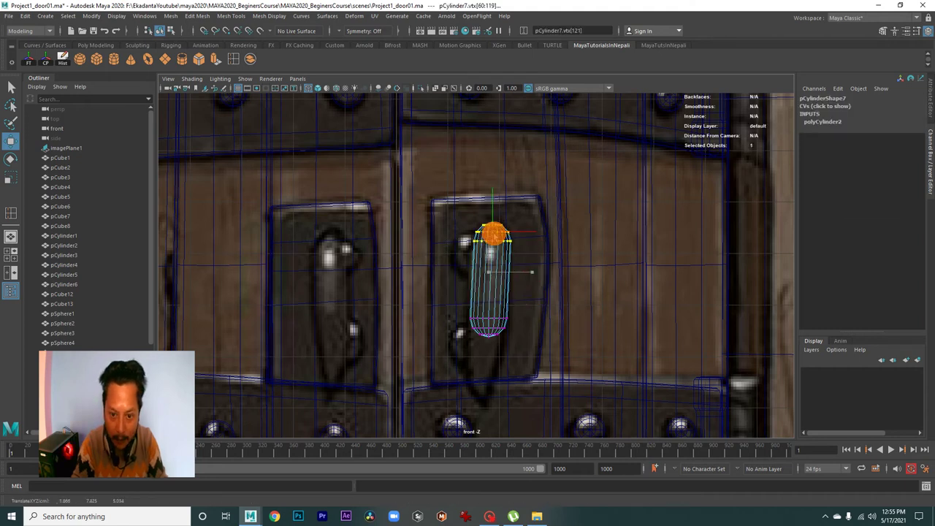
alt+middle_drag(508, 278, 505, 221)
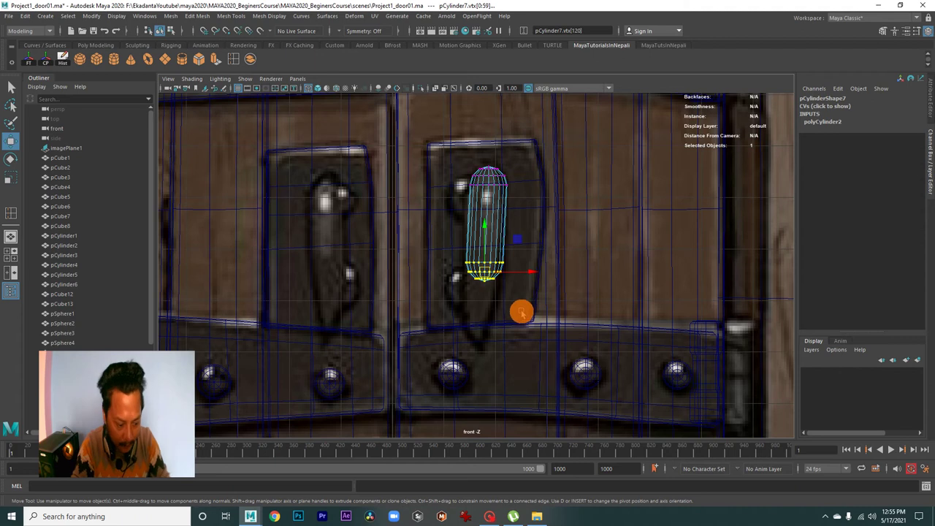
key(r)
mouse_move(488, 272)
mouse_down()
mouse_move(477, 272)
mouse_move(481, 342)
mouse_up()
key(w)
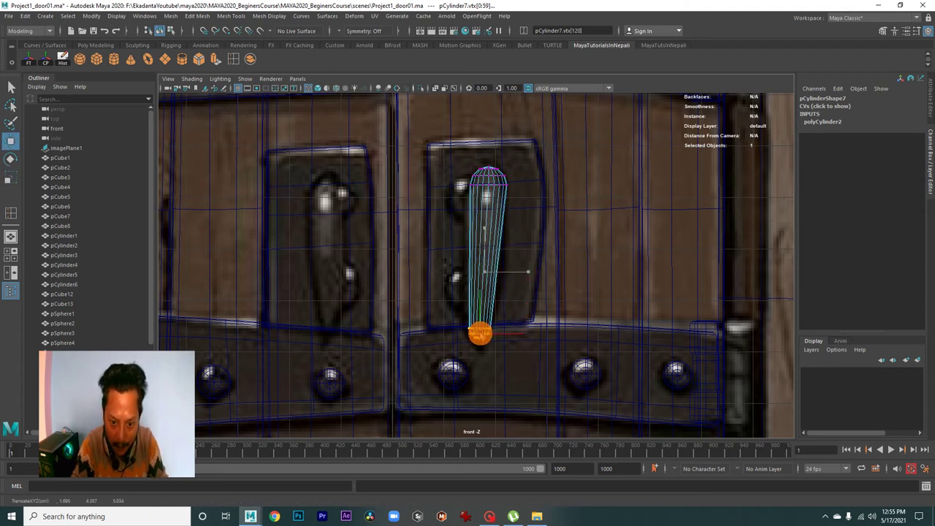
- Lower and narrow the handle's middle vertex ring, then raise the bottom ring
scroll(434, 331, up, 3)
scroll(503, 380, up, 2)
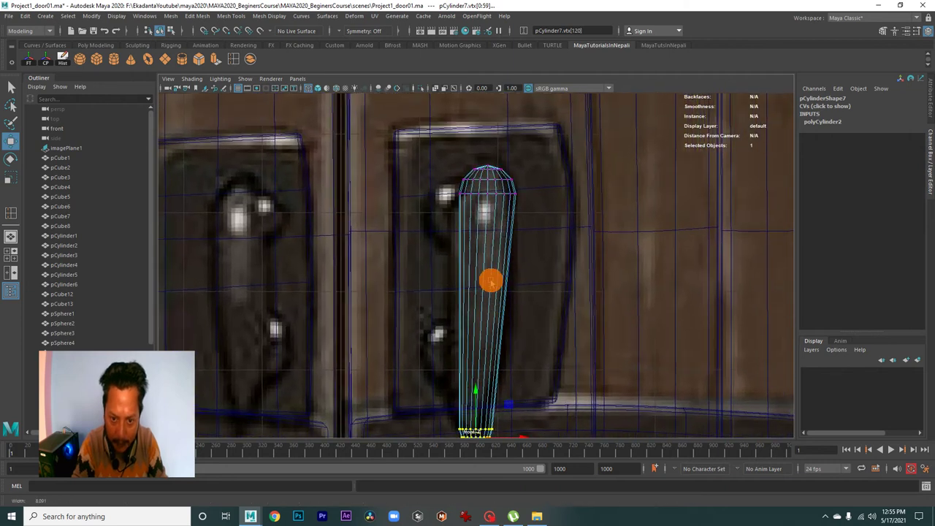
scroll(585, 325, down, 2)
drag(537, 244, 423, 193)
drag(485, 222, 487, 237)
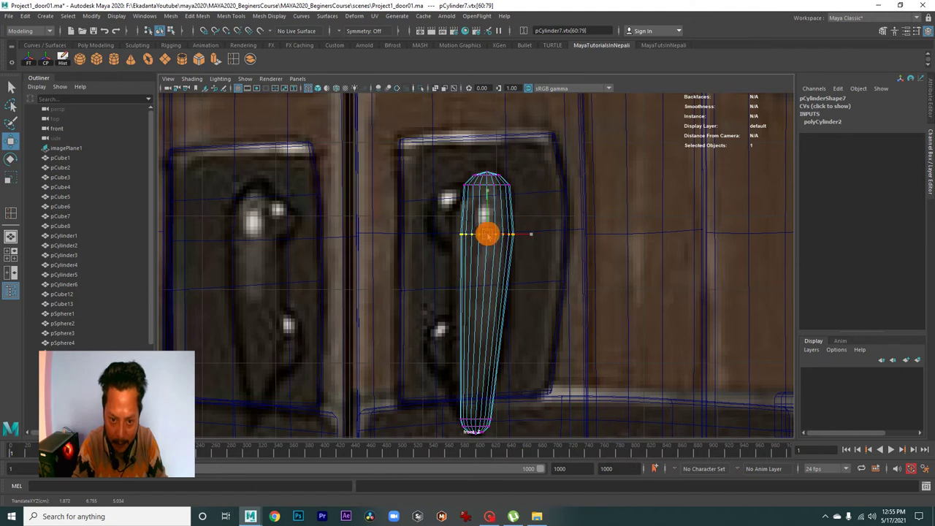
key(r)
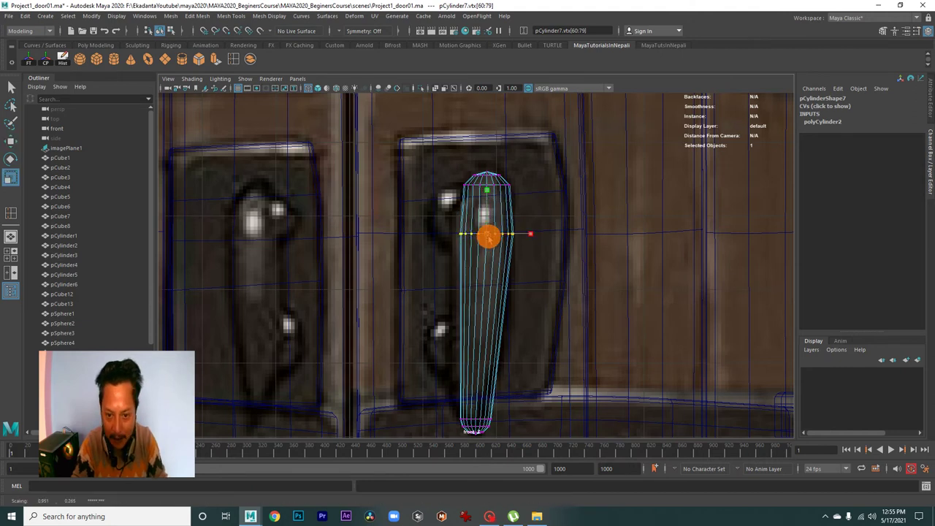
alt+middle_drag(503, 293, 502, 216)
scroll(479, 320, up, 1)
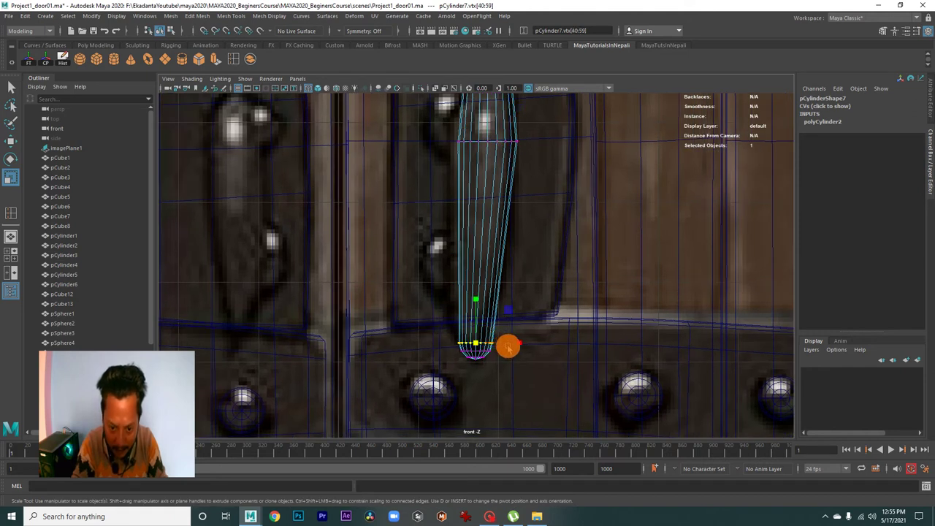
key(w)
drag(476, 343, 481, 304)
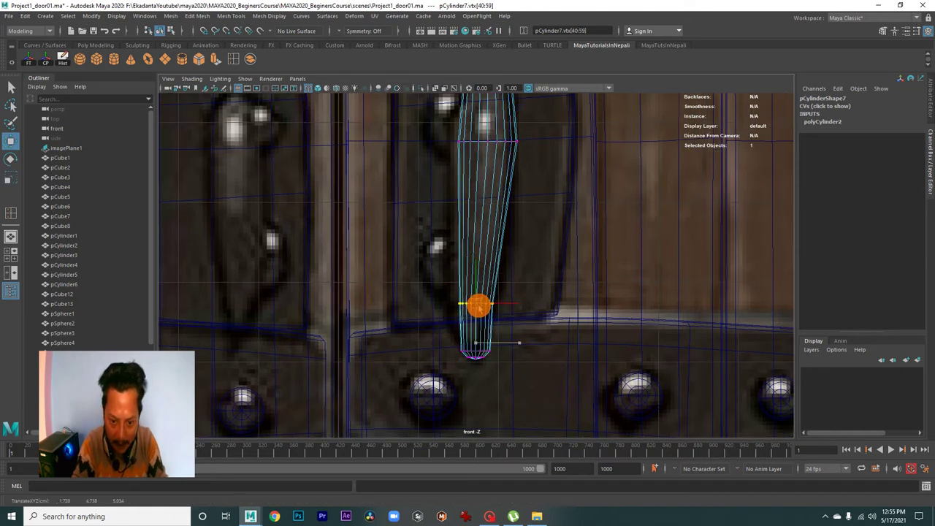
scroll(486, 313, down, 5)
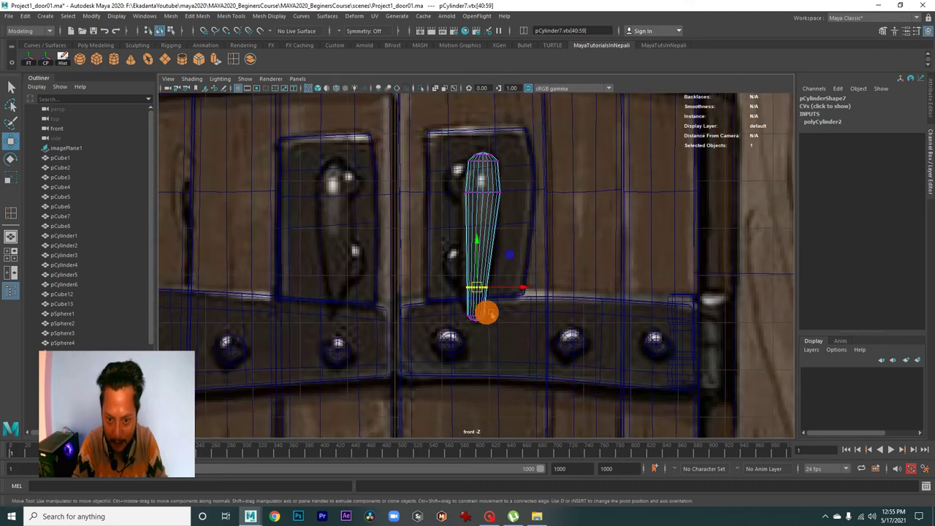
scroll(501, 319, up, 4)
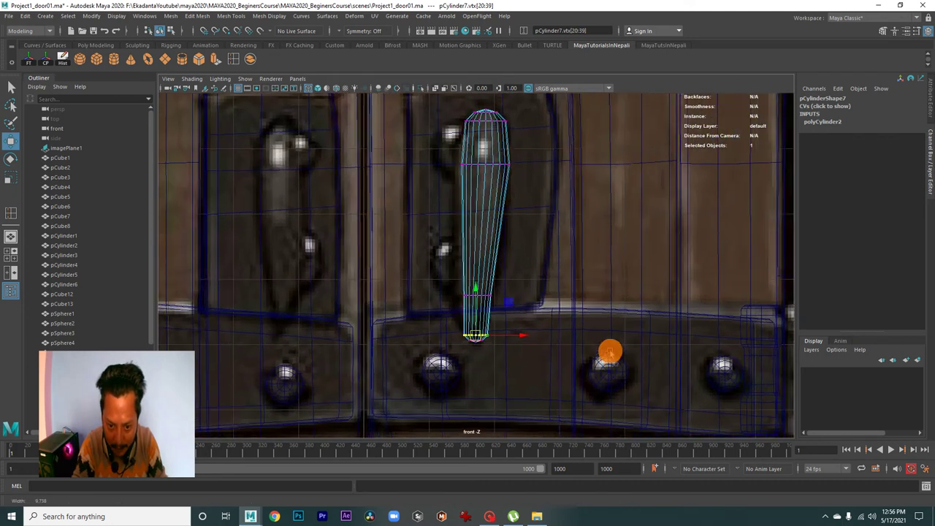
- Shrink the bottom vertex ring so the handle tapers to a narrow tip
drag(445, 334, 476, 335)
key(w)
key(r)
drag(480, 344, 476, 344)
drag(451, 310, 477, 321)
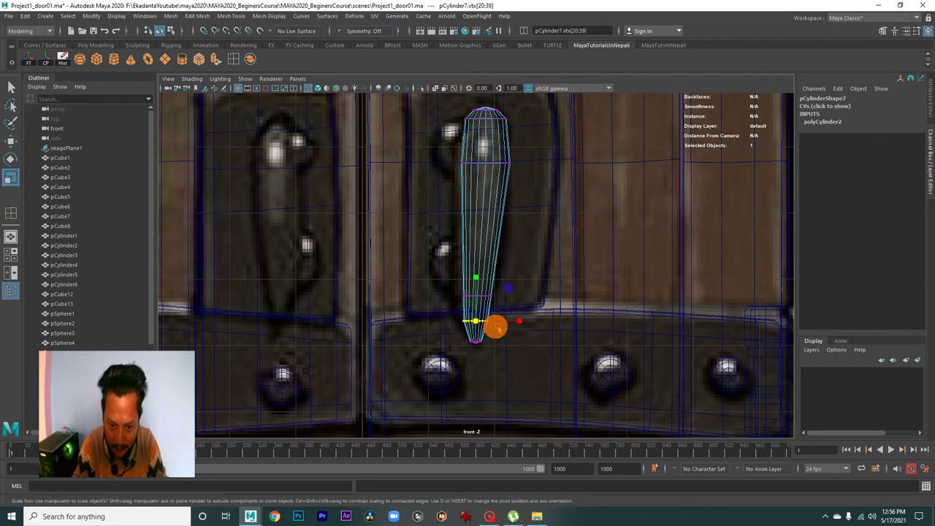
key(w)
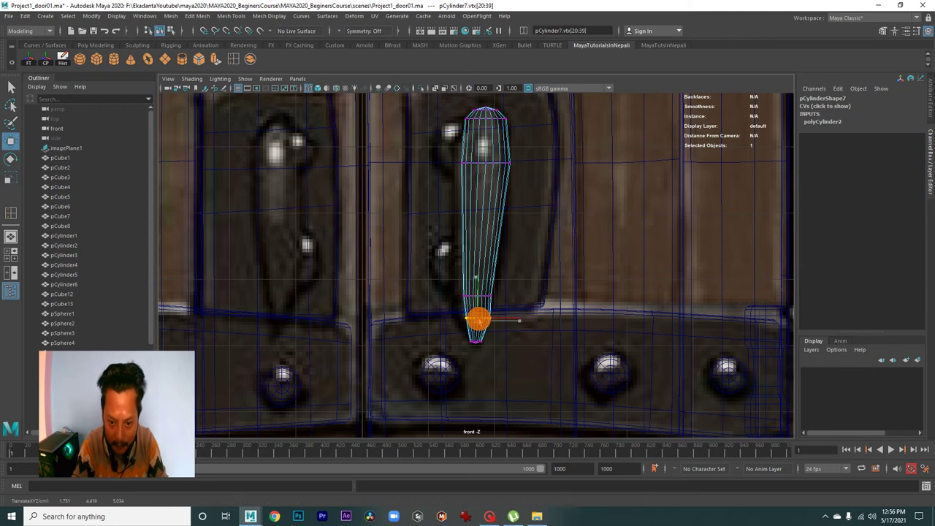
scroll(511, 307, down, 5)
- Return the handle to Object Mode and reselect it in the front view
key(space)
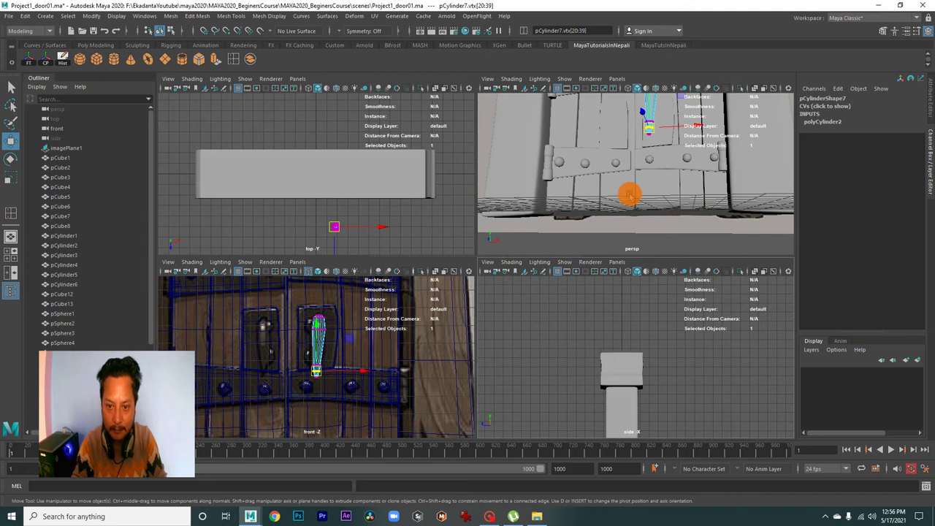
key(space)
mouse_move(631, 194)
alt+mouse_down()
mouse_move(495, 211)
mouse_move(523, 225)
alt+mouse_up()
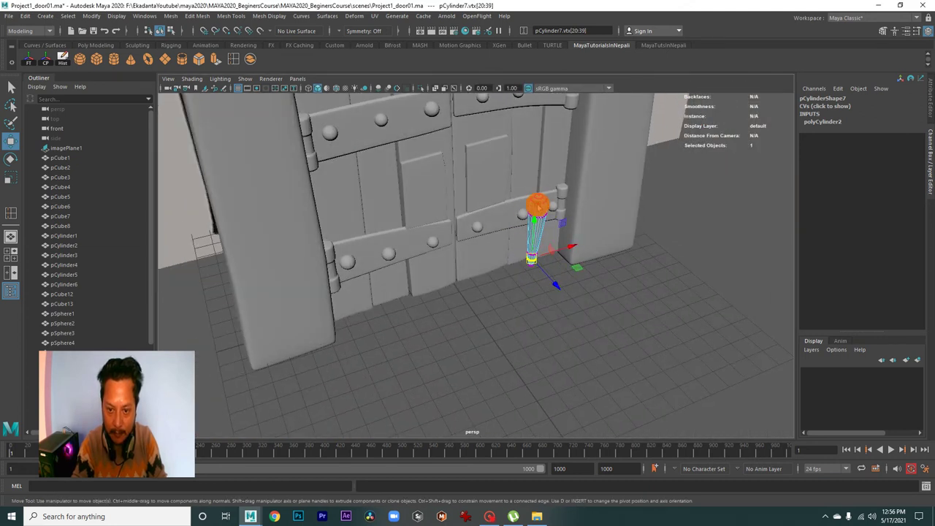
right_drag(537, 207, 588, 191)
click(668, 269)
mouse_move(512, 280)
alt+mouse_down()
mouse_move(588, 283)
mouse_move(596, 359)
mouse_move(463, 248)
alt+mouse_up()
click(463, 249)
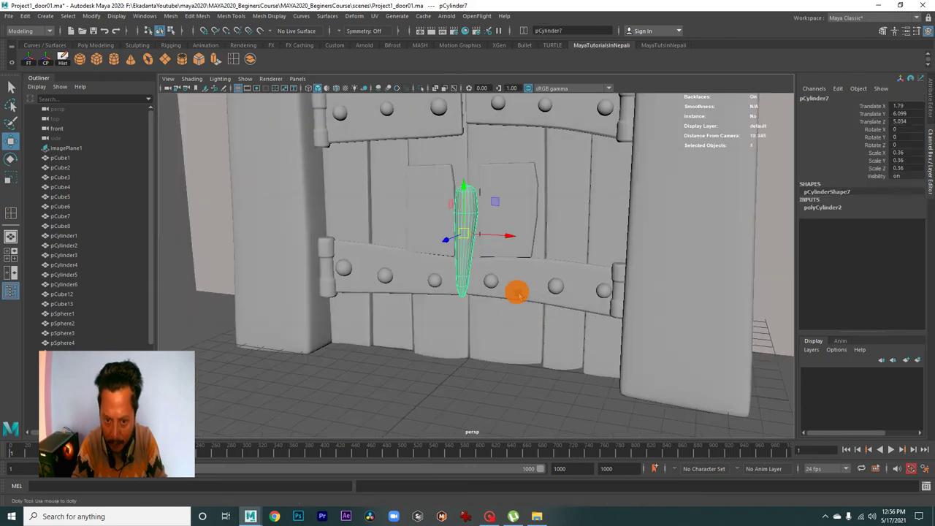
scroll(517, 292, down, 3)
key(space)
key(space)
scroll(380, 320, up, 3)
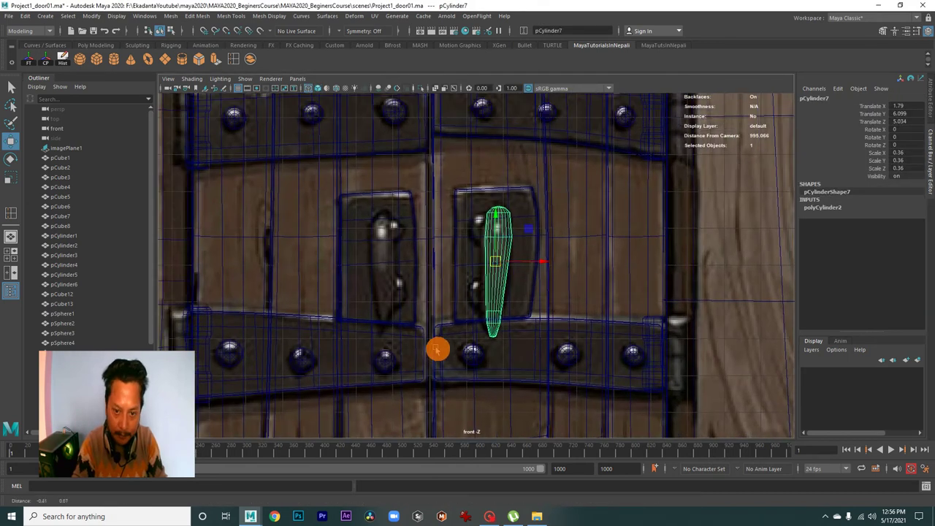
scroll(468, 343, up, 2)
- Duplicate the handle, place the copy on the left door's plate, and tilt it about 4.5 degrees on Z
key(ctrl+d)
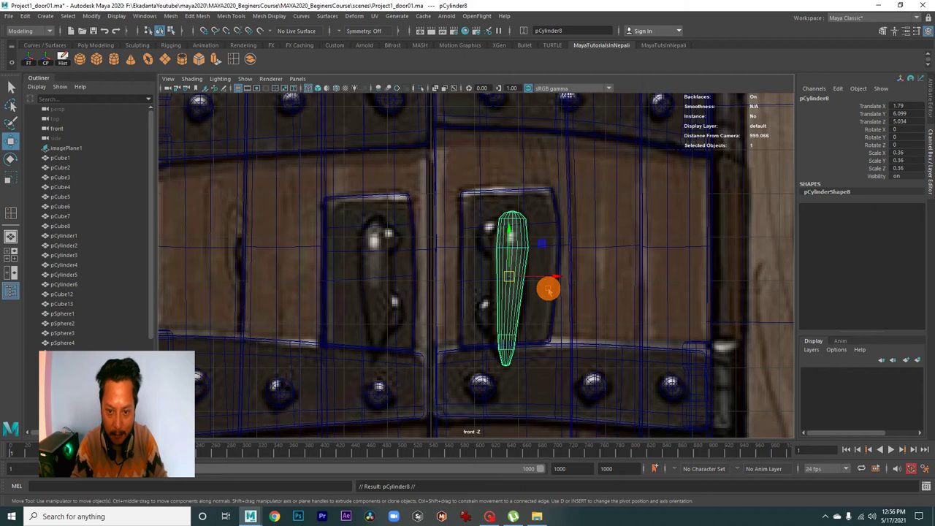
drag(548, 281, 422, 294)
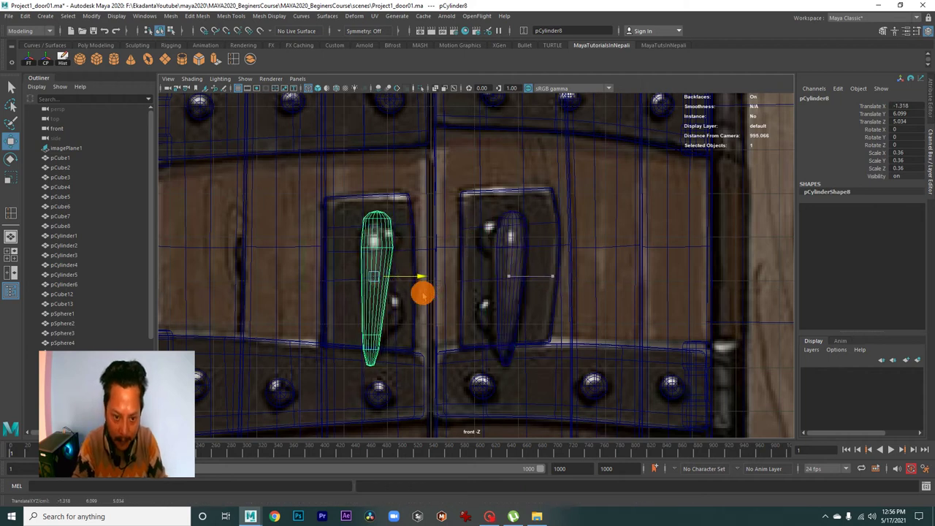
key(e)
drag(394, 330, 399, 323)
alt+middle_drag(398, 324, 447, 335)
alt+right_drag(447, 334, 479, 335)
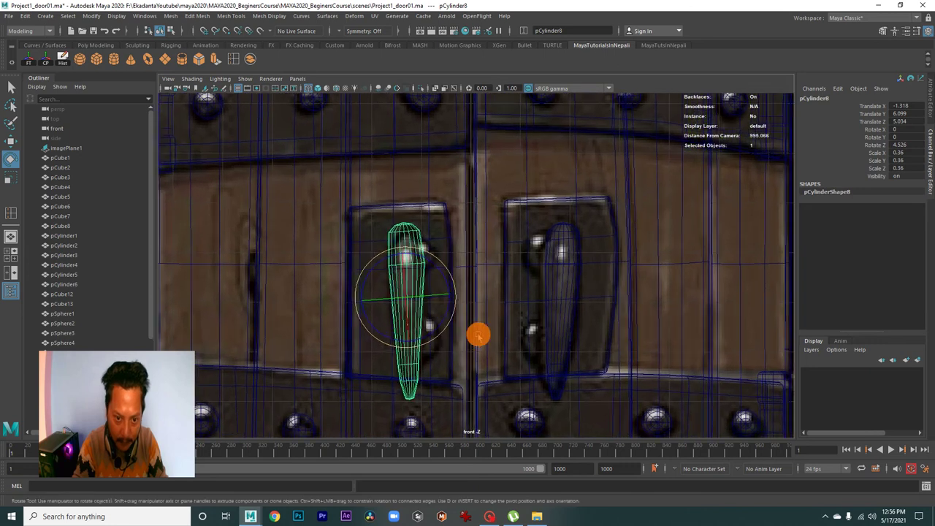
key(w)
mouse_move(417, 298)
mouse_down()
mouse_move(409, 340)
mouse_move(407, 294)
mouse_up()
alt+middle_drag(416, 307, 398, 287)
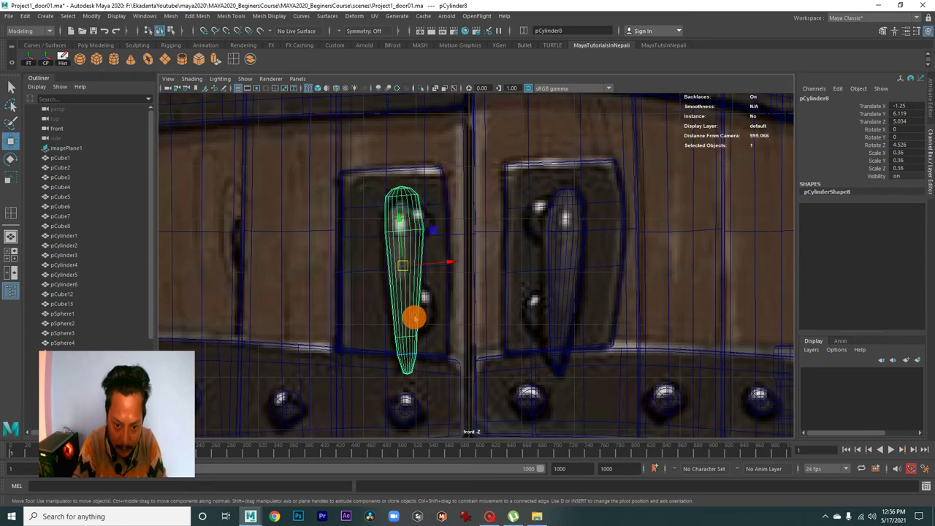
- Adjust the copy's bottom, tip, middle and top vertex rings to fit the left plate
right_click(411, 327)
click(367, 248)
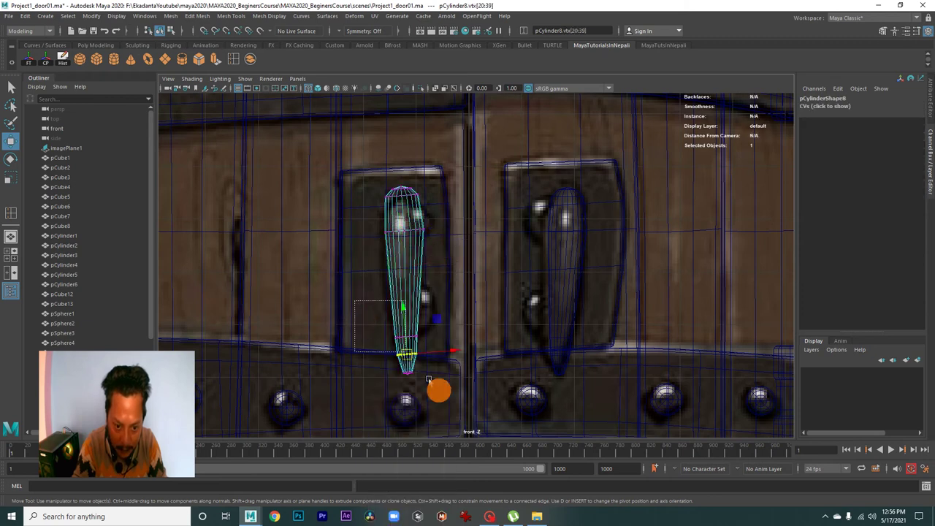
mouse_move(407, 361)
mouse_down()
mouse_move(394, 320)
mouse_move(398, 353)
mouse_move(429, 360)
mouse_move(405, 351)
mouse_up()
mouse_move(368, 319)
mouse_down()
mouse_move(422, 343)
mouse_move(403, 336)
mouse_up()
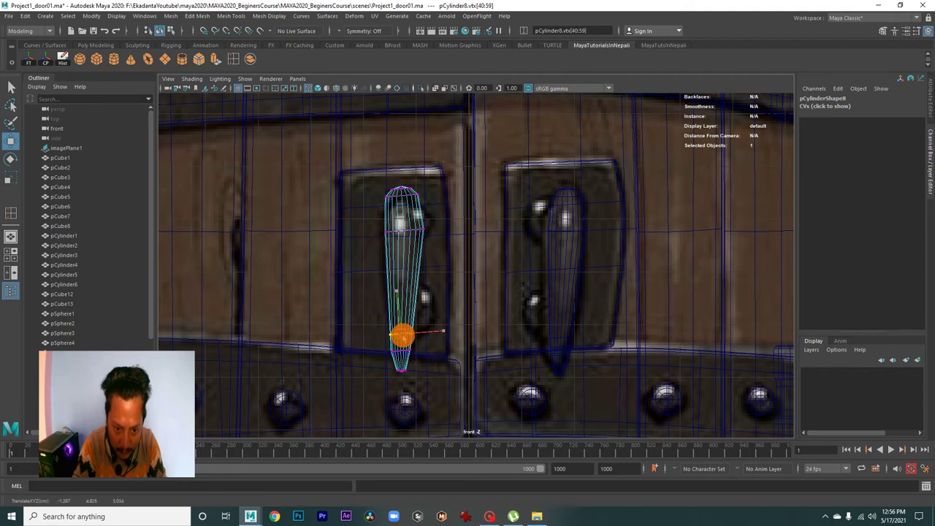
alt+middle_drag(424, 312, 442, 362)
drag(373, 298, 451, 324)
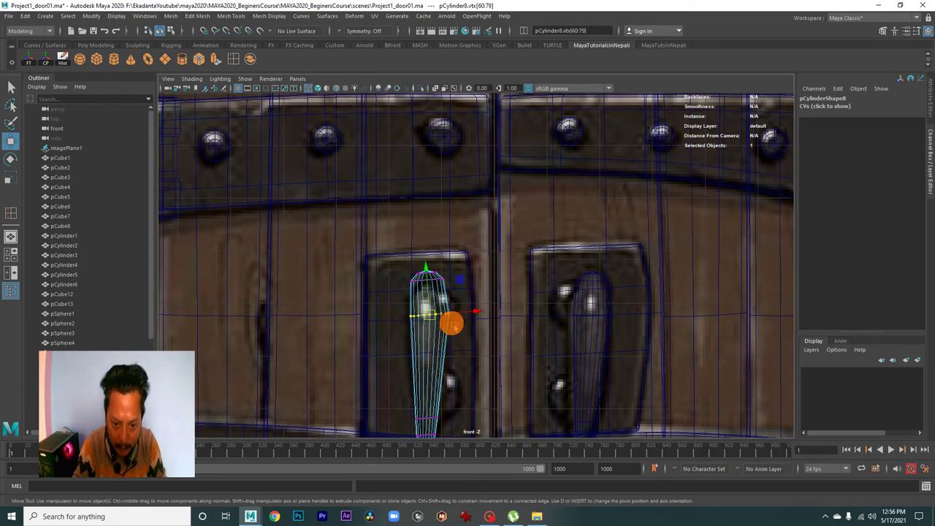
mouse_move(392, 258)
mouse_down()
mouse_move(449, 296)
mouse_move(428, 278)
mouse_up()
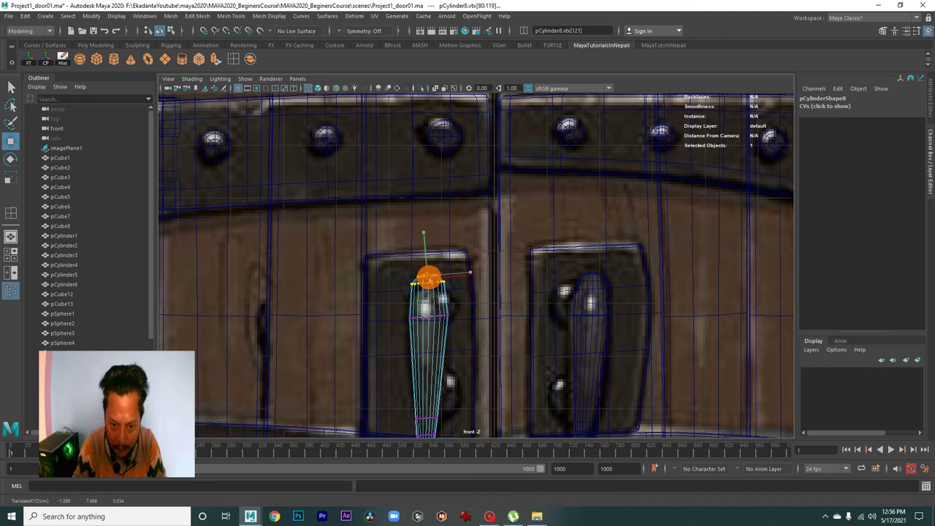
- Return the left handle to Object Mode and check it in an angled perspective view
scroll(429, 279, down, 3)
key(space)
key(space)
mouse_move(568, 265)
alt+mouse_down()
mouse_move(667, 346)
mouse_move(502, 292)
alt+mouse_up()
right_click(496, 250)
click(543, 234)
mouse_move(542, 234)
alt+mouse_down()
mouse_move(629, 355)
mouse_move(480, 307)
mouse_move(522, 286)
mouse_move(520, 252)
alt+mouse_up()
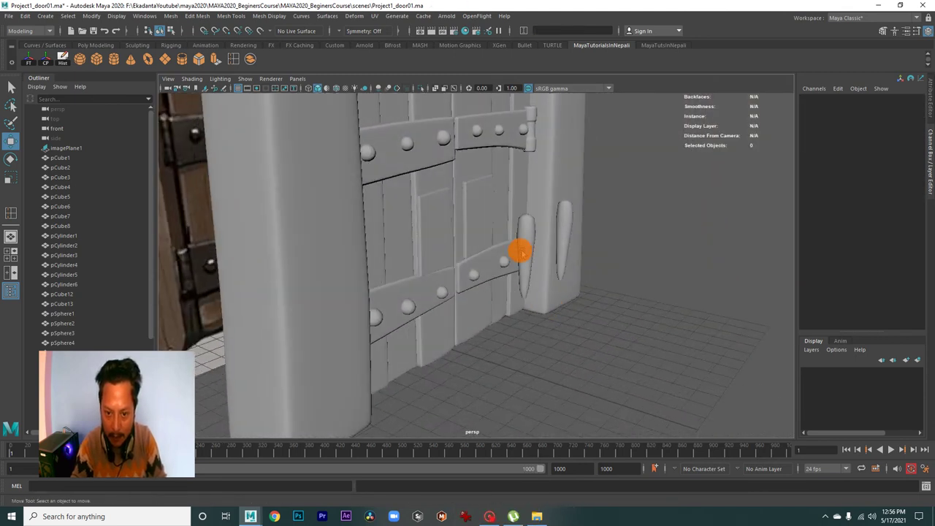
- Slide both handles back along Z until they sit against the door surface
click(521, 252)
shift+click(564, 234)
alt+drag(574, 298, 576, 344)
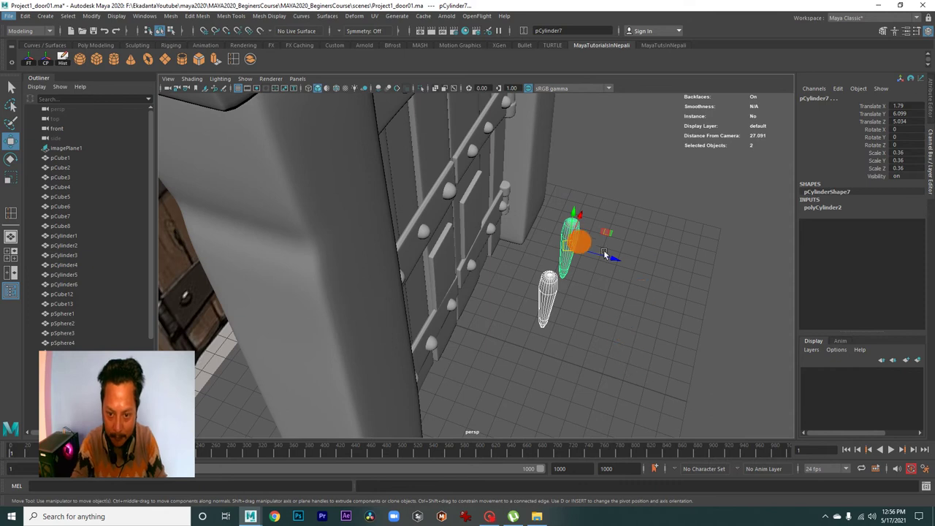
drag(604, 254, 567, 247)
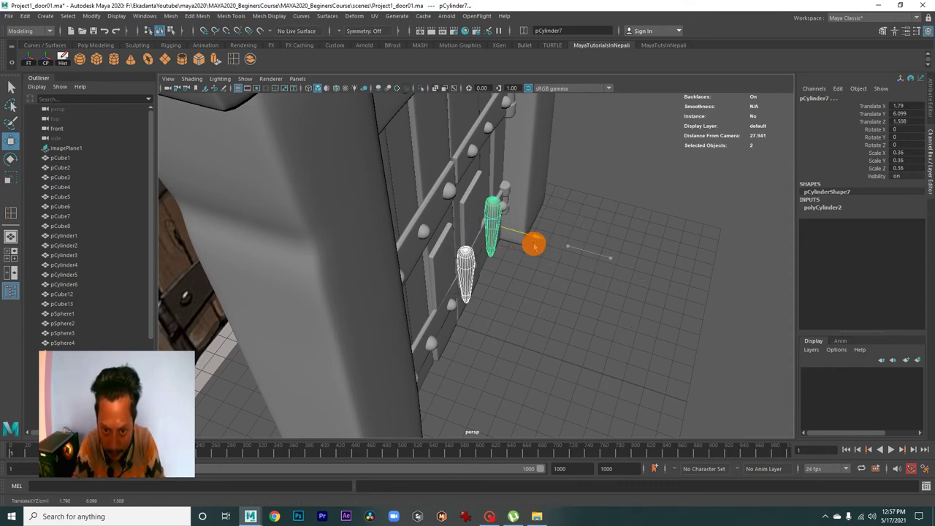
click(543, 286)
alt+drag(543, 286, 484, 261)
click(483, 263)
shift+click(500, 232)
mouse_move(538, 238)
mouse_down()
mouse_move(482, 278)
mouse_move(431, 251)
mouse_up()
click(538, 253)
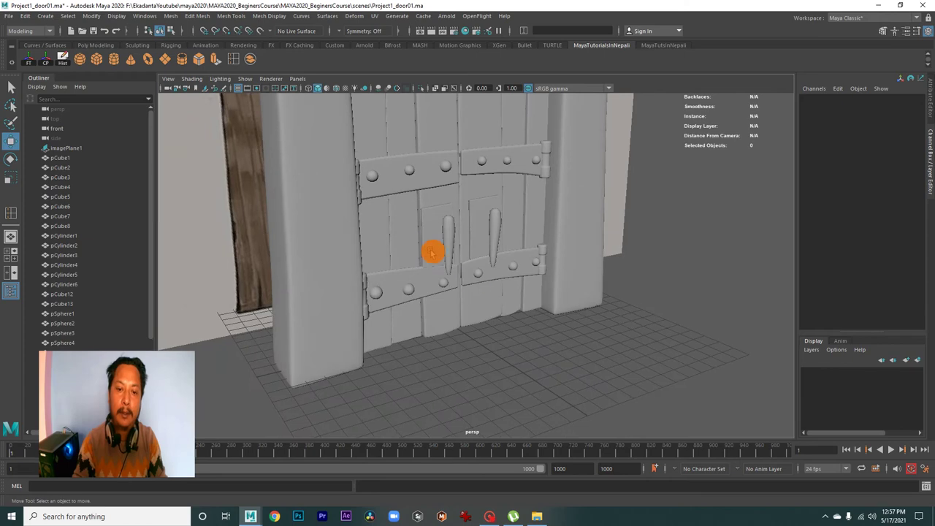
- Add a new polygon cylinder at the scene origin from the shelf
key(space)
key(space)
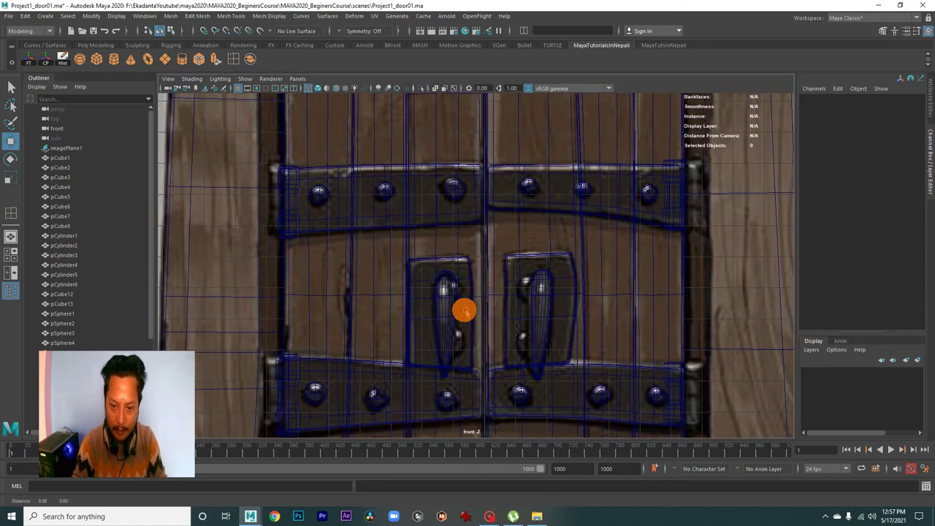
scroll(471, 296, up, 2)
scroll(392, 254, up, 2)
scroll(424, 263, up, 2)
alt+middle_drag(445, 273, 520, 276)
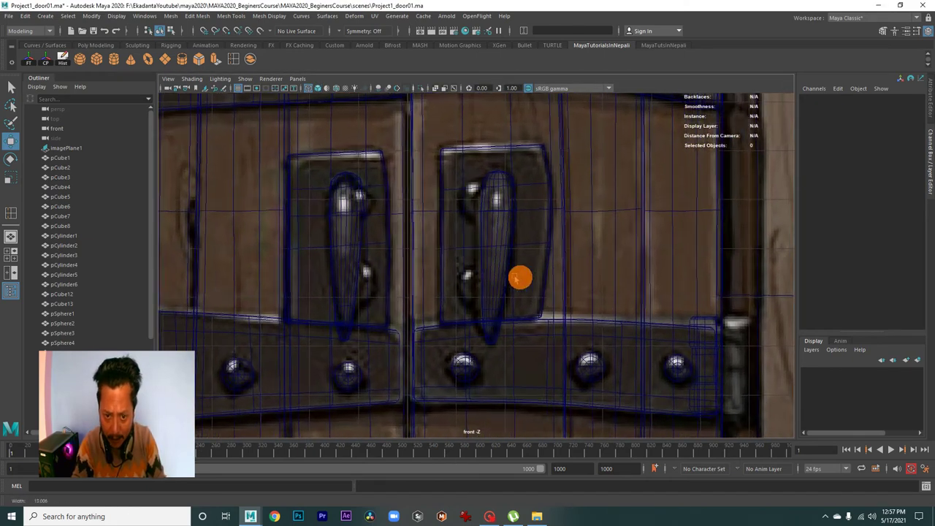
scroll(465, 263, up, 1)
scroll(483, 261, down, 1)
scroll(480, 247, up, 1)
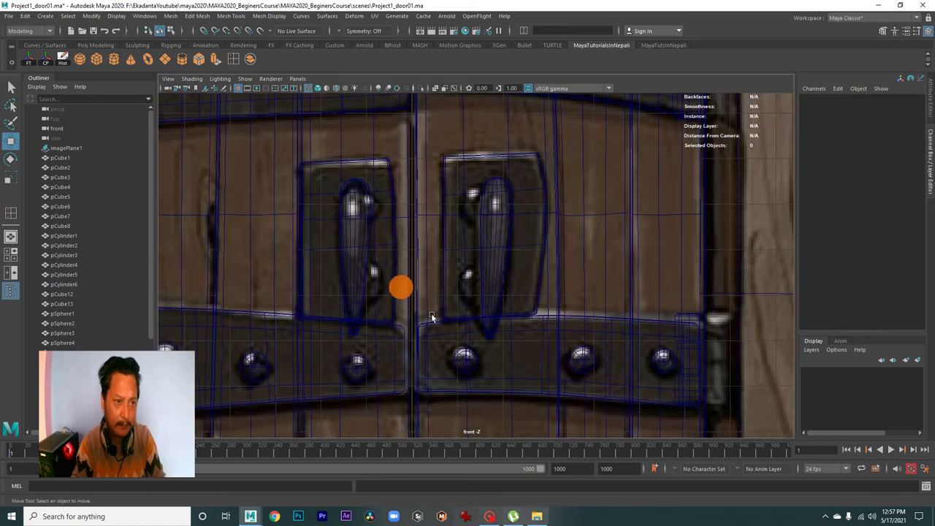
click(117, 58)
scroll(183, 122, down, 5)
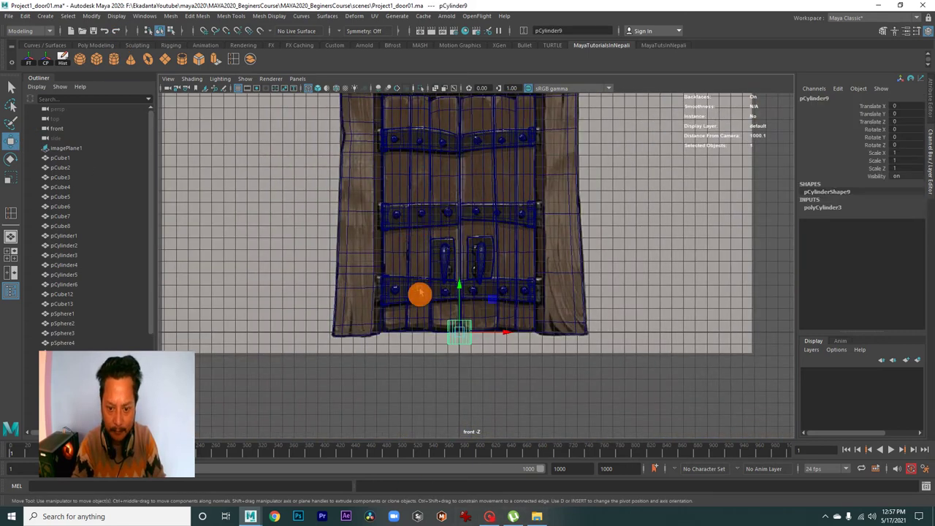
- Lay pCylinder9 on its side with Rotate X set to 90
key(e)
drag(461, 314, 465, 342)
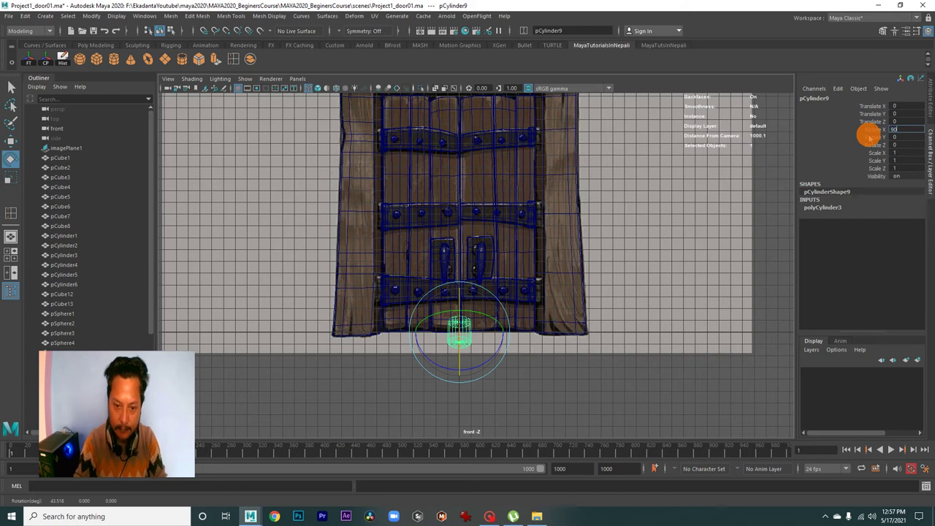
key(Return)
scroll(564, 398, up, 1)
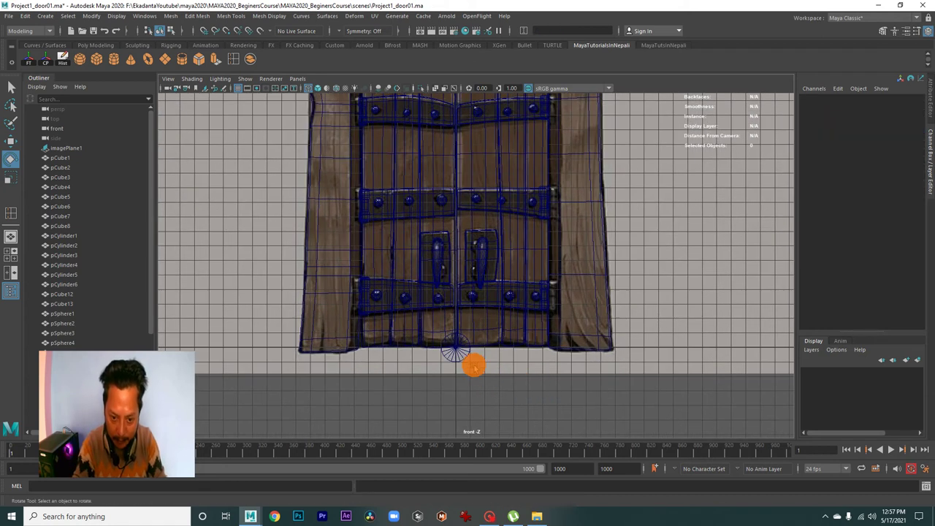
click(467, 358)
scroll(482, 359, down, 1)
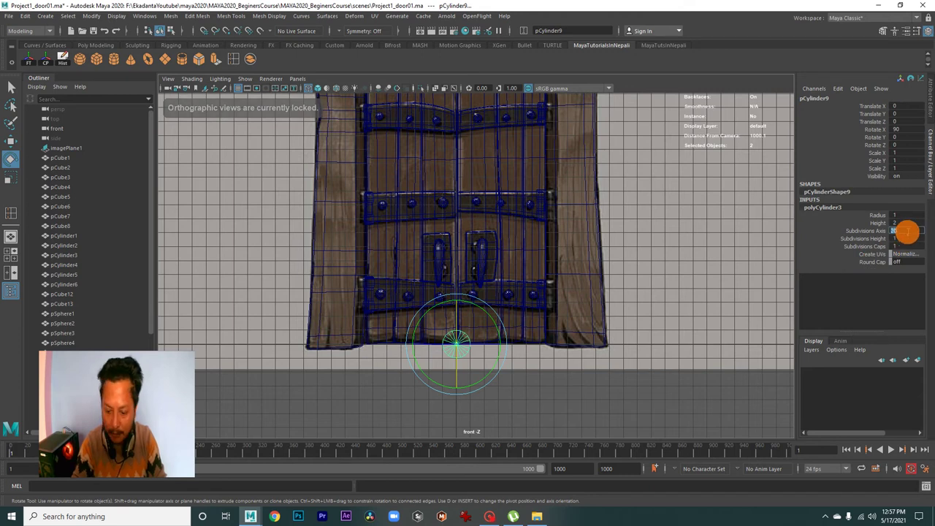
click(659, 366)
key(space)
mouse_move(669, 162)
mouse_down()
mouse_move(549, 229)
mouse_move(476, 329)
mouse_move(531, 344)
mouse_up()
- Bring pCylinder9 forward along Z to 6.504 and select the edge loop around its end
click(465, 329)
key(w)
scroll(582, 326, up, 2)
mouse_move(583, 327)
alt+mouse_down()
mouse_move(689, 324)
mouse_move(621, 309)
mouse_move(548, 271)
alt+mouse_up()
right_drag(549, 247, 566, 230)
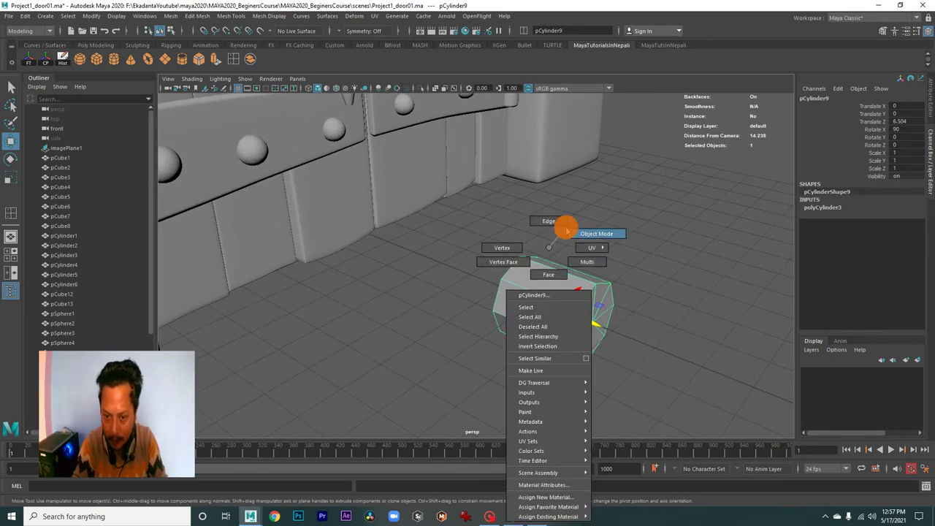
double_click(590, 292)
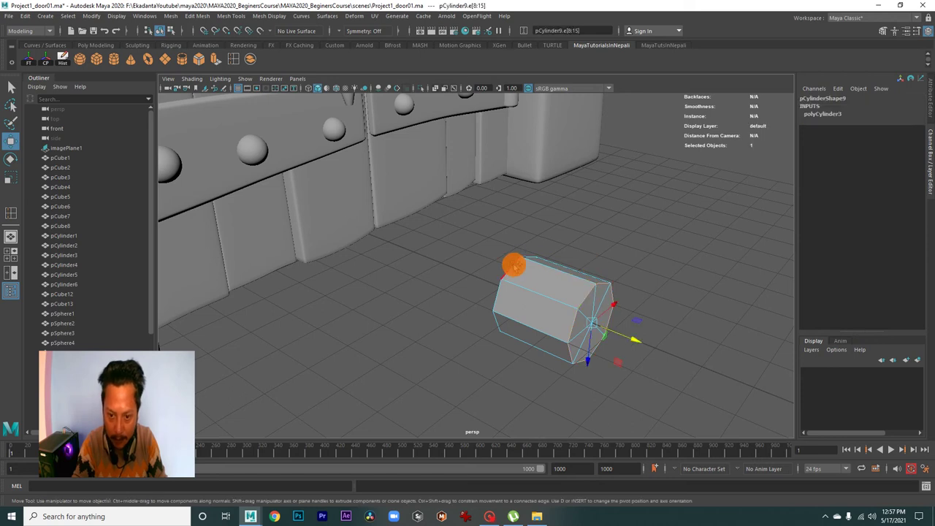
- Bevel pCylinder9's end edges with Fraction 0.1 and 2 segments, then return to Object Mode
mouse_move(515, 271)
alt+mouse_down()
mouse_move(563, 282)
mouse_move(564, 292)
alt+mouse_up()
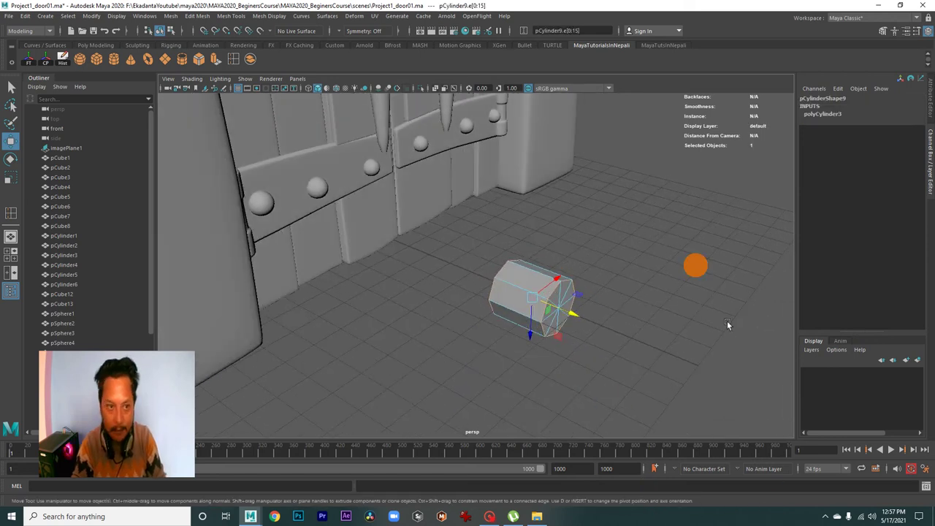
click(199, 58)
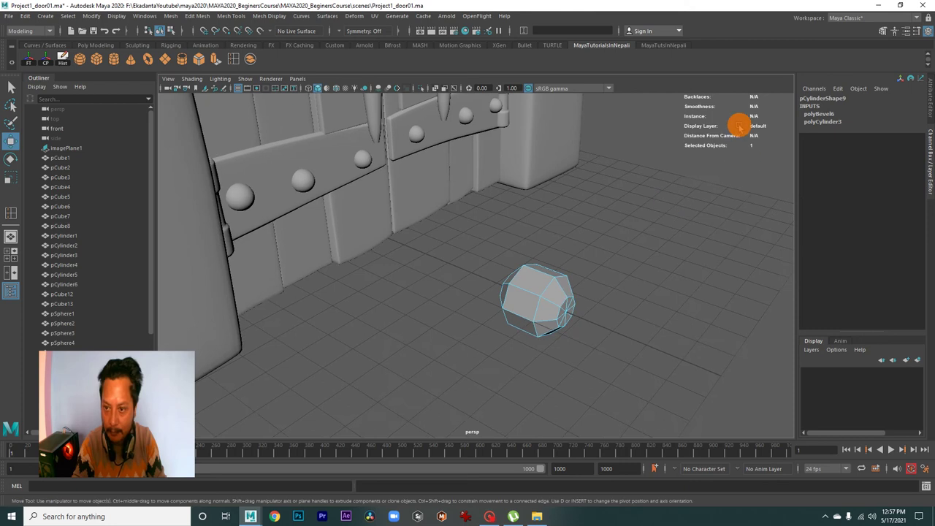
click(826, 114)
key(t)
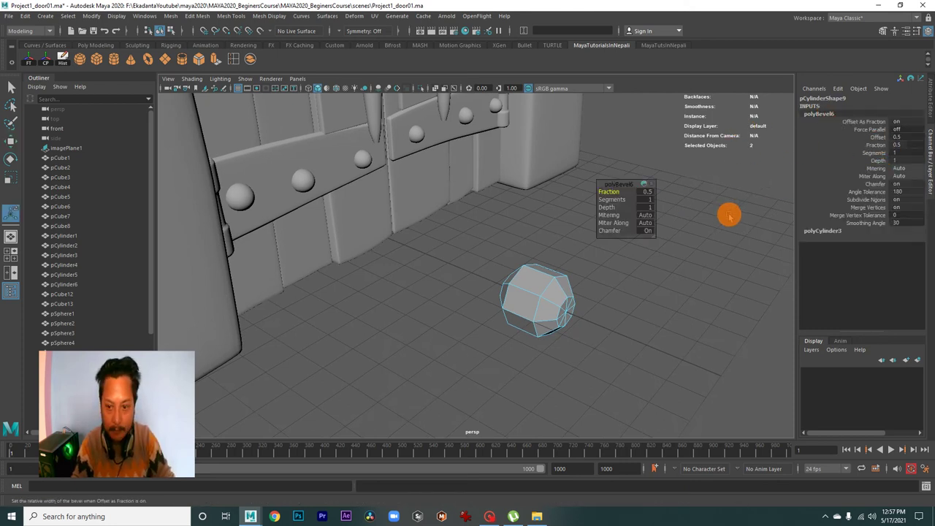
drag(608, 195, 609, 192)
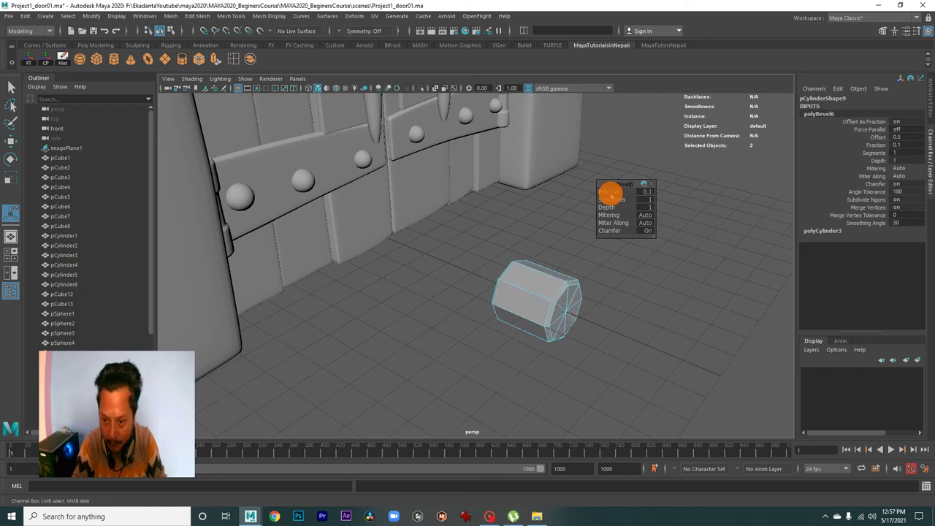
click(645, 199)
text(2)
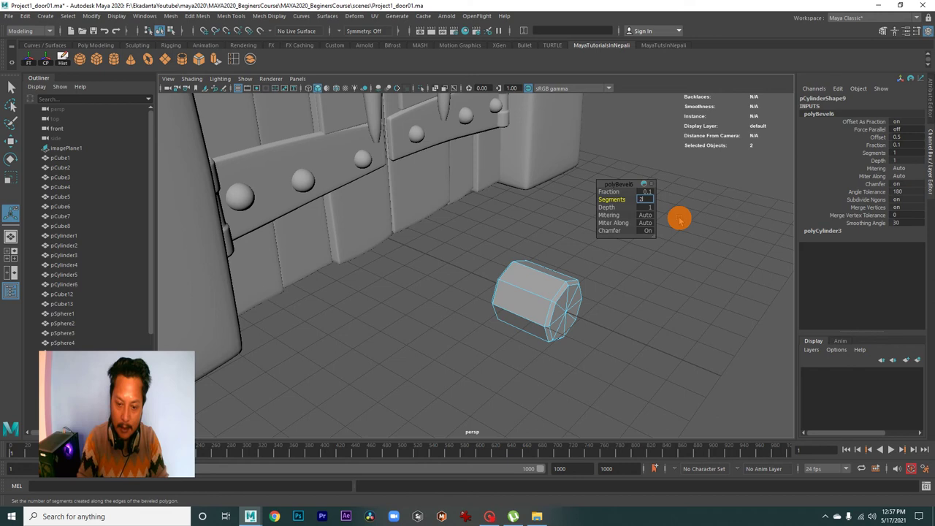
right_drag(553, 282, 589, 294)
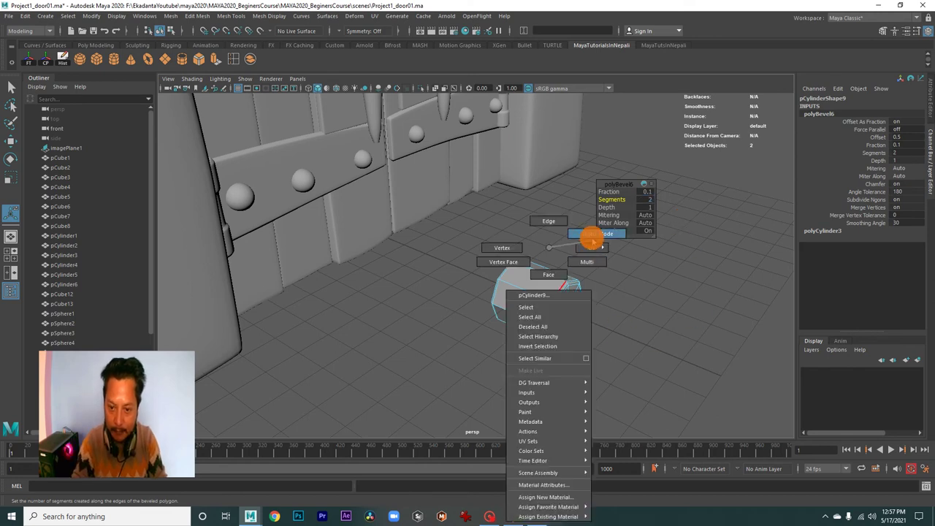
click(588, 296)
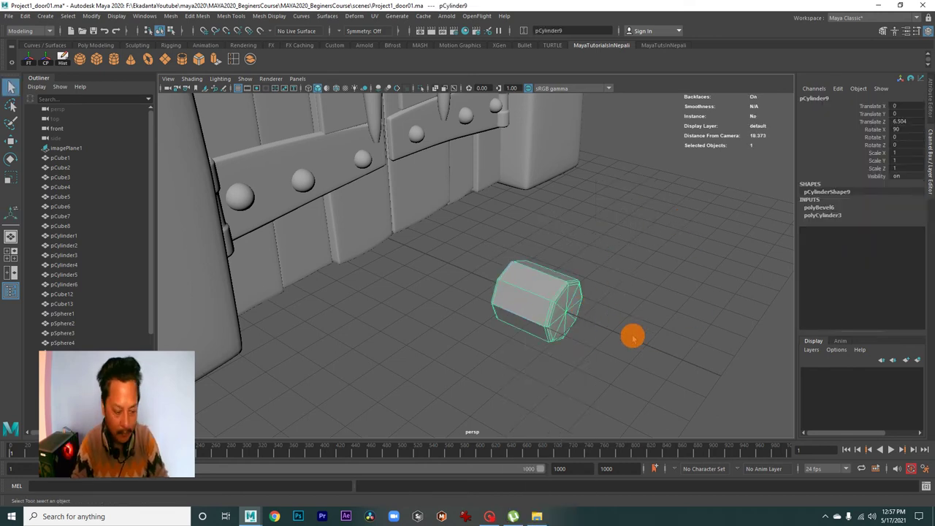
- Shrink the bevelled cylinder and place it right beside the right handle in the front view
mouse_move(632, 337)
alt+mouse_down()
mouse_move(592, 307)
mouse_move(616, 329)
mouse_move(422, 241)
mouse_move(487, 328)
alt+mouse_up()
key(w)
mouse_move(444, 355)
mouse_down()
mouse_move(414, 234)
mouse_move(436, 264)
mouse_up()
key(space)
key(space)
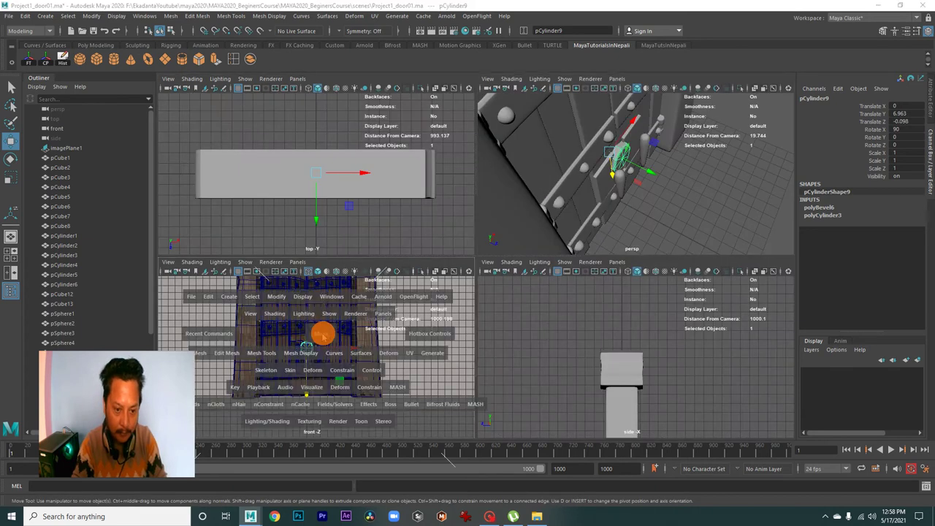
key(r)
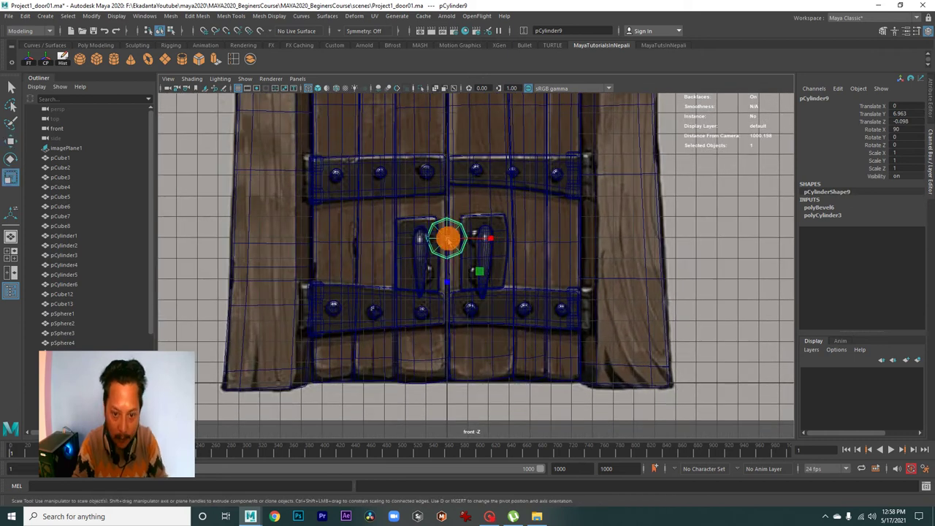
drag(446, 238, 422, 234)
key(w)
alt+right_drag(434, 240, 547, 324)
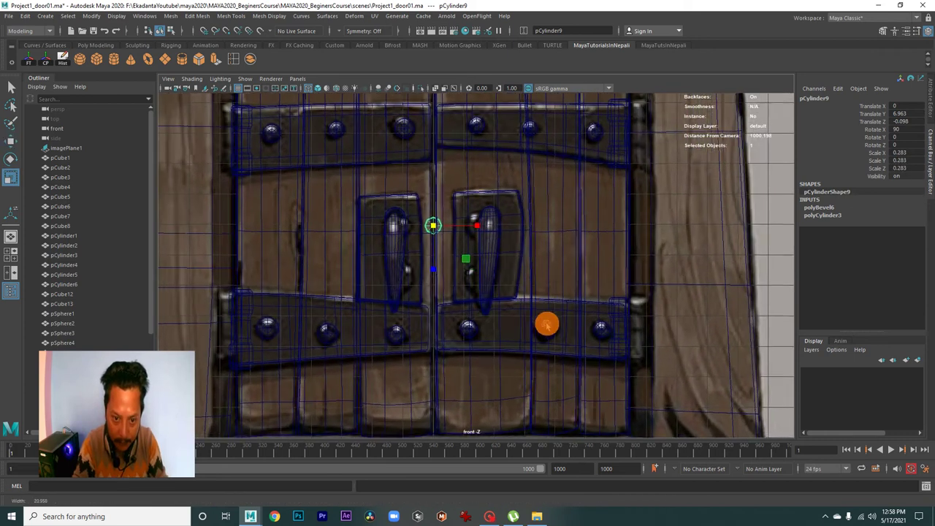
drag(469, 238, 525, 231)
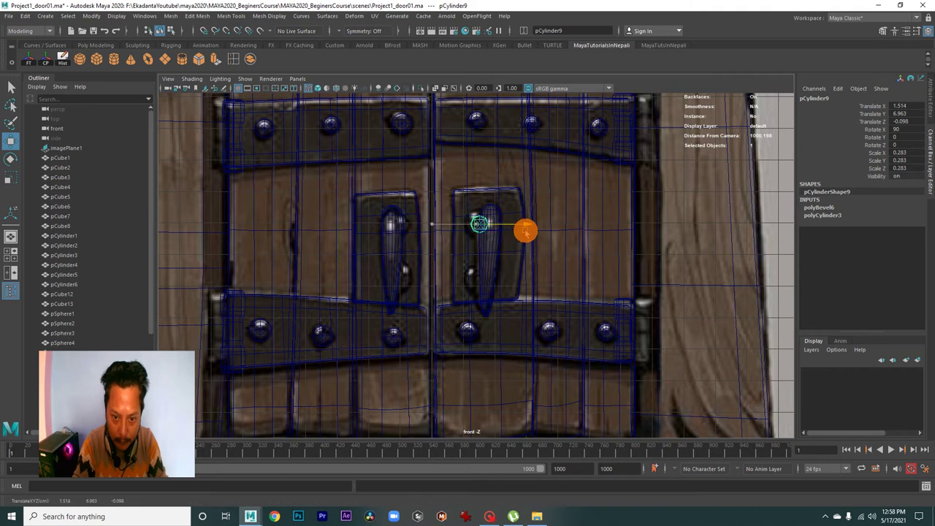
- Set the cylinder against the door surface, lower it slightly, and duplicate it as pCylinder10
key(space)
key(space)
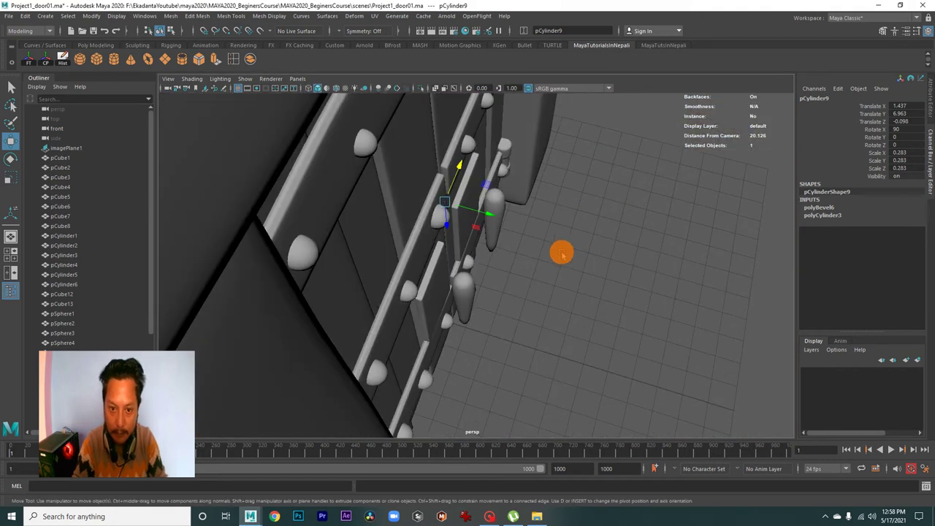
middle_drag(498, 221, 533, 230)
key(r)
mouse_move(549, 232)
alt+mouse_down()
mouse_move(526, 244)
mouse_move(445, 229)
mouse_move(472, 284)
mouse_move(497, 278)
alt+mouse_up()
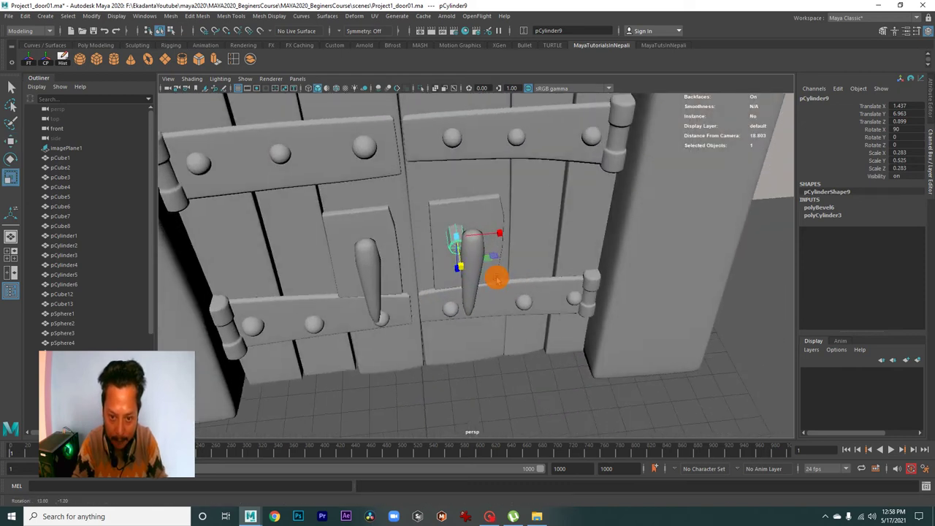
key(w)
middle_drag(507, 229, 510, 231)
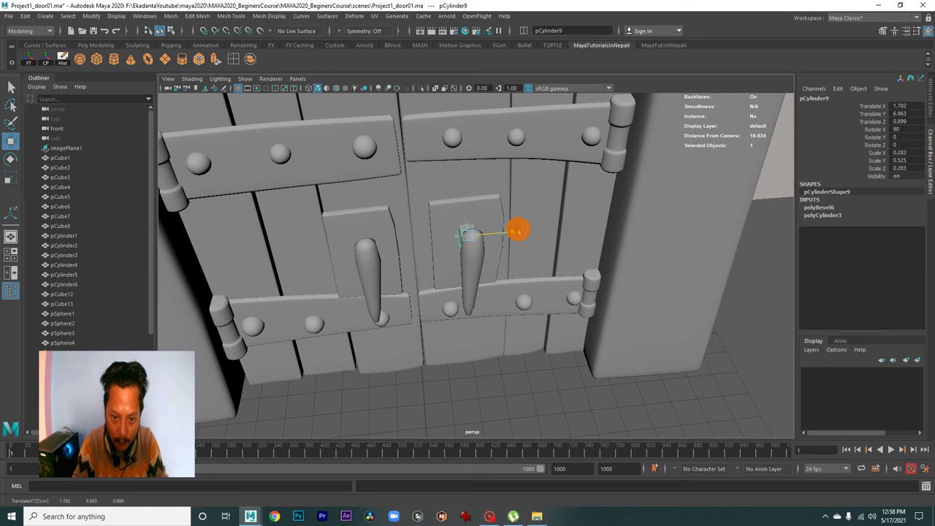
mouse_move(522, 232)
alt+mouse_down()
mouse_move(507, 236)
mouse_move(538, 224)
alt+mouse_up()
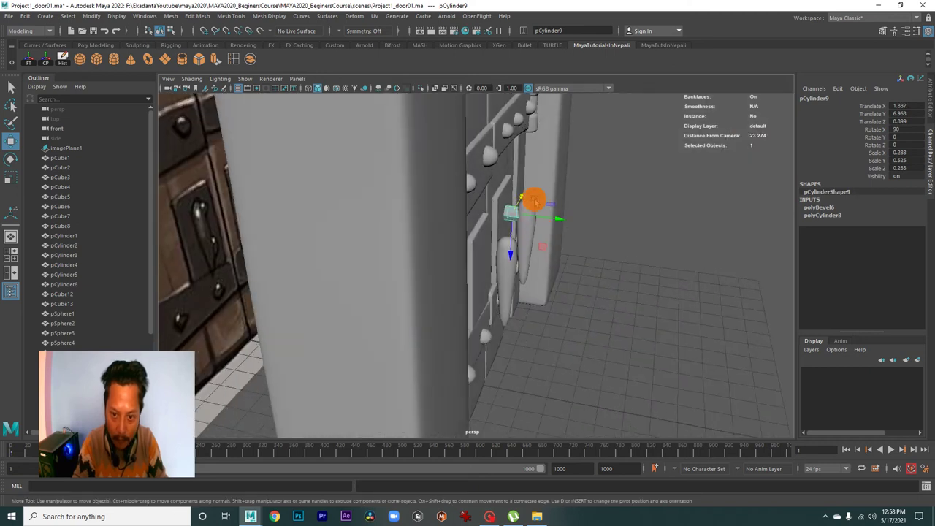
middle_drag(510, 258, 510, 271)
key(ctrl+d)
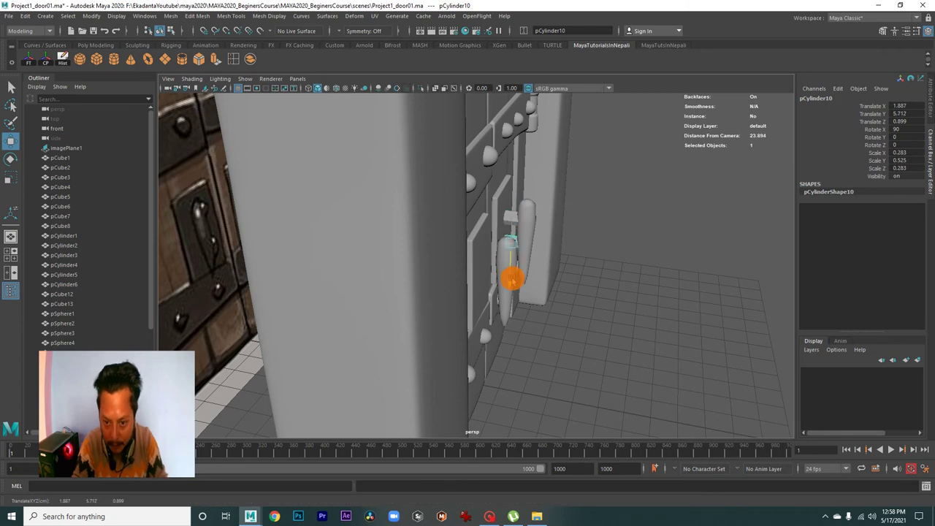
- Shrink the duplicated latch cylinder slightly smaller than the first
alt+drag(513, 279, 445, 278)
mouse_move(445, 277)
alt+right_down()
mouse_move(414, 277)
mouse_move(566, 333)
alt+right_up()
click(473, 234)
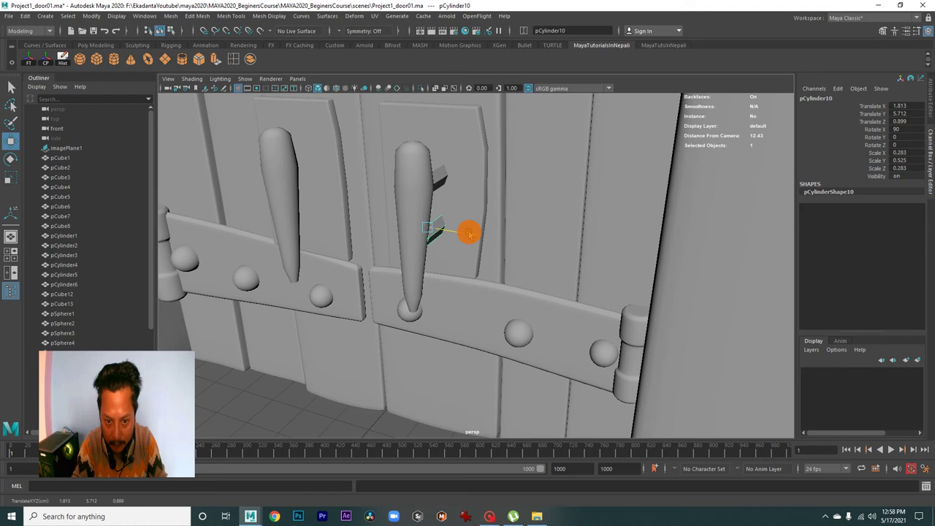
mouse_move(468, 232)
alt+mouse_down()
mouse_move(487, 248)
mouse_move(533, 249)
mouse_move(519, 221)
alt+mouse_up()
key(r)
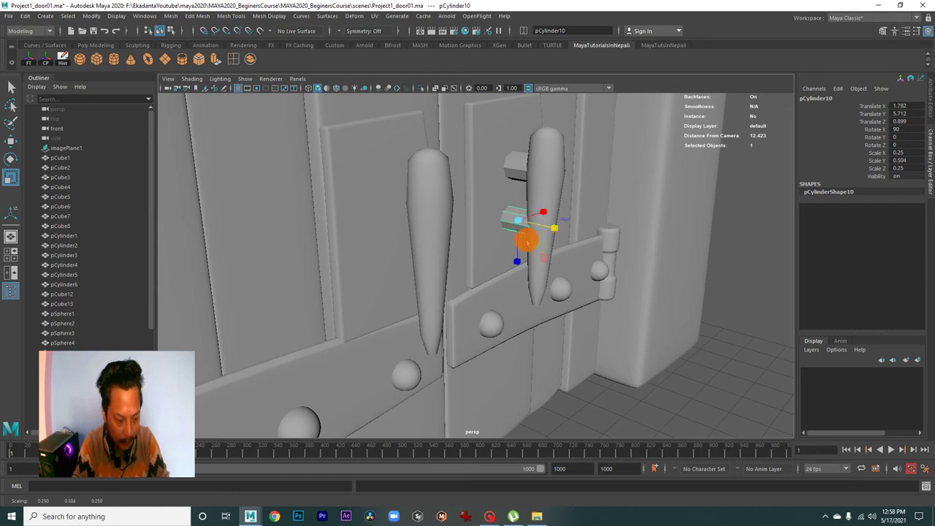
mouse_move(503, 228)
mouse_down()
mouse_move(511, 217)
mouse_move(711, 302)
mouse_move(524, 313)
mouse_move(470, 277)
mouse_move(474, 269)
mouse_move(436, 228)
mouse_move(479, 243)
mouse_up()
click(712, 300)
- Duplicate both latch cylinders and move the copies onto the left door panel
click(437, 228)
key(w)
alt+drag(507, 282, 559, 317)
key(ctrl+d)
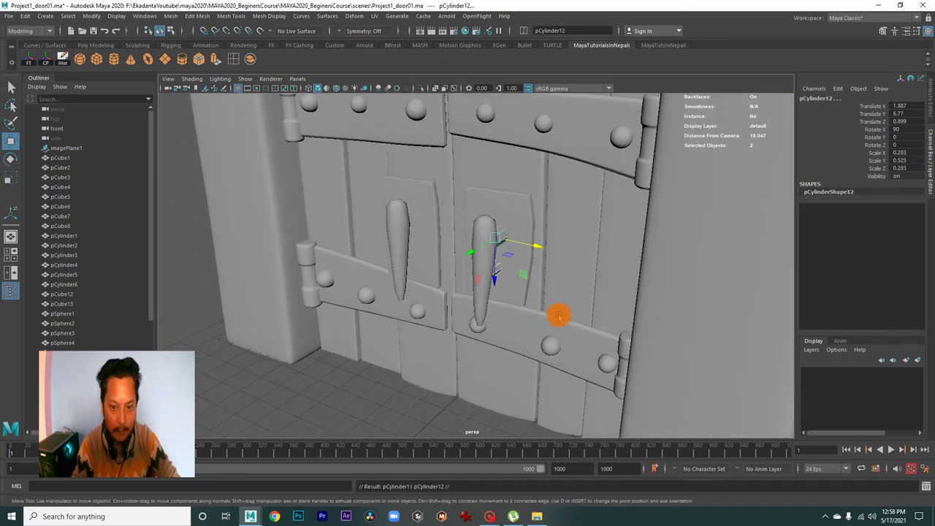
mouse_move(534, 246)
mouse_down()
mouse_move(449, 243)
mouse_move(480, 271)
mouse_move(538, 255)
mouse_move(600, 302)
mouse_move(647, 298)
mouse_up()
- Raise the upper and lower copied latch blocks slightly beside the left handle
click(497, 266)
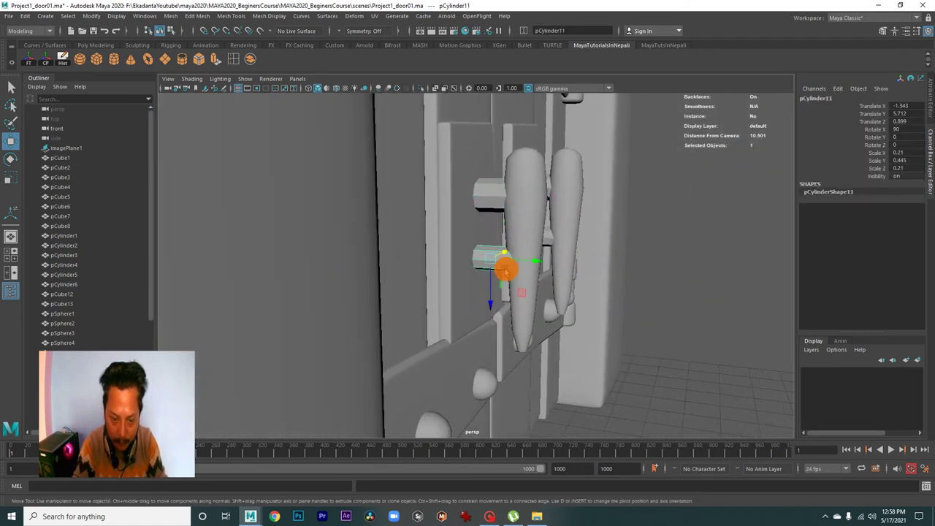
key(r)
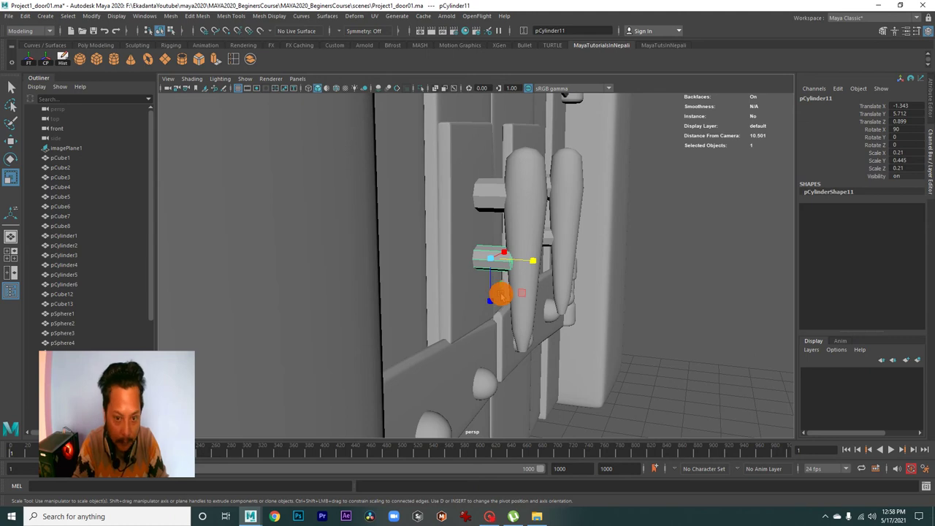
key(w)
click(492, 204)
middle_drag(494, 232, 492, 228)
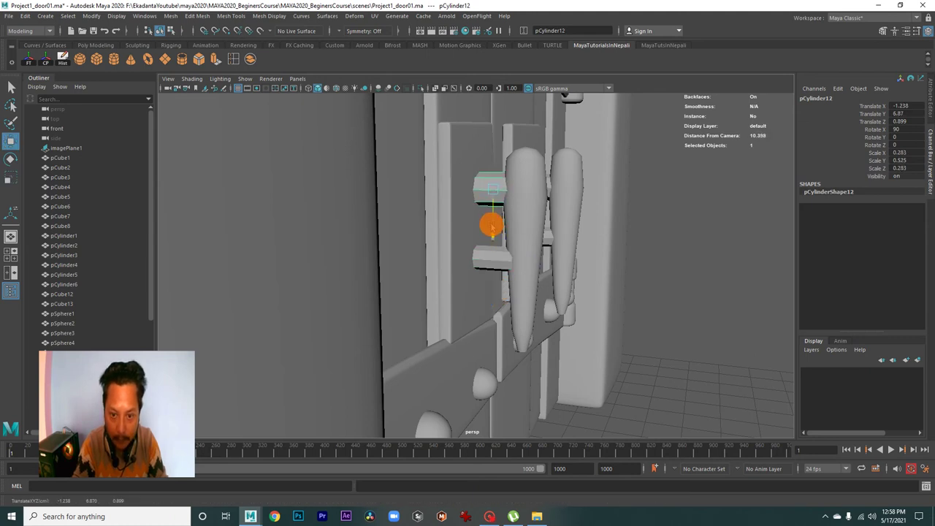
click(500, 259)
middle_drag(494, 295, 491, 296)
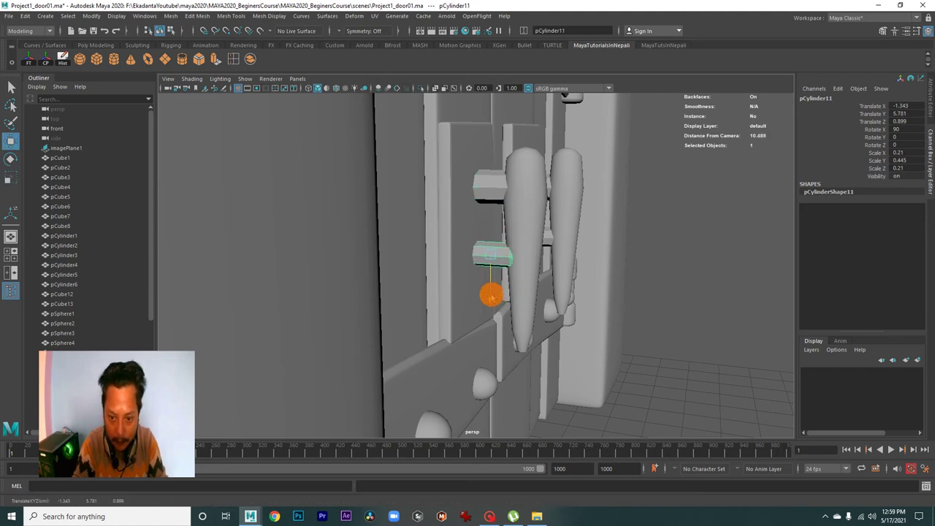
- Nudge the lower copied block sideways, then view the whole door at an angle
alt+drag(502, 296, 501, 302)
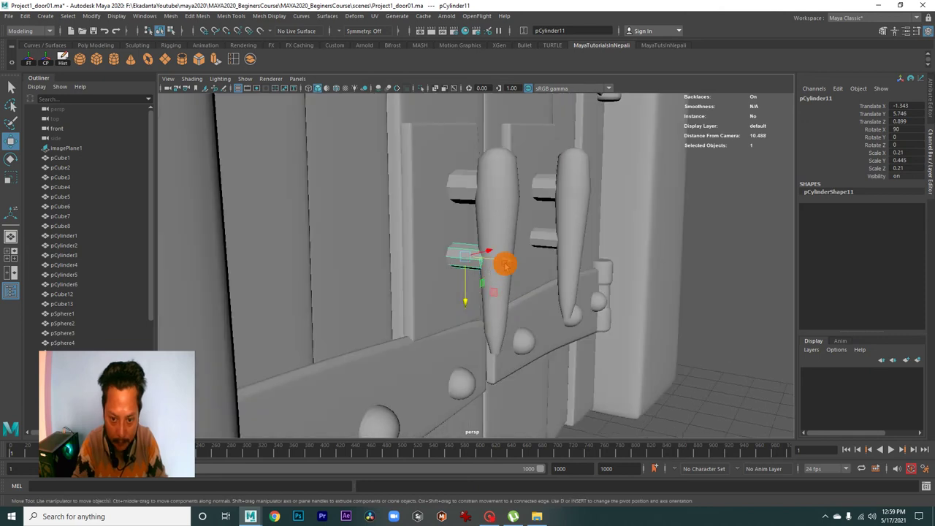
drag(489, 255, 490, 252)
mouse_move(525, 280)
alt+right_down()
mouse_move(402, 285)
mouse_move(309, 236)
alt+right_up()
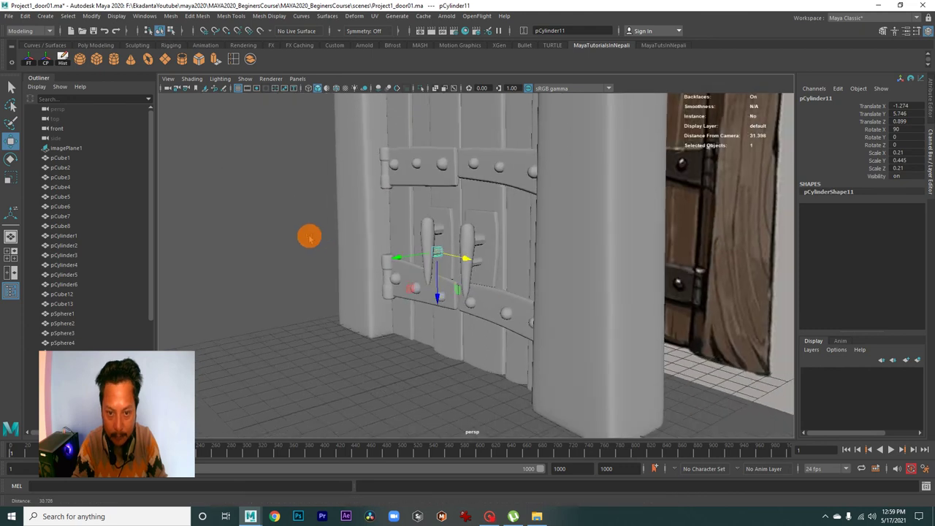
alt+drag(309, 236, 455, 278)
click(713, 373)
alt+right_drag(712, 373, 541, 309)
mouse_move(540, 309)
alt+mouse_down()
mouse_move(610, 319)
mouse_move(560, 301)
mouse_move(562, 290)
mouse_move(451, 157)
mouse_move(565, 403)
alt+mouse_up()
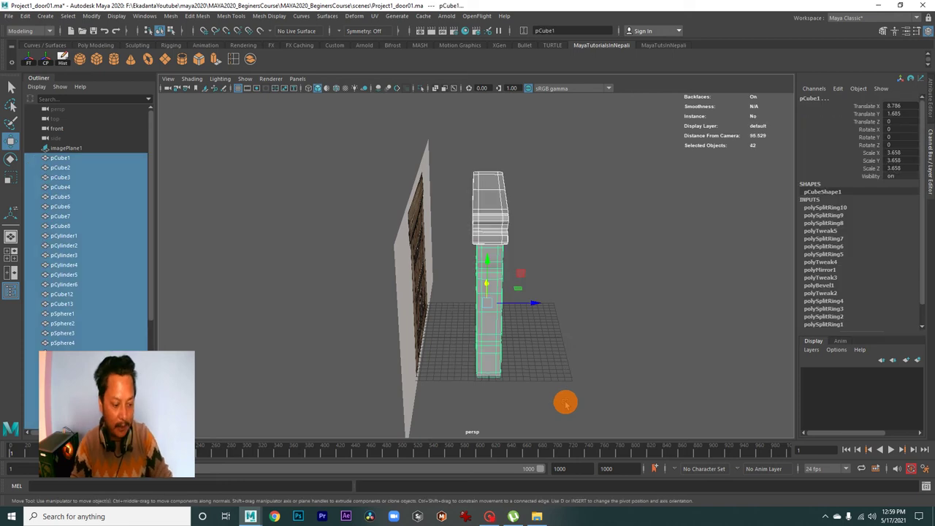
- Orbit and dolly around the doorway to check posts, lintel, doors and handles from all sides
click(576, 309)
alt+drag(576, 309, 445, 324)
mouse_move(445, 323)
alt+right_down()
mouse_move(626, 393)
mouse_move(554, 251)
mouse_move(529, 317)
alt+right_up()
mouse_move(528, 317)
alt+mouse_down()
mouse_move(492, 293)
mouse_move(490, 278)
mouse_move(436, 271)
mouse_move(621, 343)
alt+mouse_up()
mouse_move(622, 342)
alt+right_down()
mouse_move(522, 280)
mouse_move(530, 334)
alt+right_up()
mouse_move(529, 334)
alt+mouse_down()
mouse_move(445, 317)
mouse_move(553, 299)
mouse_move(562, 313)
mouse_move(534, 303)
alt+mouse_up()
mouse_move(534, 303)
alt+right_down()
mouse_move(587, 317)
mouse_move(585, 276)
alt+right_up()
mouse_move(585, 276)
alt+mouse_down()
mouse_move(556, 327)
mouse_move(565, 336)
mouse_move(542, 338)
mouse_move(569, 319)
alt+mouse_up()
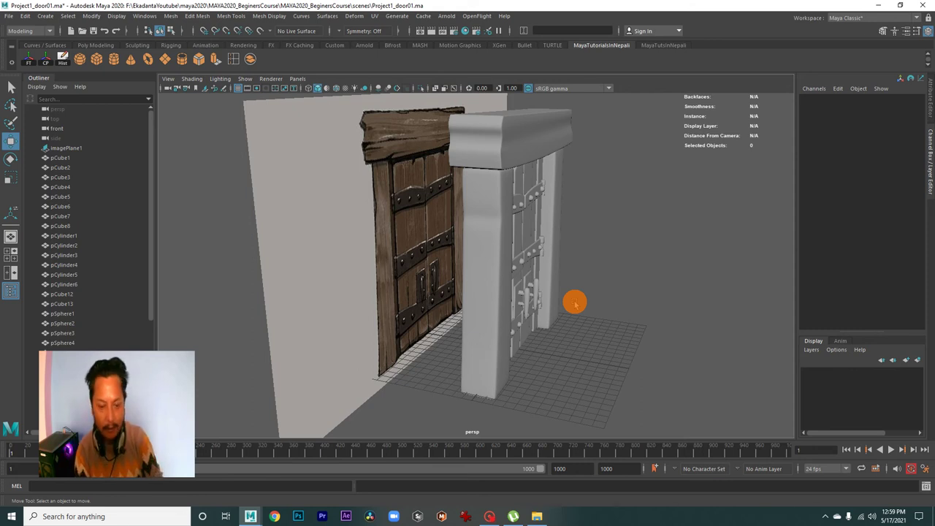
mouse_move(580, 300)
alt+mouse_down()
mouse_move(432, 297)
mouse_move(444, 293)
mouse_move(449, 272)
mouse_move(432, 255)
mouse_move(356, 242)
mouse_move(478, 236)
mouse_move(519, 252)
mouse_move(536, 271)
mouse_move(508, 267)
mouse_move(554, 282)
mouse_move(580, 314)
alt+mouse_up()
alt+right_drag(580, 314, 453, 265)
mouse_move(453, 265)
alt+mouse_down()
mouse_move(557, 277)
mouse_move(529, 265)
mouse_move(433, 274)
mouse_move(522, 259)
mouse_move(576, 268)
mouse_move(597, 287)
alt+mouse_up()
alt+right_drag(597, 286, 554, 261)
mouse_move(553, 261)
alt+mouse_down()
mouse_move(539, 276)
mouse_move(484, 256)
mouse_move(508, 265)
alt+mouse_up()
- Switch to the front view, then show top, perspective, front and side views together
key(space)
key(space)
scroll(438, 221, down, 2)
scroll(472, 282, down, 1)
key(space)
key(space)
mouse_move(501, 201)
alt+mouse_down()
mouse_move(440, 234)
mouse_move(513, 243)
alt+mouse_up()
alt+right_drag(532, 244, 539, 265)
mouse_move(539, 265)
alt+mouse_down()
mouse_move(519, 255)
mouse_move(565, 242)
mouse_move(517, 267)
mouse_move(574, 277)
mouse_move(599, 295)
mouse_move(503, 292)
mouse_move(549, 293)
mouse_move(551, 319)
mouse_move(591, 296)
mouse_move(559, 309)
mouse_move(499, 310)
mouse_move(526, 315)
alt+mouse_up()
mouse_move(576, 341)
alt+mouse_down()
mouse_move(518, 338)
mouse_move(480, 323)
mouse_move(535, 338)
alt+mouse_up()
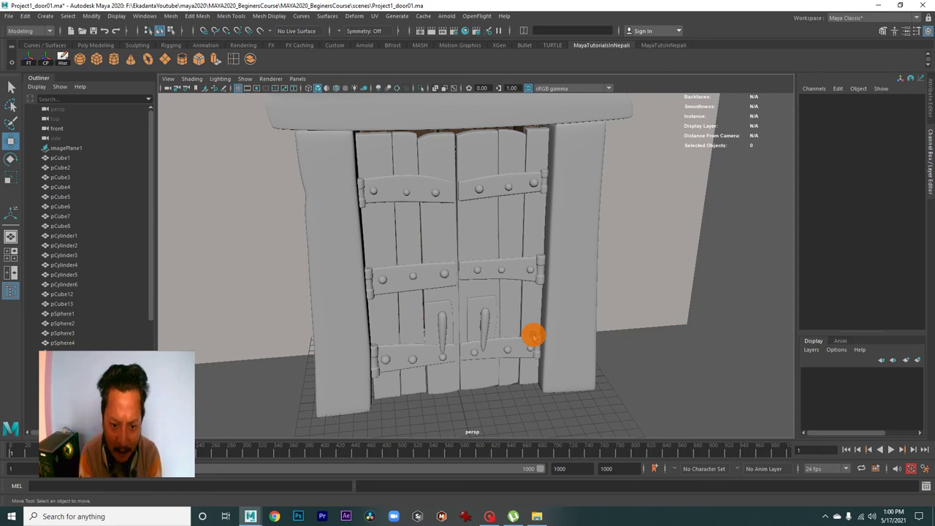
key(space)
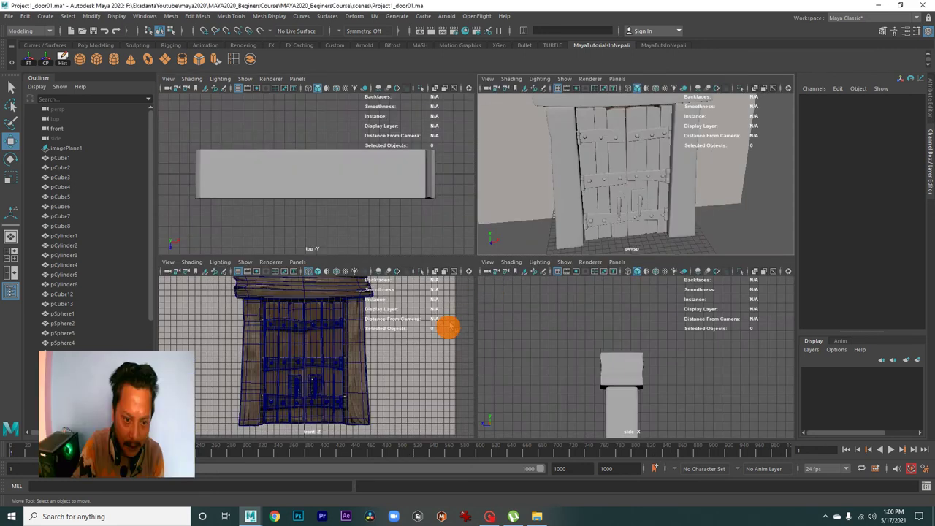
- Enlarge the front view with the door reference and zoom to compare
key(space)
scroll(515, 266, up, 2)
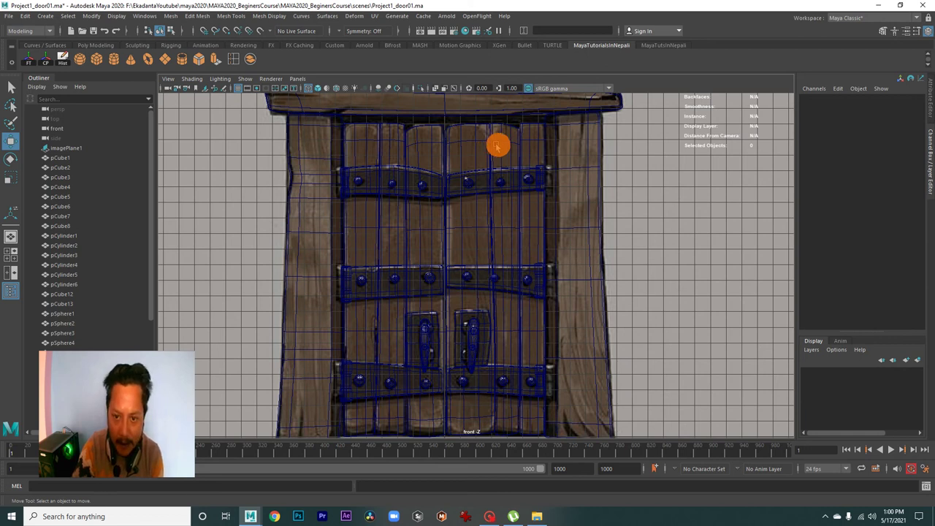
scroll(501, 161, down, 2)
scroll(501, 161, down, 1)
scroll(500, 181, down, 1)
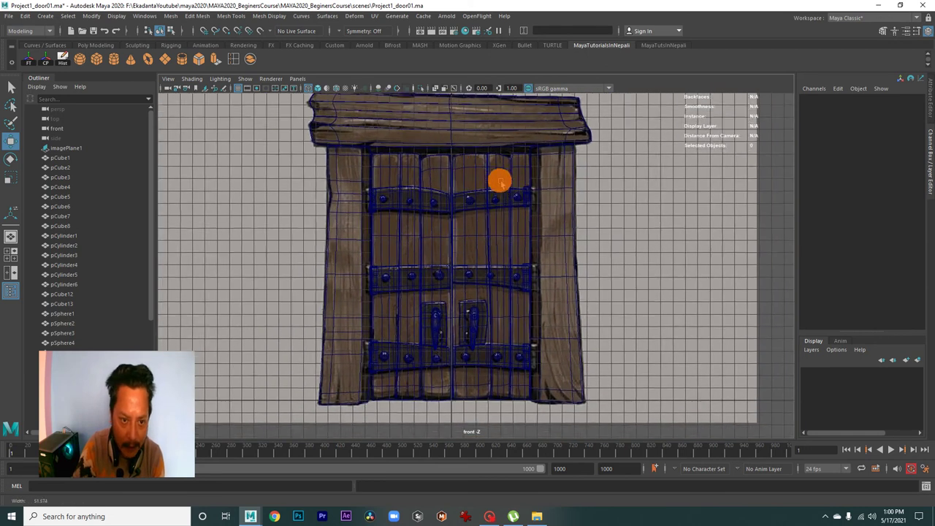
scroll(467, 173, down, 1)
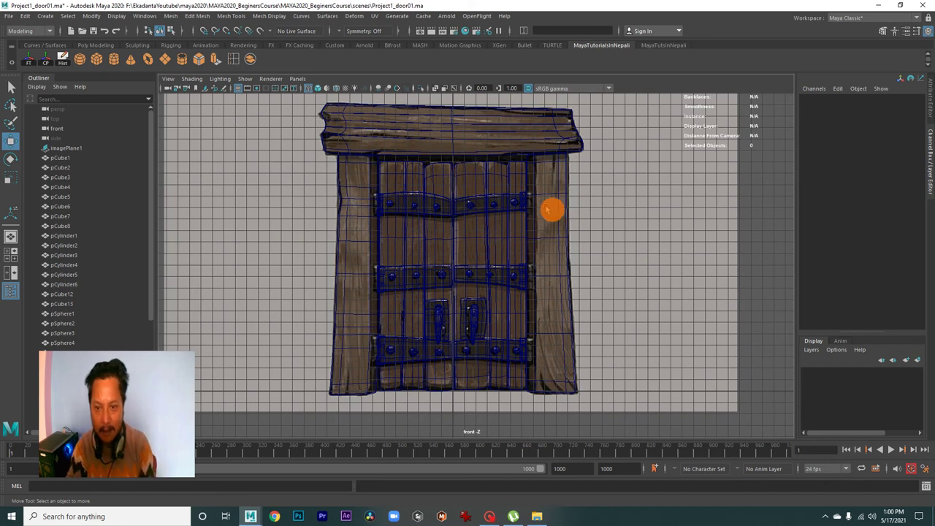
- Return to perspective and select the door frame pillar and the top beam
key(space)
alt+right_drag(643, 217, 546, 215)
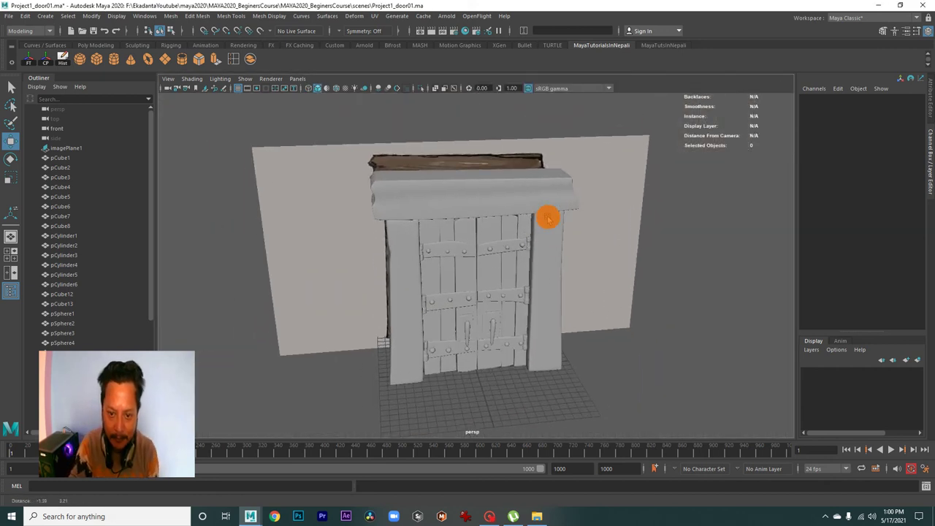
click(531, 198)
shift+click(414, 213)
alt+right_drag(582, 282, 563, 267)
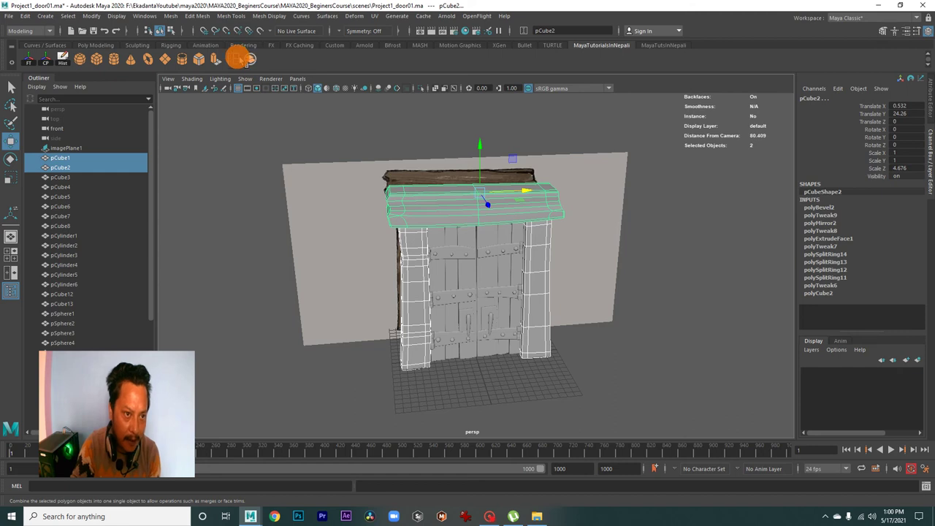
- Combine the pillars and top beam into pCube16 and delete its history
click(170, 16)
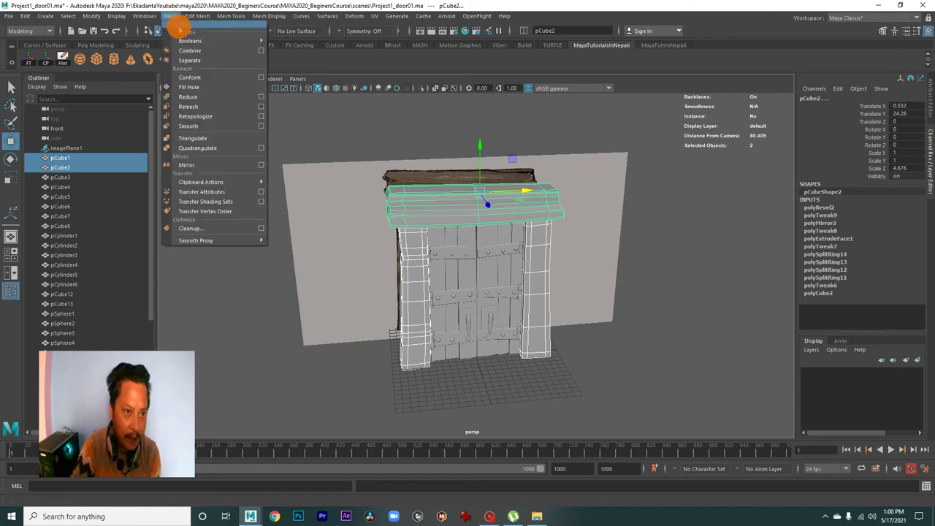
click(326, 57)
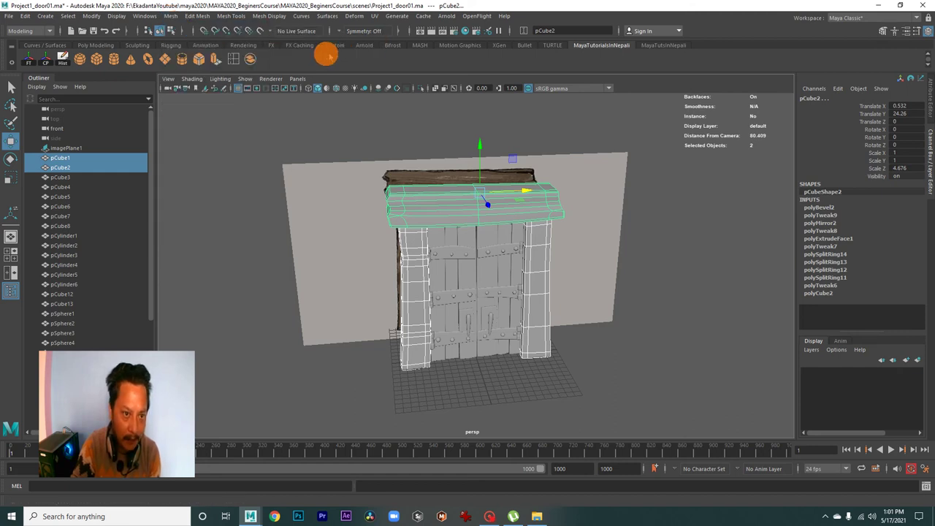
click(249, 60)
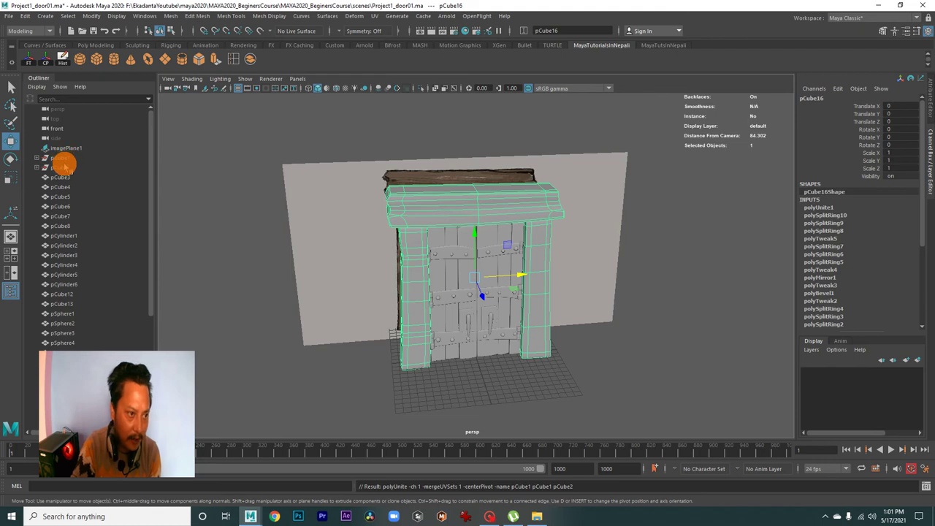
click(62, 60)
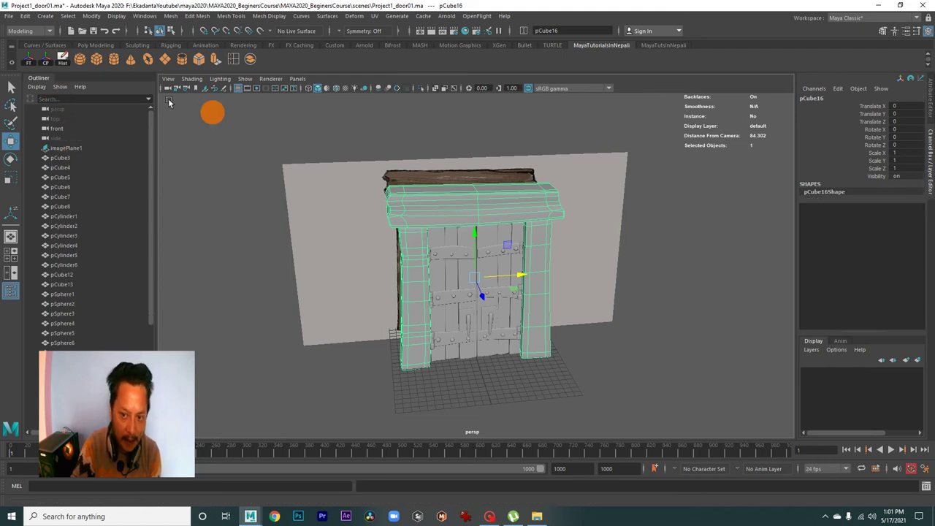
- Select the six door planks, combine them into pCube17 and delete its history
click(628, 322)
scroll(585, 327, up, 2)
alt+drag(584, 326, 447, 288)
scroll(446, 288, up, 3)
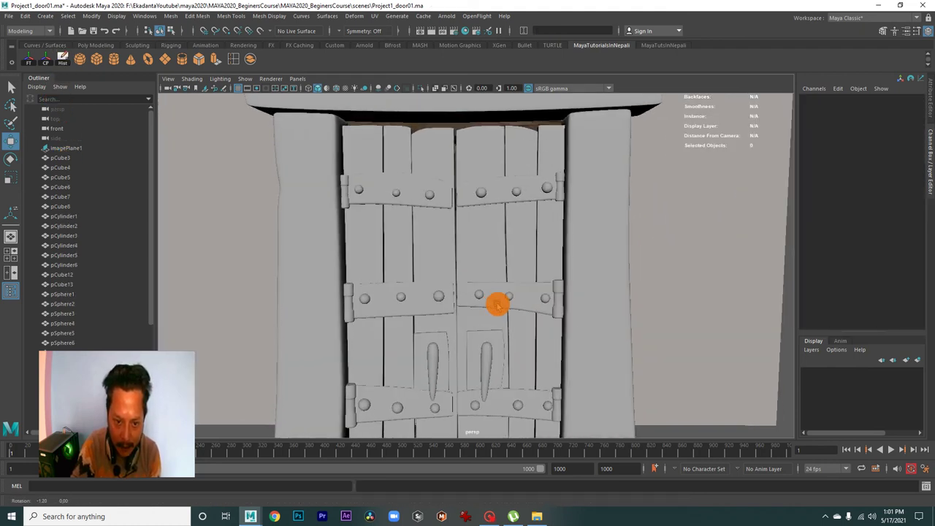
scroll(497, 303, up, 2)
scroll(441, 277, up, 1)
click(368, 154)
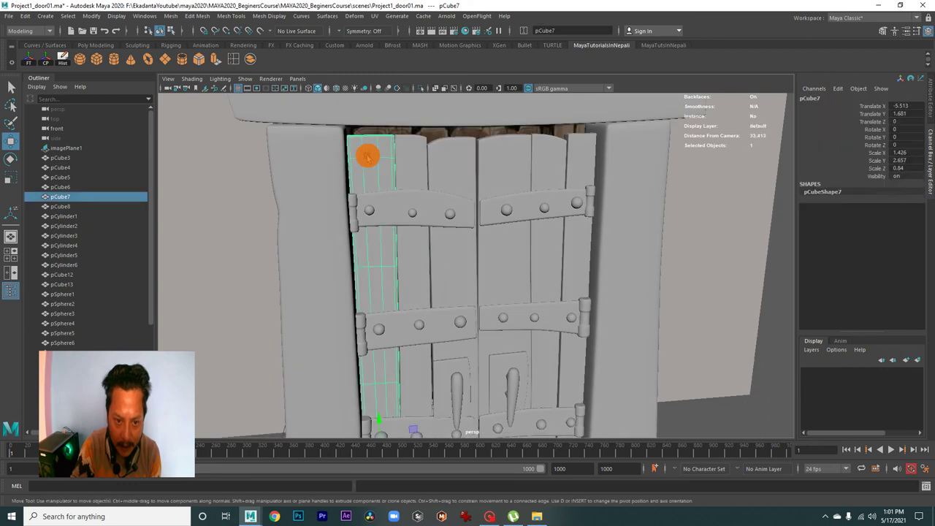
shift+click(409, 150)
shift+click(457, 153)
shift+click(512, 155)
shift+click(550, 152)
shift+click(580, 148)
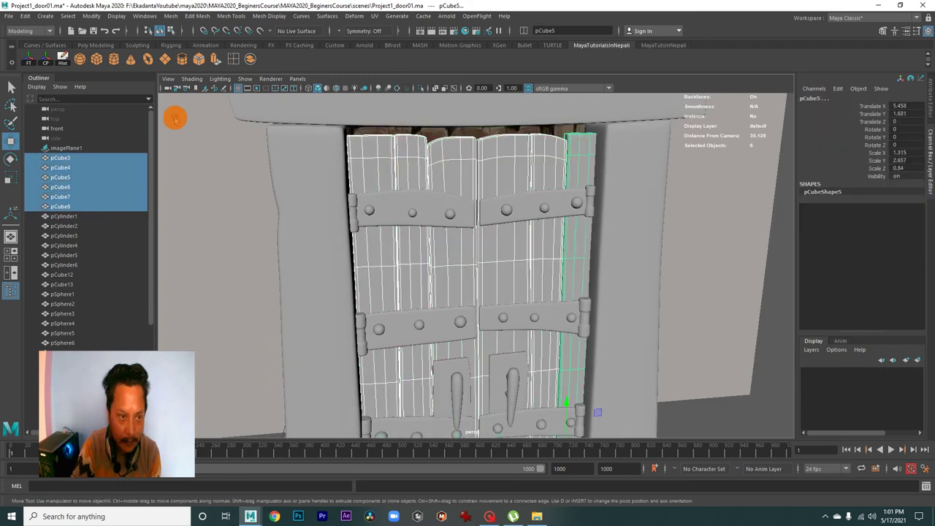
click(229, 63)
click(63, 58)
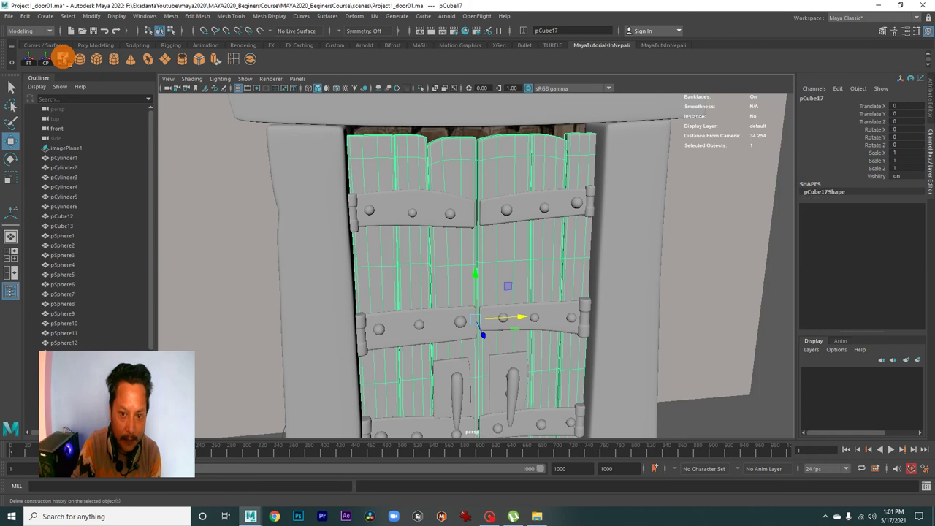
scroll(497, 226, down, 2)
scroll(498, 227, up, 1)
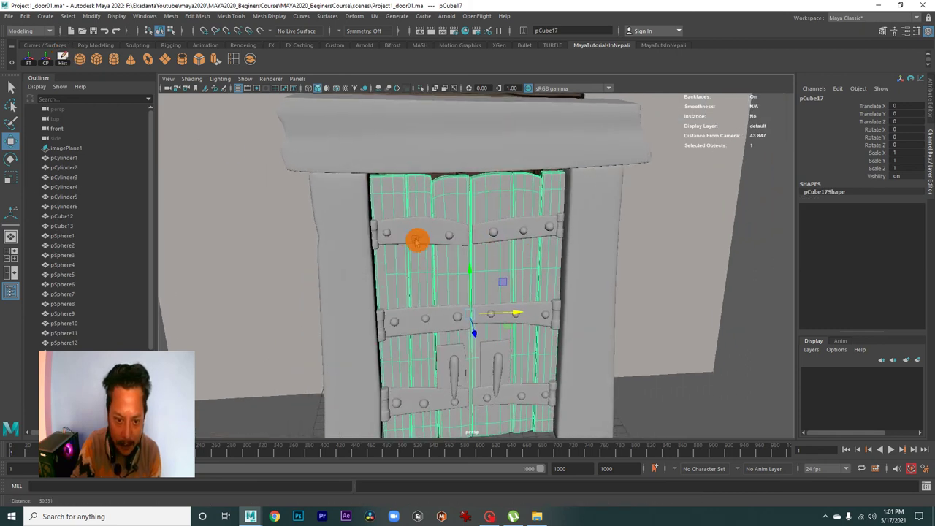
- Select the upper hinge pins, upper hinge plates and their bolts
scroll(417, 240, up, 3)
click(257, 188)
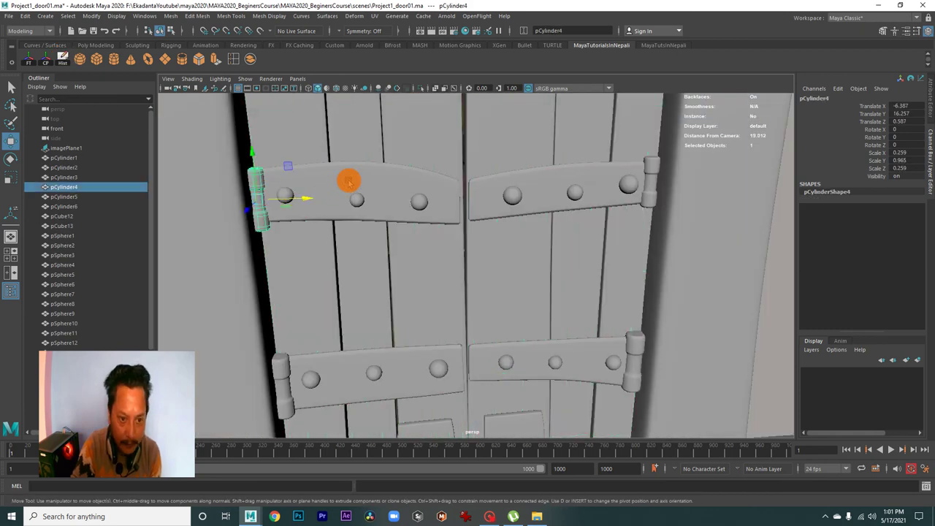
shift+click(350, 184)
shift+click(357, 201)
shift+click(415, 203)
shift+click(287, 196)
shift+click(511, 196)
shift+click(578, 194)
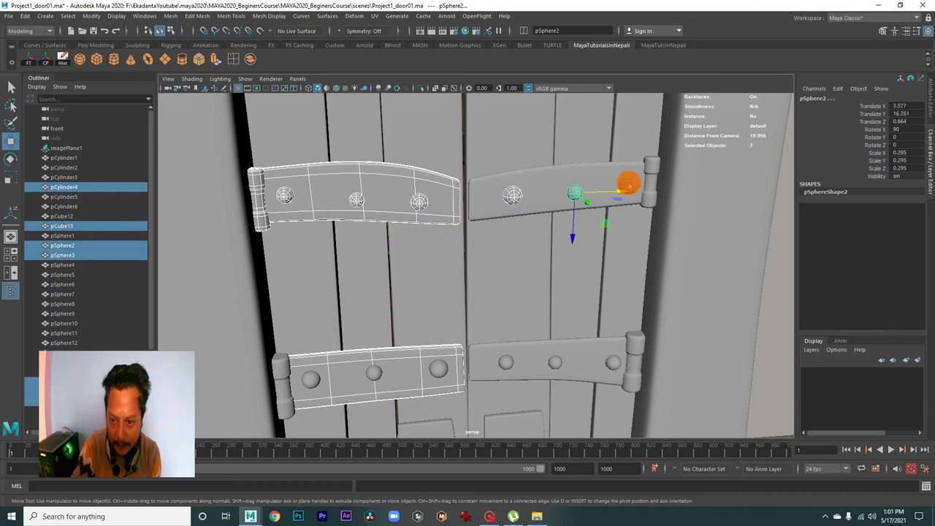
shift+click(627, 183)
shift+click(652, 165)
shift+click(560, 206)
- Add the lower-right hinge pin, another pin and four more bolts to the selection
scroll(570, 211, down, 3)
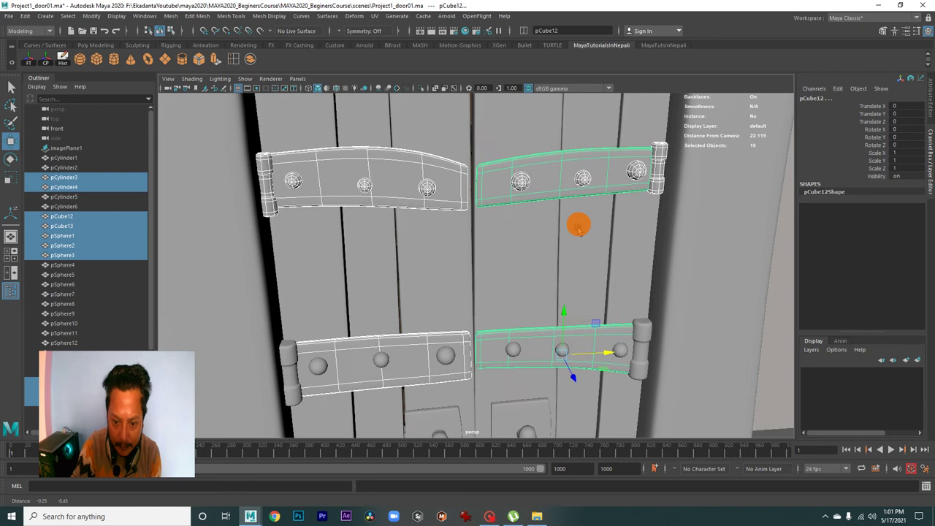
scroll(578, 205, down, 3)
shift+click(647, 343)
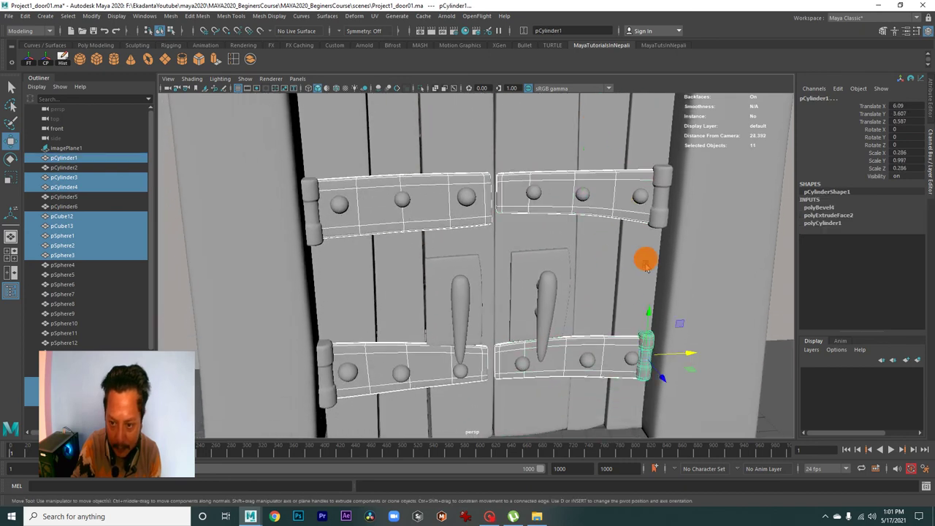
shift+click(661, 198)
shift+click(640, 196)
shift+click(583, 194)
shift+click(536, 192)
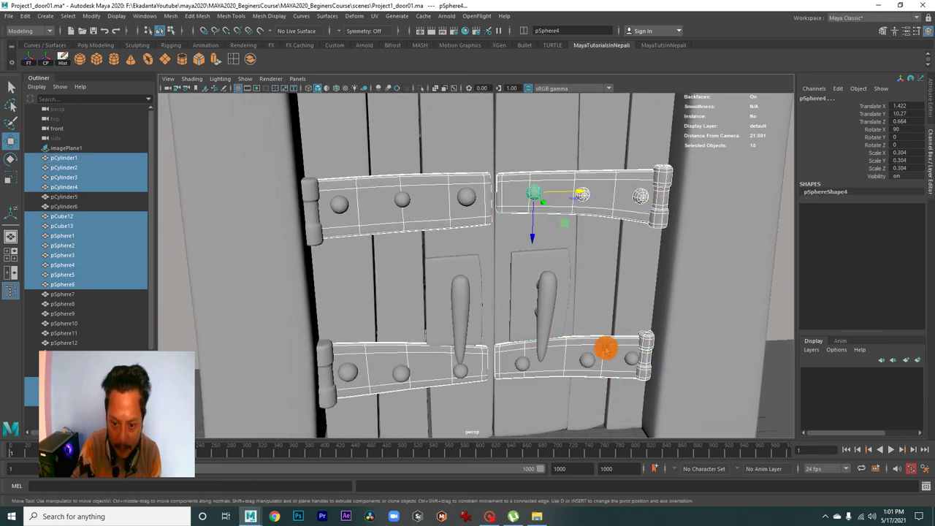
shift+click(589, 358)
- Add the lower hinge bolts, the lower bar bolts and a lower hinge pin
scroll(643, 358, up, 2)
scroll(654, 355, up, 2)
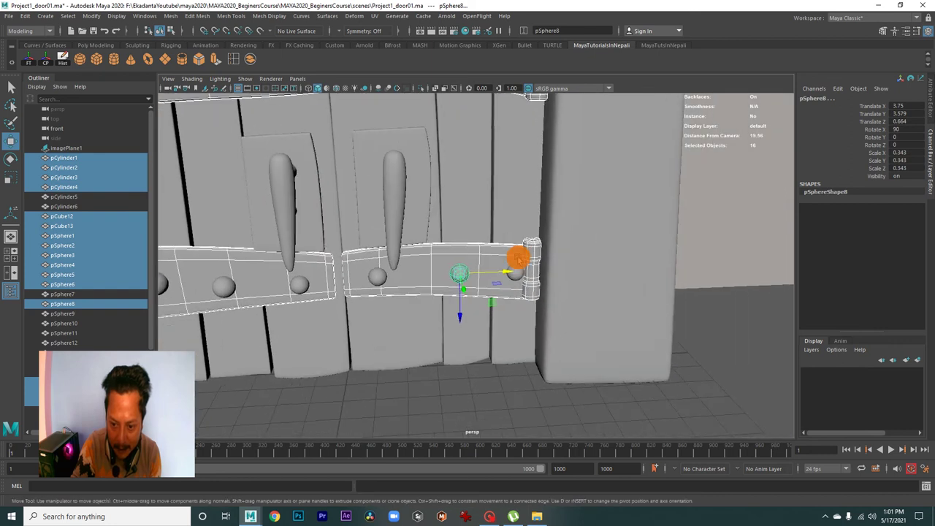
scroll(512, 259, up, 2)
shift+click(549, 282)
scroll(597, 298, up, 1)
alt+middle_drag(589, 294, 656, 305)
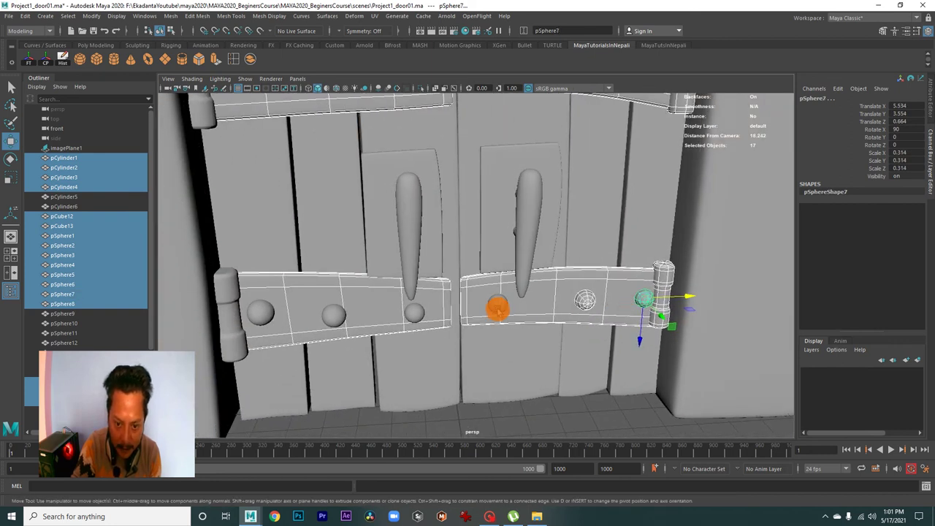
shift+click(498, 304)
shift+click(415, 312)
shift+click(333, 315)
shift+click(285, 313)
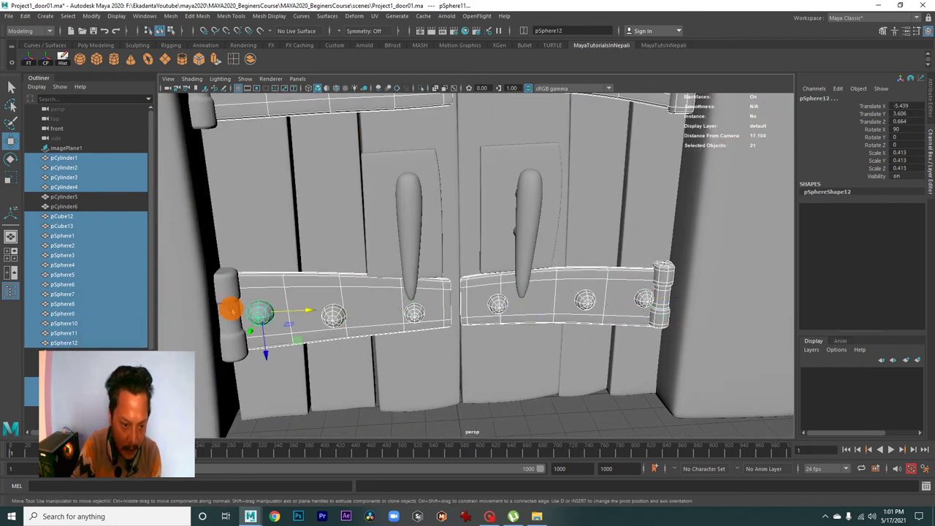
shift+click(223, 311)
- Add the middle-left hinge pin, combine all selected metal pieces and delete history
scroll(359, 302, down, 3)
shift+click(380, 301)
scroll(468, 292, down, 3)
scroll(413, 261, up, 4)
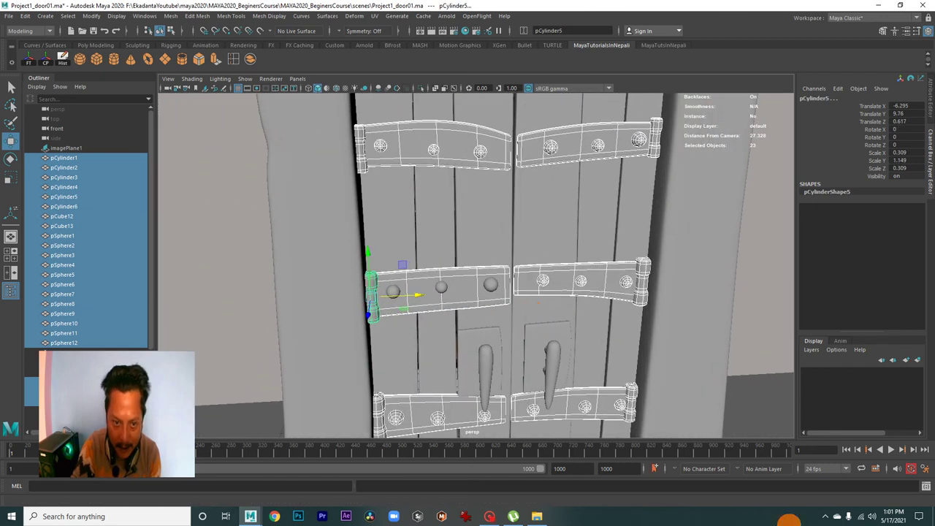
click(249, 59)
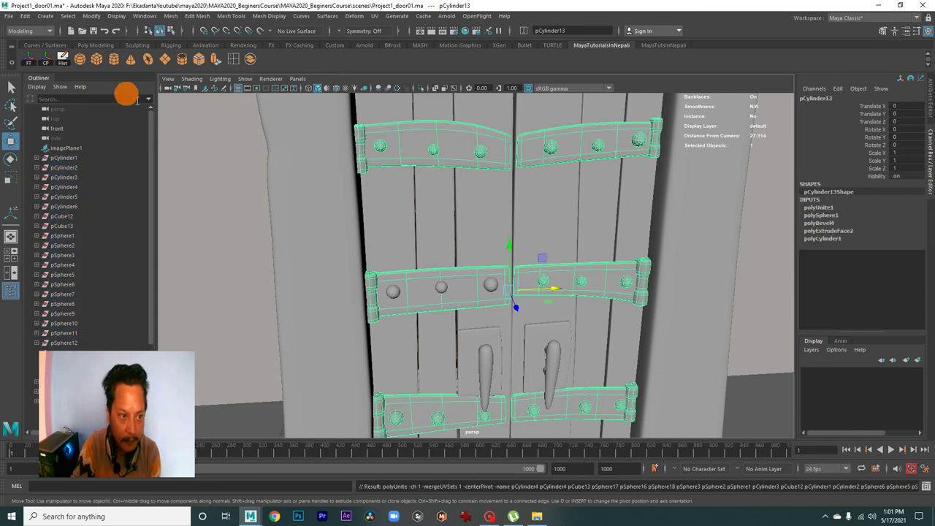
click(63, 60)
- Merge the three leftover middle-bar bolts into the hardware mesh pCylinder14 and clear its history
scroll(472, 309, down, 3)
scroll(424, 245, up, 1)
scroll(450, 255, up, 1)
scroll(483, 278, up, 1)
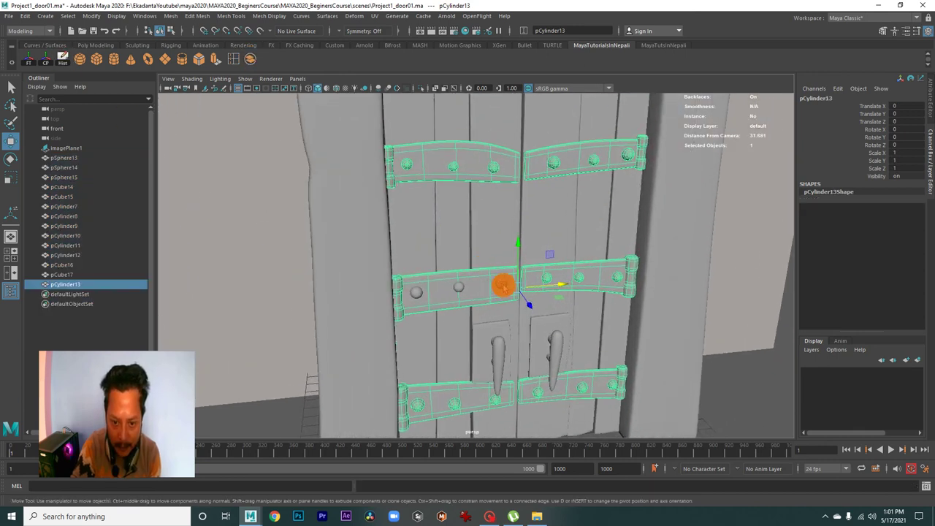
shift+click(500, 285)
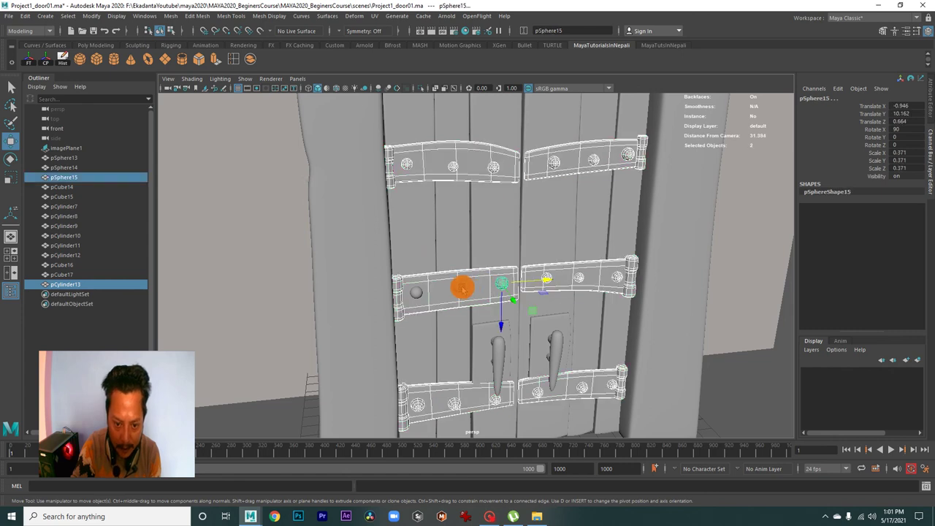
shift+click(459, 287)
shift+click(419, 293)
click(250, 59)
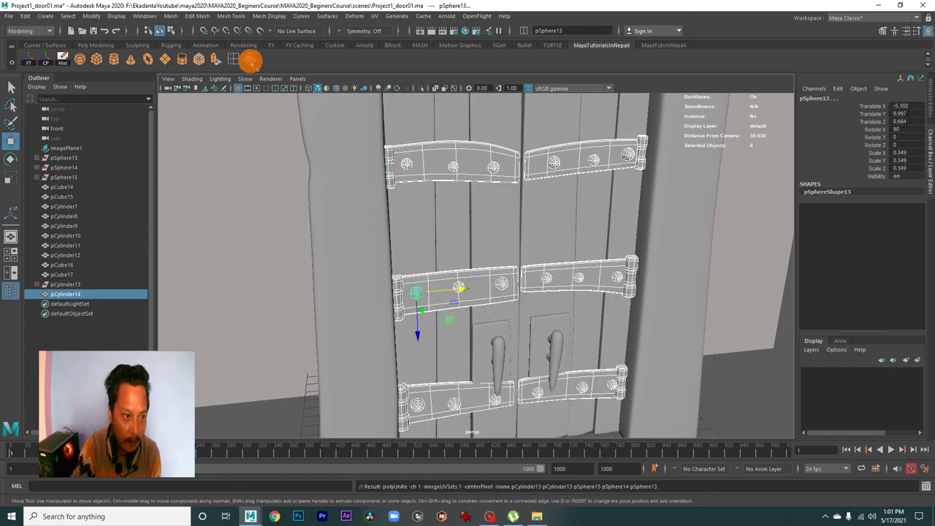
click(46, 83)
click(62, 58)
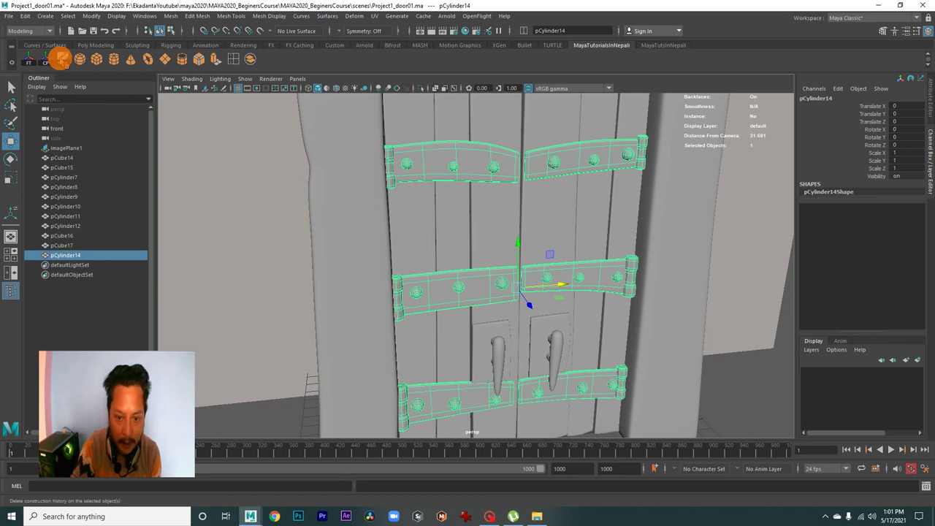
scroll(512, 281, down, 3)
scroll(468, 233, up, 4)
scroll(562, 241, up, 4)
mouse_move(662, 271)
alt+mouse_down()
mouse_move(539, 259)
mouse_move(569, 256)
mouse_move(580, 236)
alt+mouse_up()
- Select both door handles together with their pegs and backing plates
click(594, 252)
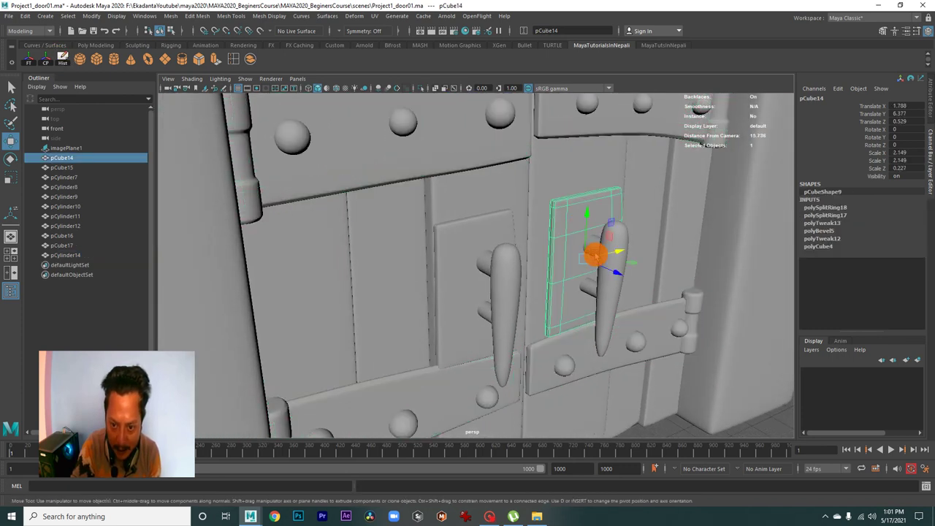
scroll(647, 299, up, 3)
scroll(693, 312, up, 3)
shift+click(687, 310)
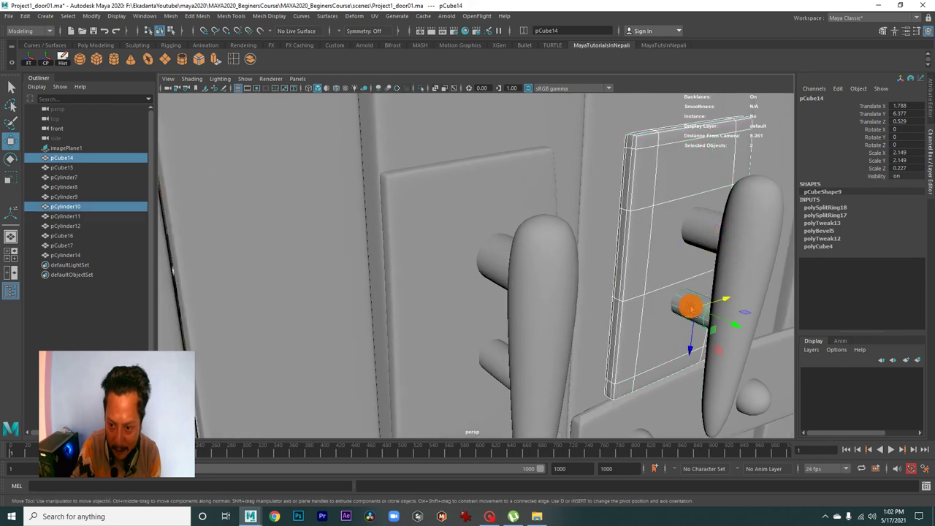
shift+click(706, 216)
shift+click(748, 306)
scroll(535, 277, down, 4)
scroll(551, 286, up, 3)
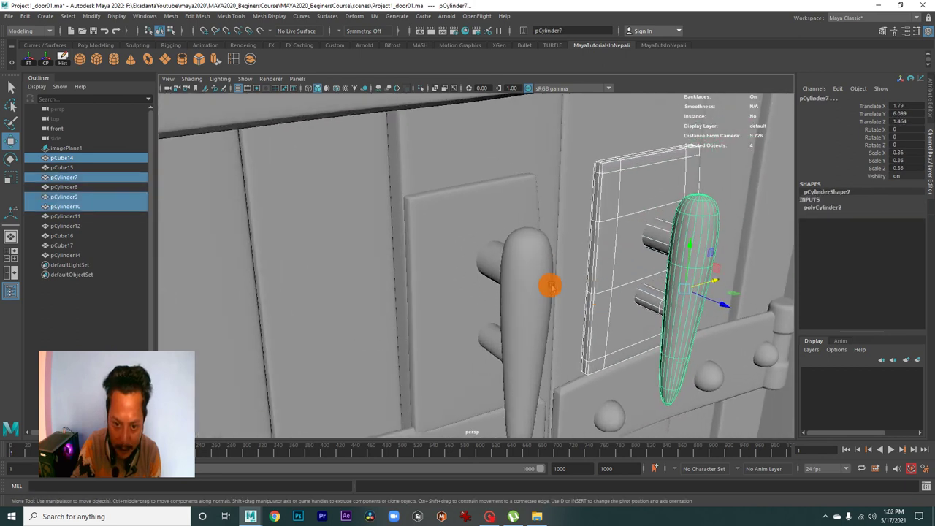
shift+click(514, 280)
shift+click(487, 256)
shift+click(493, 336)
shift+click(432, 284)
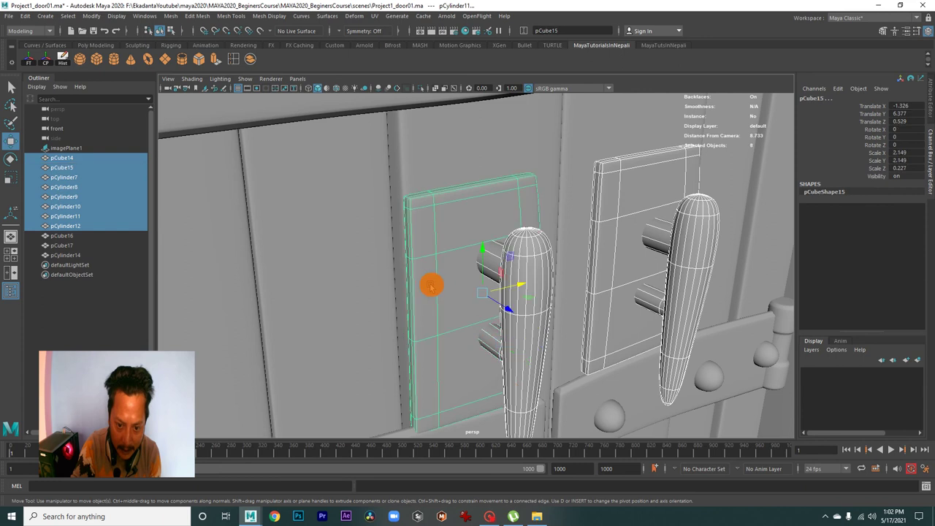
scroll(375, 229, down, 5)
- Combine the handles and plates into one mesh and delete its construction history
click(235, 63)
click(63, 60)
scroll(455, 255, down, 5)
alt+drag(455, 255, 605, 354)
click(606, 355)
scroll(516, 319, down, 5)
alt+drag(516, 320, 584, 317)
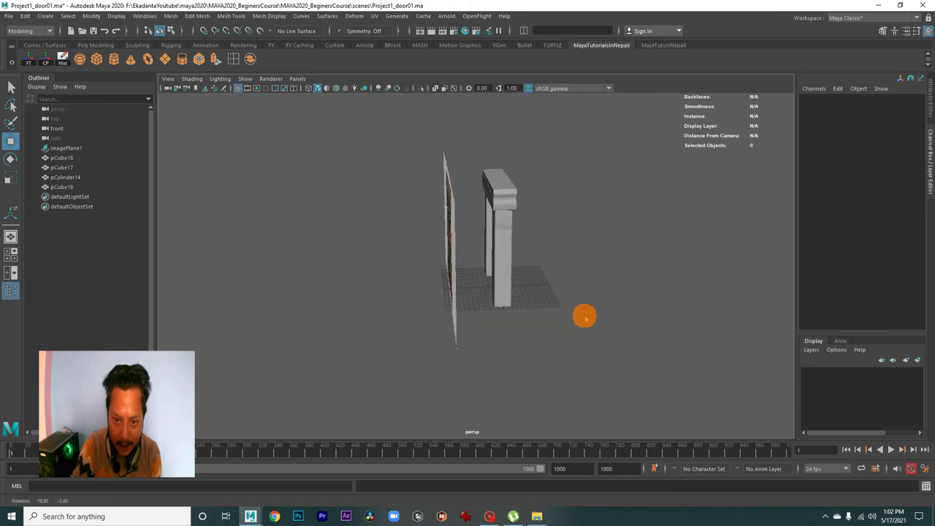
- Freeze transformations on all four combined door meshes, then clear the selection
drag(589, 165, 478, 344)
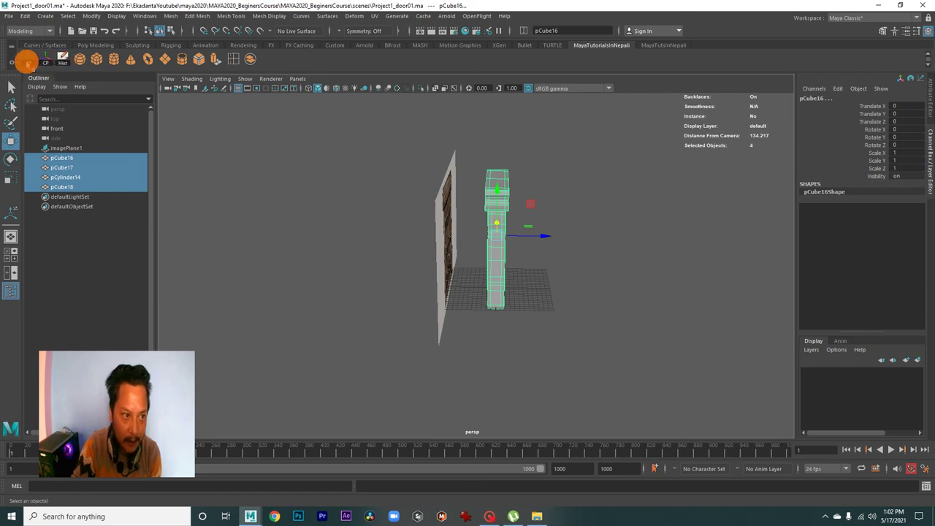
click(60, 61)
click(29, 62)
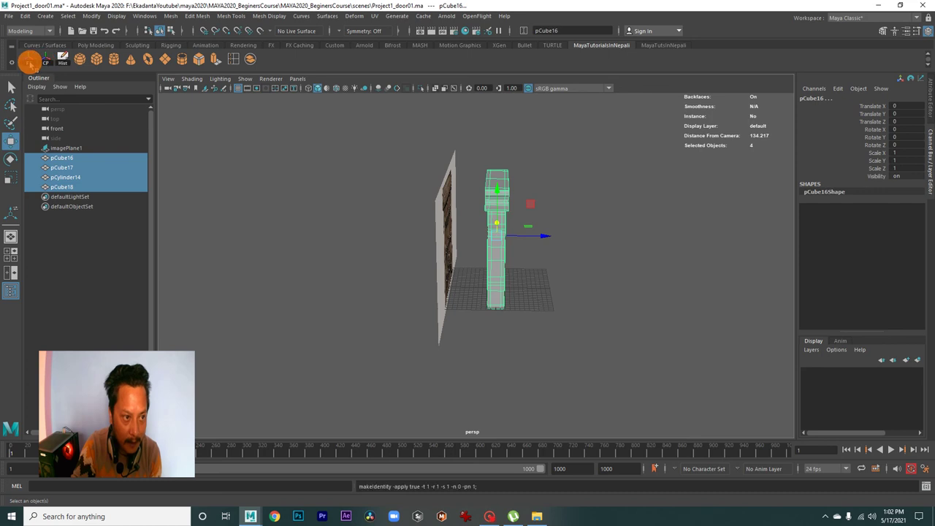
click(615, 268)
mouse_move(615, 269)
alt+mouse_down()
mouse_move(512, 303)
mouse_move(525, 317)
mouse_move(463, 307)
alt+mouse_up()
- Rename the frame mesh to Door_Frame and the metal plates mesh to Door_MetalPlates
alt+drag(424, 248, 446, 288)
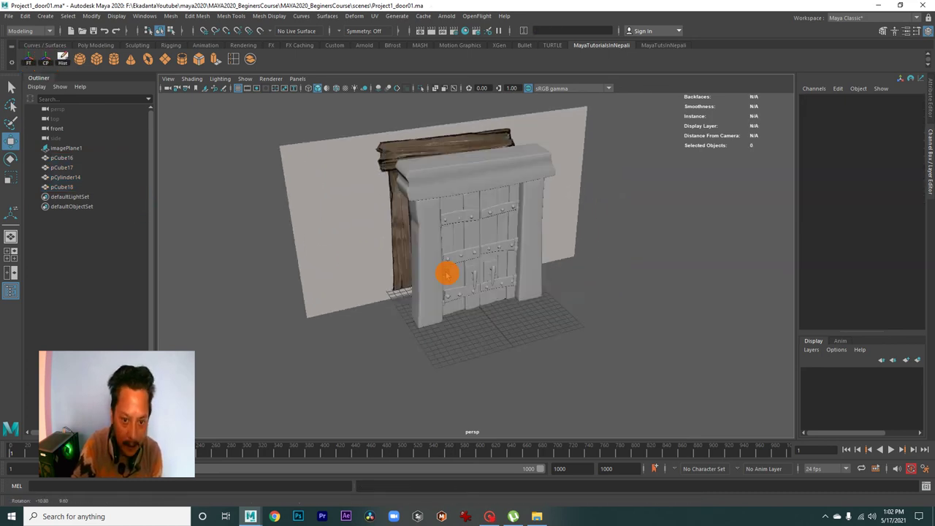
click(428, 177)
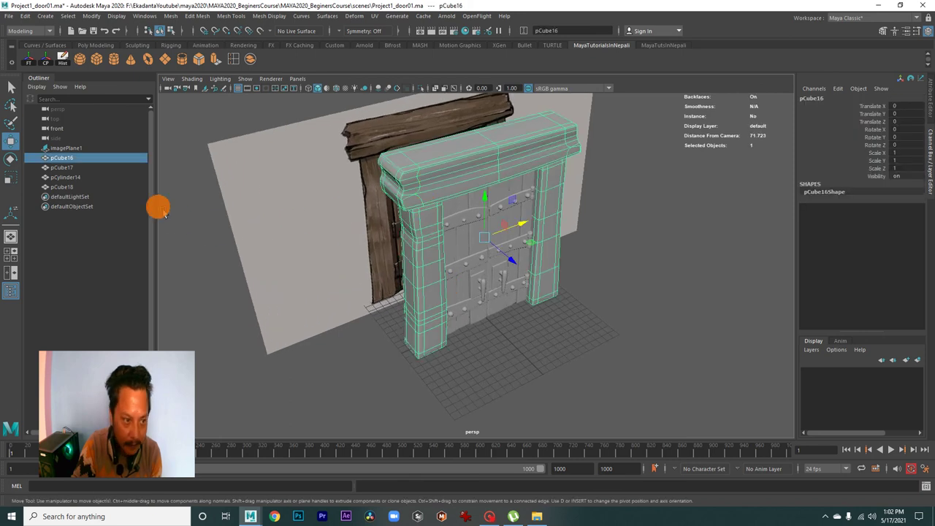
double_click(67, 158)
text(Door_Frame)
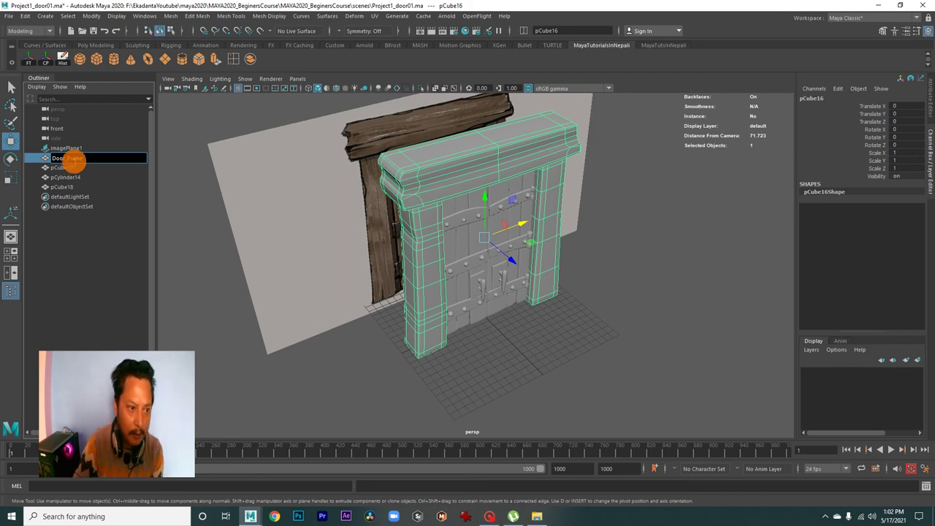
mouse_move(497, 238)
alt+mouse_down()
mouse_move(480, 244)
mouse_move(494, 253)
alt+mouse_up()
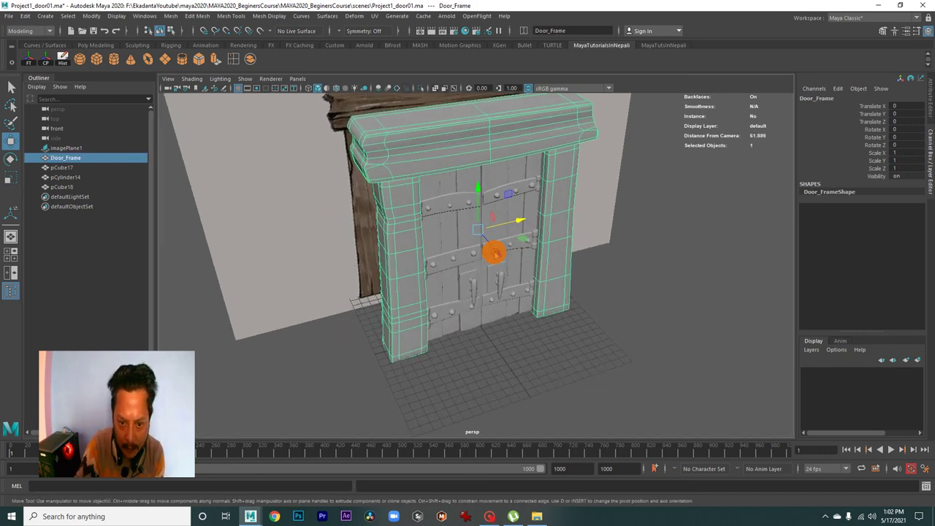
click(448, 207)
double_click(73, 178)
text(Door_MetalPlates)
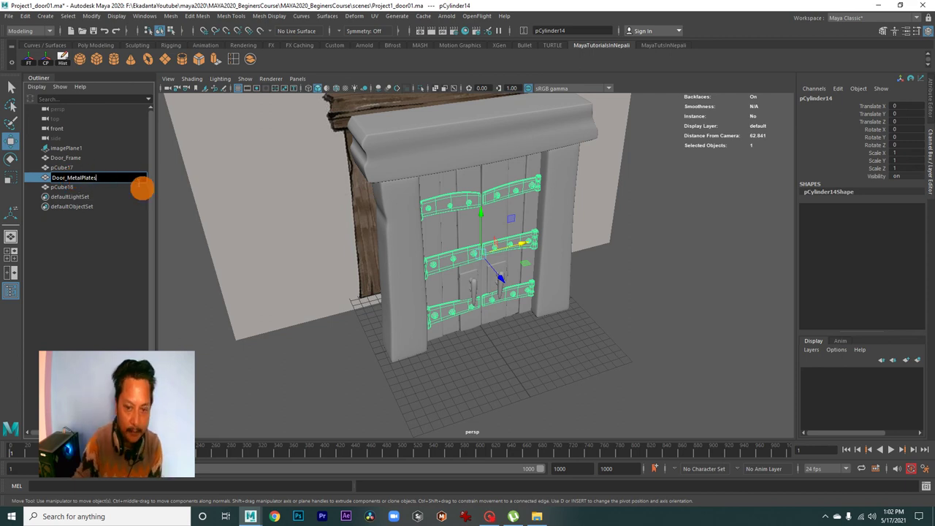
click(508, 334)
- Rename the handles mesh to Door_Handles and the wooden panels mesh to Door_WoodPanels
click(469, 285)
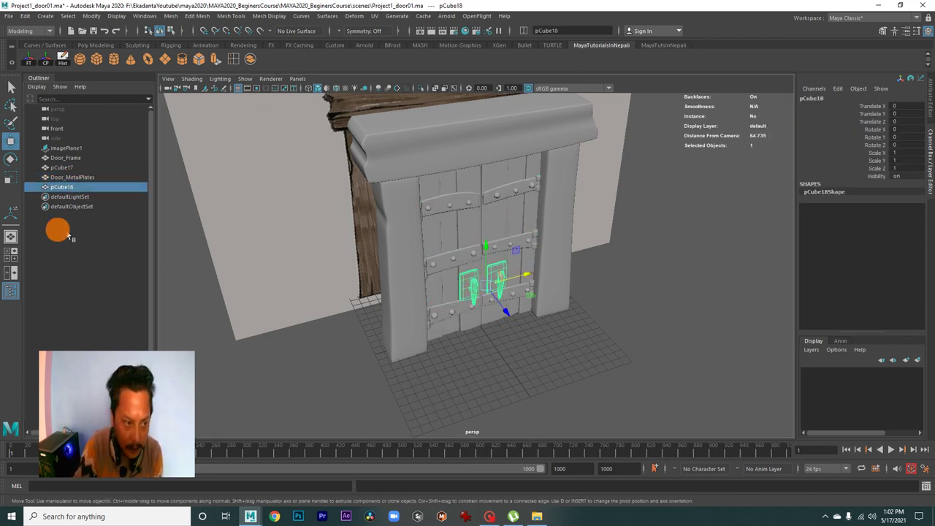
double_click(62, 187)
text(Door_Handles)
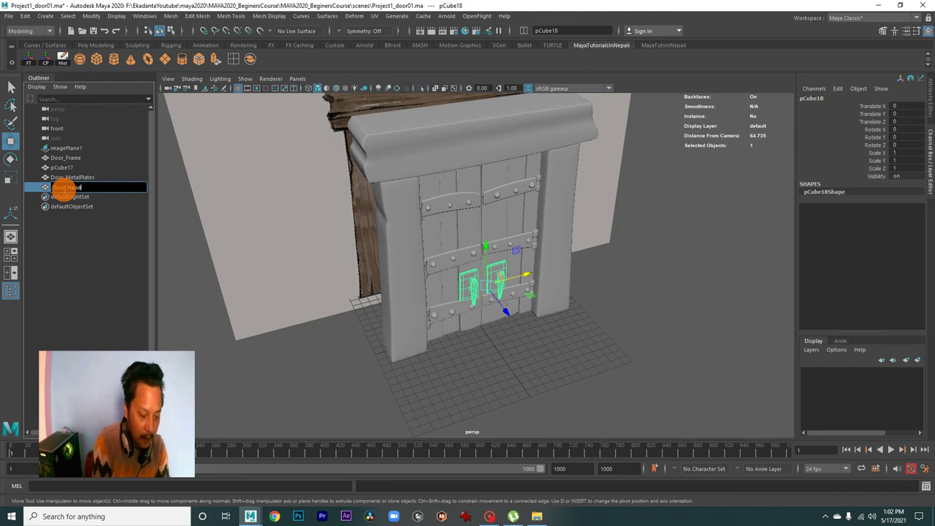
click(596, 372)
click(65, 167)
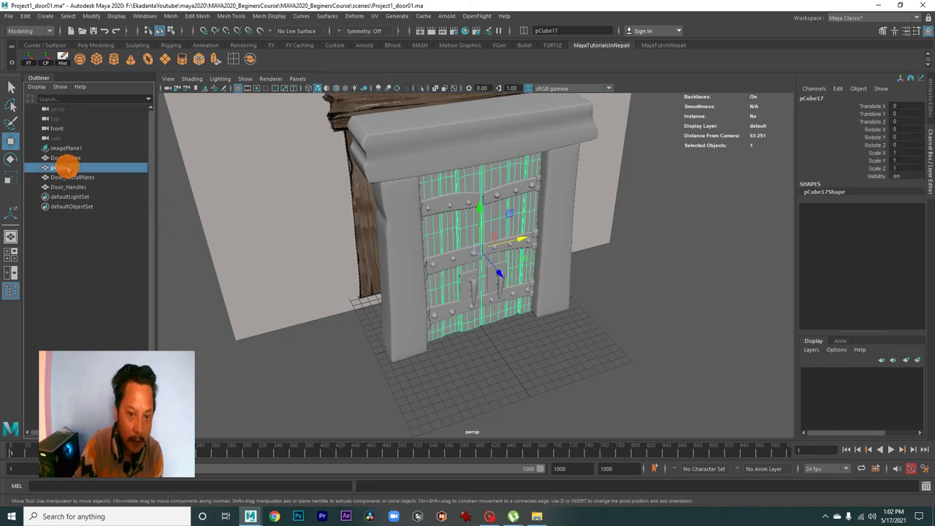
double_click(64, 168)
text(Door_WoodPanels)
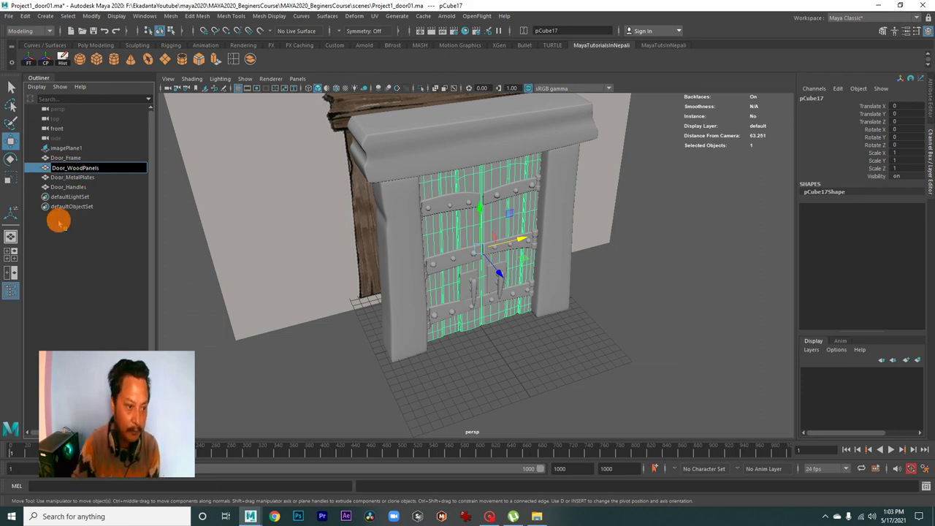
click(125, 267)
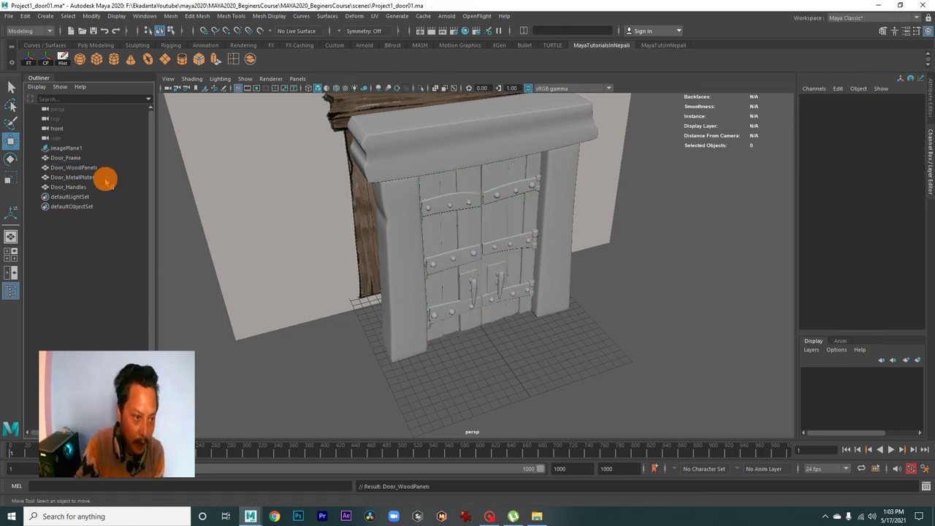
- Select all four renamed door meshes together in the Outliner
click(65, 159)
click(82, 168)
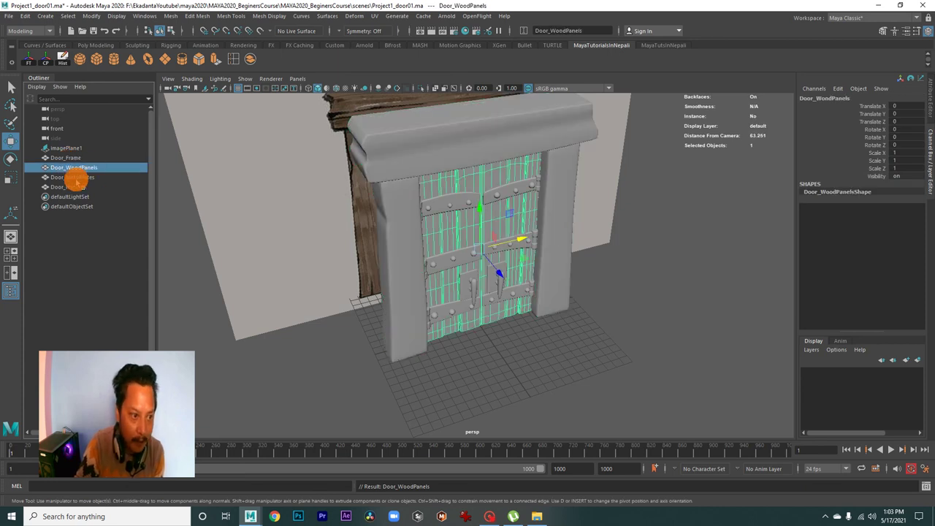
click(76, 177)
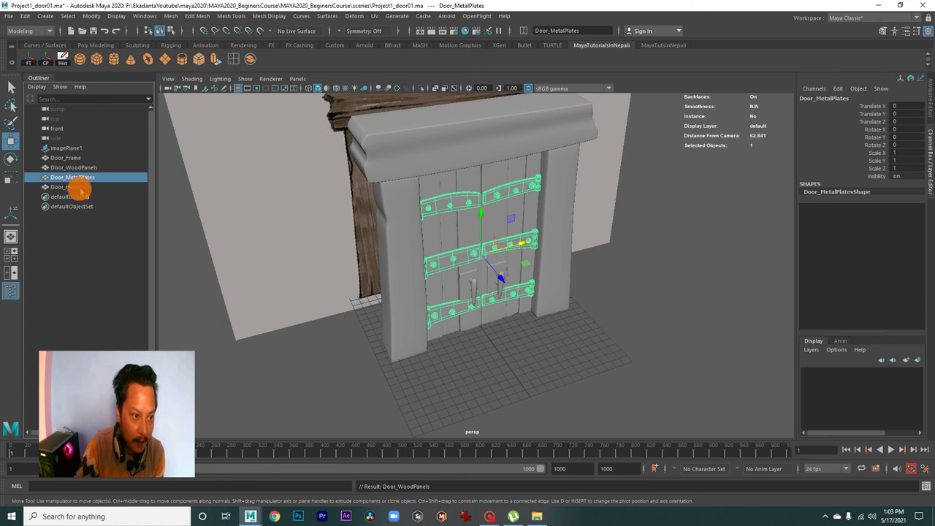
click(74, 188)
ctrl+click(74, 177)
click(73, 187)
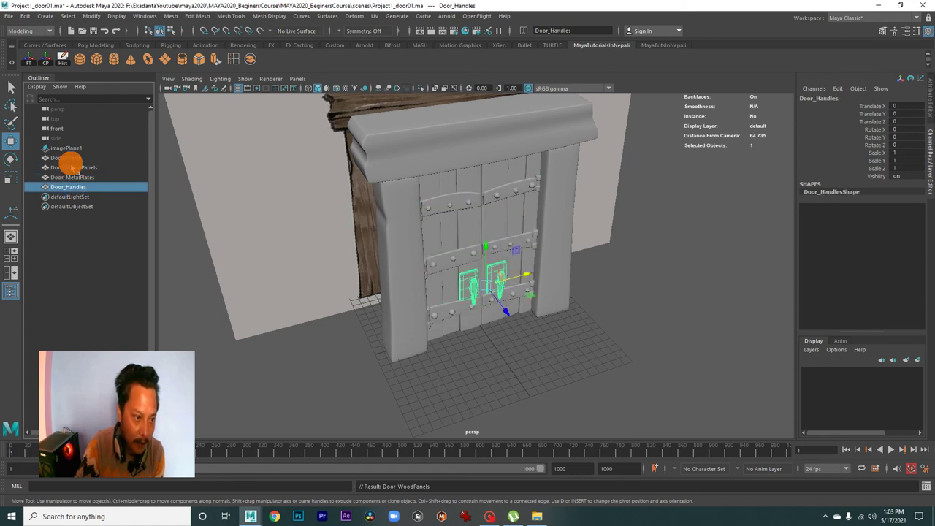
ctrl+click(73, 177)
shift+click(70, 158)
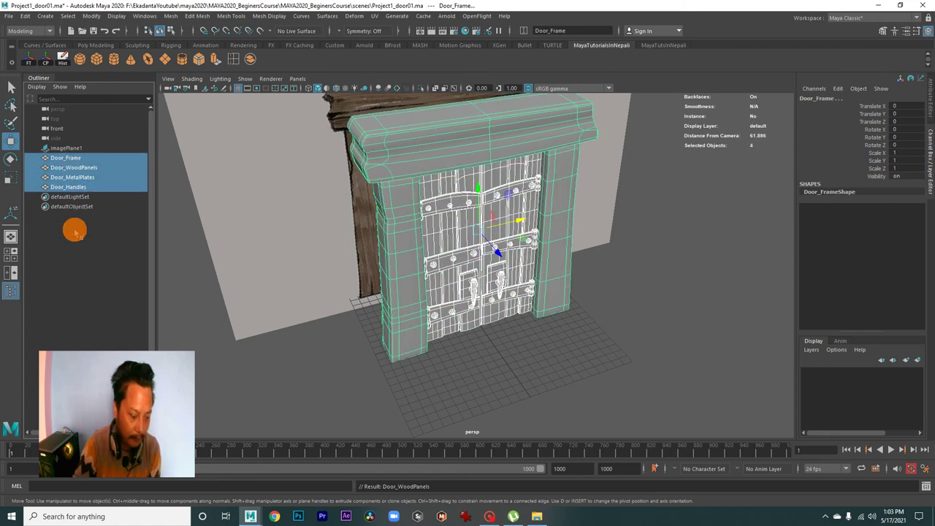
- Group the four door meshes with Ctrl+G and name the new group Door_Grp
key(ctrl+g)
double_click(64, 159)
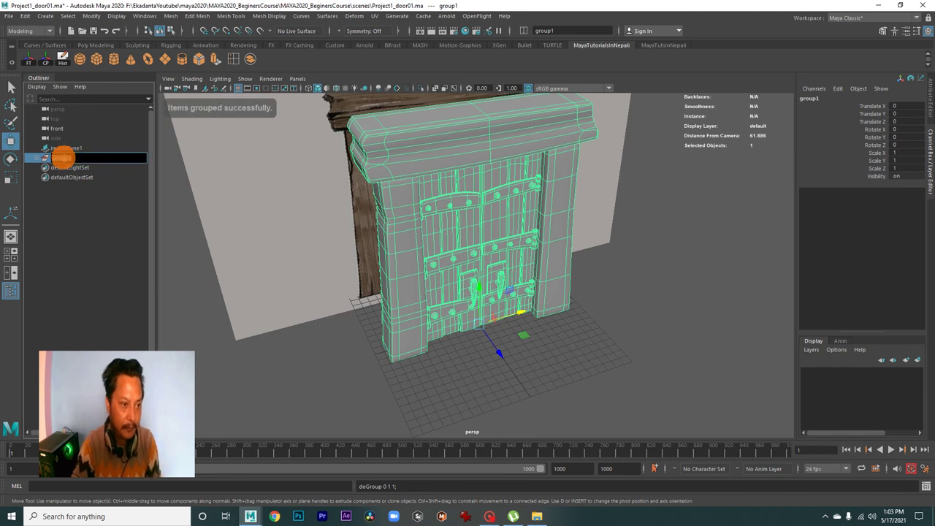
text(Door_Grp)
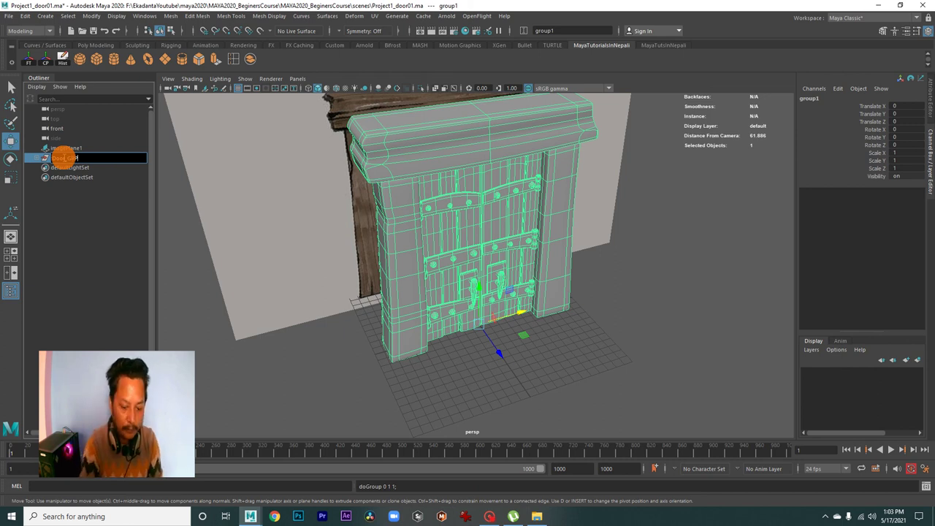
click(102, 266)
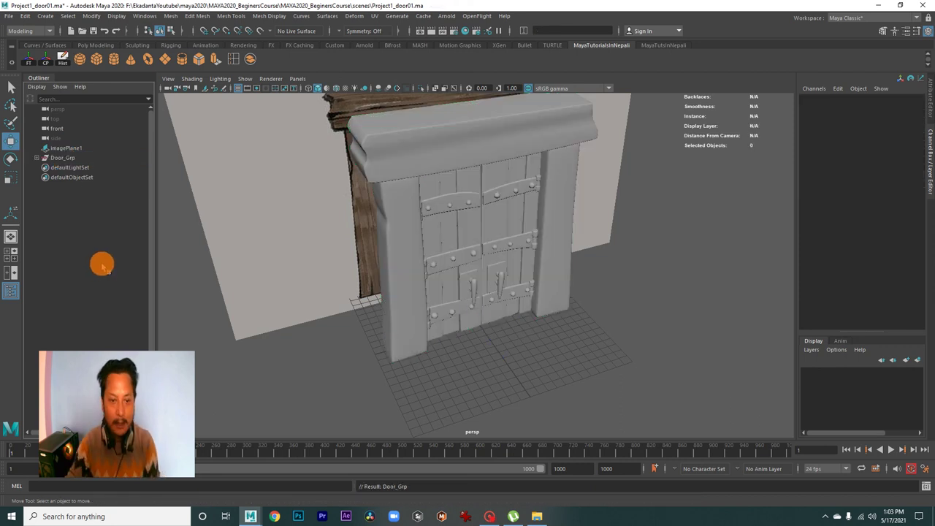
click(64, 157)
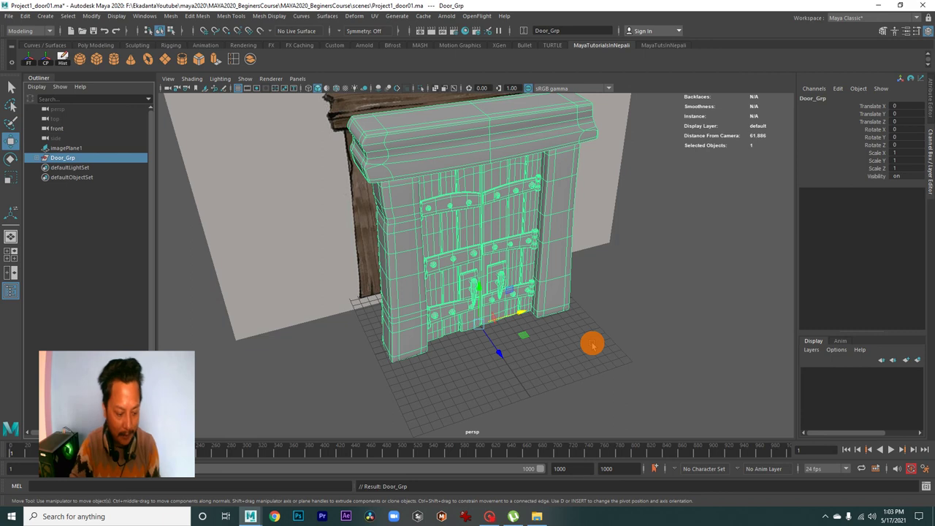
alt+right_drag(631, 352, 501, 313)
mouse_move(501, 313)
alt+mouse_down()
mouse_move(346, 268)
mouse_move(444, 296)
mouse_move(543, 304)
alt+mouse_up()
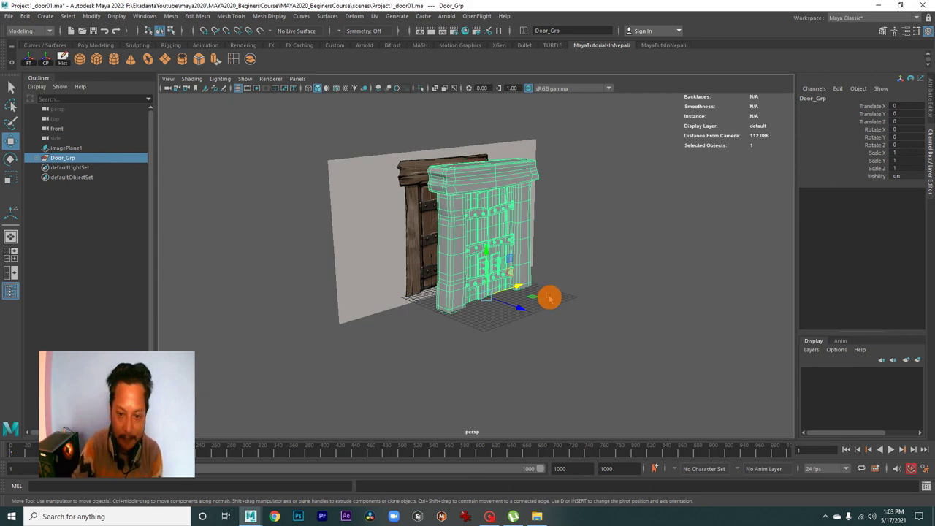
- Inspect the door from all sides, then select Door_Grp
alt+drag(545, 306, 386, 278)
alt+right_drag(385, 278, 614, 363)
click(563, 358)
mouse_move(564, 359)
alt+mouse_down()
mouse_move(434, 278)
mouse_move(509, 267)
mouse_move(576, 284)
mouse_move(468, 293)
mouse_move(597, 347)
mouse_move(599, 321)
mouse_move(470, 228)
mouse_move(407, 241)
mouse_move(455, 267)
mouse_move(156, 207)
alt+mouse_up()
click(62, 158)
alt+drag(494, 285, 397, 267)
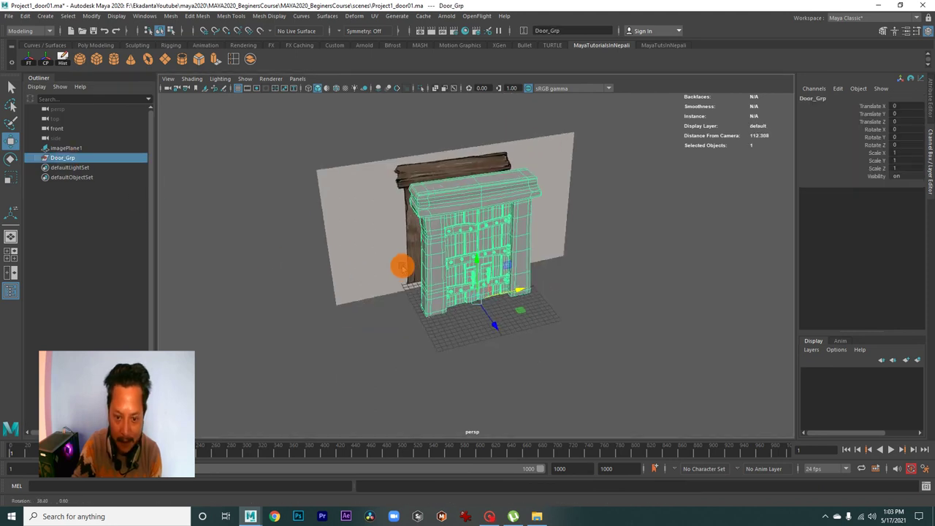
- Duplicate Door_Grp twice, move both copies to the right along X, and hide them
key(ctrl+d)
drag(504, 296, 744, 297)
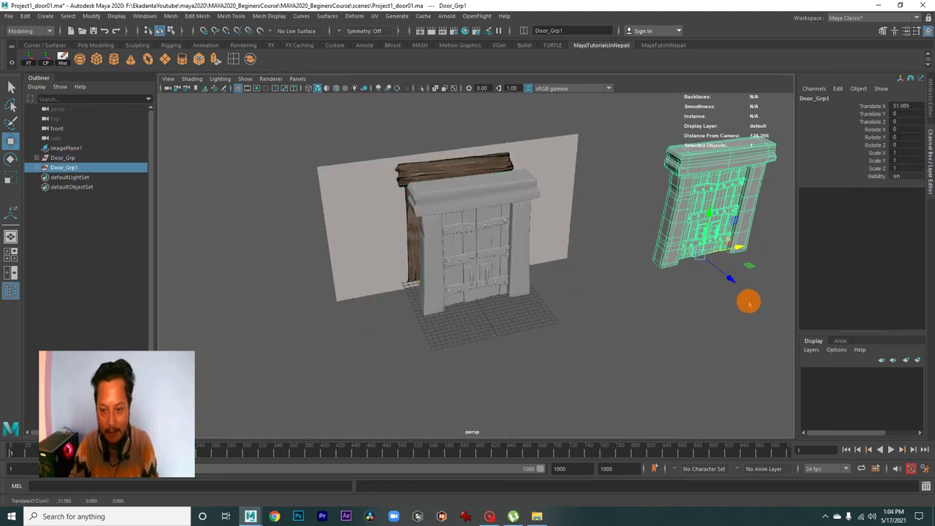
alt+right_drag(744, 297, 428, 244)
key(ctrl+d)
drag(590, 259, 751, 234)
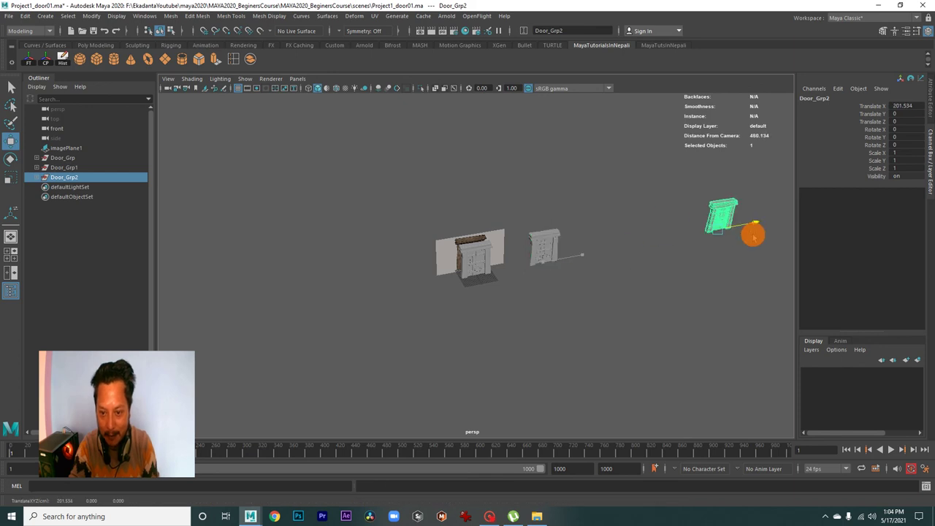
alt+right_drag(751, 234, 522, 254)
mouse_move(522, 254)
alt+mouse_down()
mouse_move(595, 309)
mouse_move(476, 299)
mouse_move(494, 250)
alt+mouse_up()
alt+right_drag(495, 250, 619, 300)
mouse_move(620, 300)
alt+mouse_down()
mouse_move(505, 277)
mouse_move(463, 188)
alt+mouse_up()
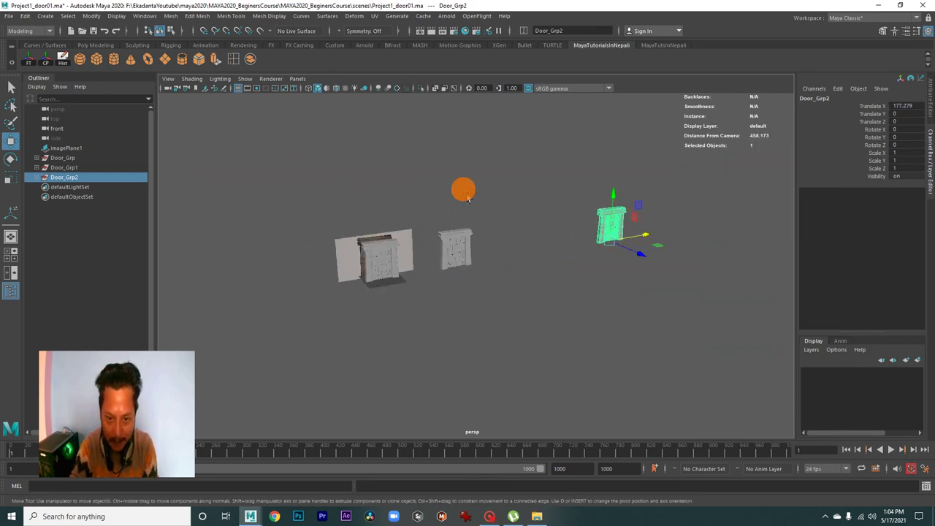
key(Down)
key(ctrl+h)
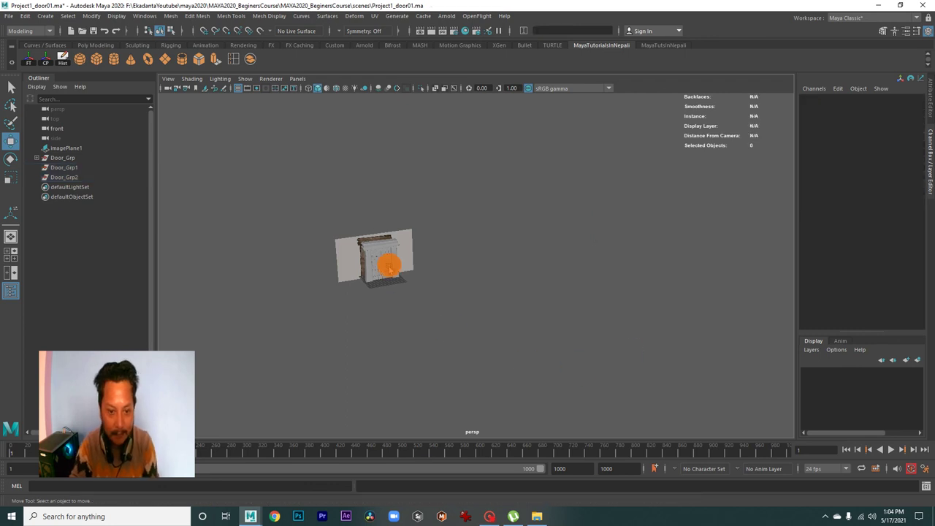
- Delete the duplicate groups Door_Grp1 and Door_Grp2
click(394, 269)
click(723, 336)
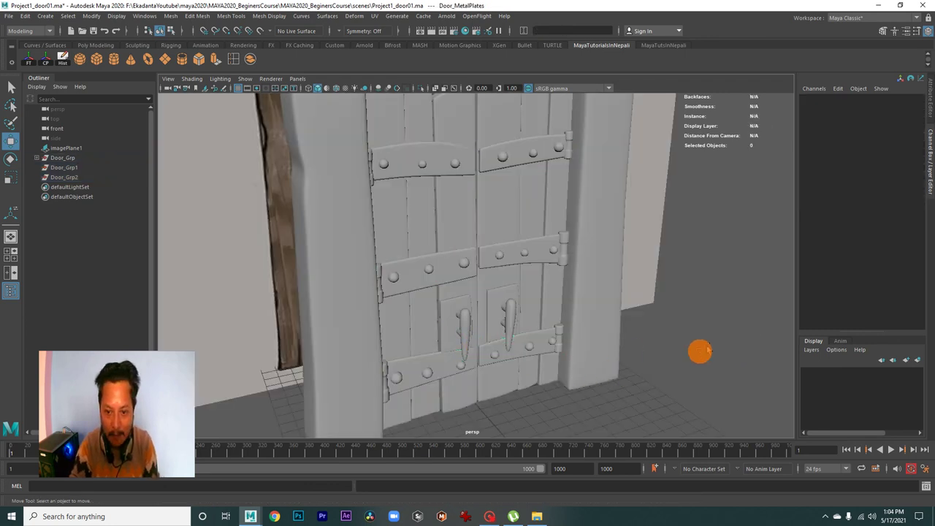
alt+right_drag(701, 352, 512, 324)
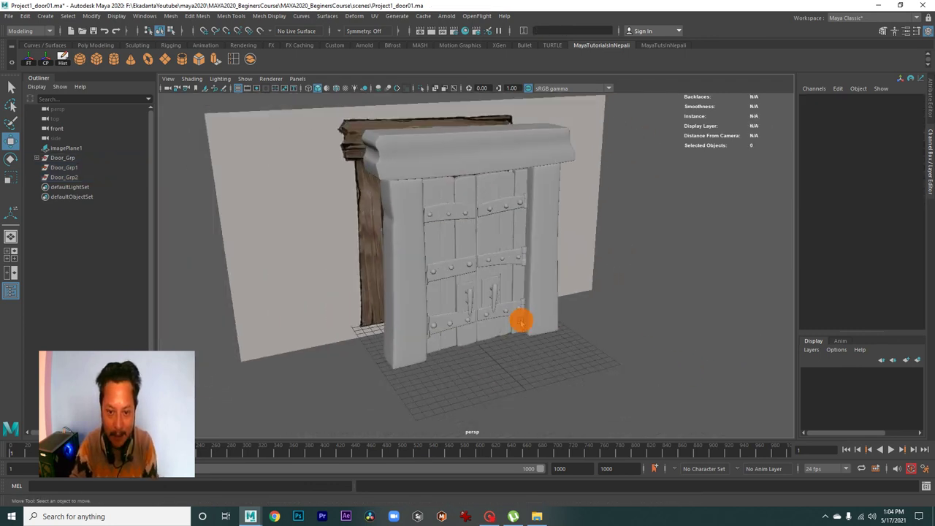
click(67, 168)
shift+click(71, 177)
key(Delete)
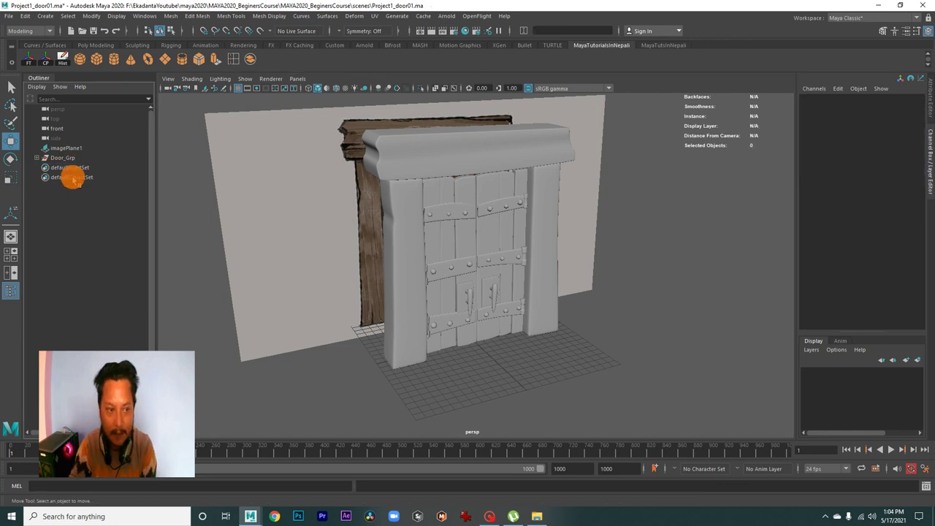
- Select Door_Grp and orbit around it to check the remaining door
click(63, 158)
mouse_move(642, 378)
alt+mouse_down()
mouse_move(480, 314)
mouse_move(395, 314)
mouse_move(547, 372)
mouse_move(485, 336)
mouse_move(397, 334)
mouse_move(610, 355)
alt+mouse_up()
alt+drag(505, 351, 568, 369)
mouse_move(512, 344)
alt+mouse_down()
mouse_move(497, 351)
mouse_move(543, 338)
alt+mouse_up()
alt+right_drag(562, 351, 516, 317)
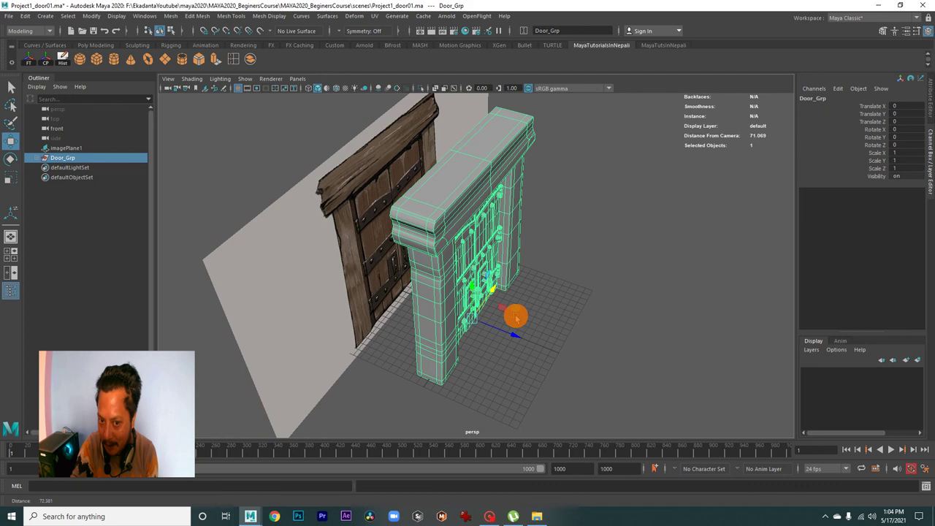
alt+drag(516, 316, 472, 298)
click(599, 328)
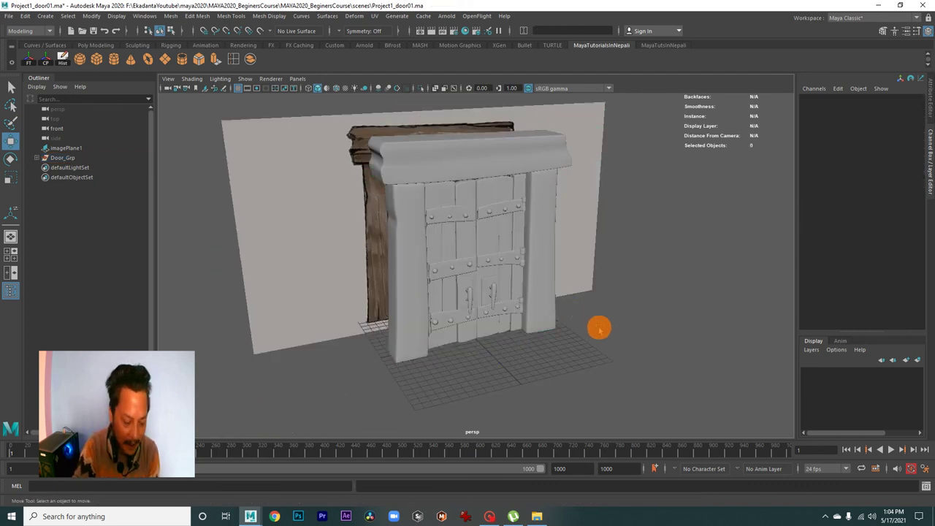